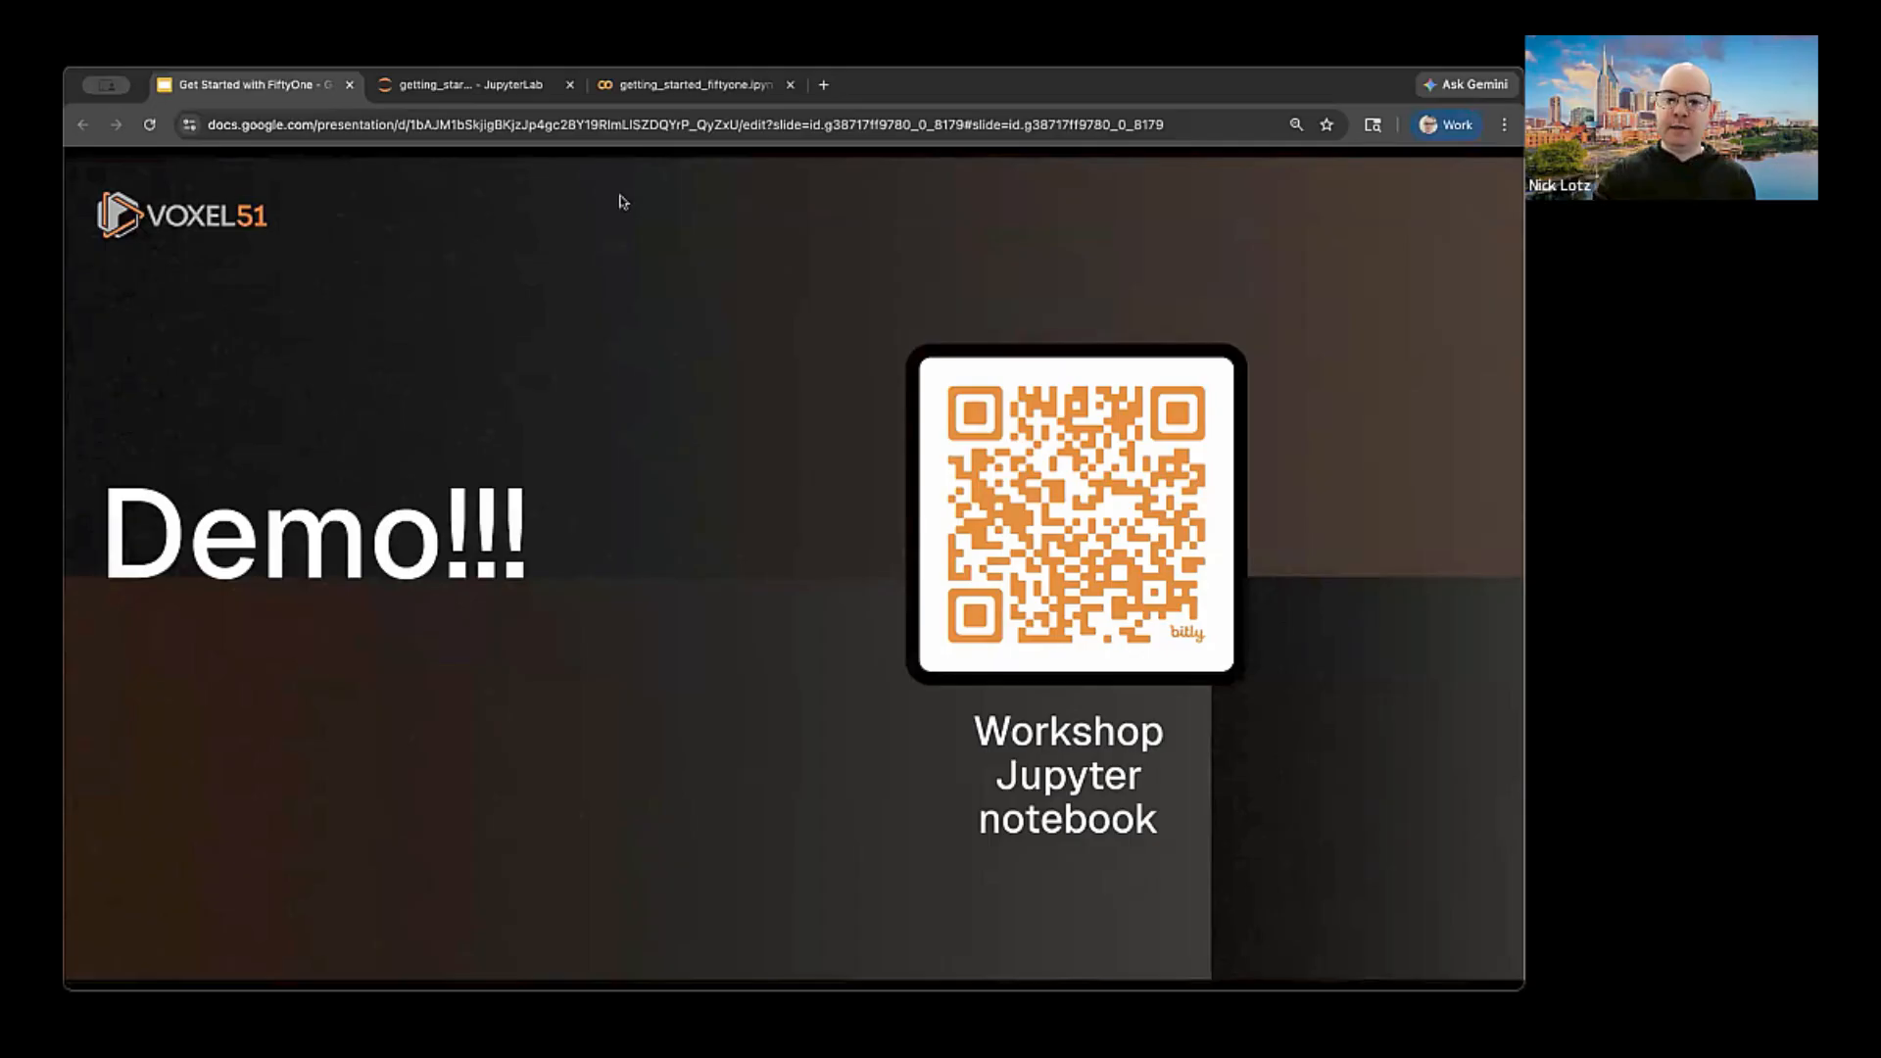
Switch to the getting_started_fiftyone.ipynb notebook in JupyterLab, dismiss the news notification, and narrow the file browser
click(467, 96)
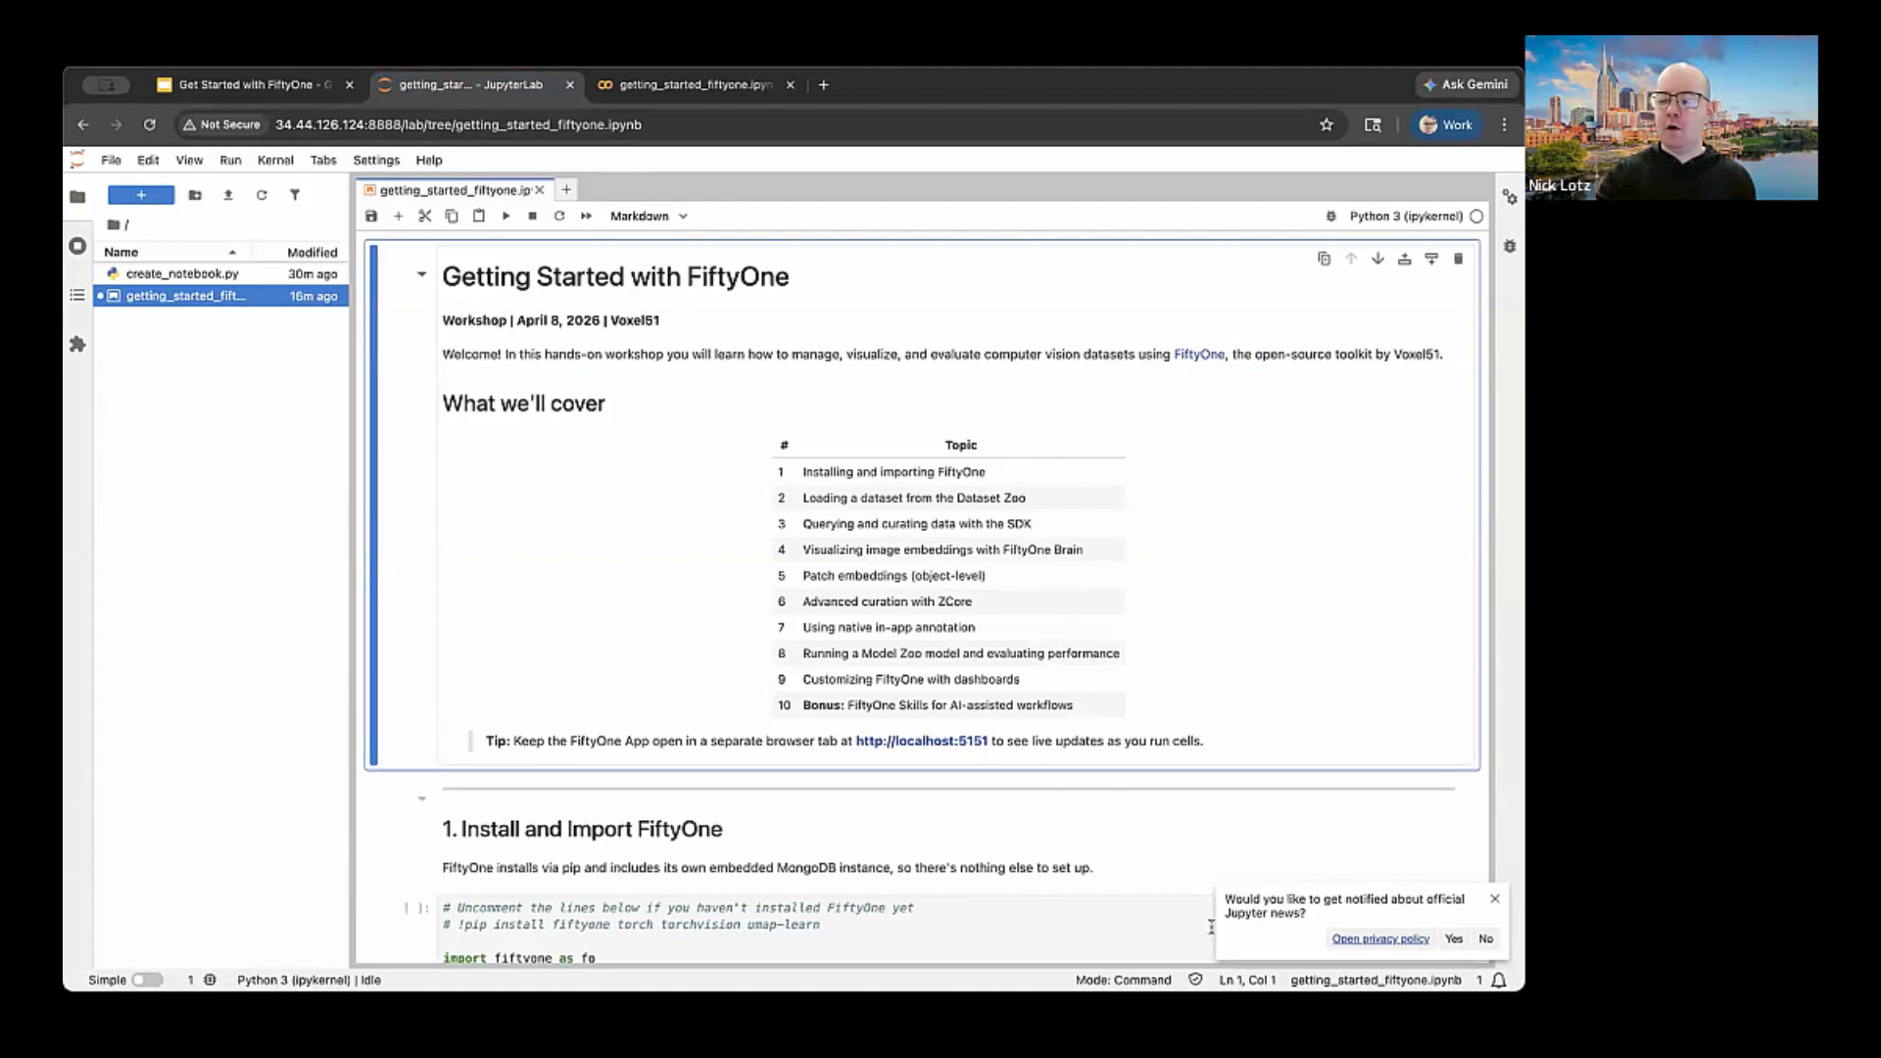
click(1494, 898)
drag(352, 588, 253, 581)
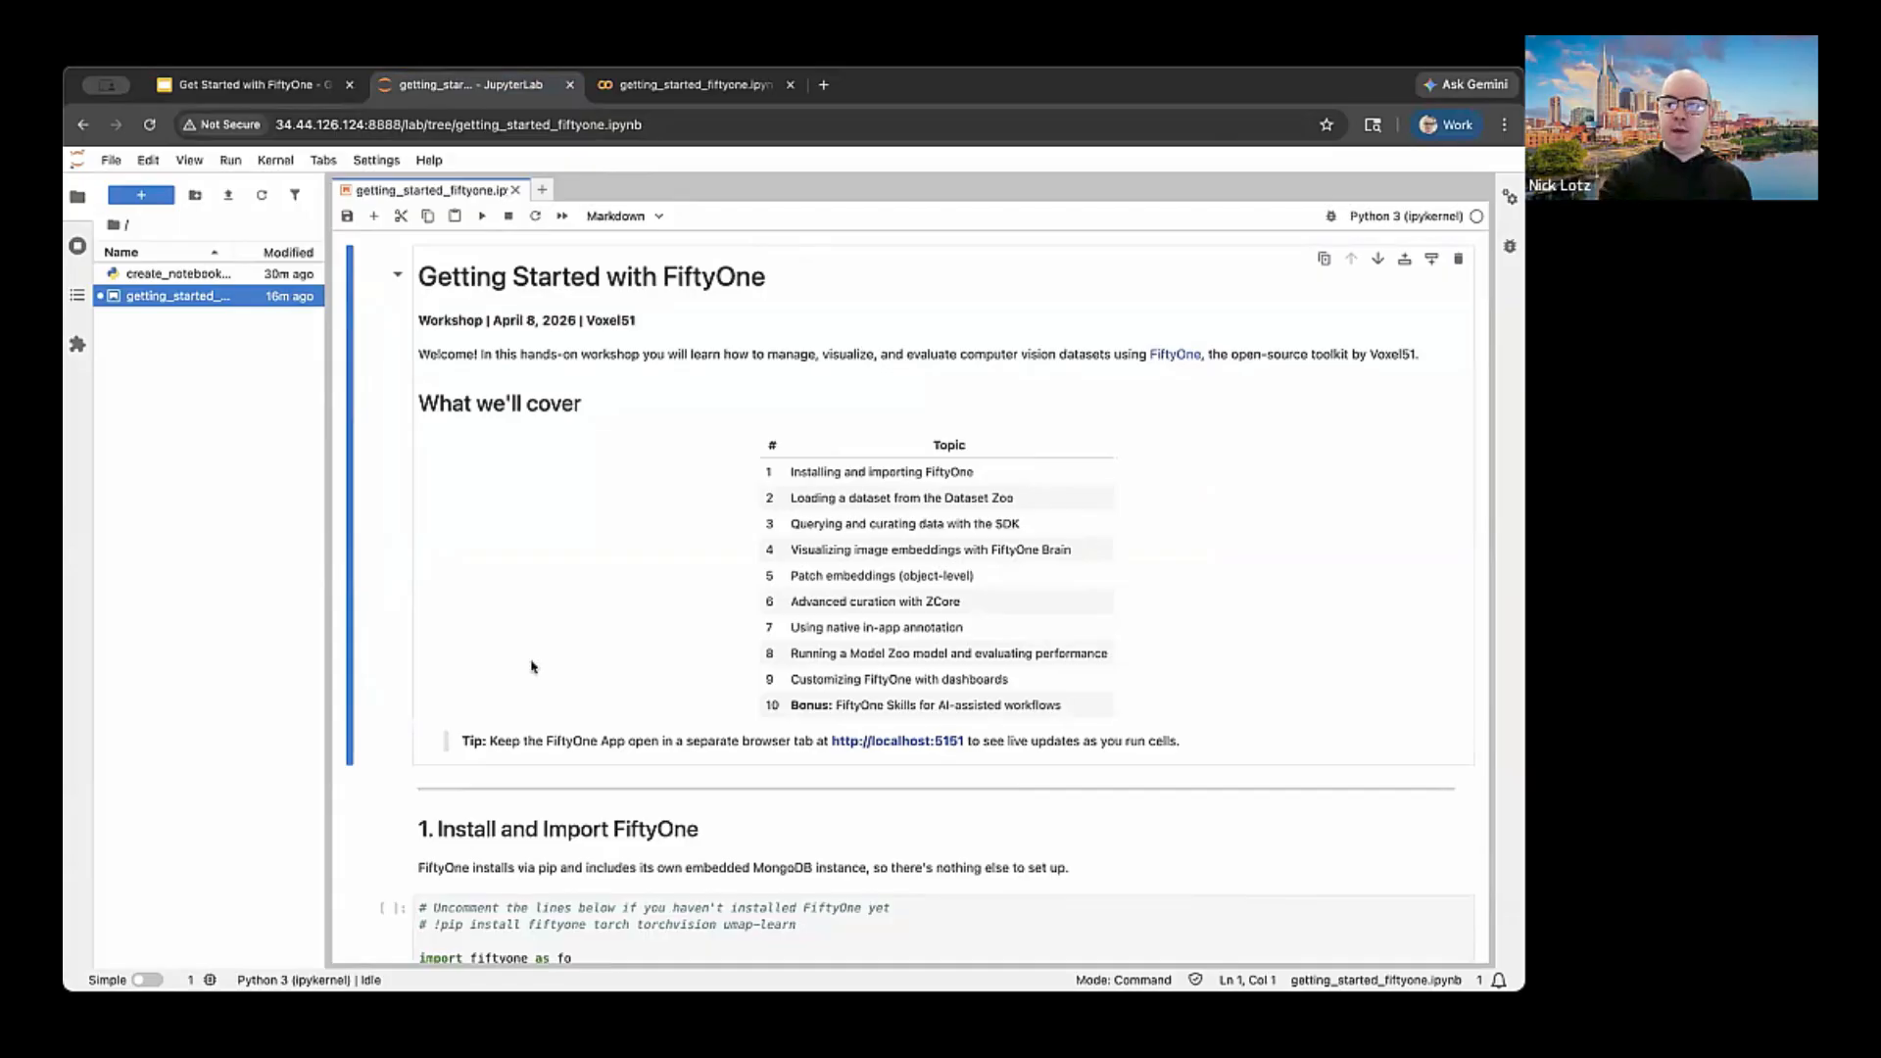
Run the section 1 cell that imports FiftyOne and prints its version, and save the notebook
scroll(569, 745, down, 5)
scroll(570, 774, down, 1)
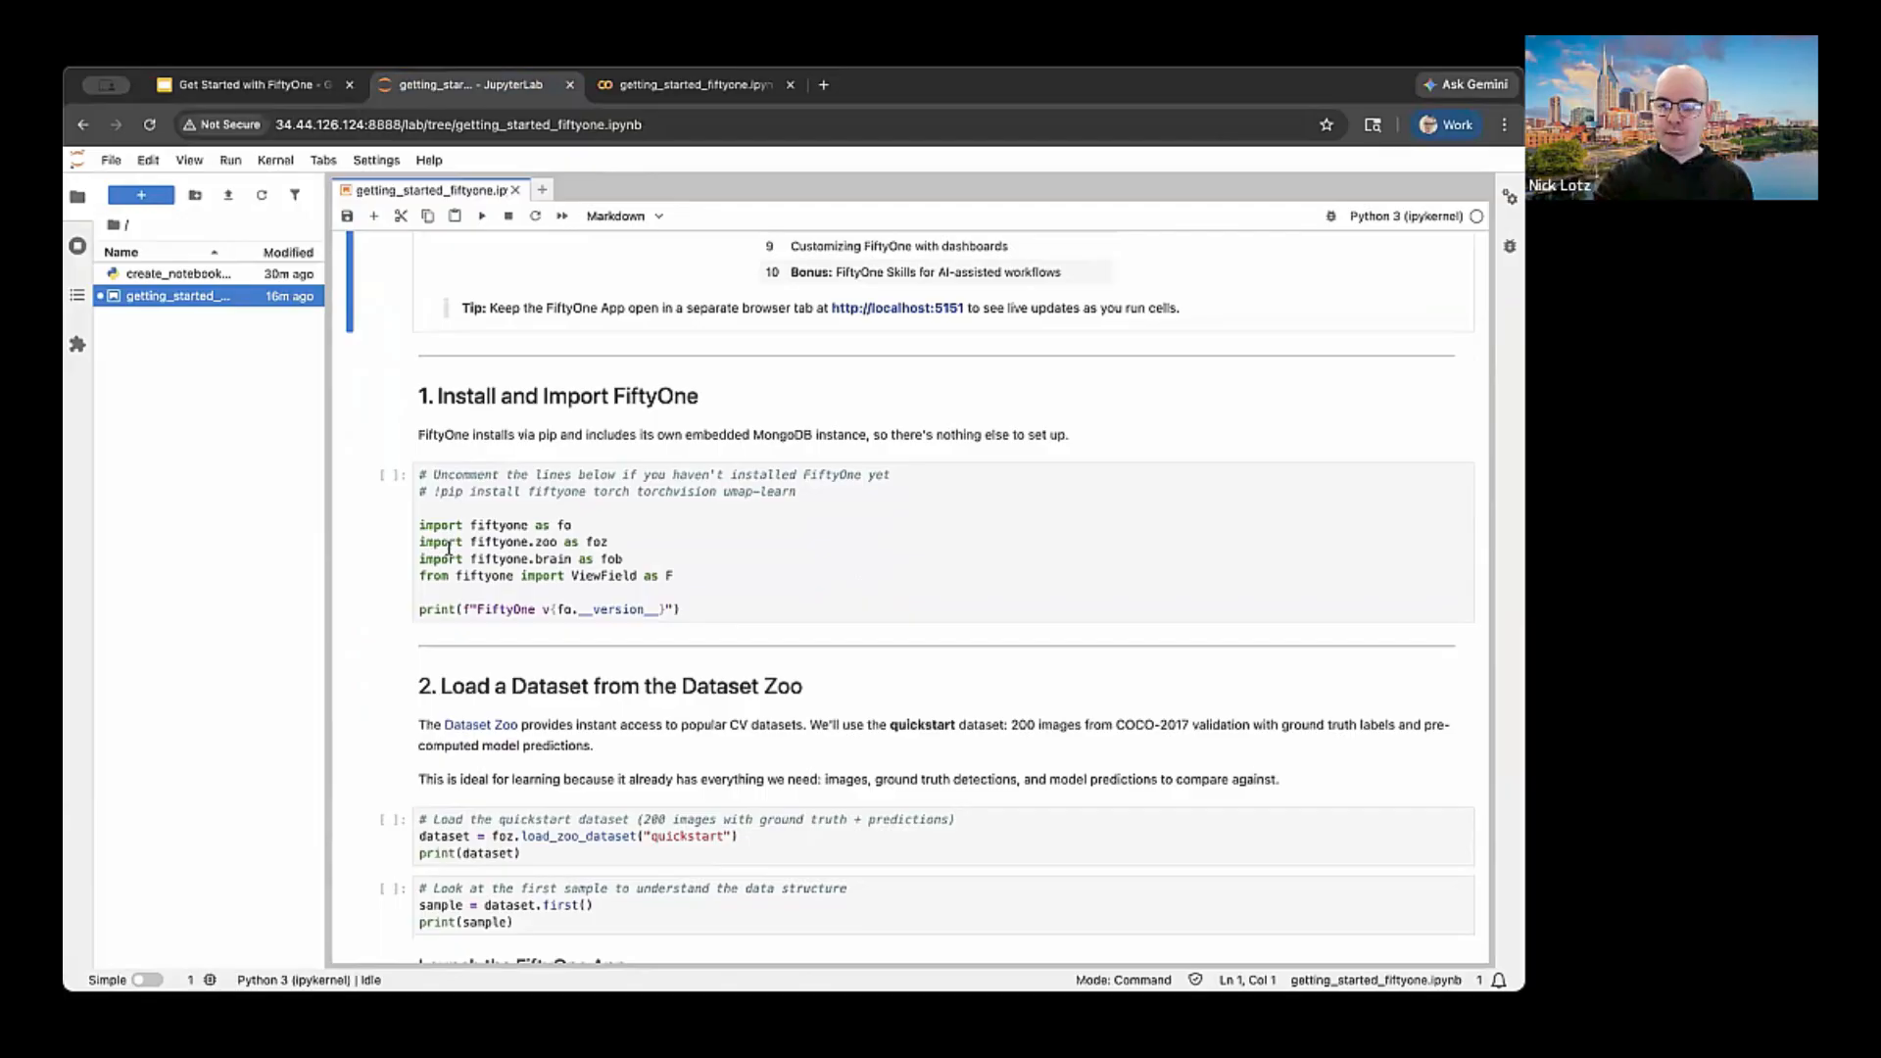
click(361, 565)
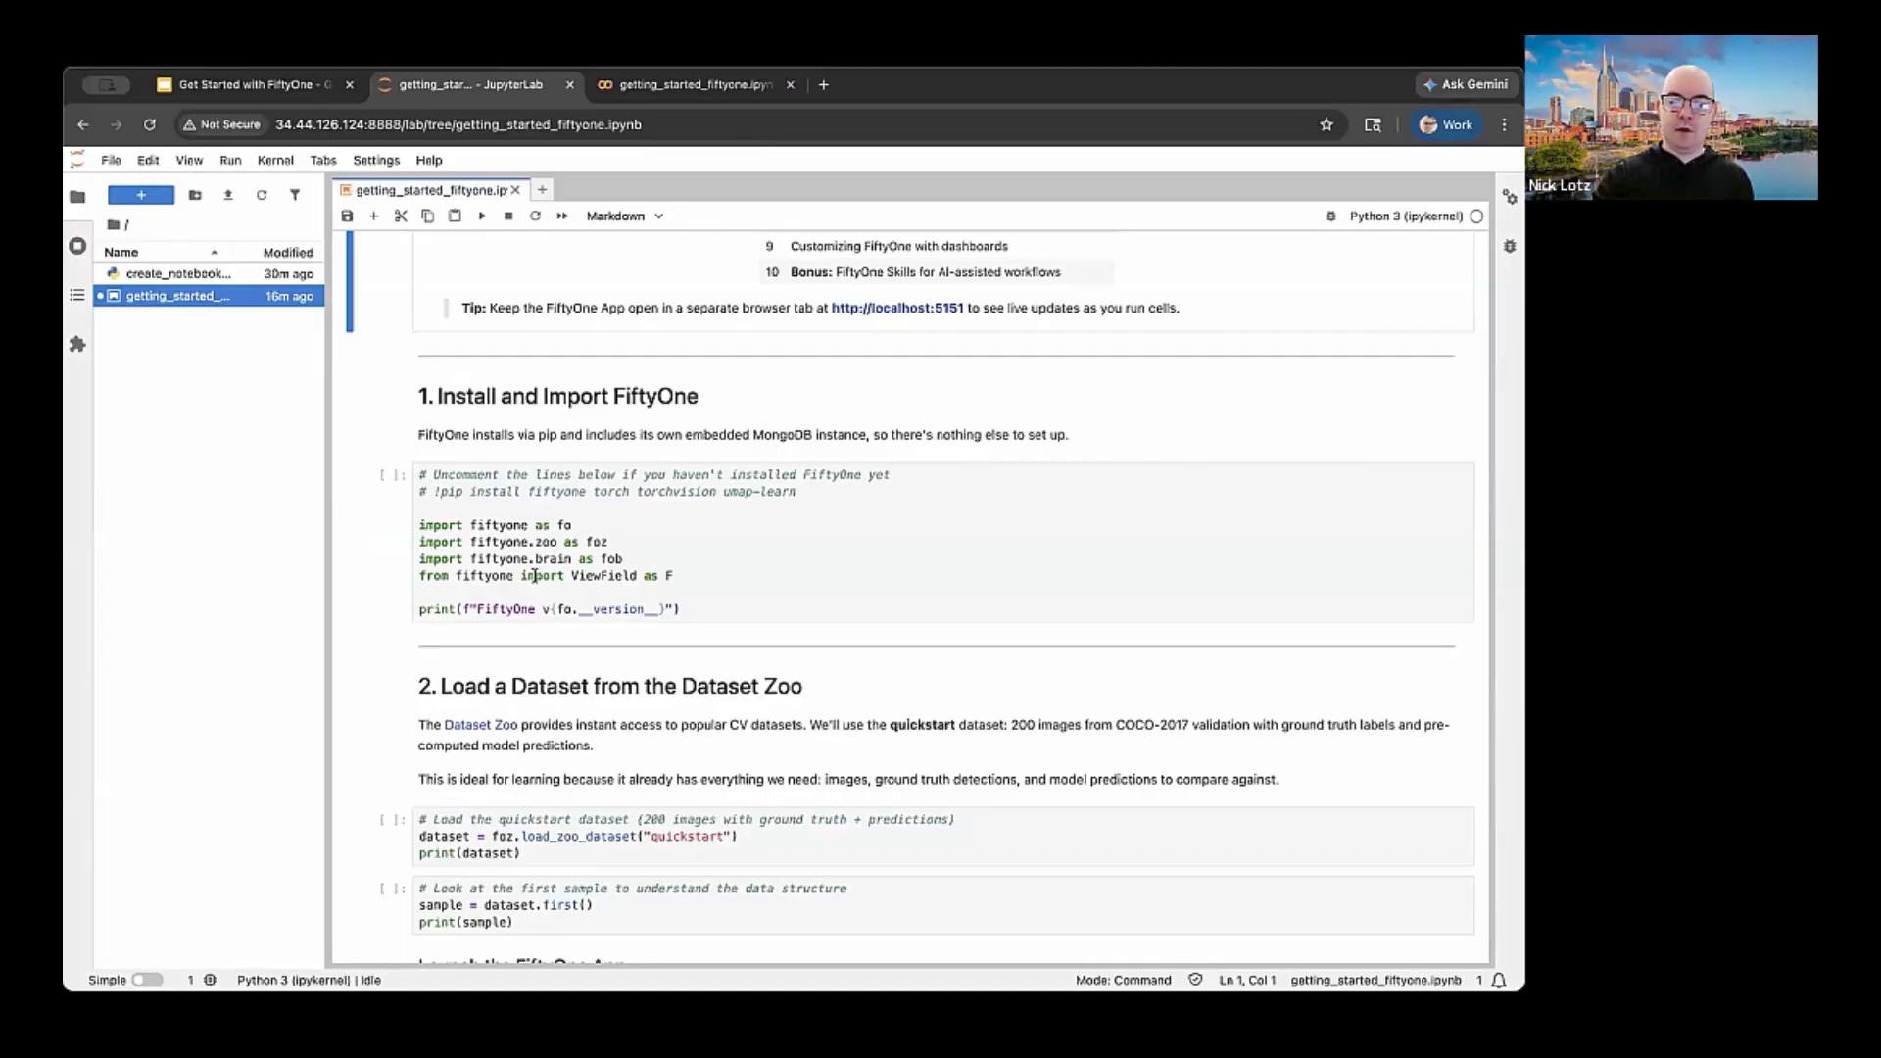
click(479, 217)
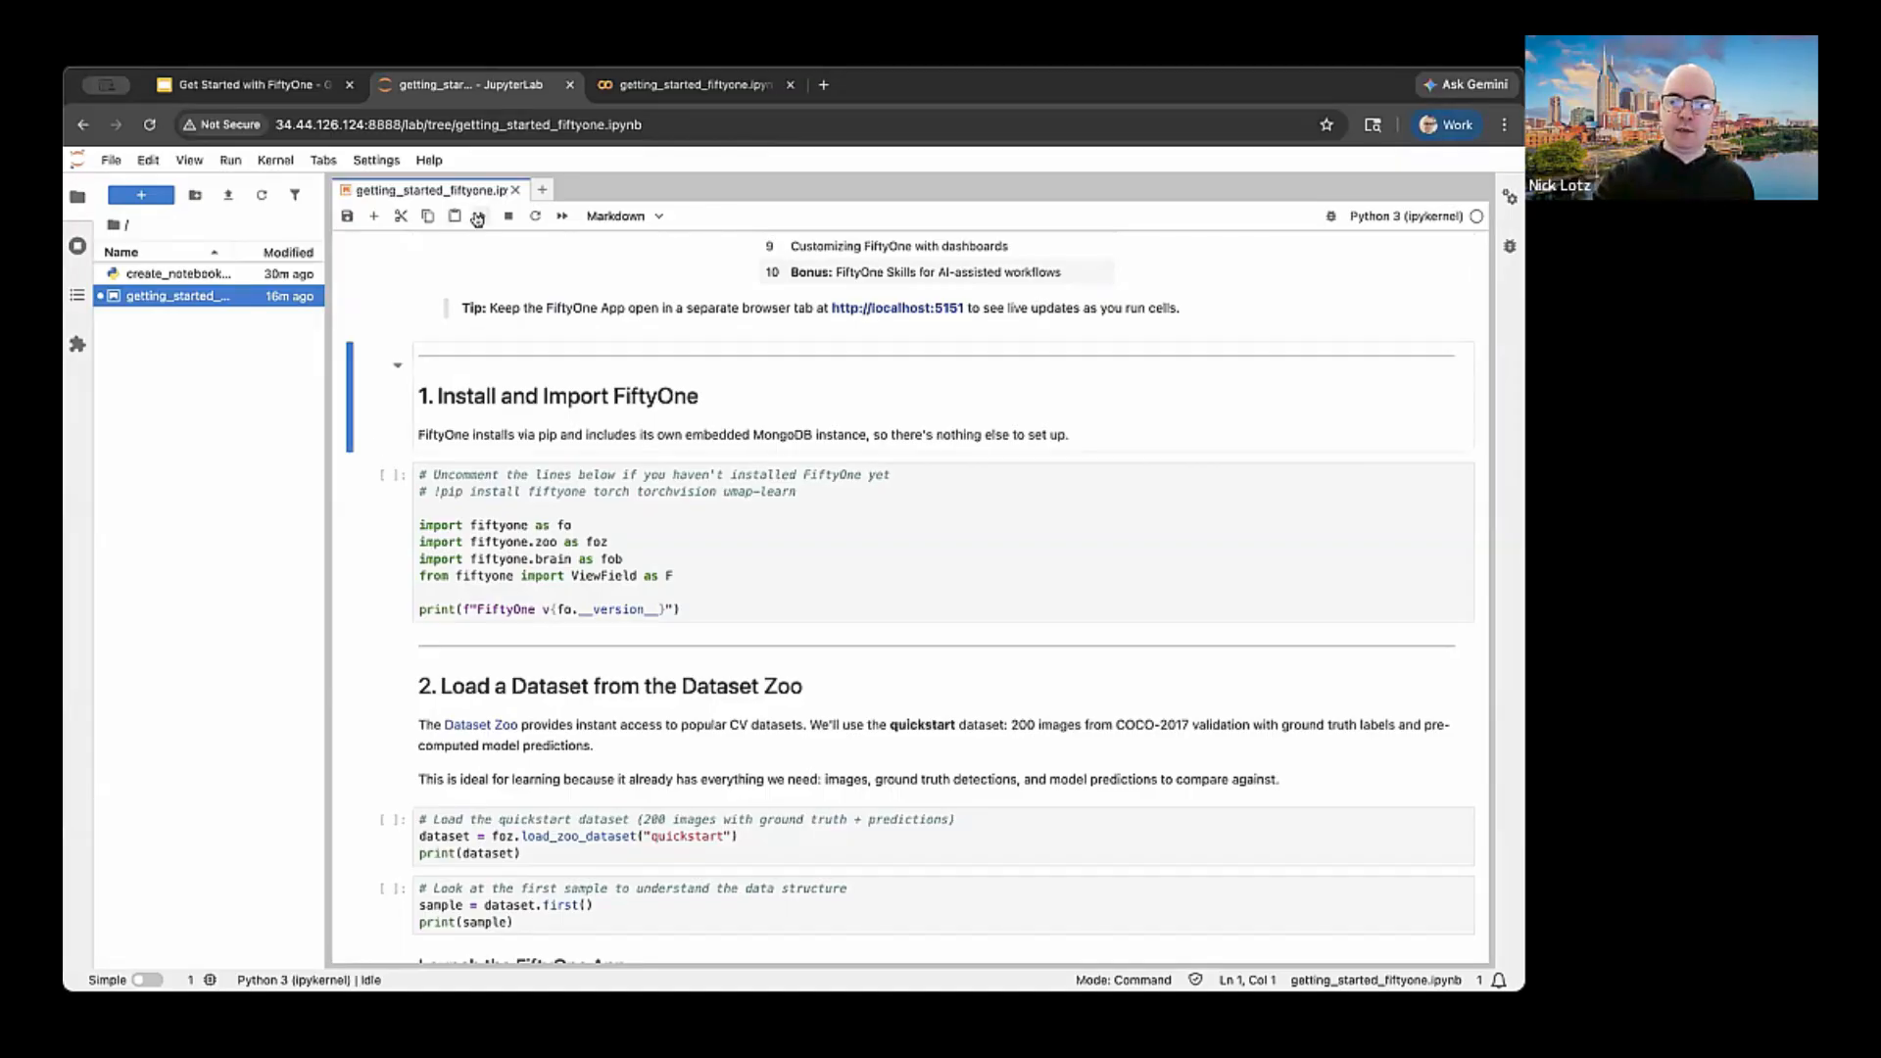
click(478, 218)
click(477, 218)
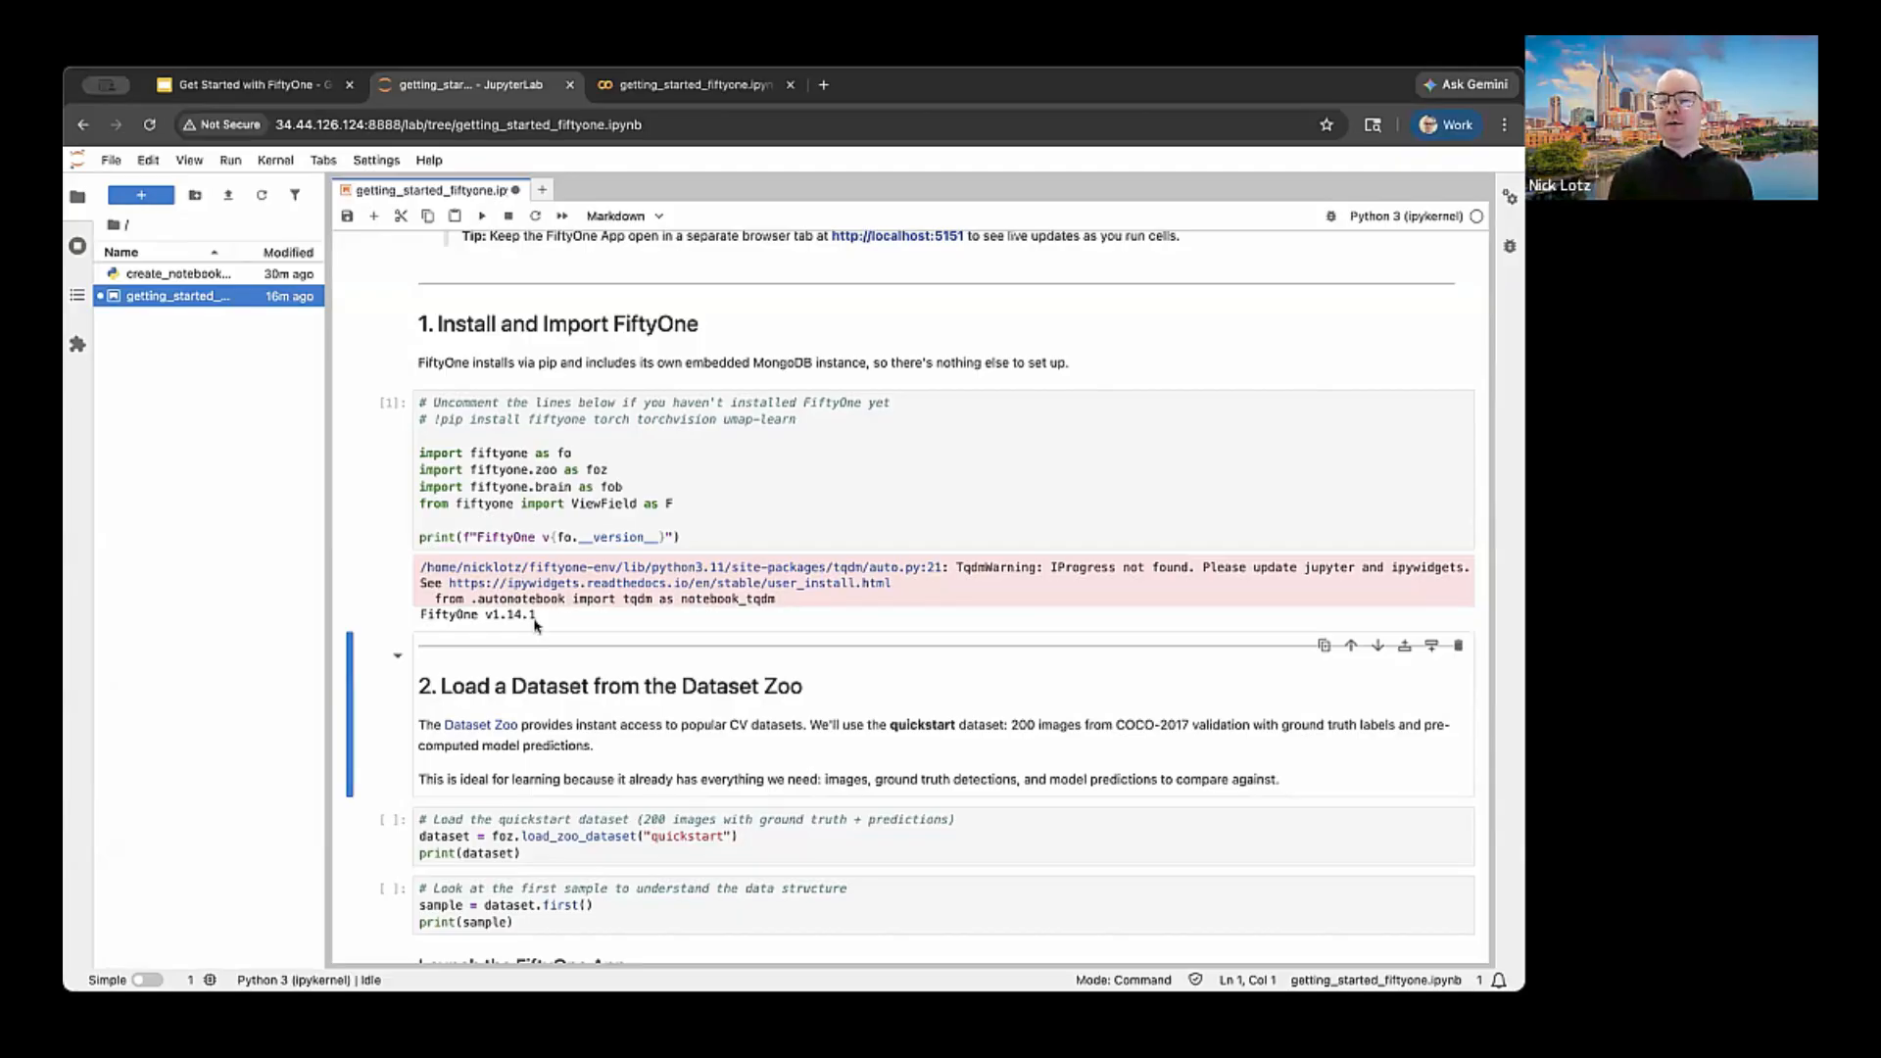
scroll(537, 647, down, 3)
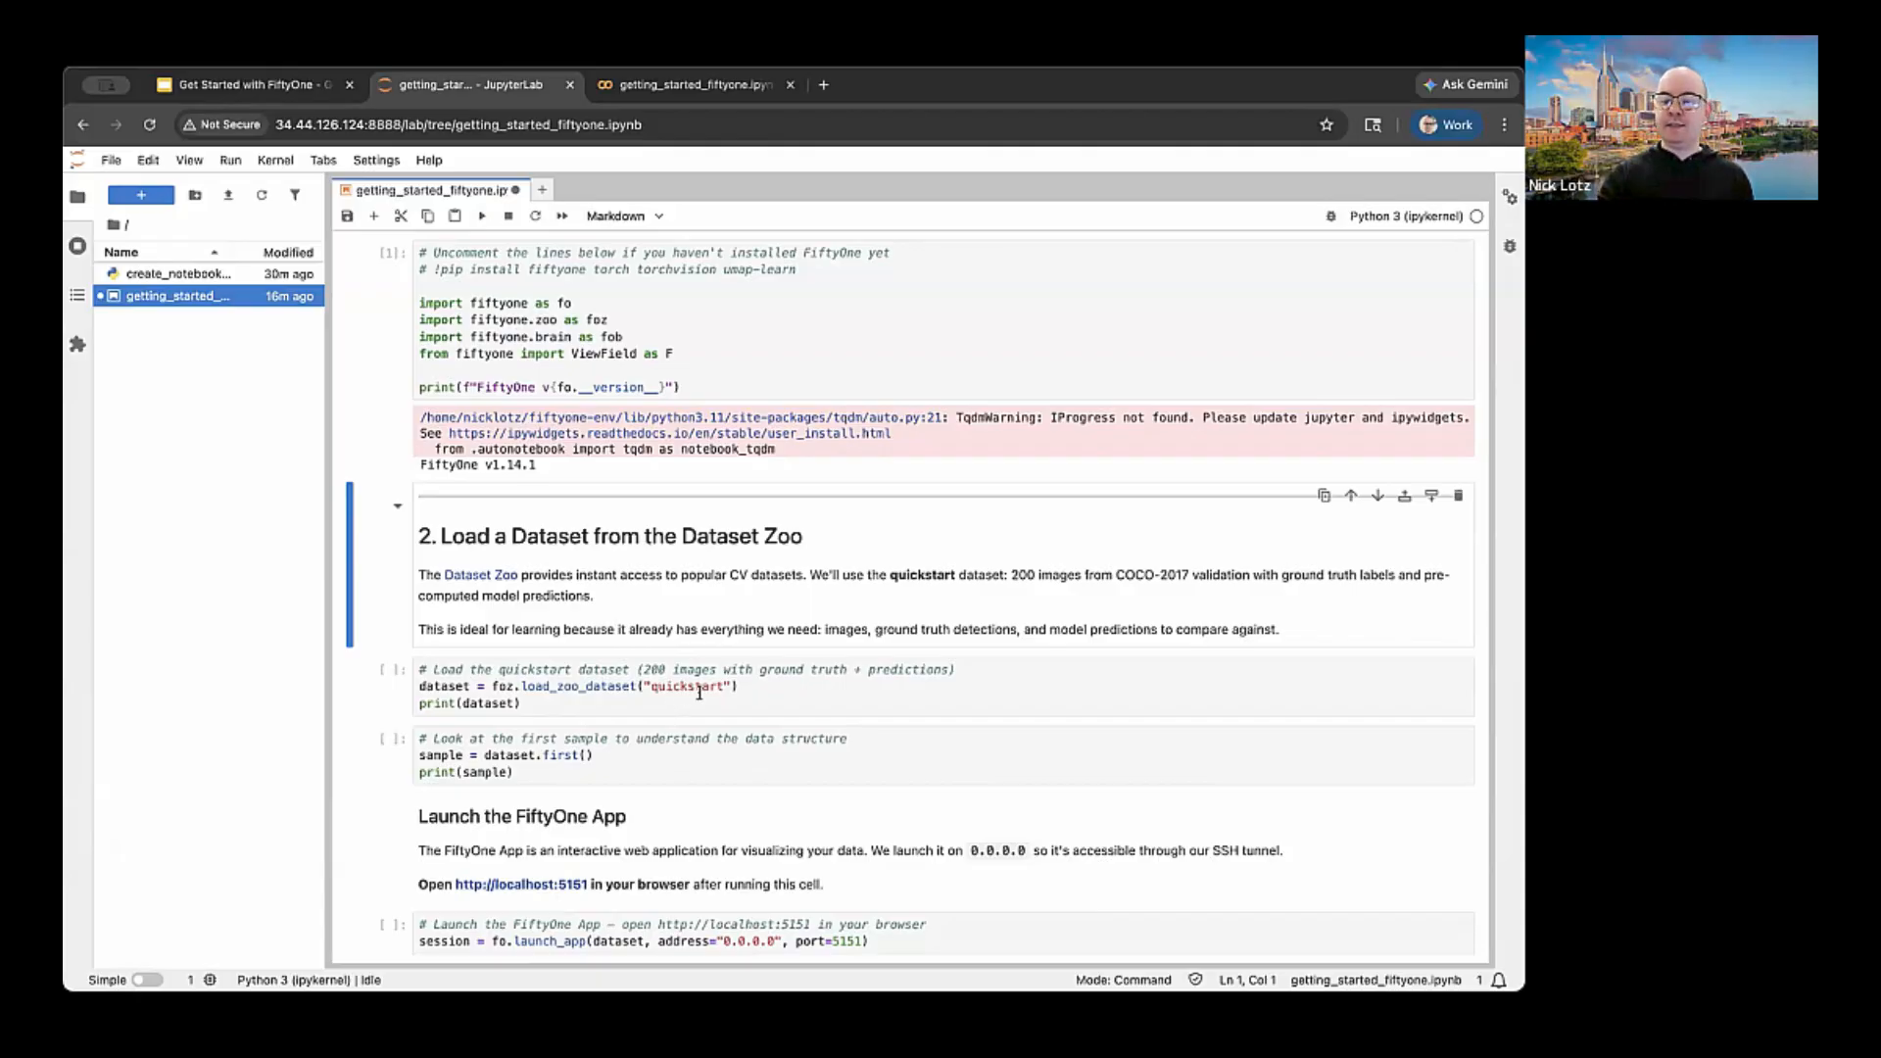
key(super+s)
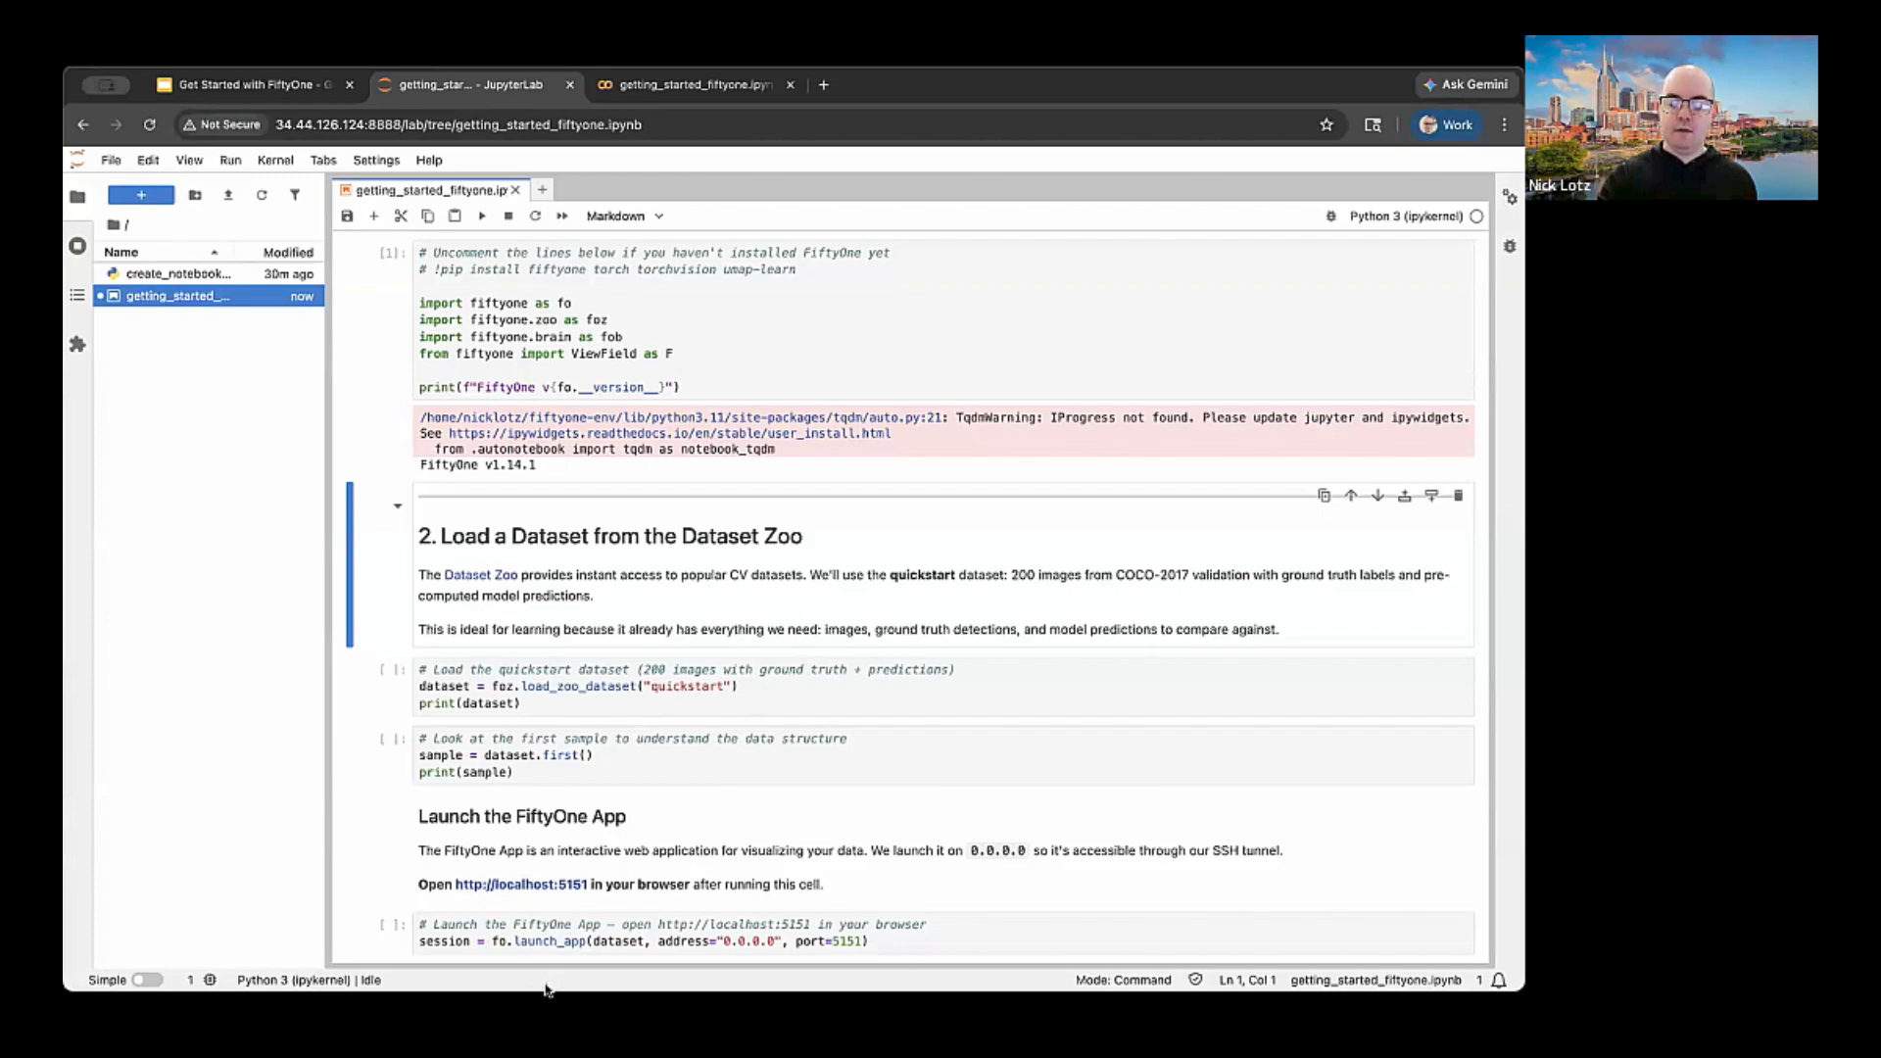
Run the section 2 cell that loads the quickstart dataset from the Dataset Zoo and prints its summary
scroll(508, 656, down, 1)
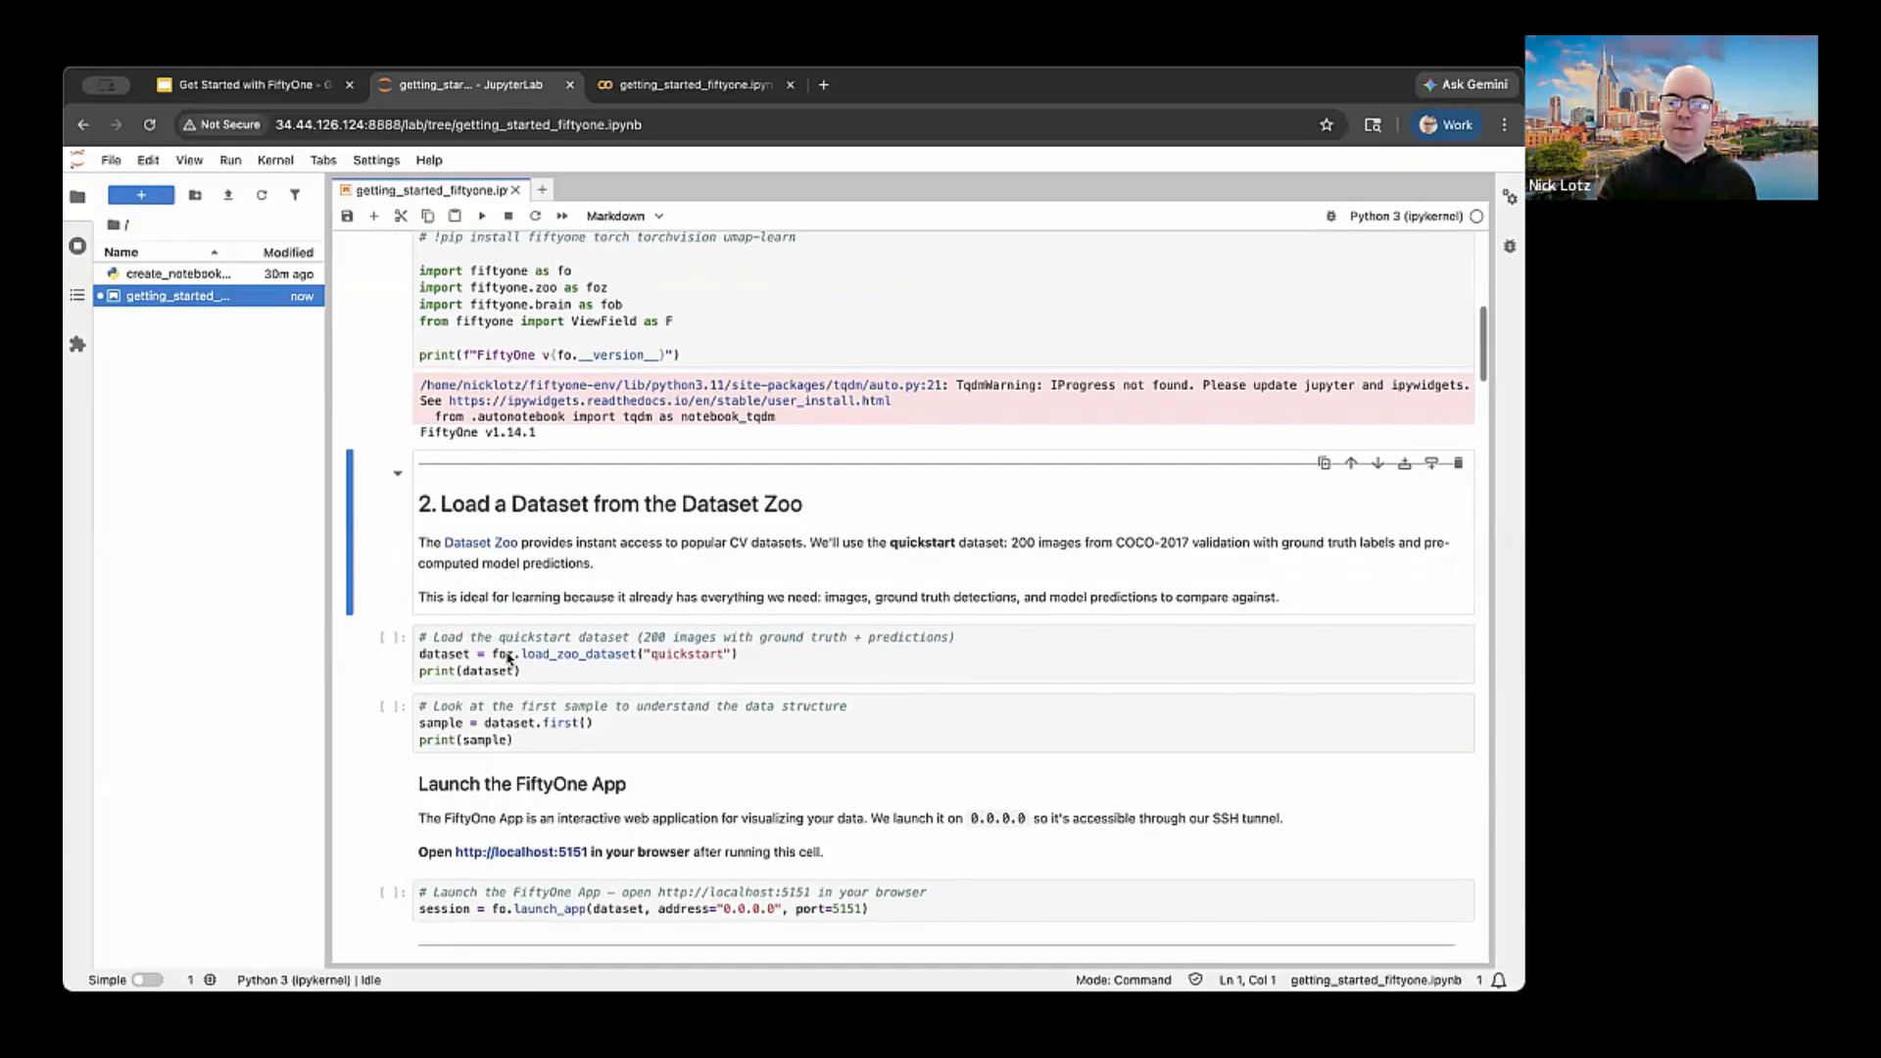
scroll(508, 658, up, 3)
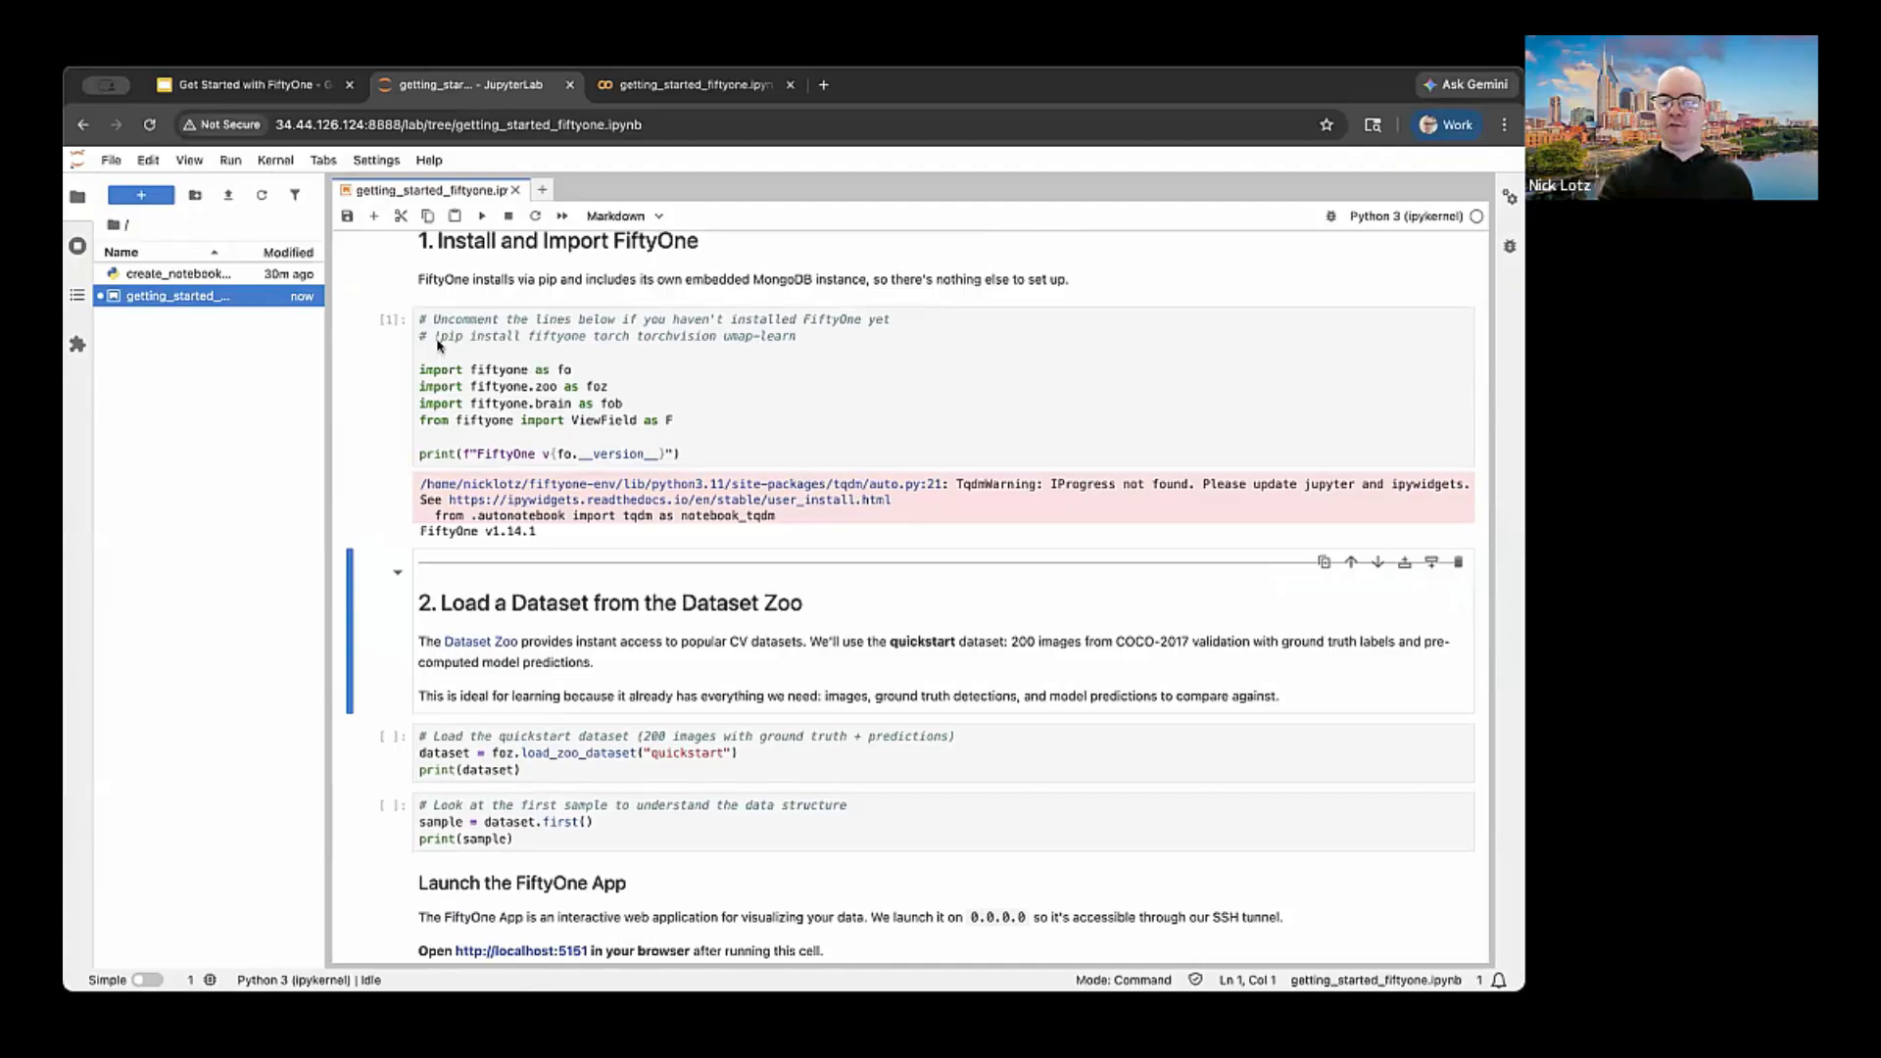
scroll(443, 532, down, 3)
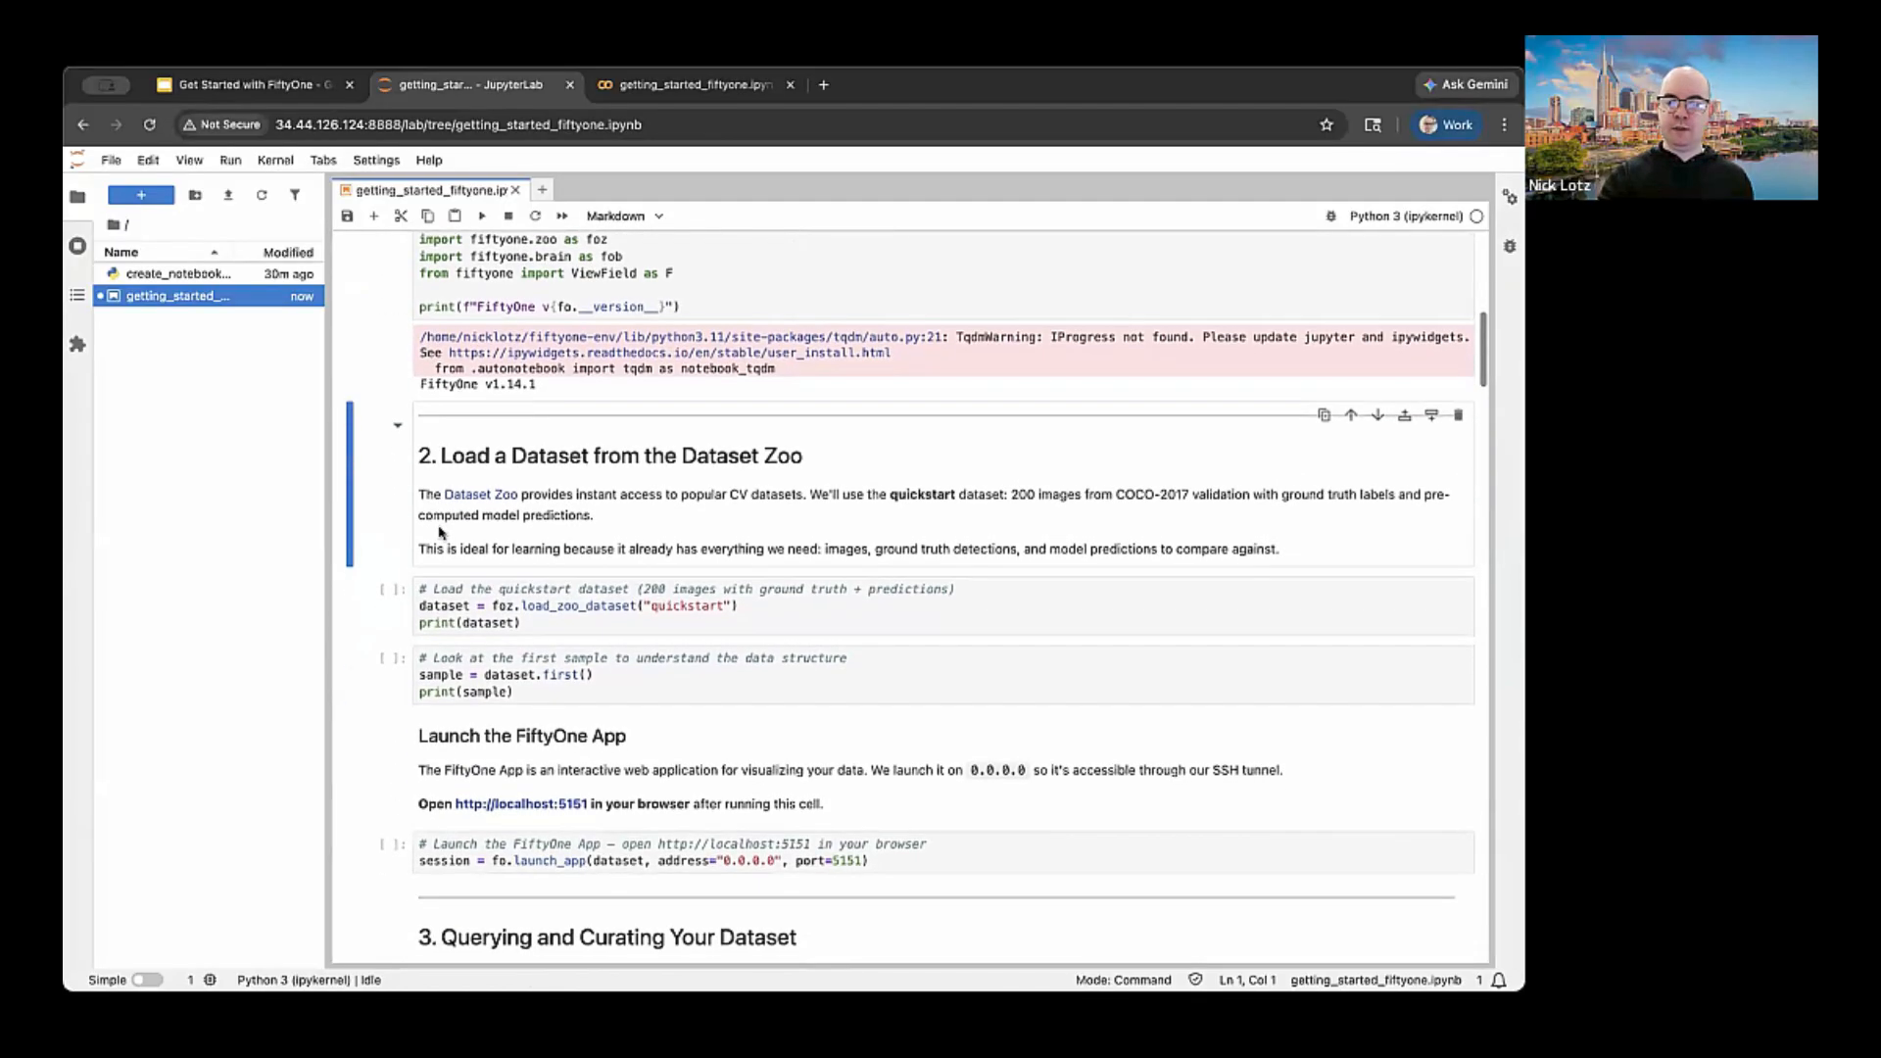
key(shift+Return)
key(shift+Return)
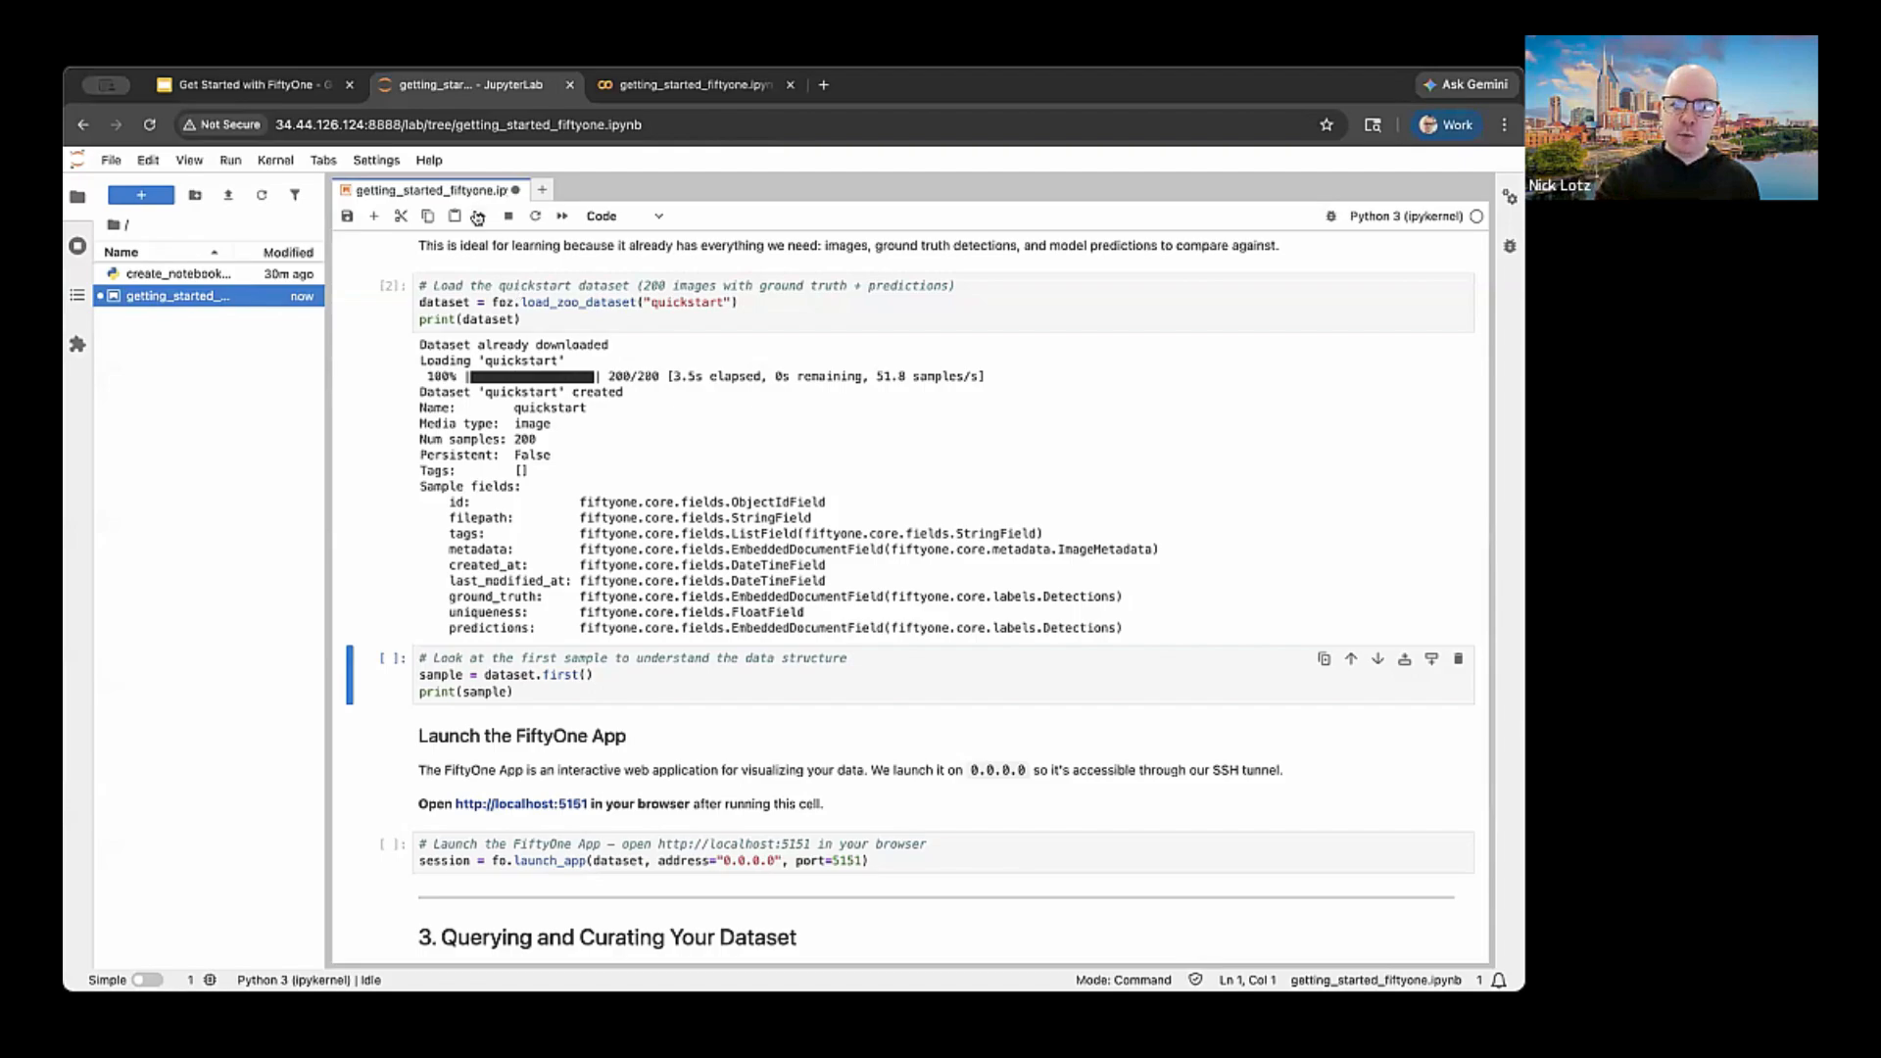
Run the cell that prints the dataset's first sample and go to the beginning of its output
click(477, 216)
scroll(501, 522, up, 5)
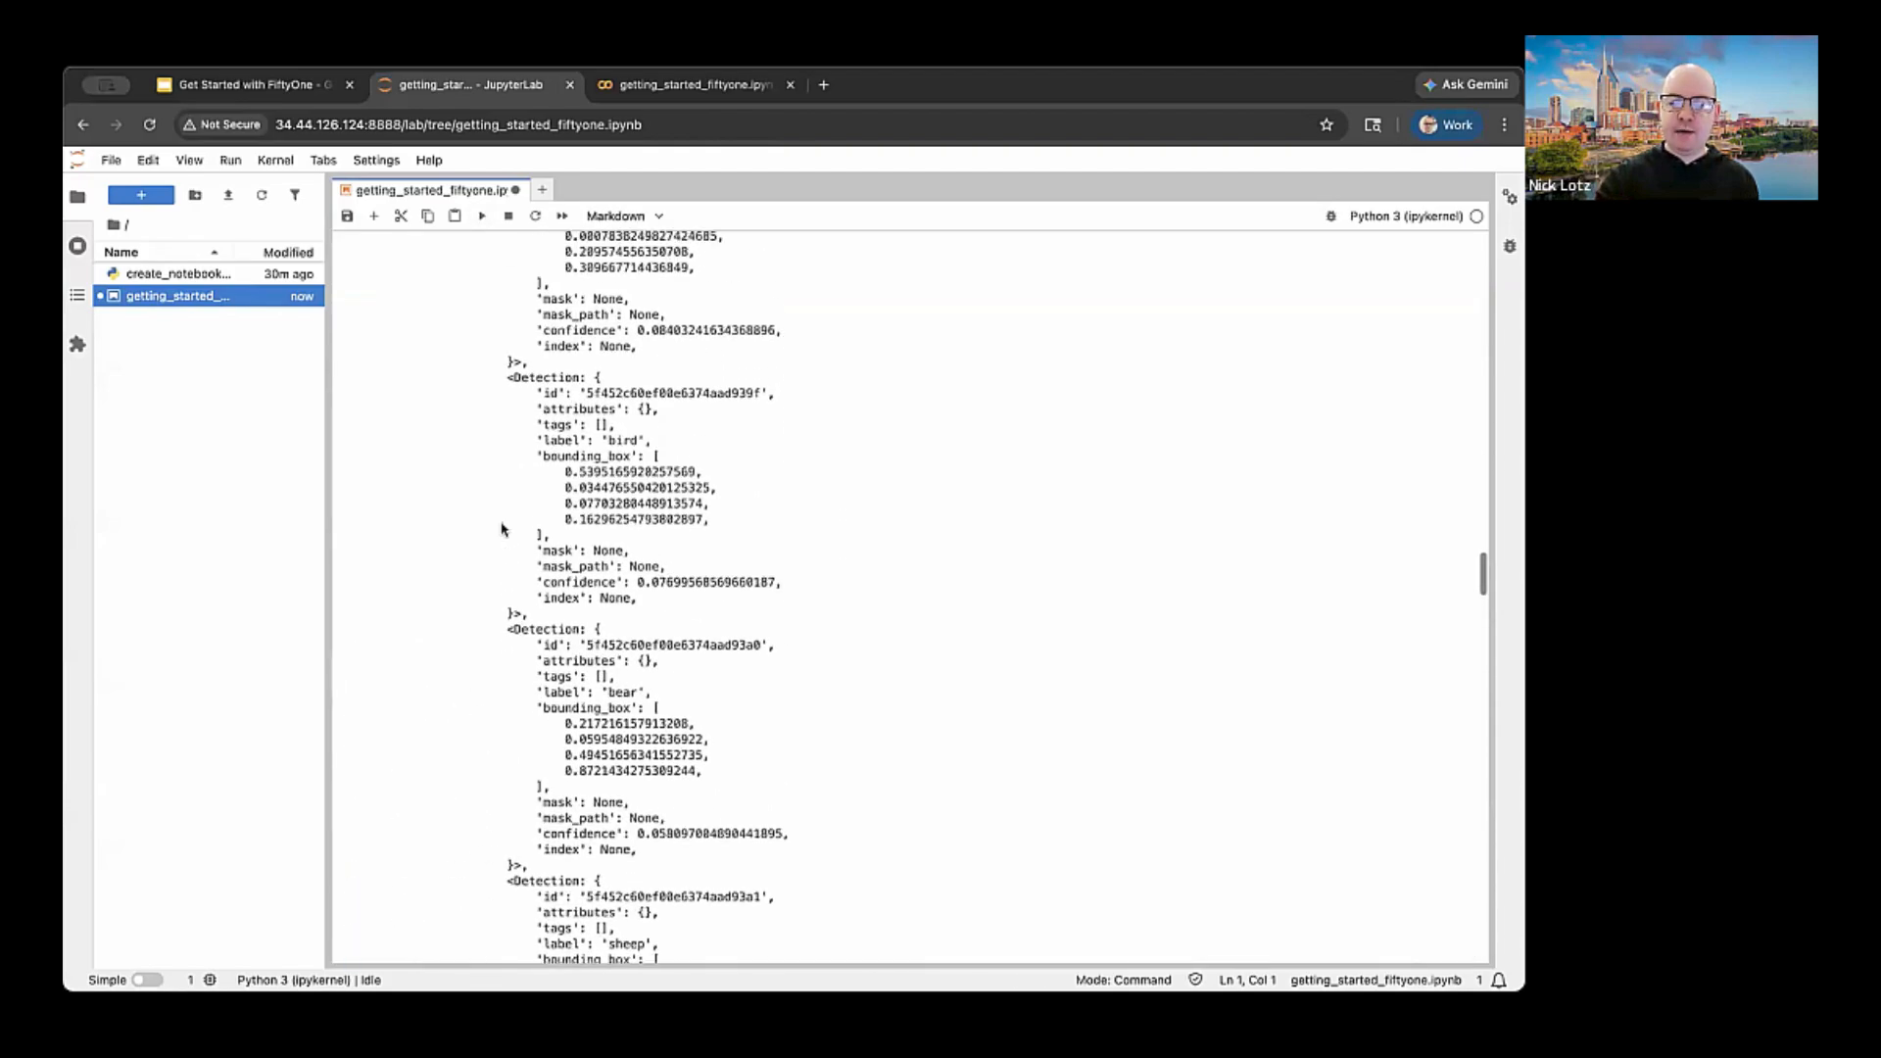
scroll(501, 523, up, 15)
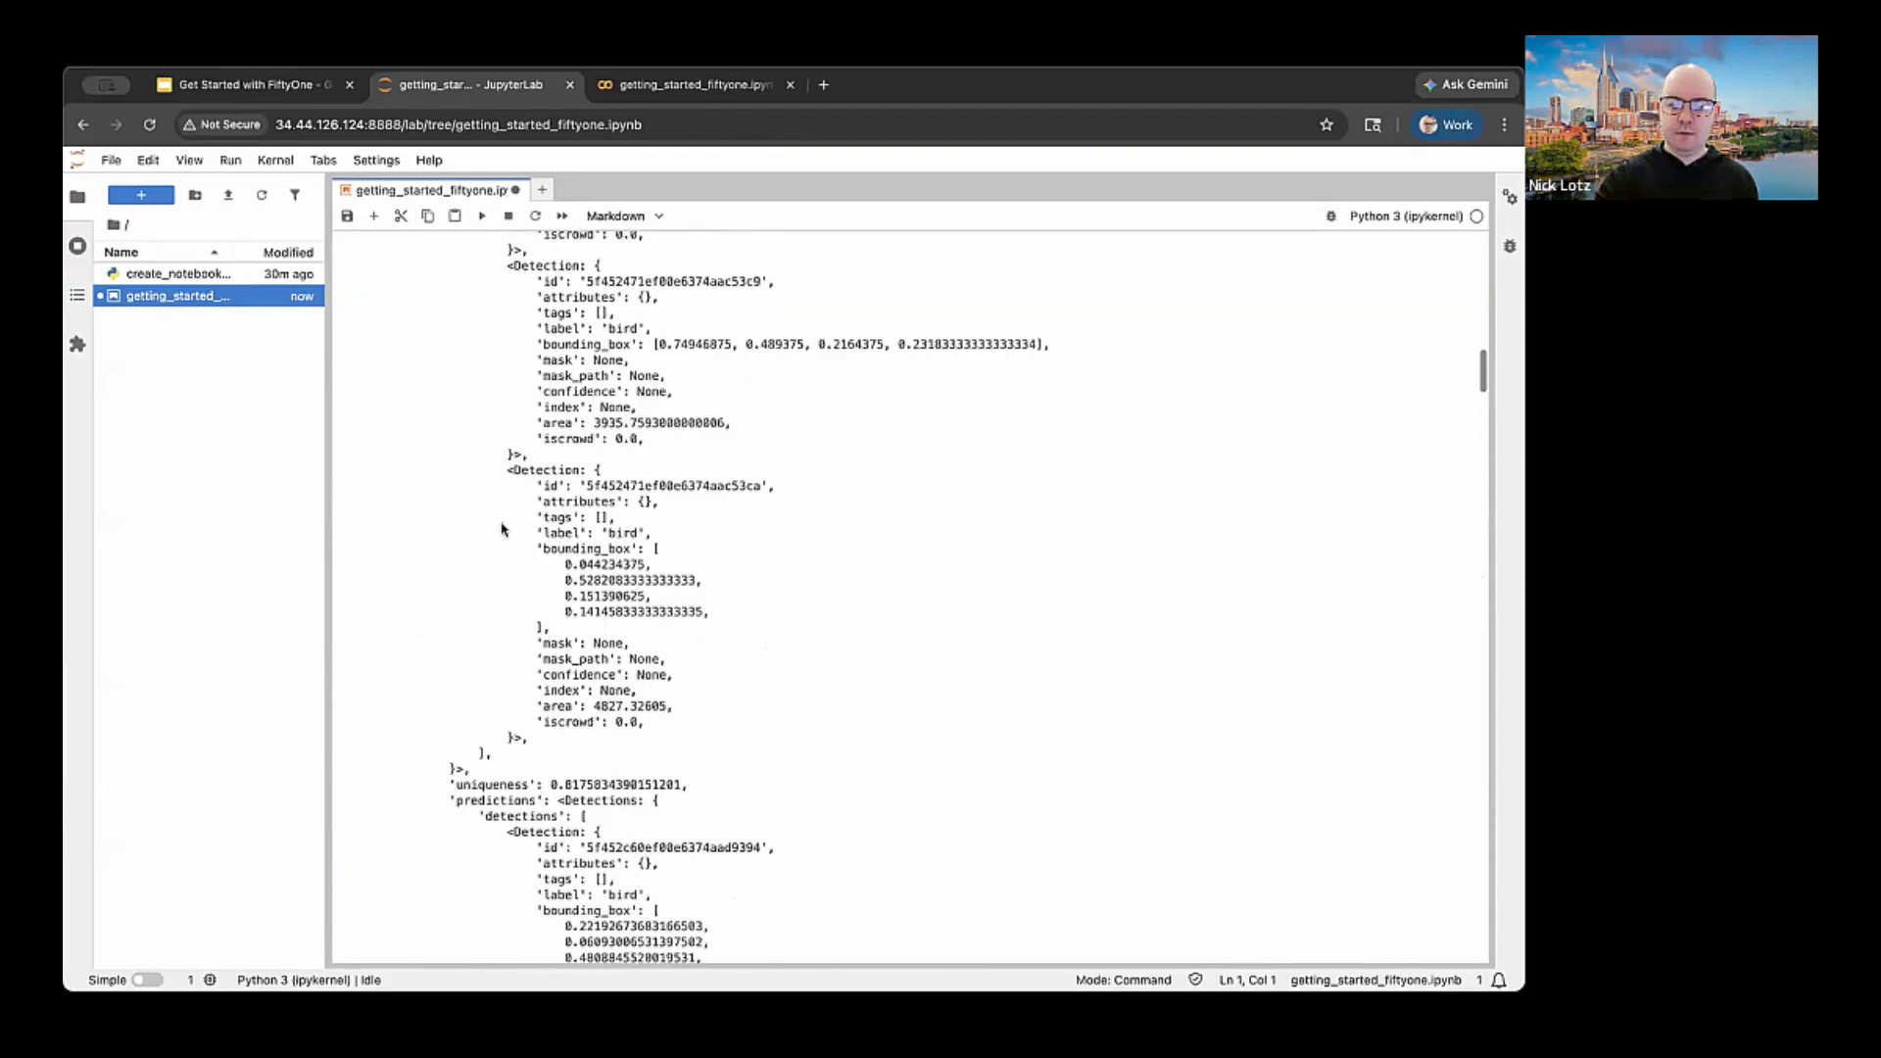
scroll(501, 522, down, 5)
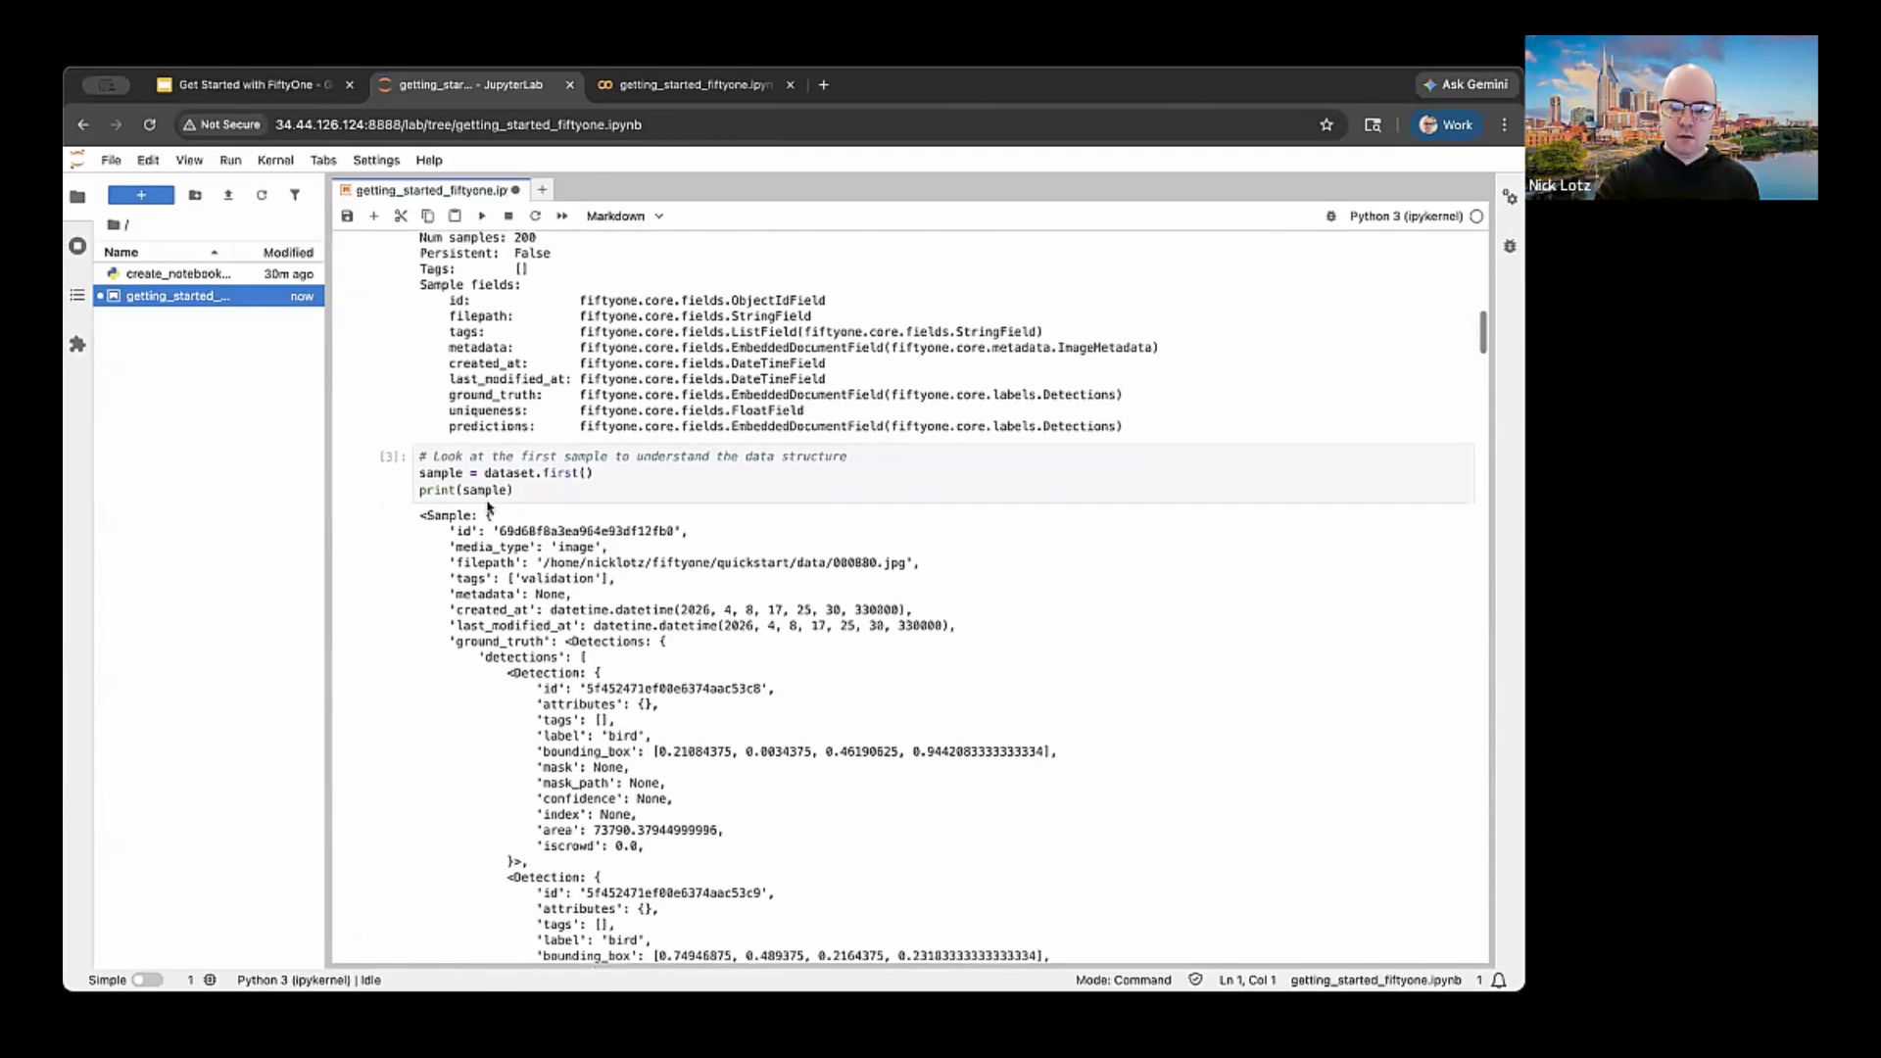
Examine the dataset.first() code and read through the sample's ground-truth and prediction detections
drag(482, 474, 593, 474)
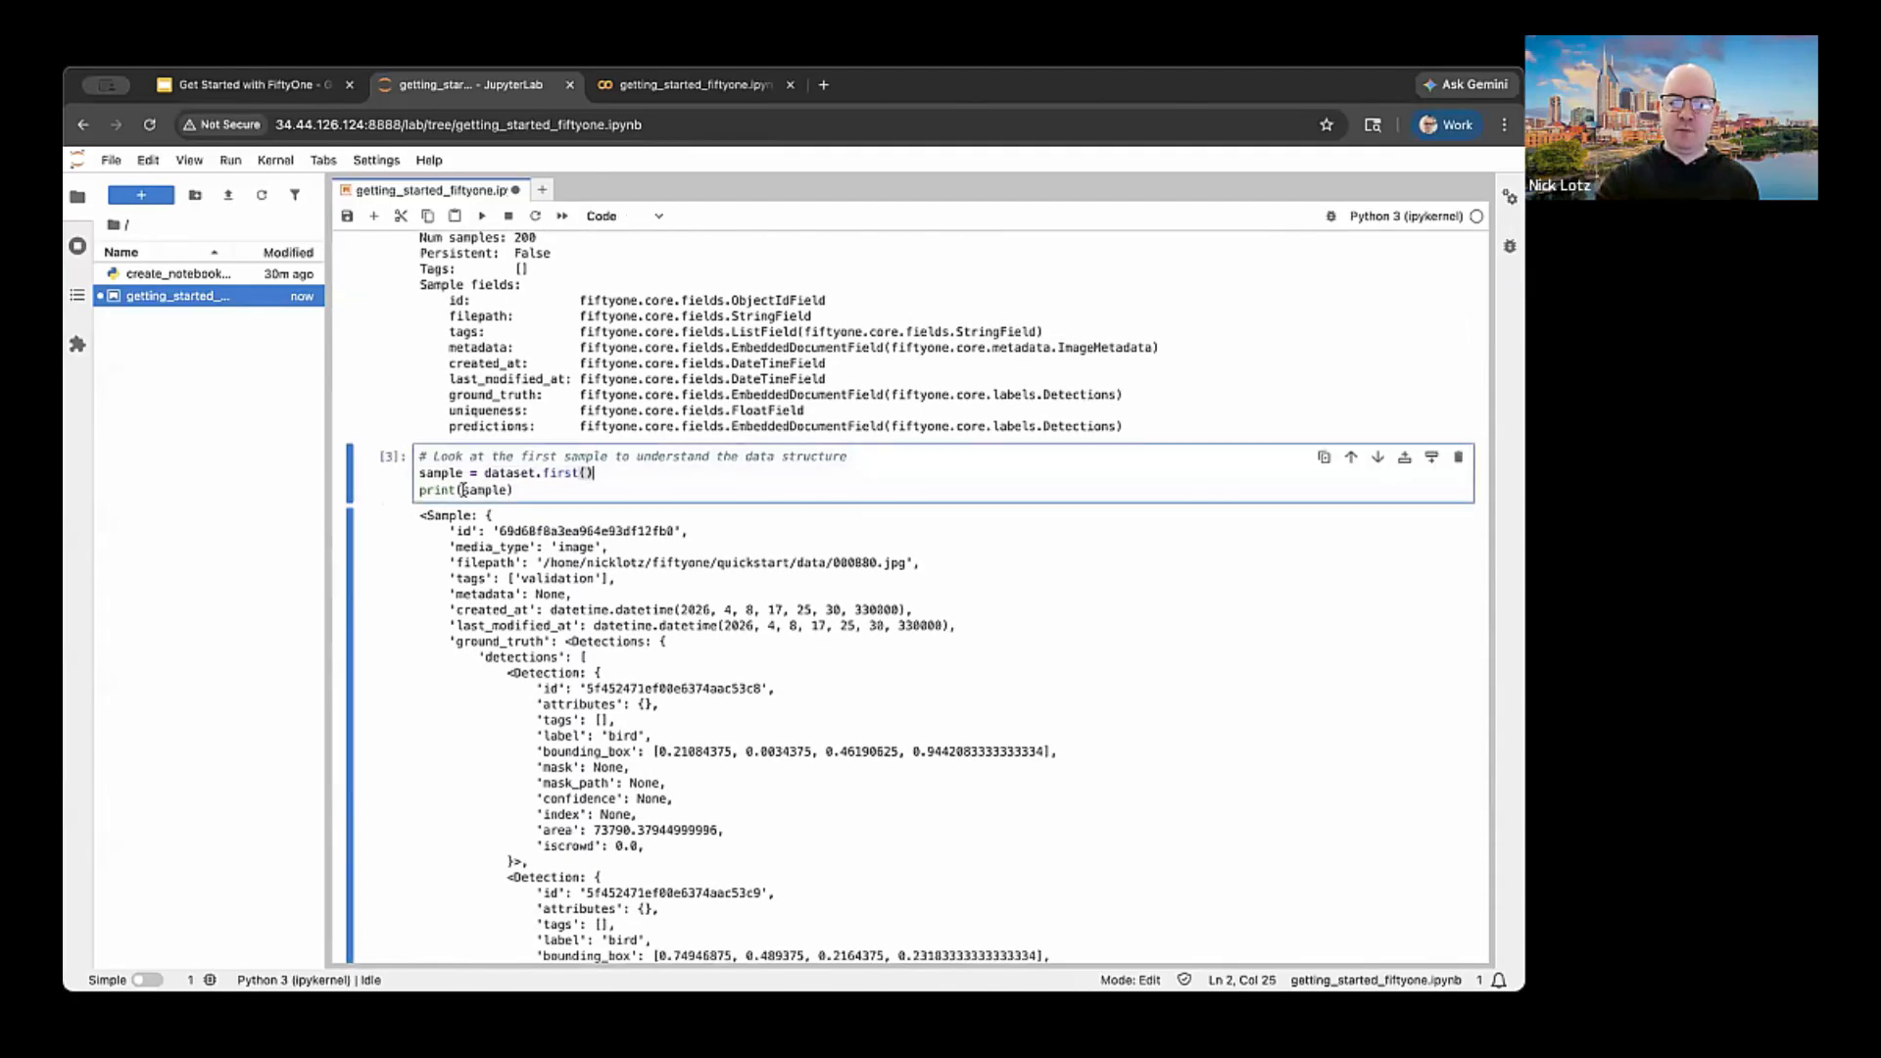
scroll(490, 493, down, 15)
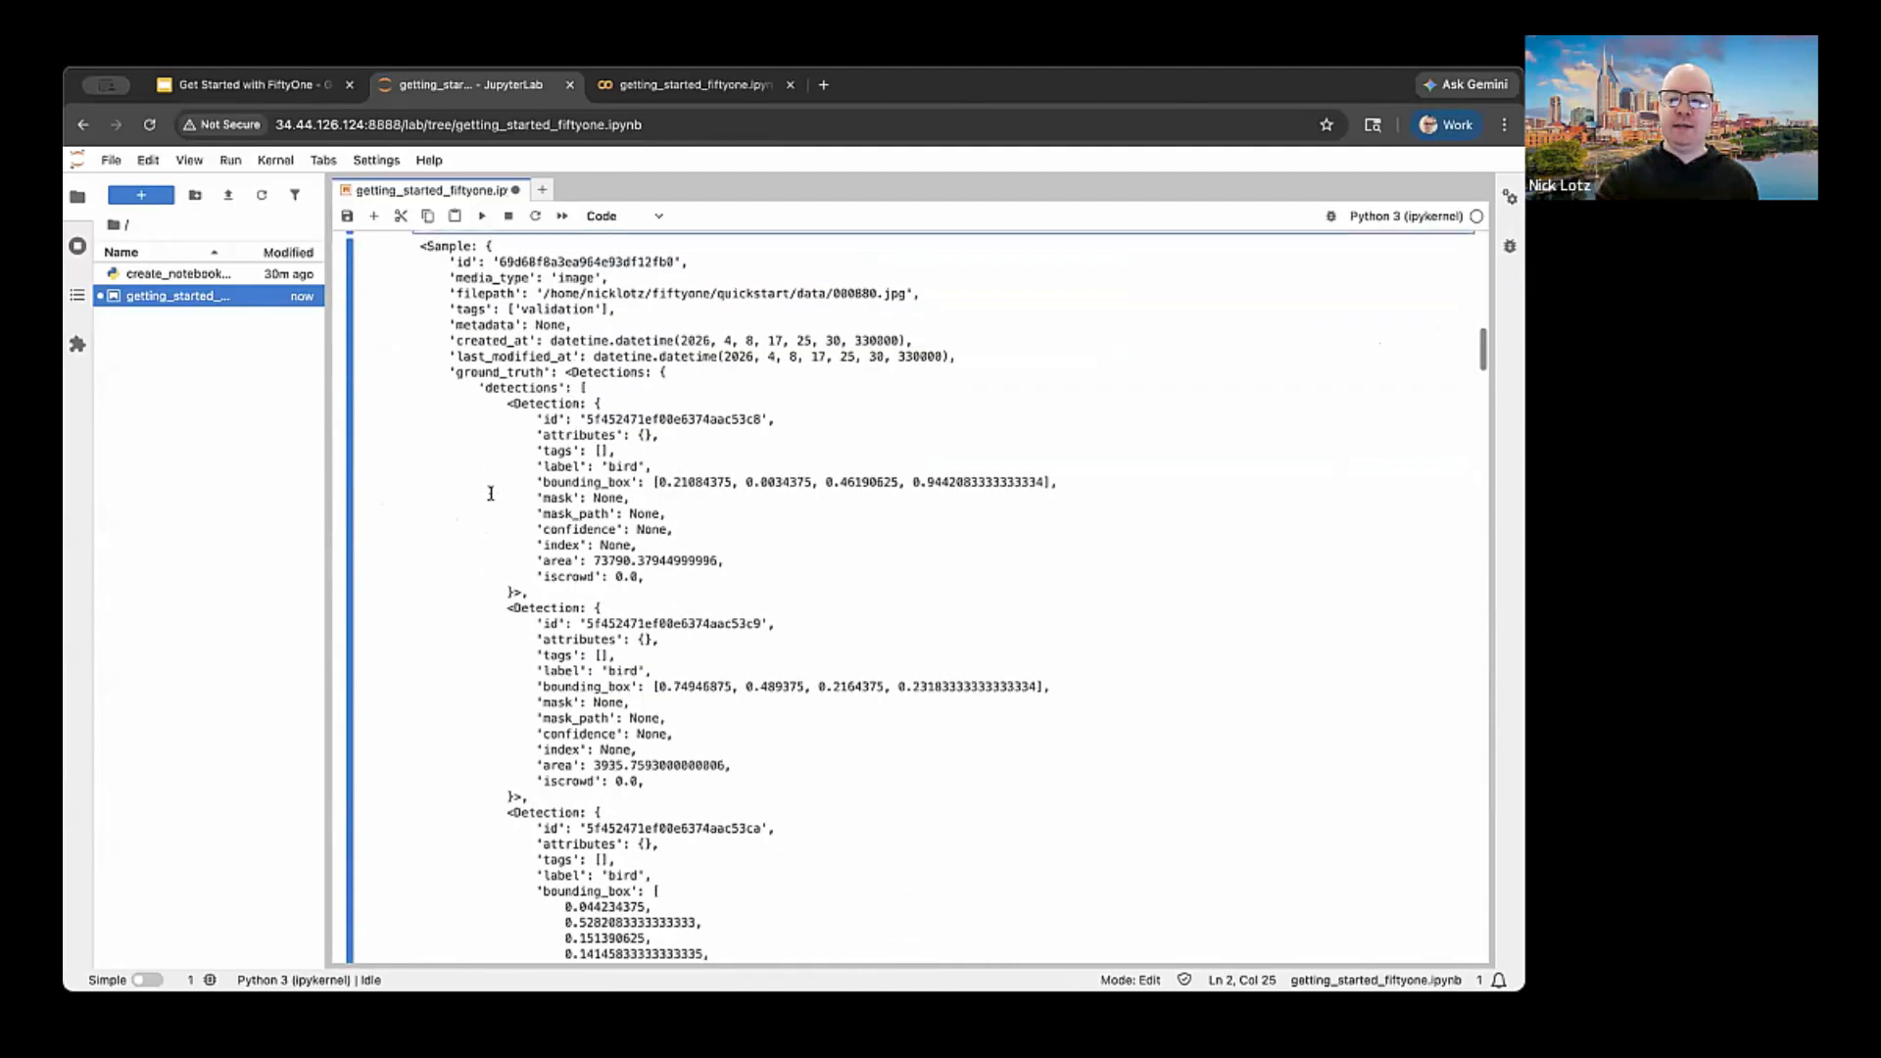
scroll(491, 493, down, 15)
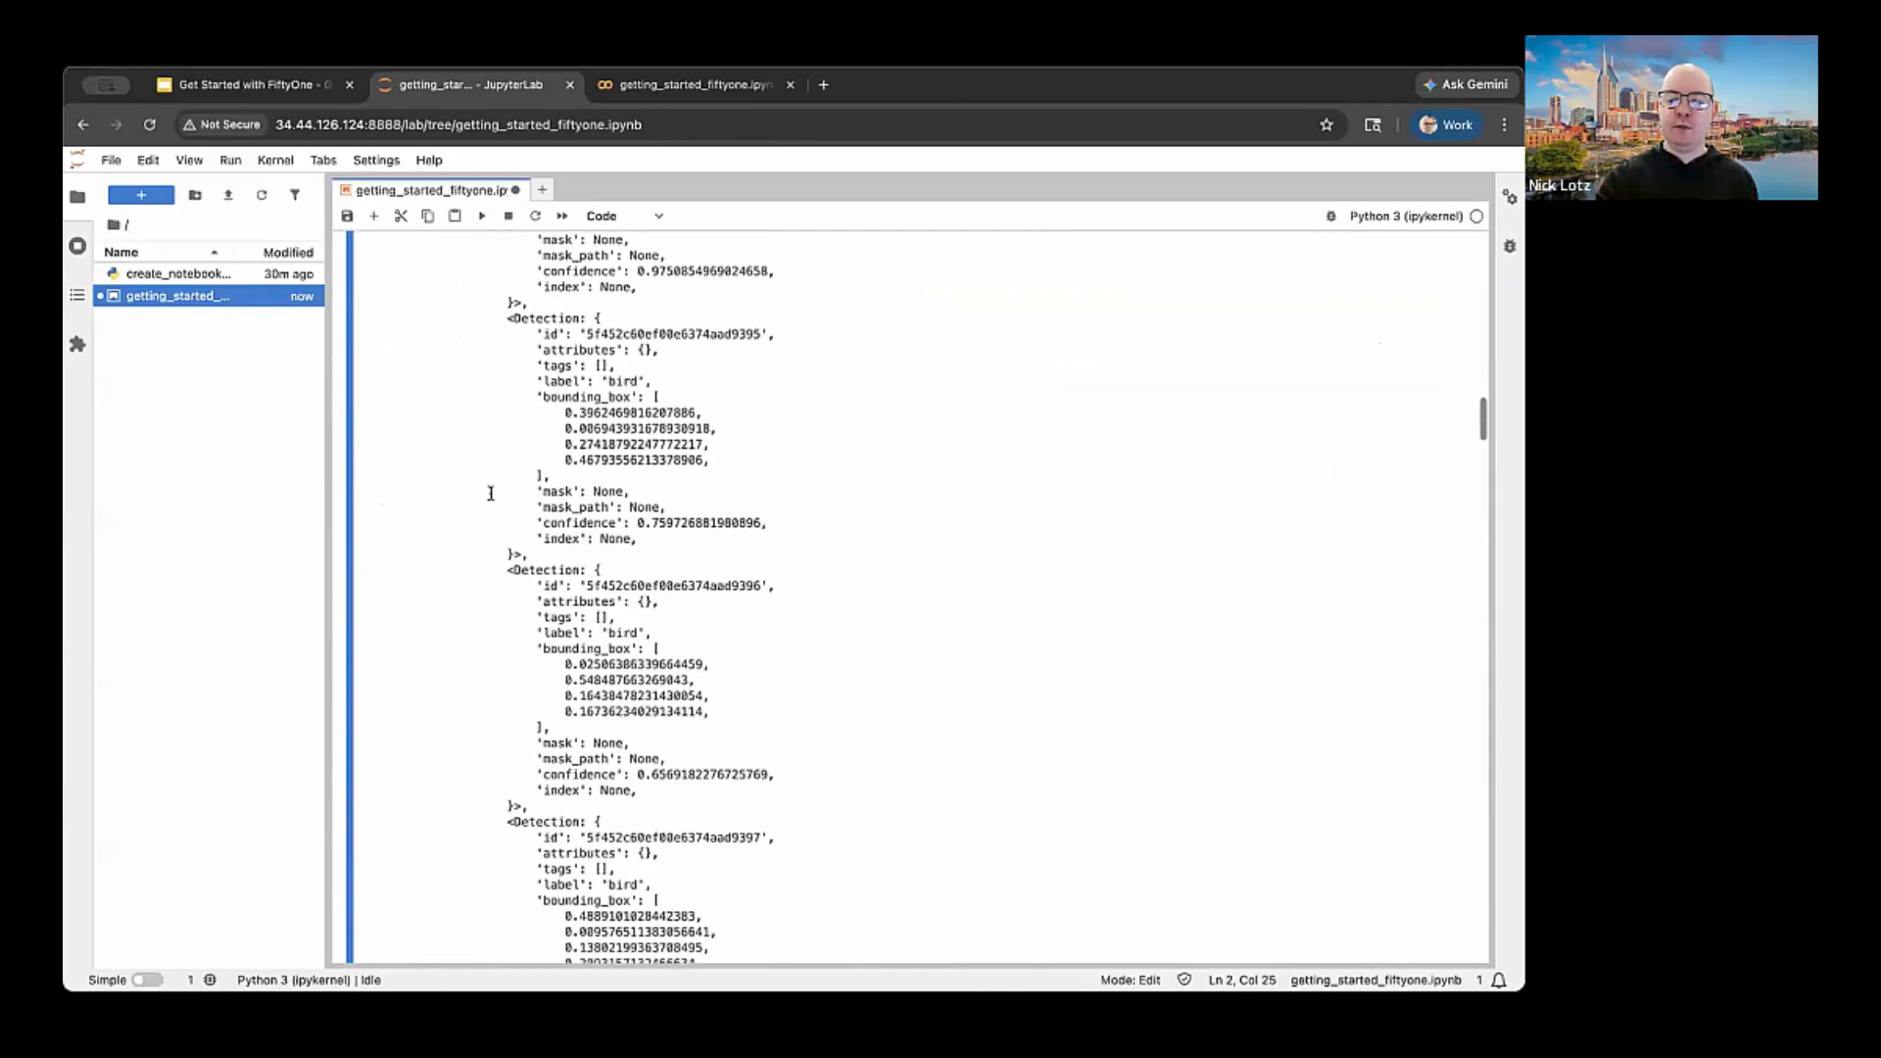
scroll(491, 493, down, 10)
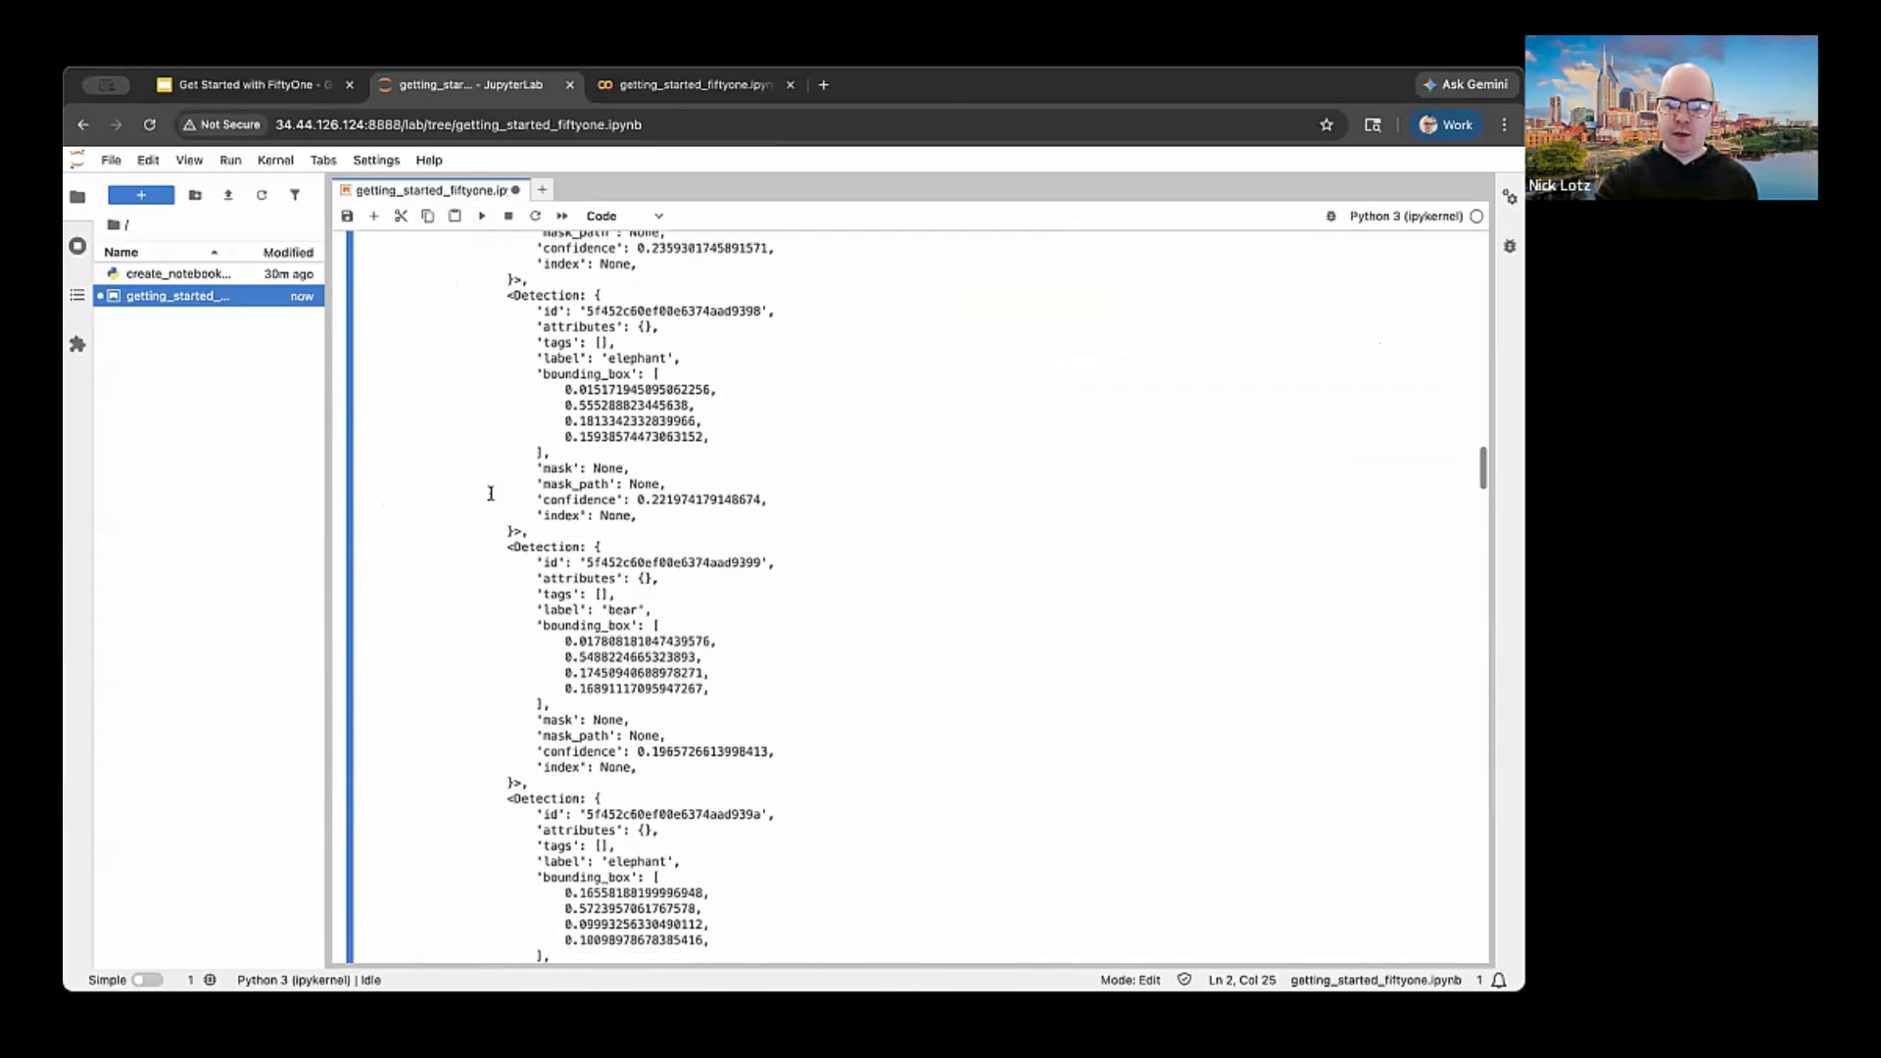
scroll(491, 493, down, 12)
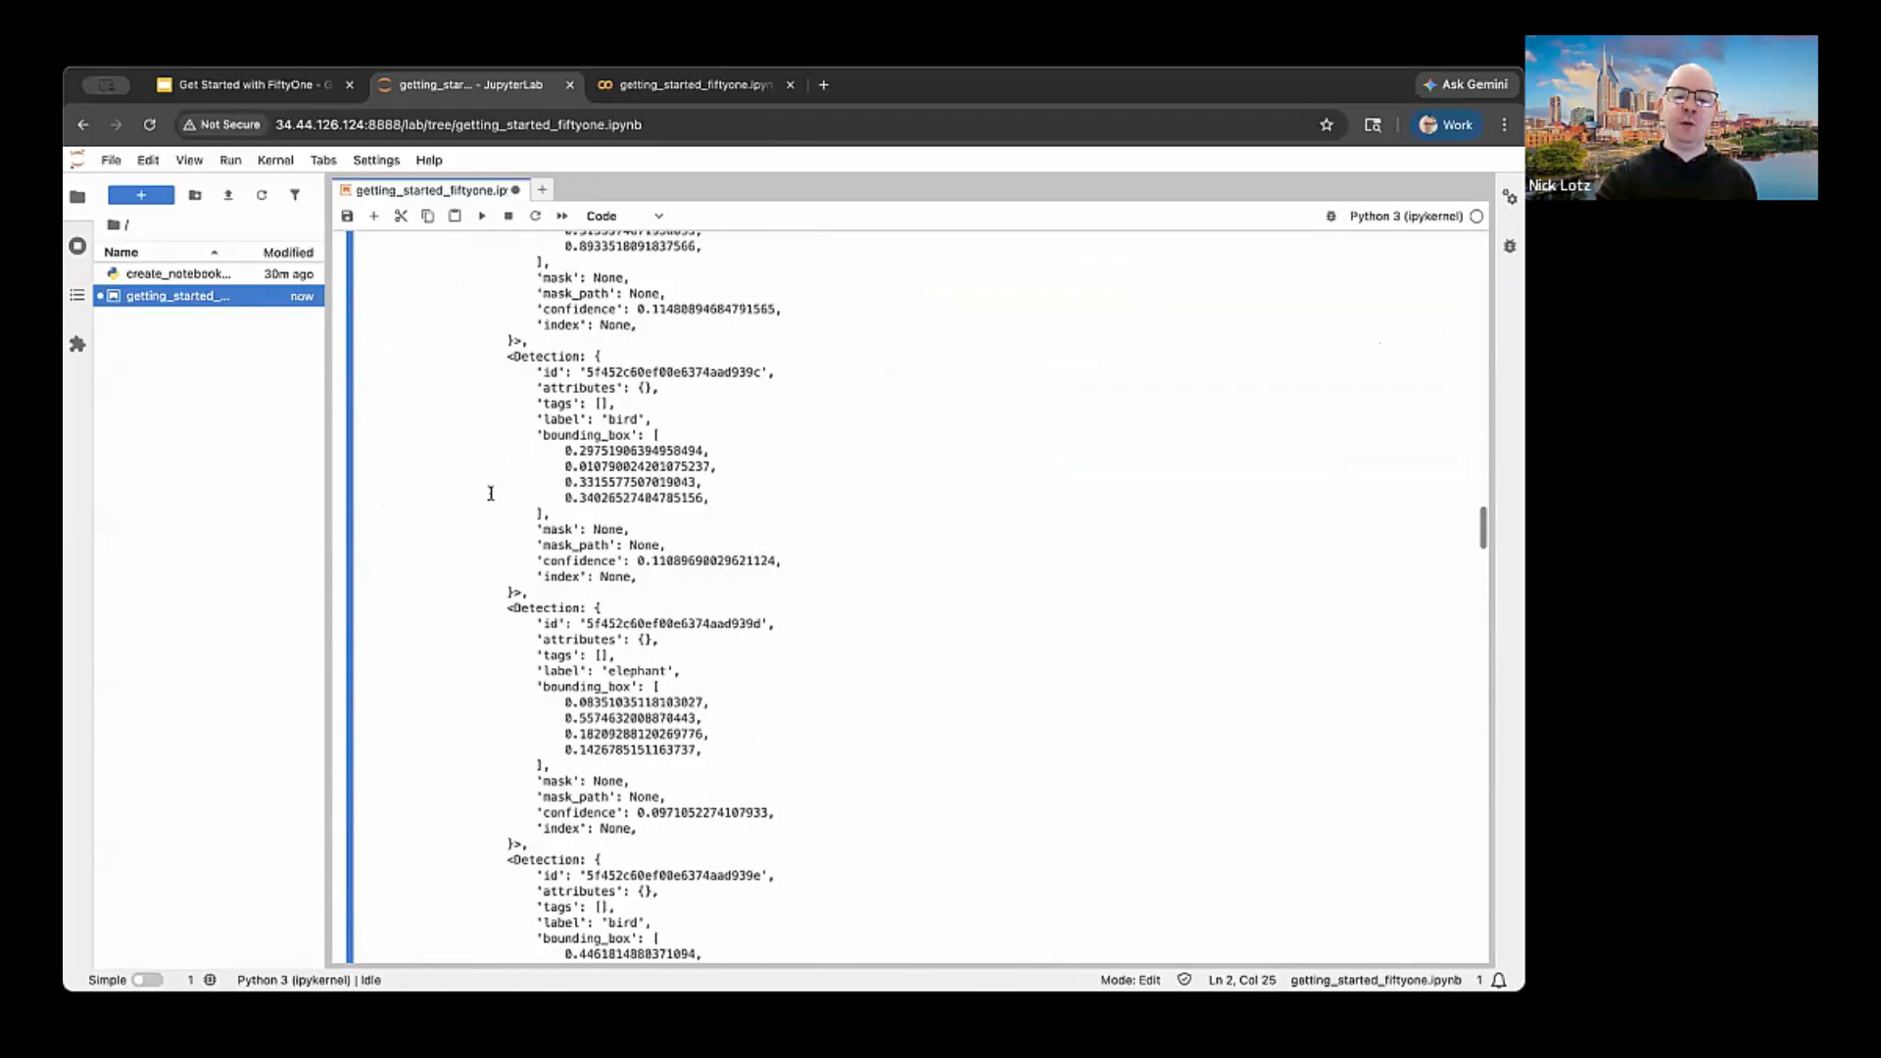
scroll(491, 493, down, 8)
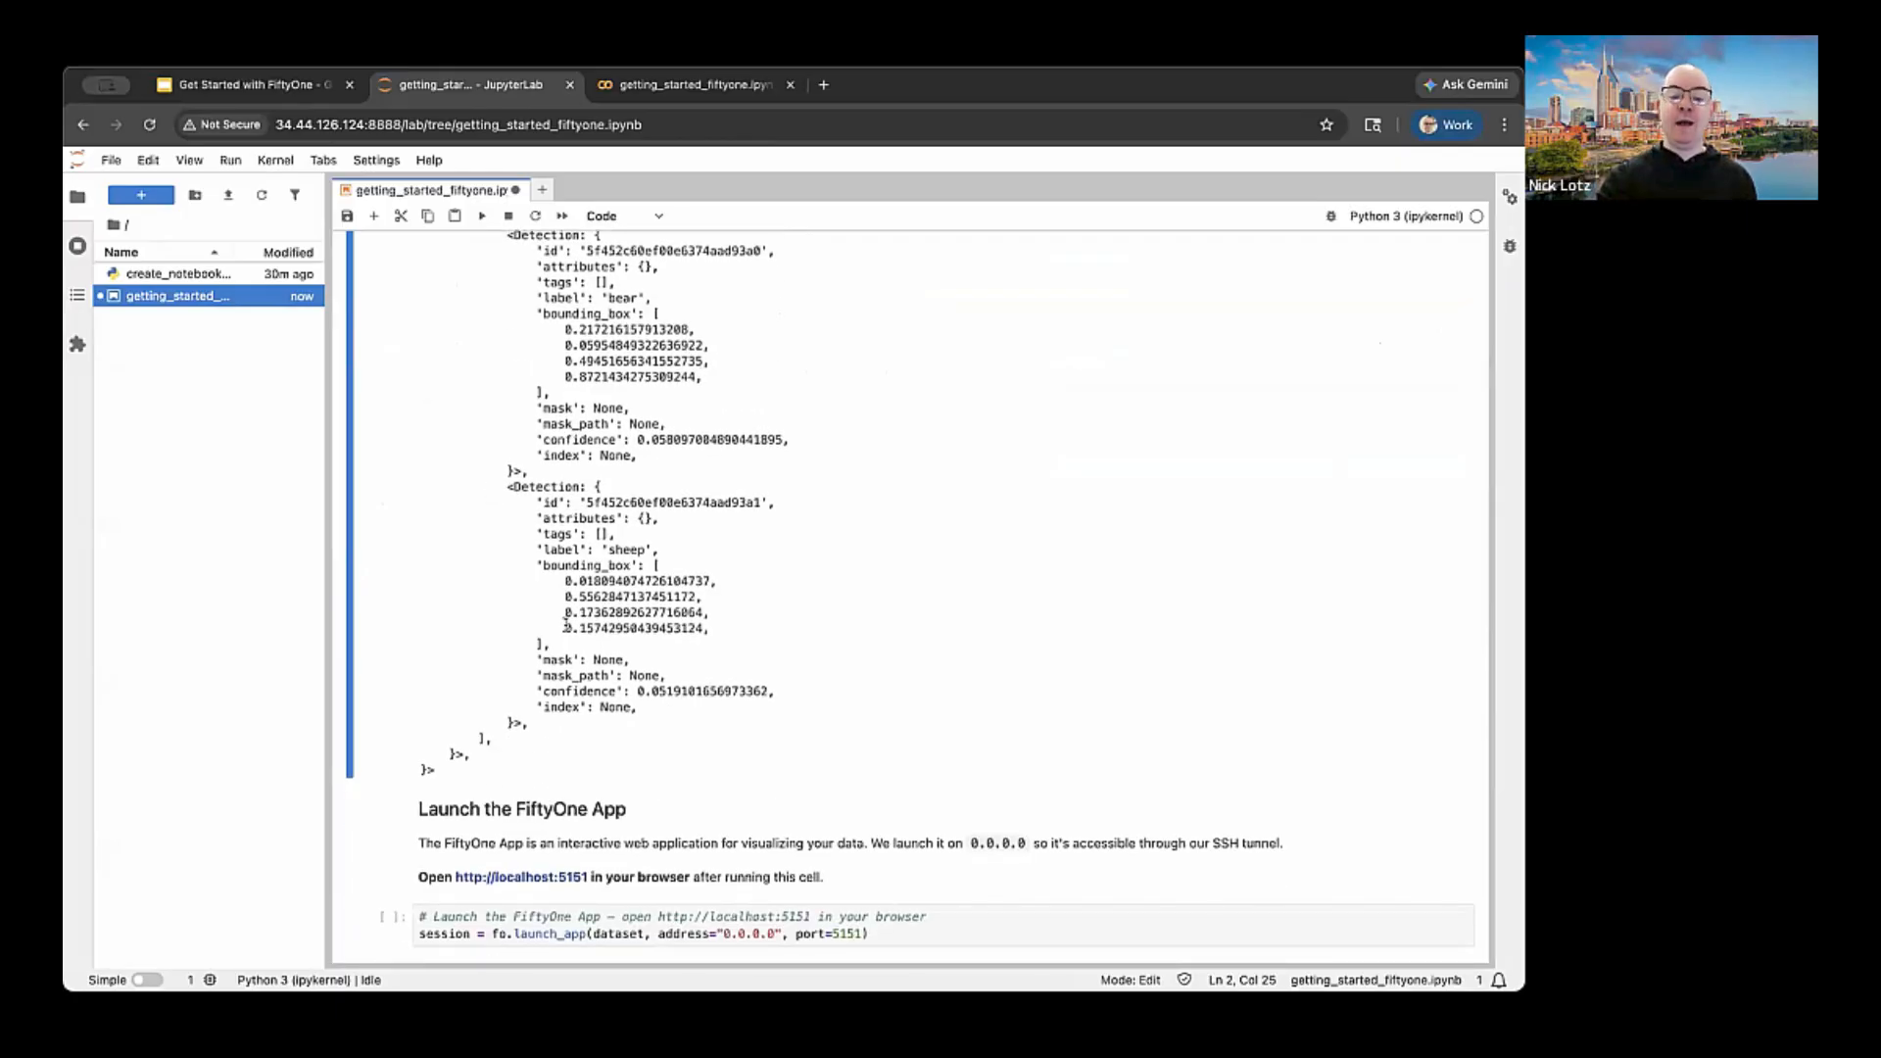
Run the cell that launches the FiftyOne App for the dataset with address 0.0.0.0 and port 5151
scroll(565, 735, down, 5)
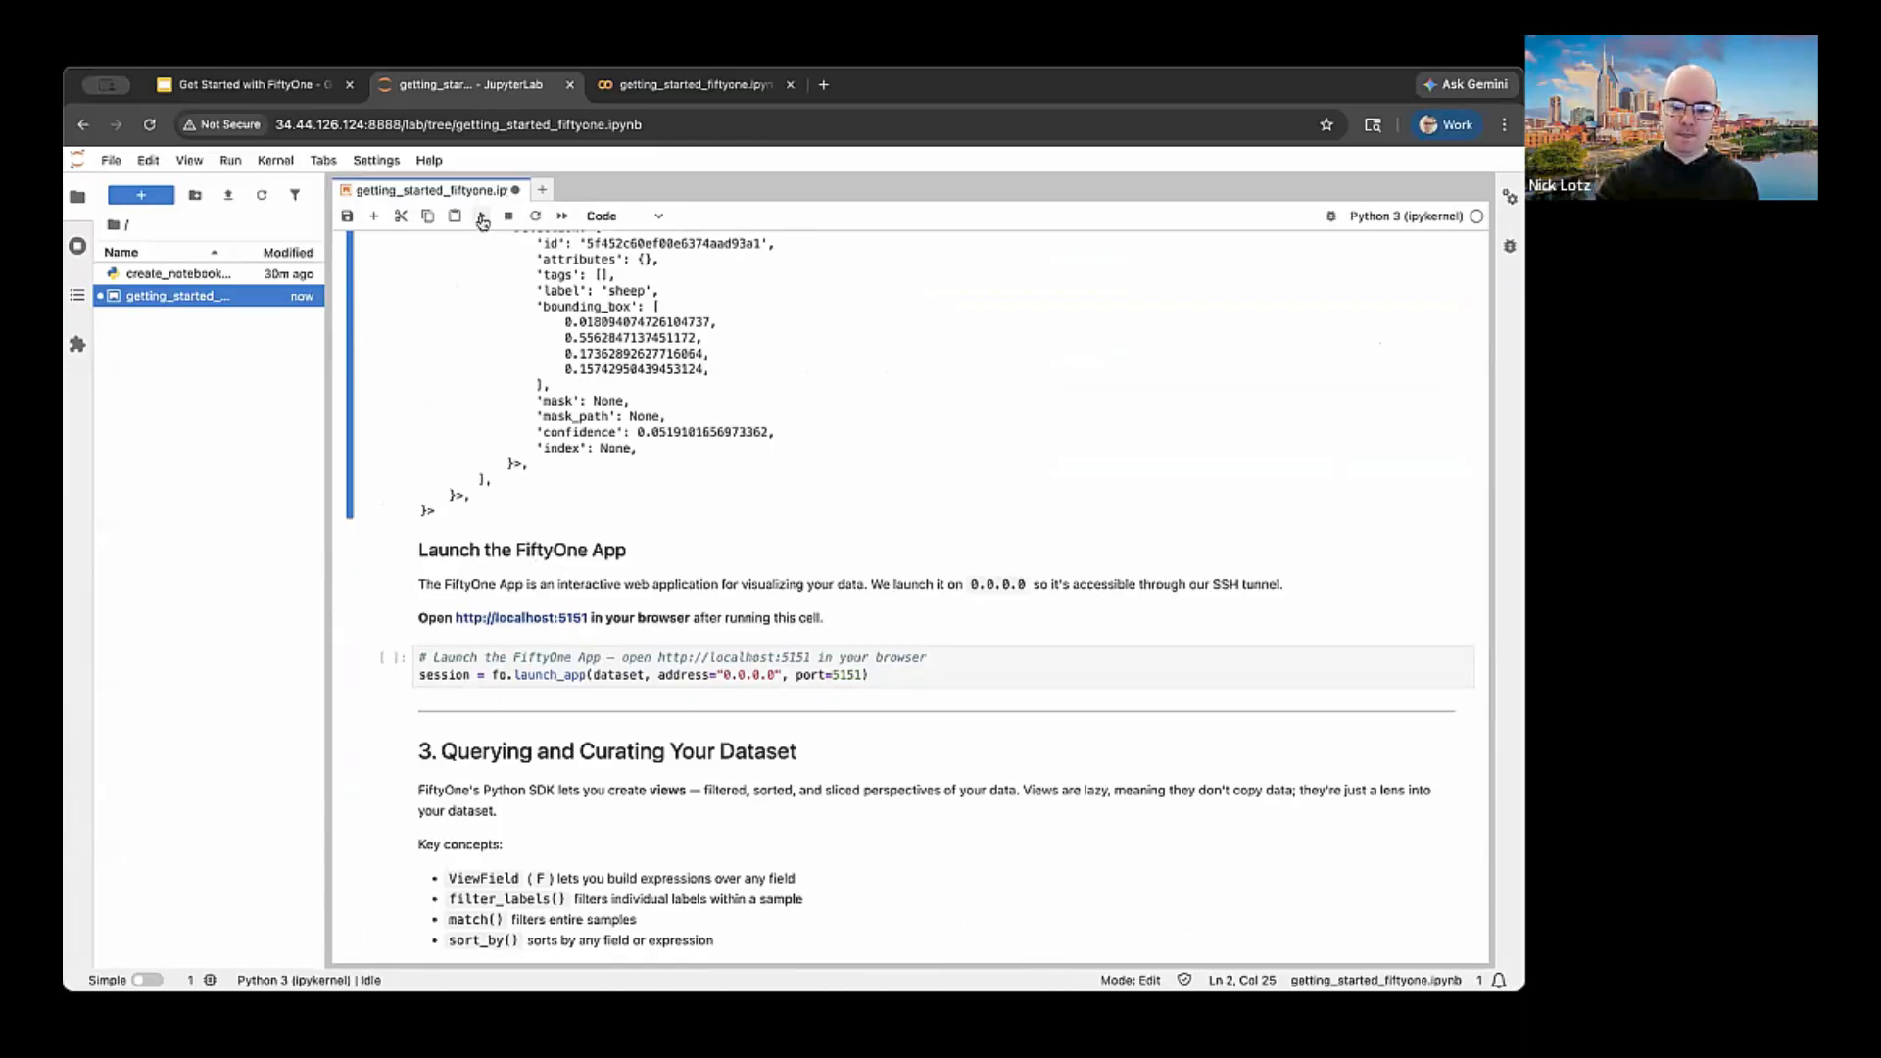
click(481, 217)
click(481, 217)
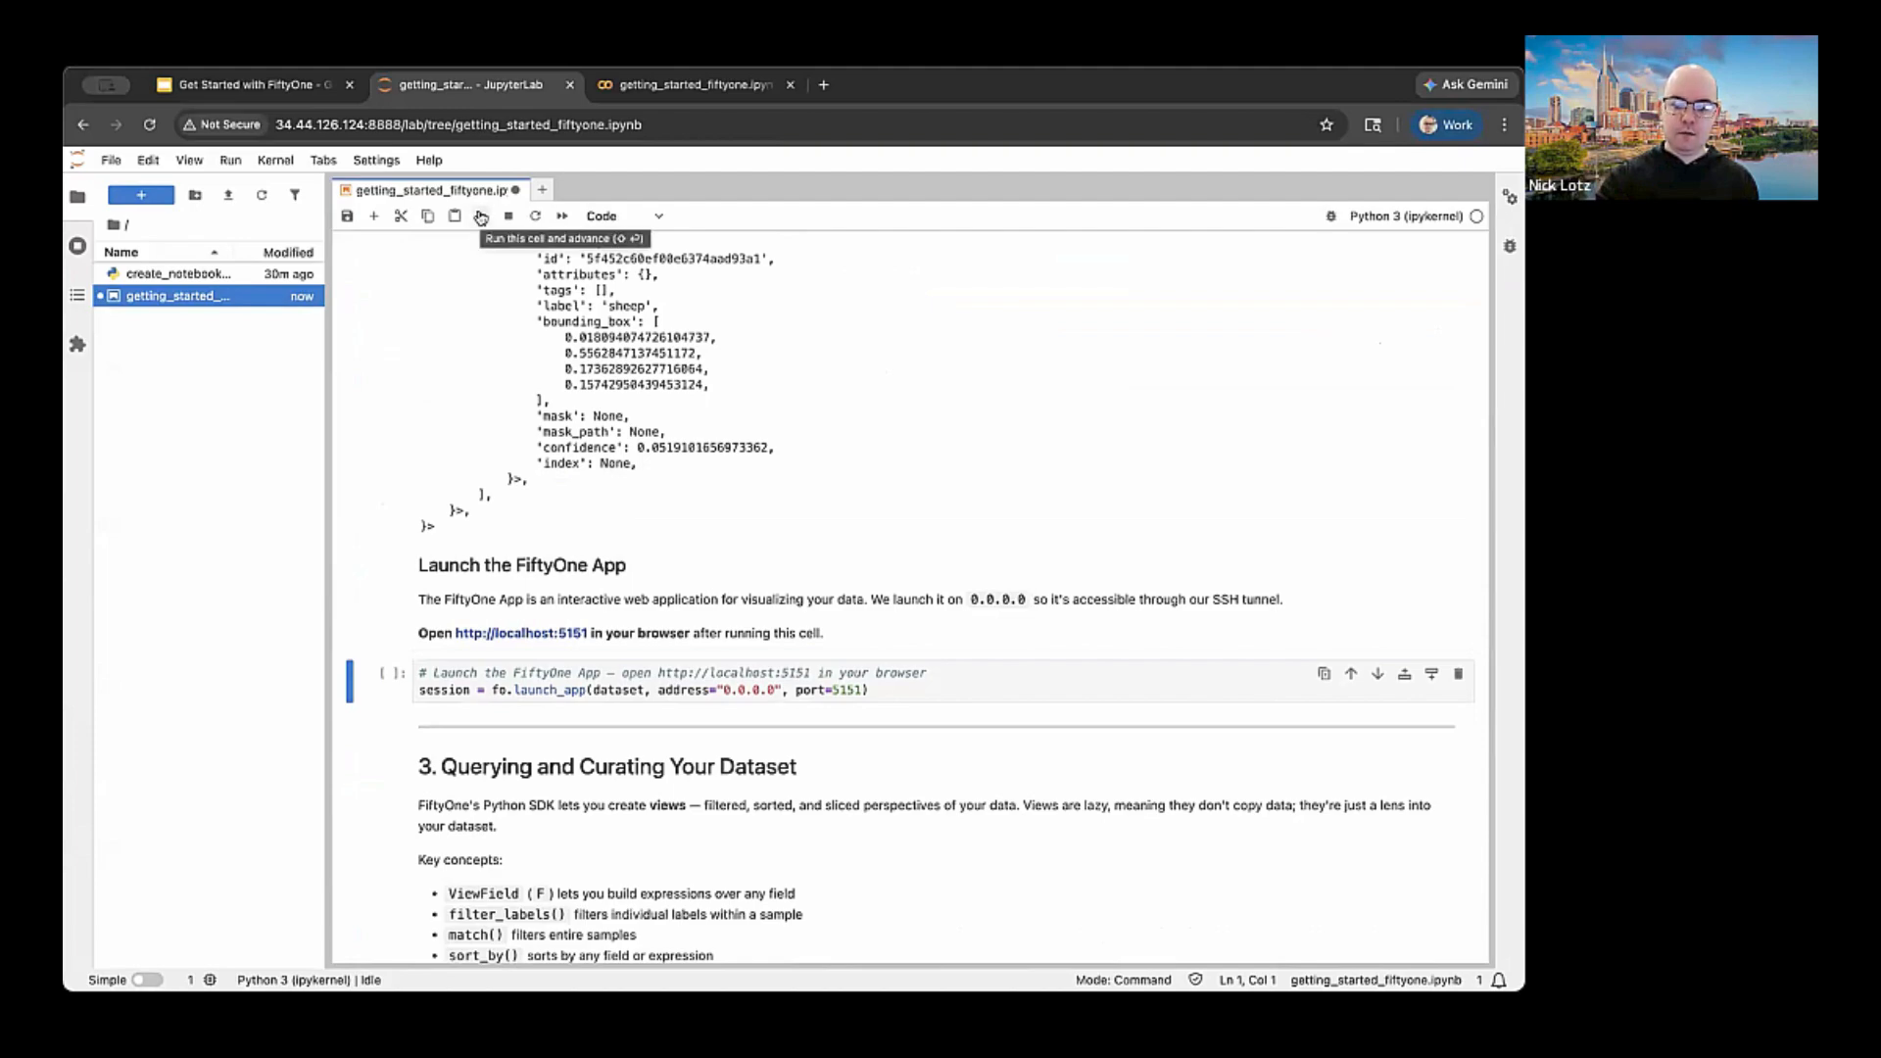
click(482, 217)
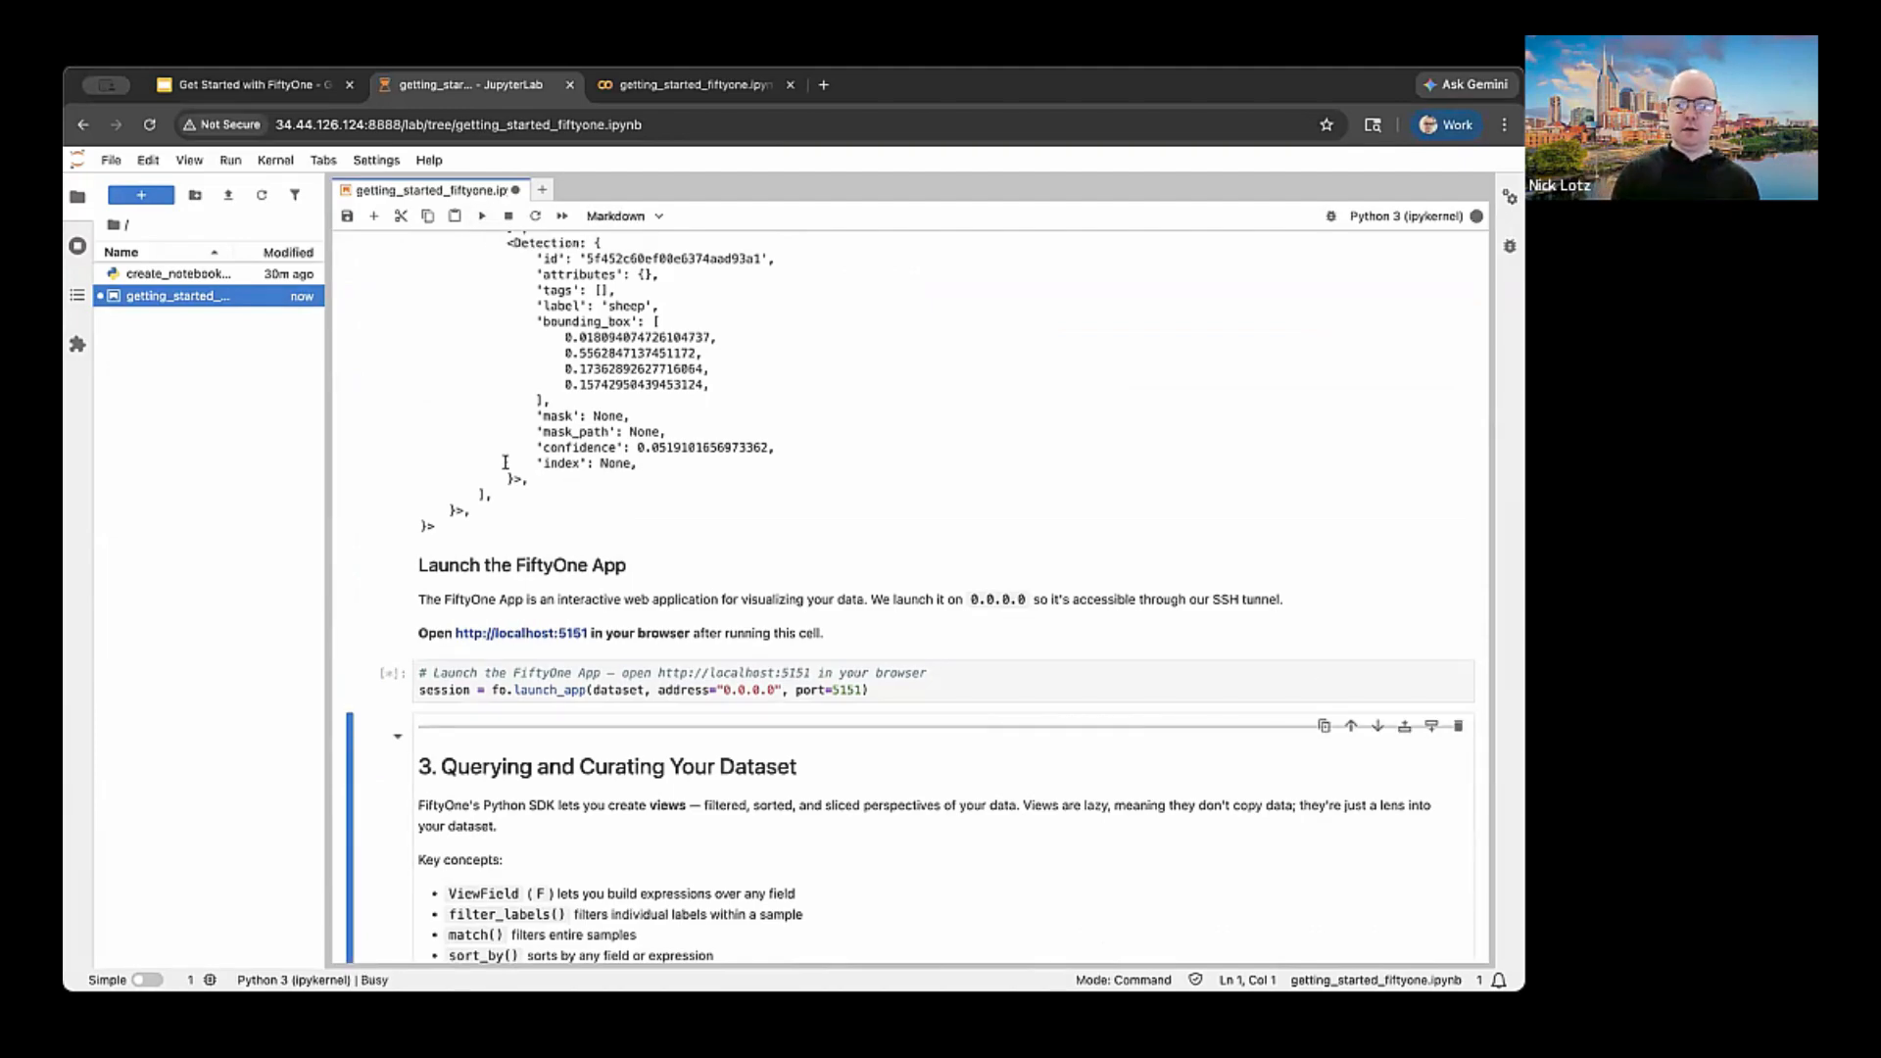
scroll(500, 560, down, 2)
scroll(483, 571, down, 1)
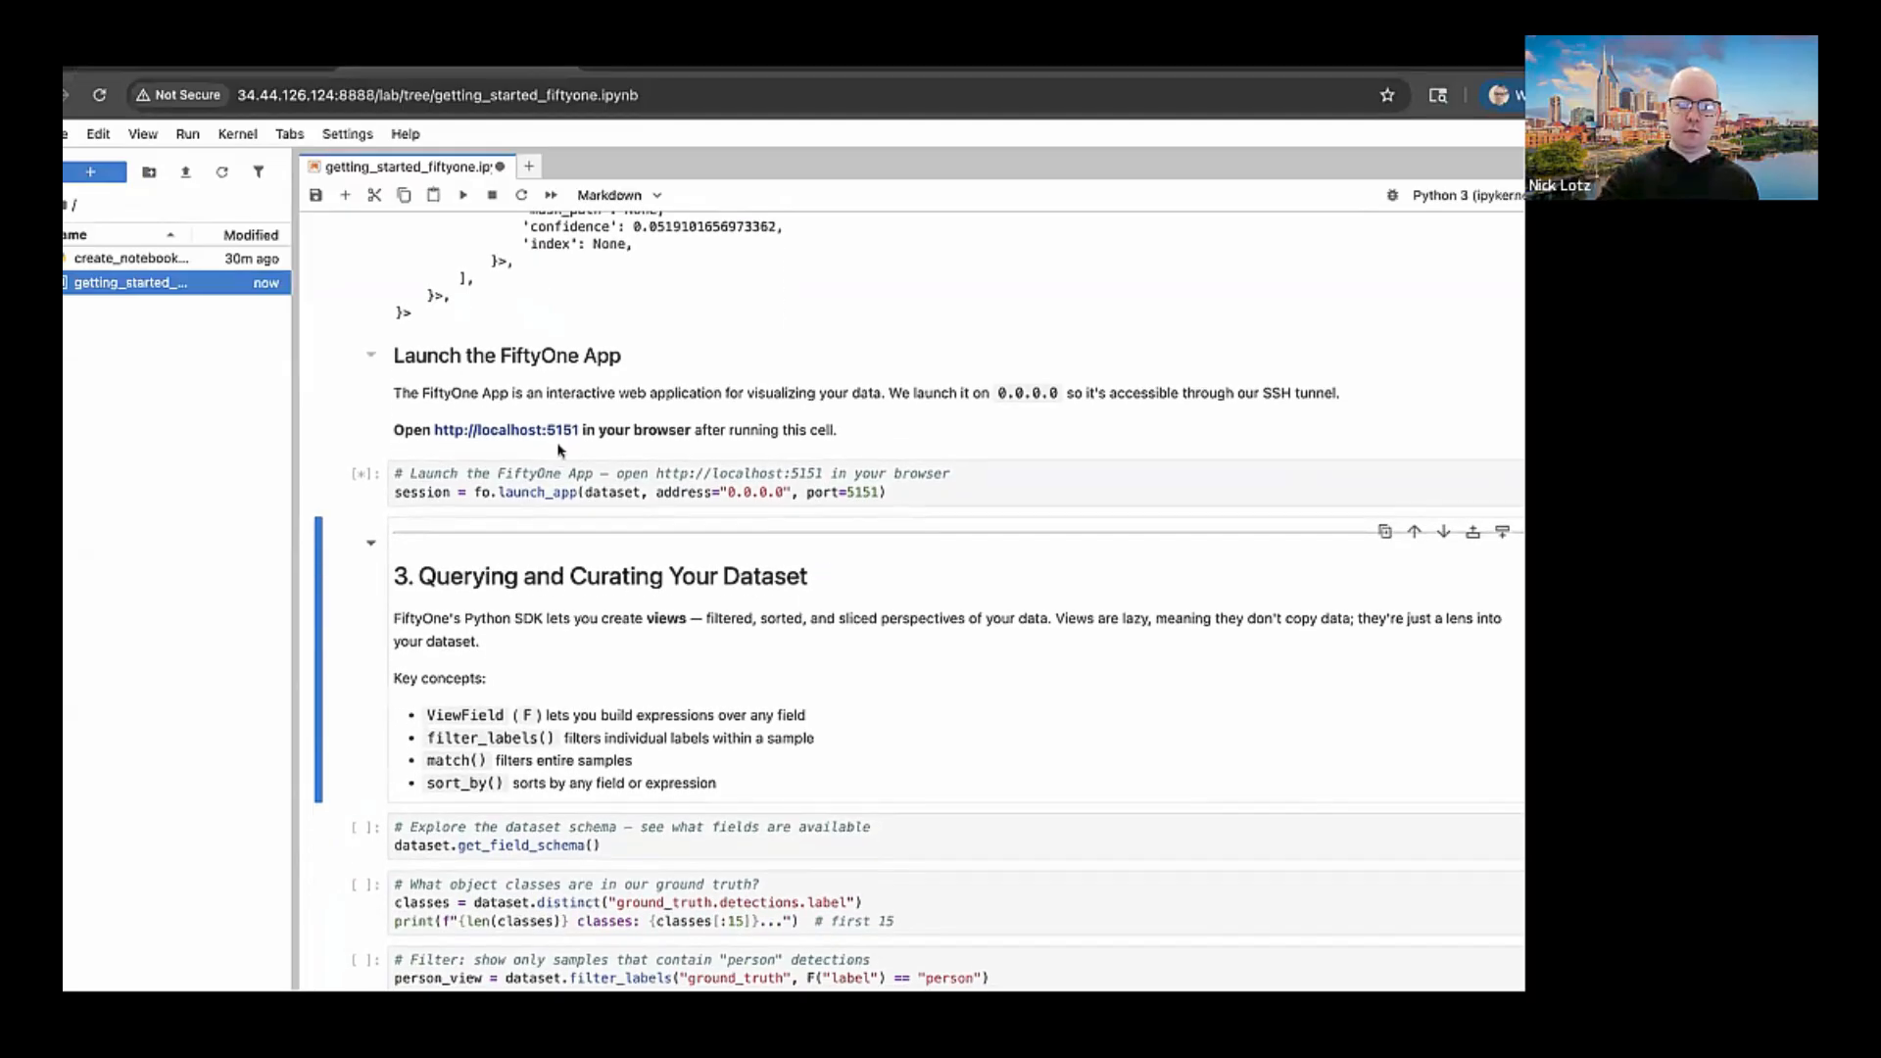
scroll(561, 451, down, 3)
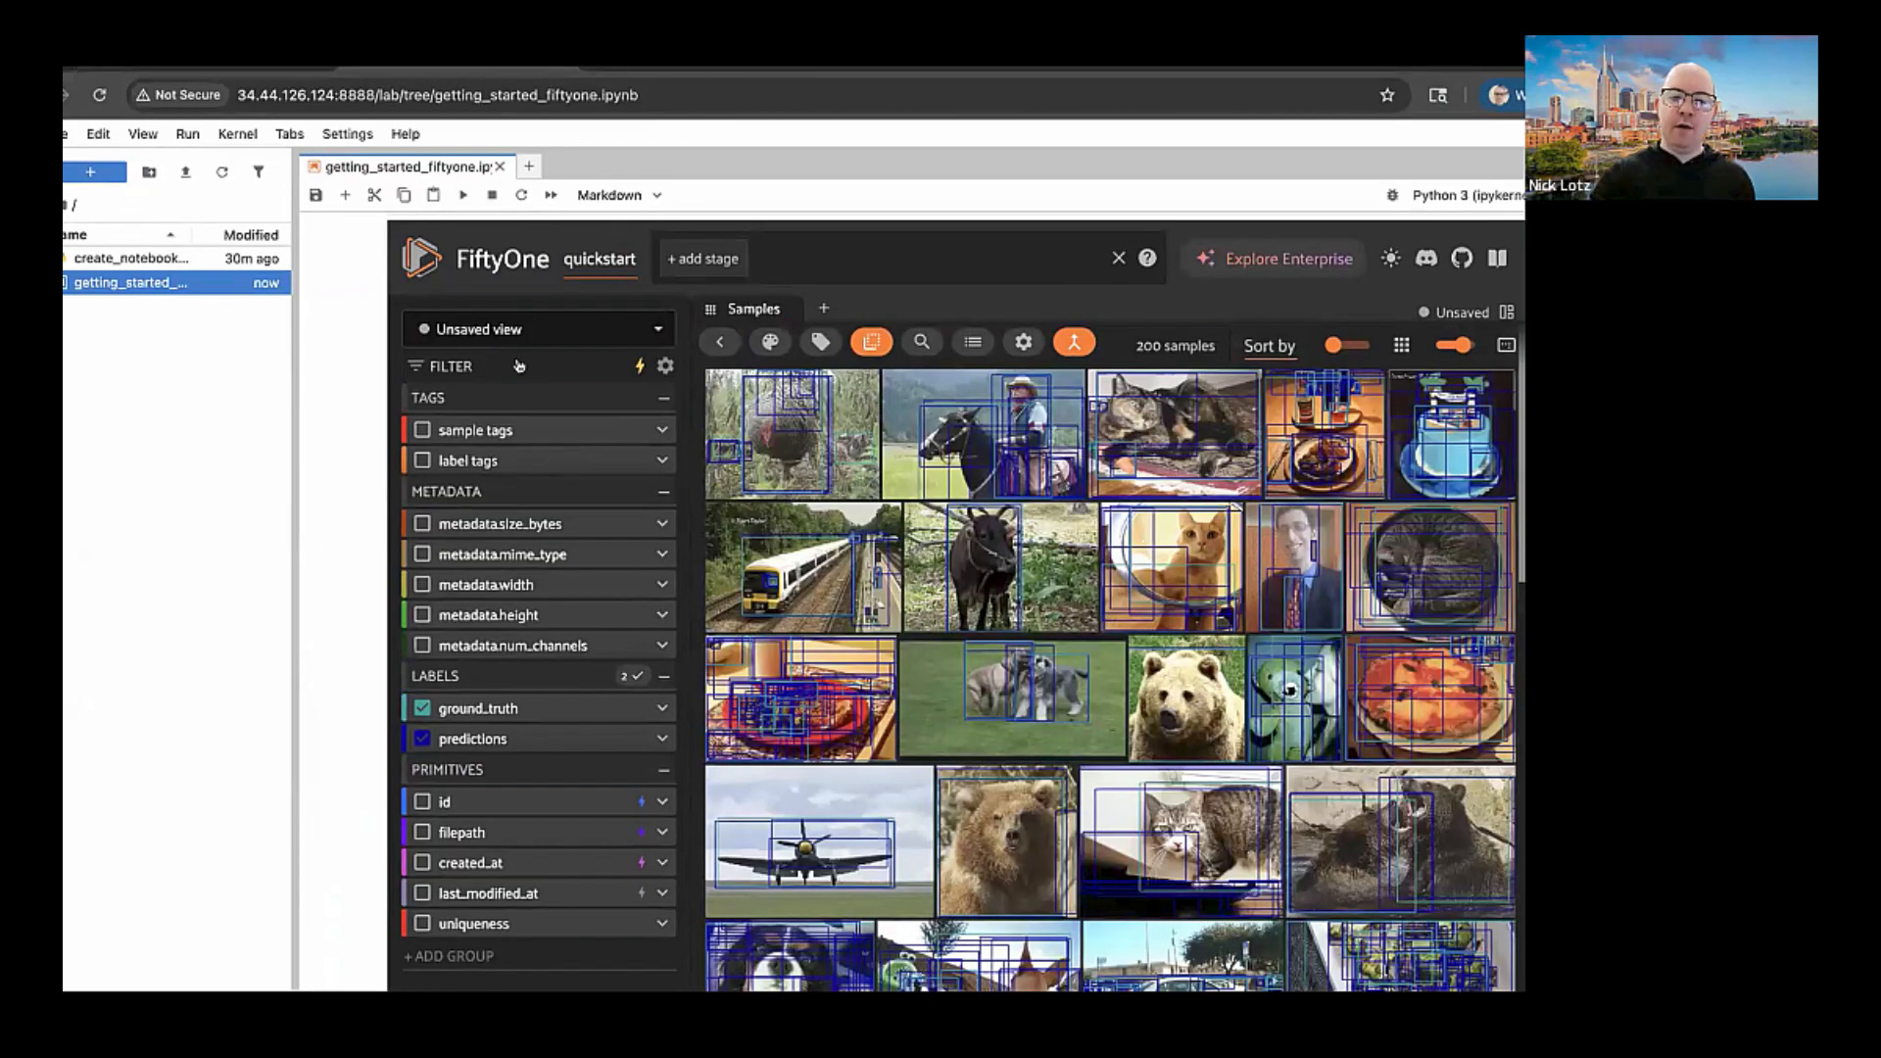
drag(335, 96, 238, 96)
key(super+c)
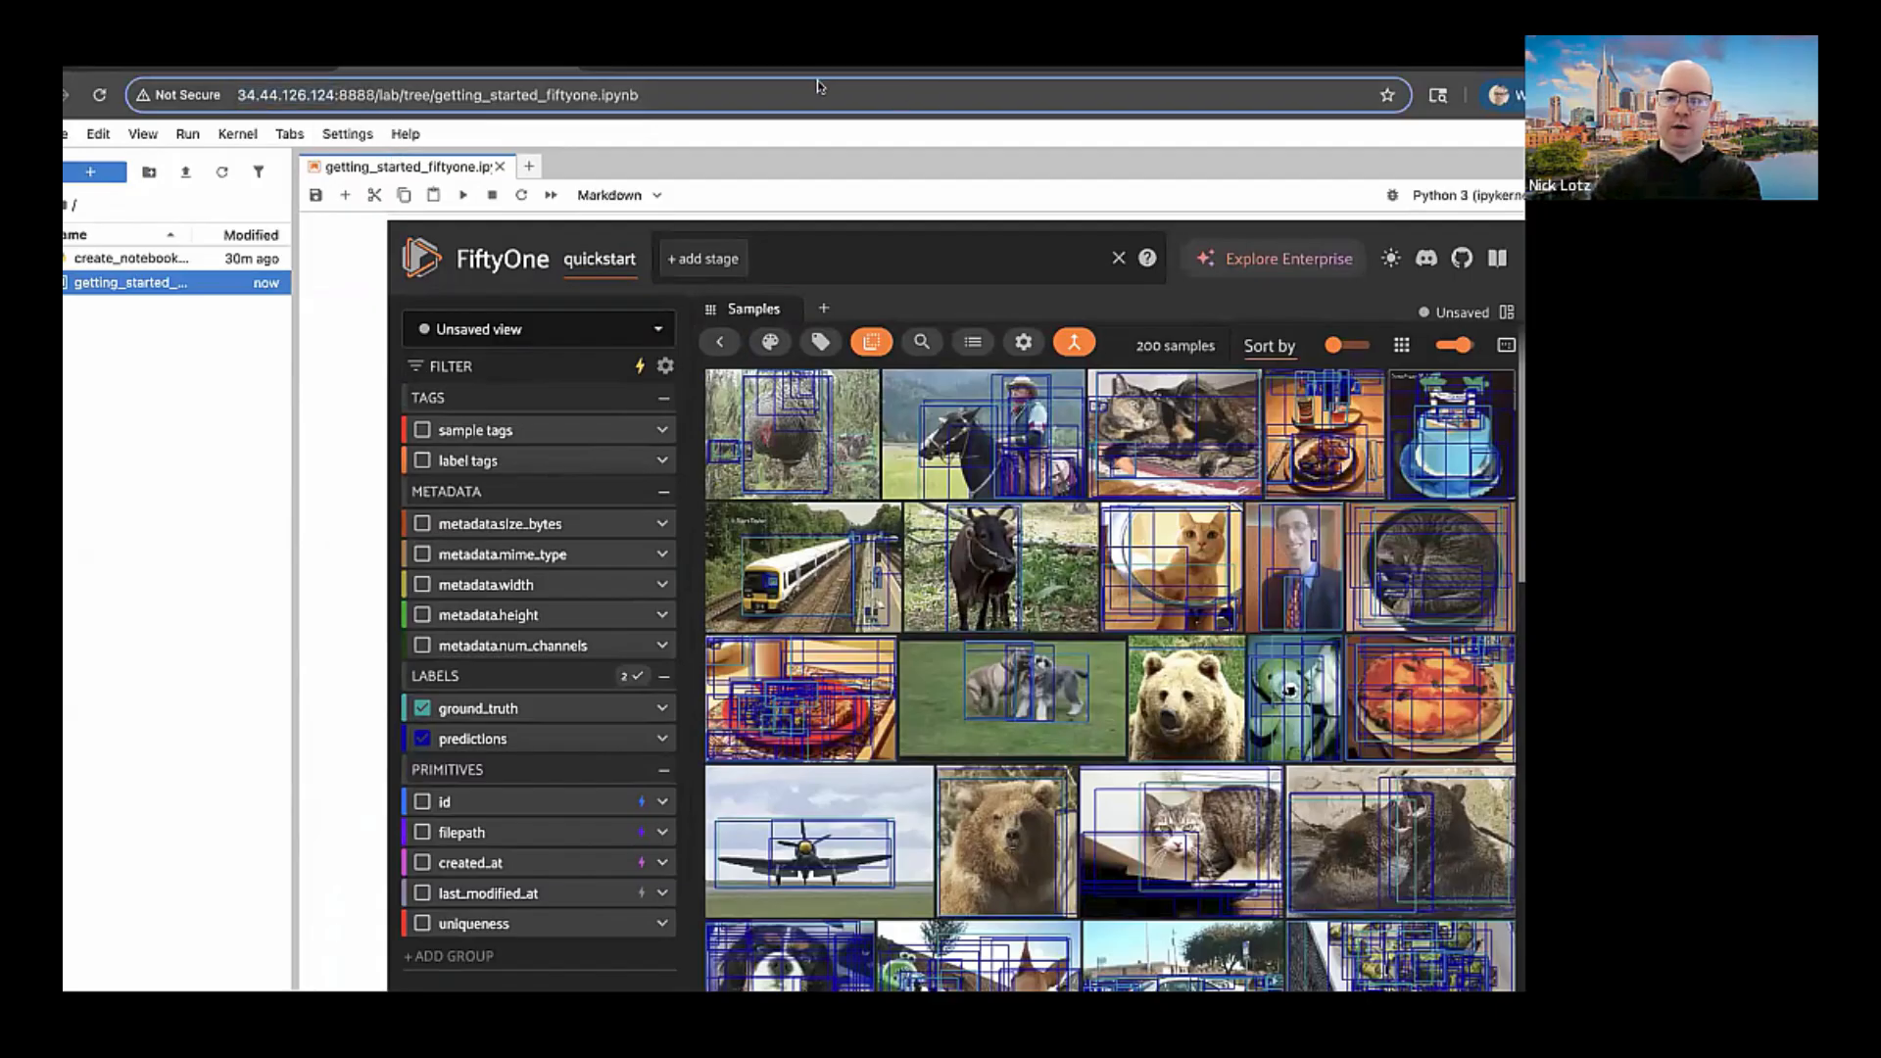
key(super+t)
key(super+v)
text(:6)
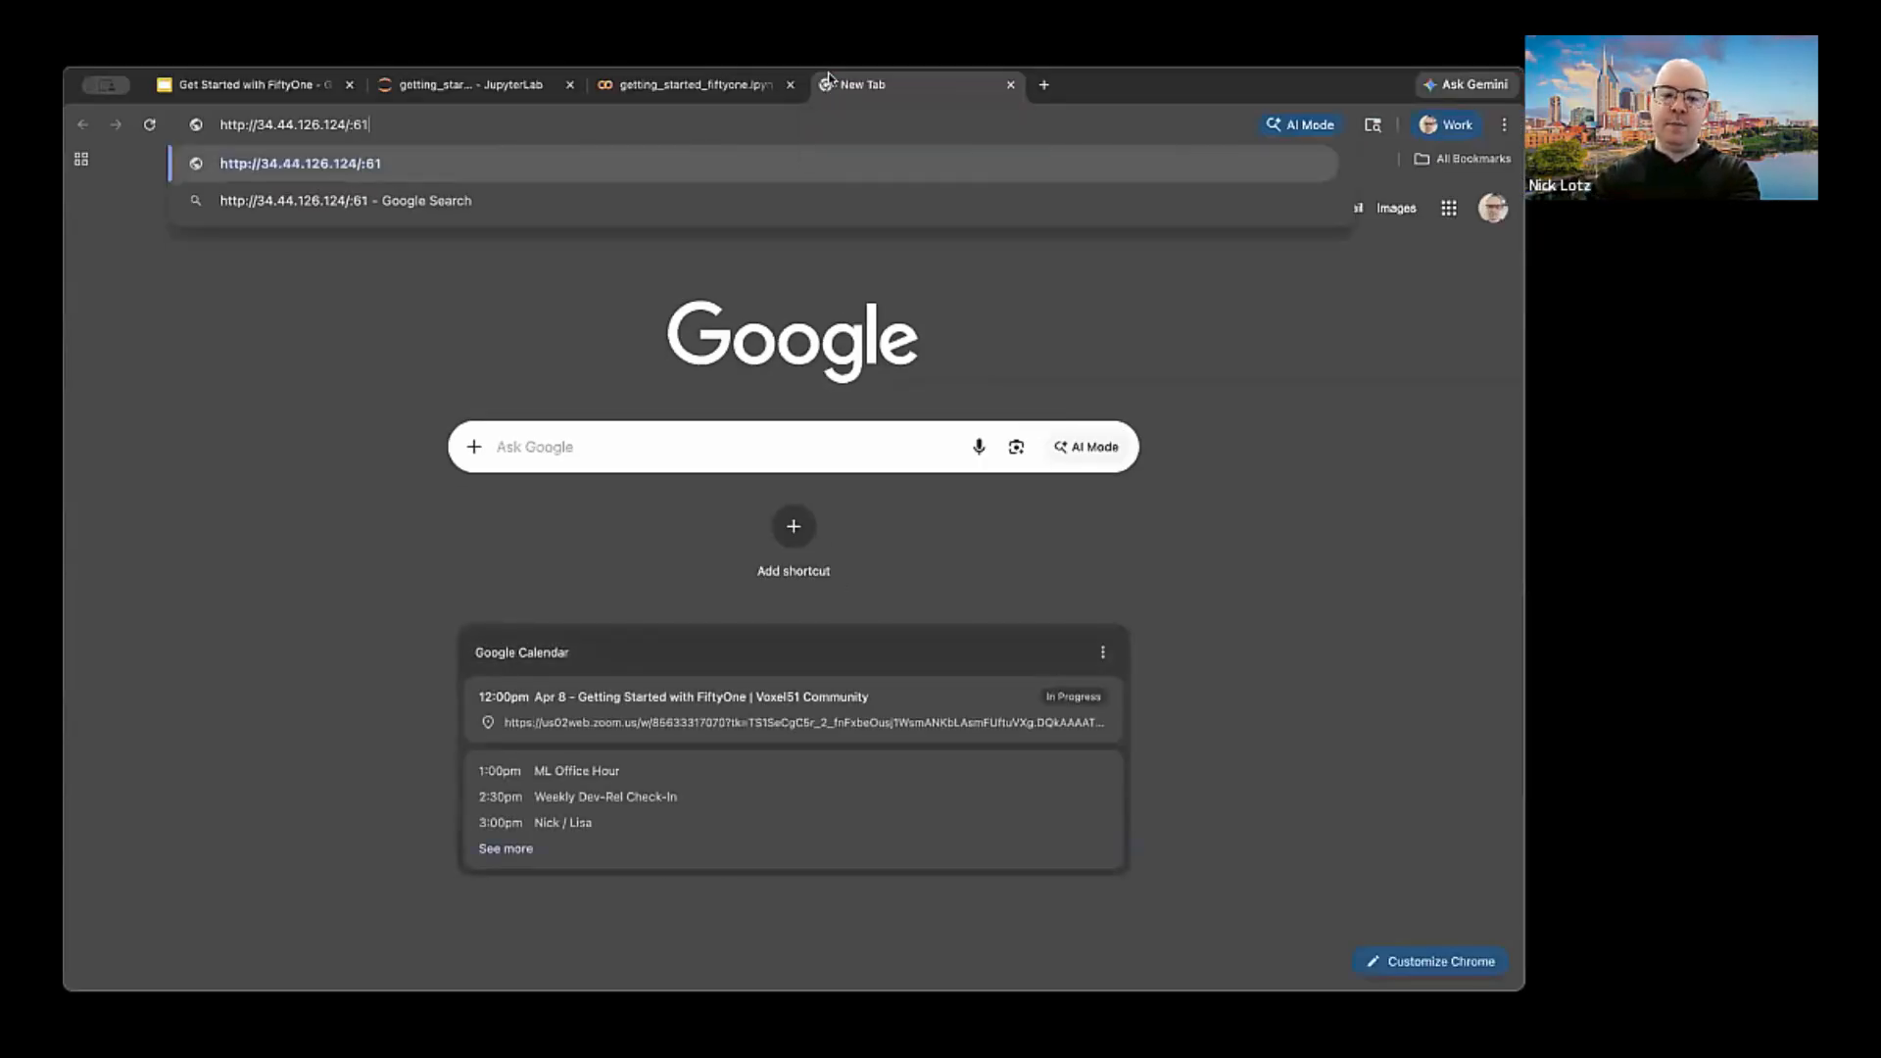
key(BackSpace)
key(BackSpace)
key(BackSpace)
text(:515)
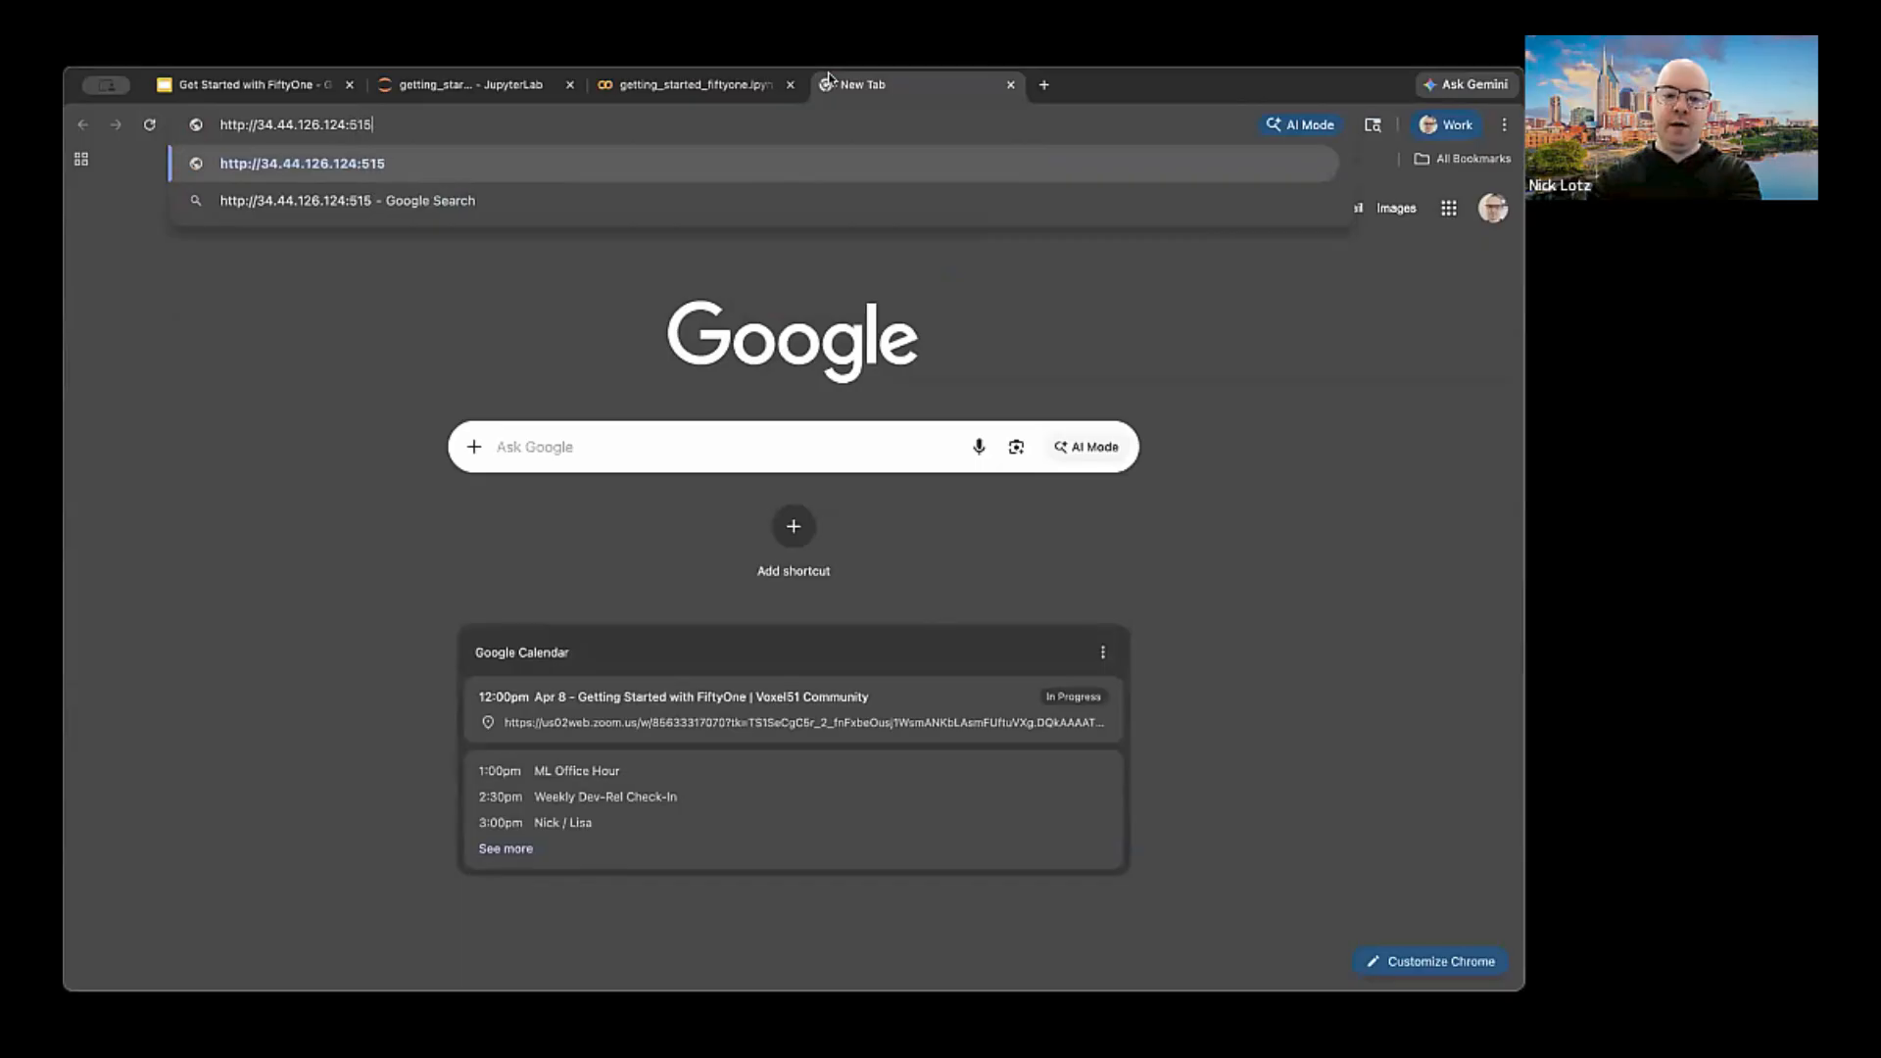
text(1)
key(Return)
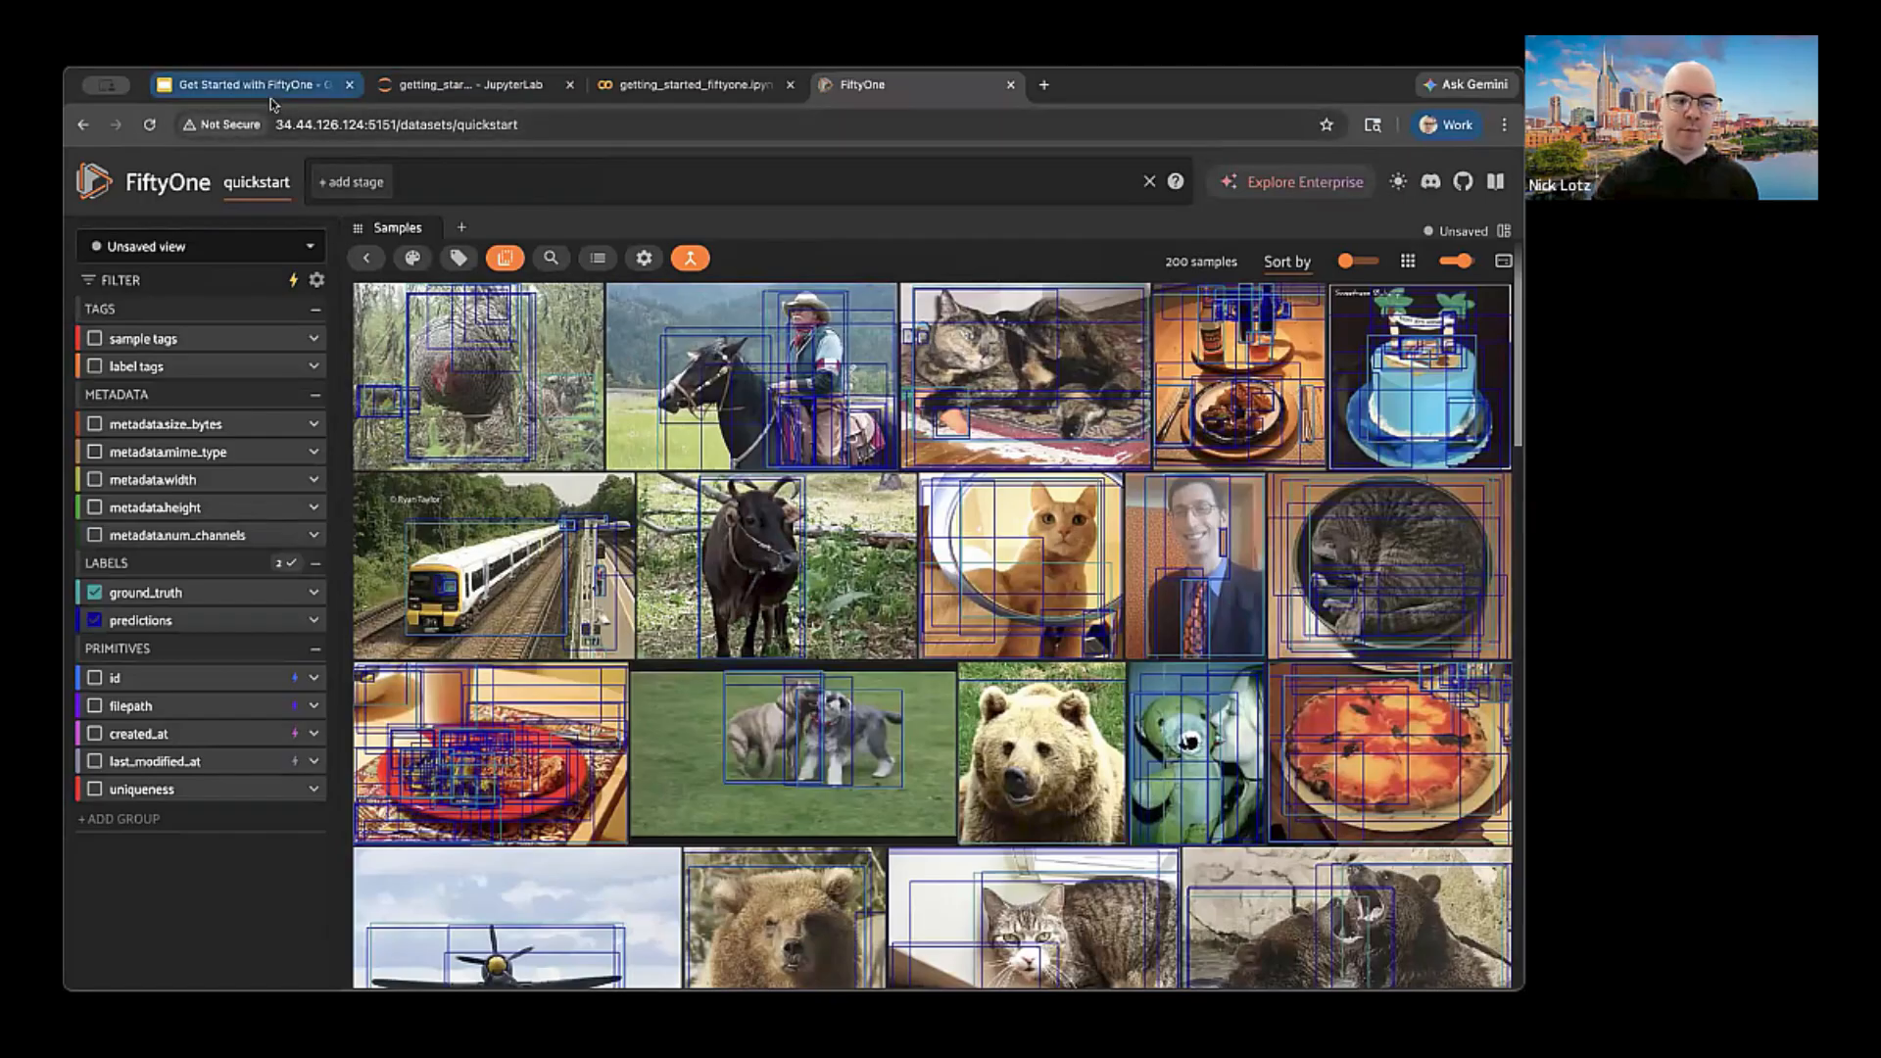
Return to the JupyterLab notebook and look over the sample grid in the embedded FiftyOne App
click(438, 90)
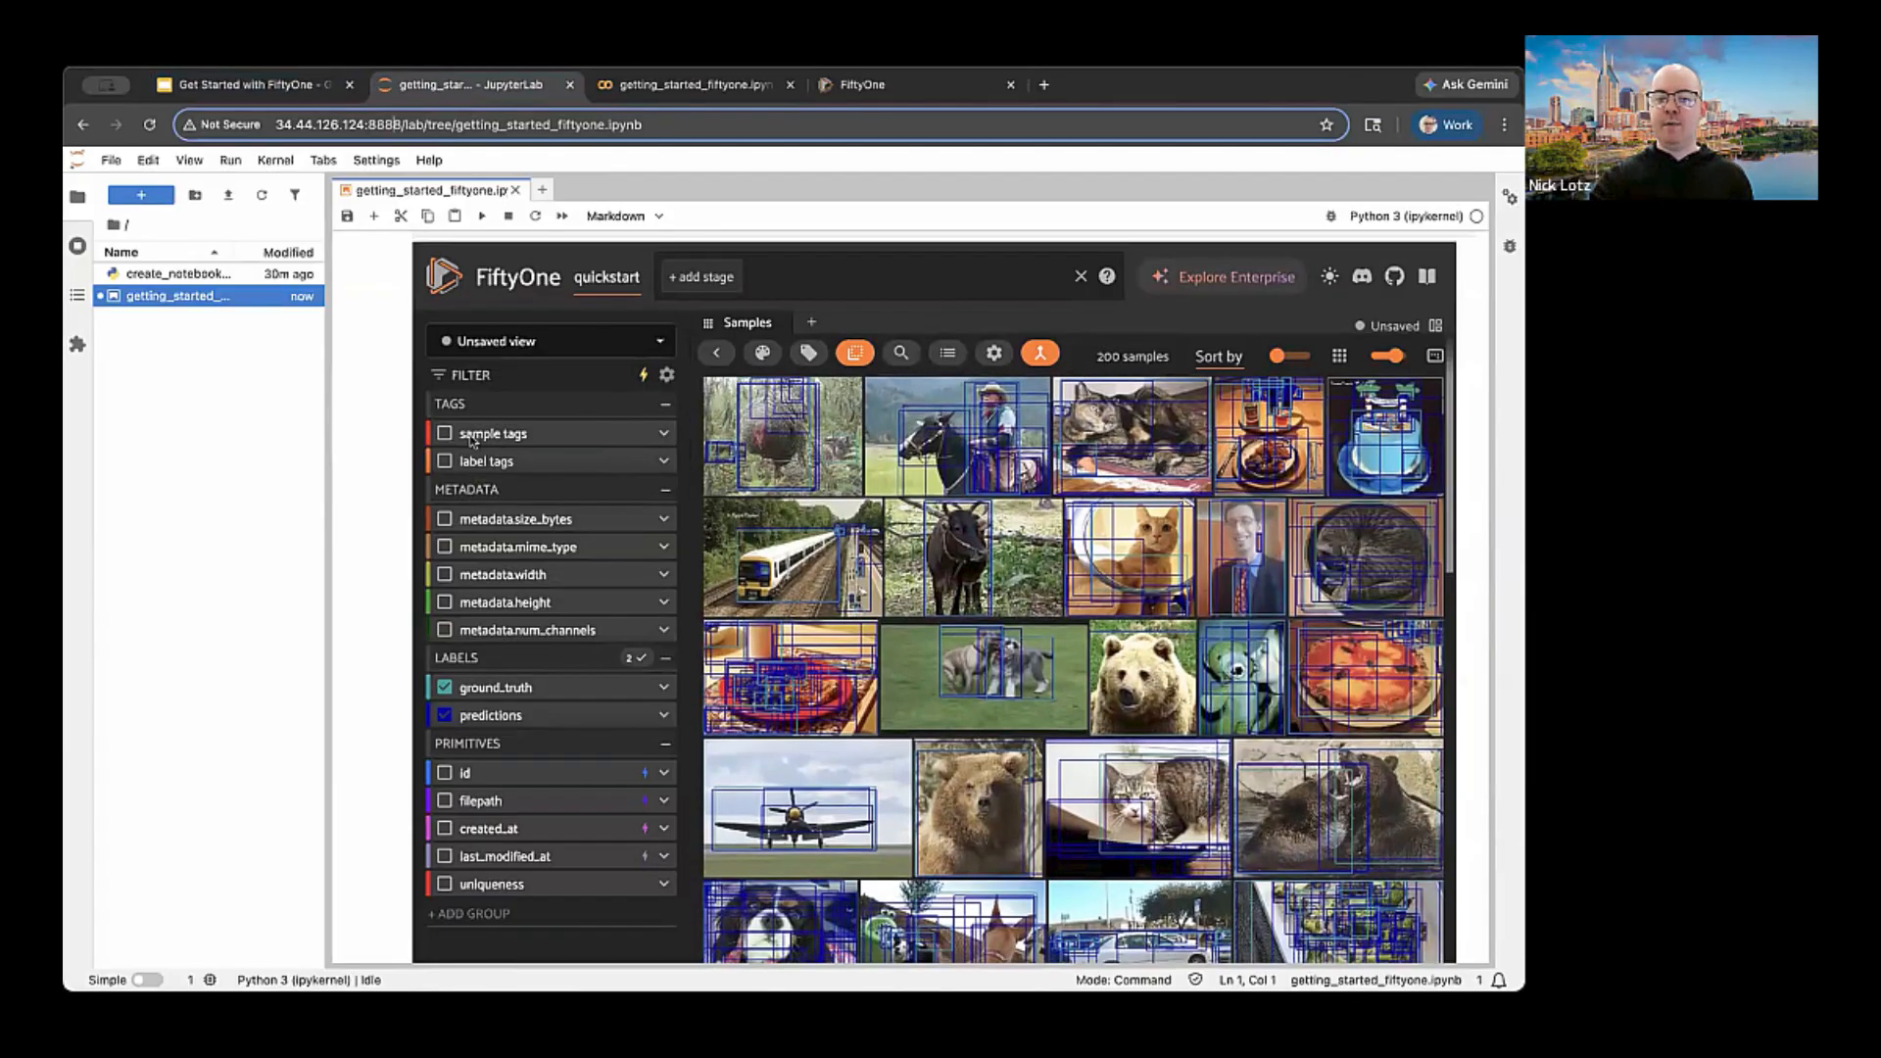
scroll(382, 417, up, 1)
scroll(382, 417, down, 1)
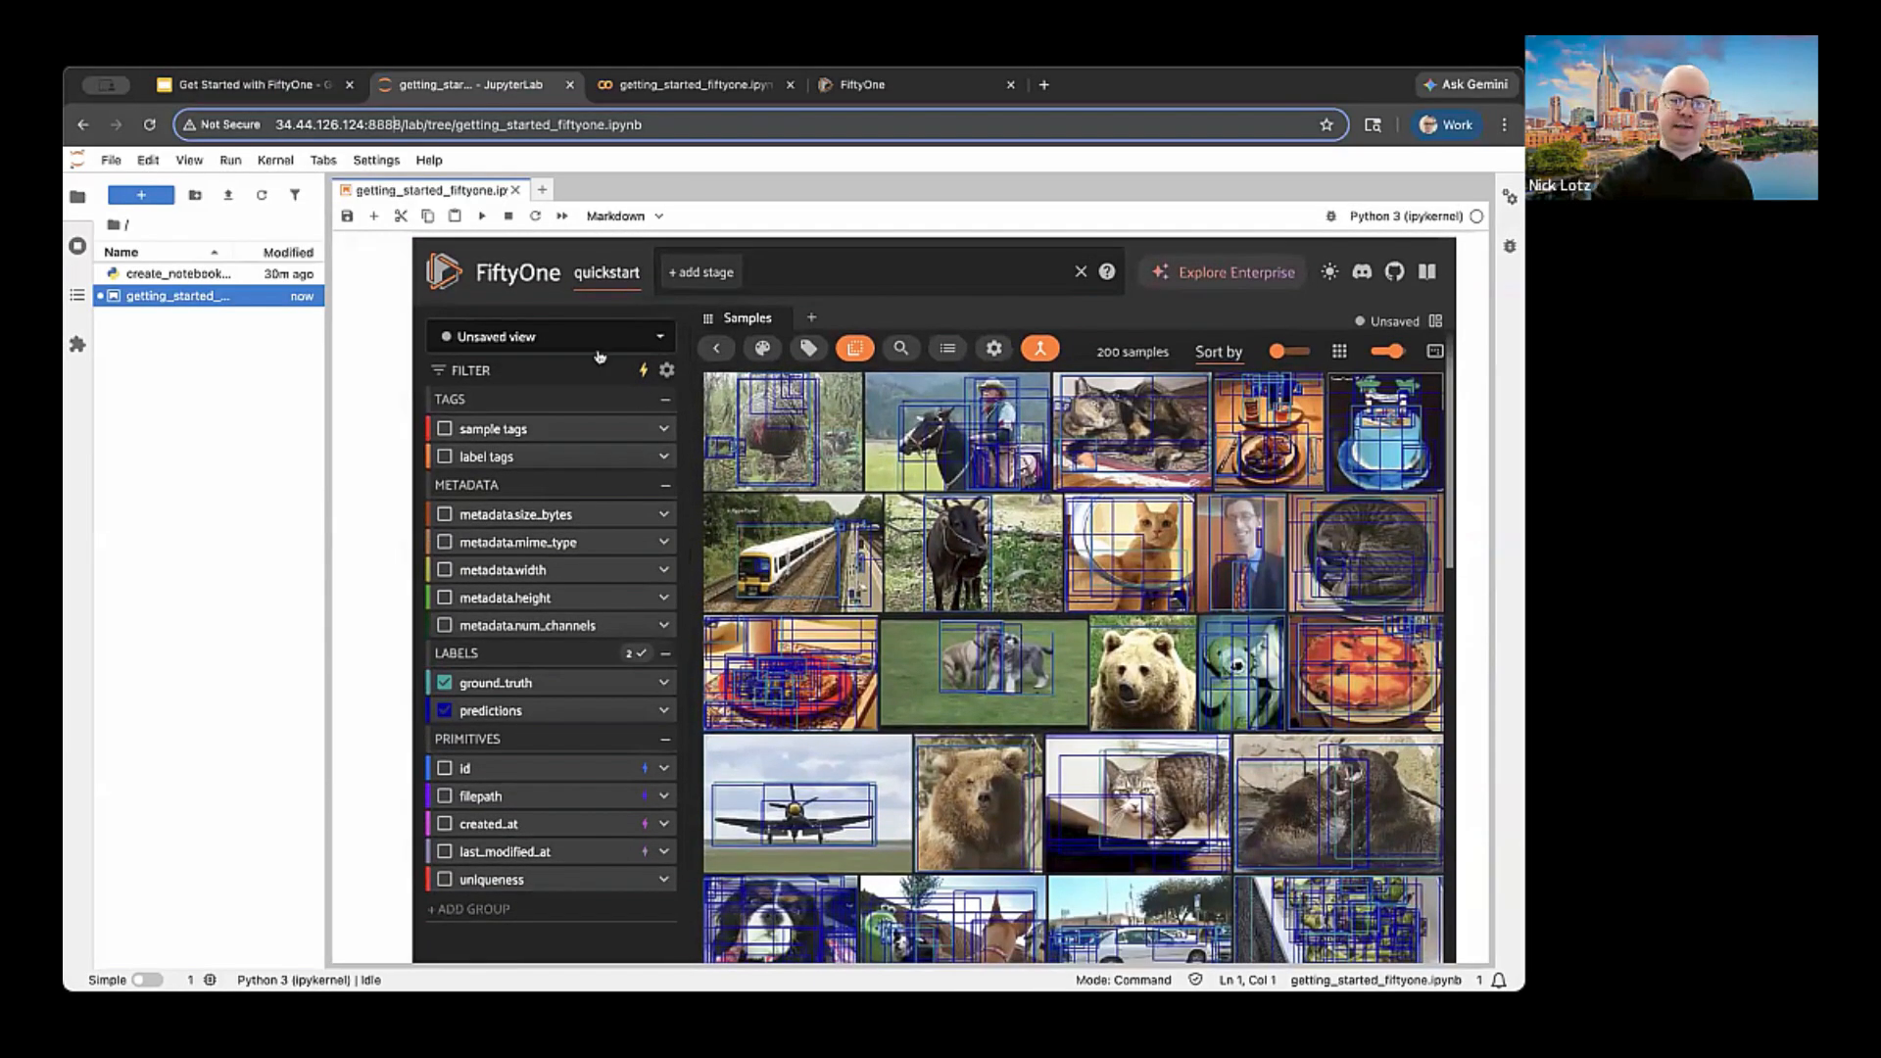
scroll(683, 485, up, 2)
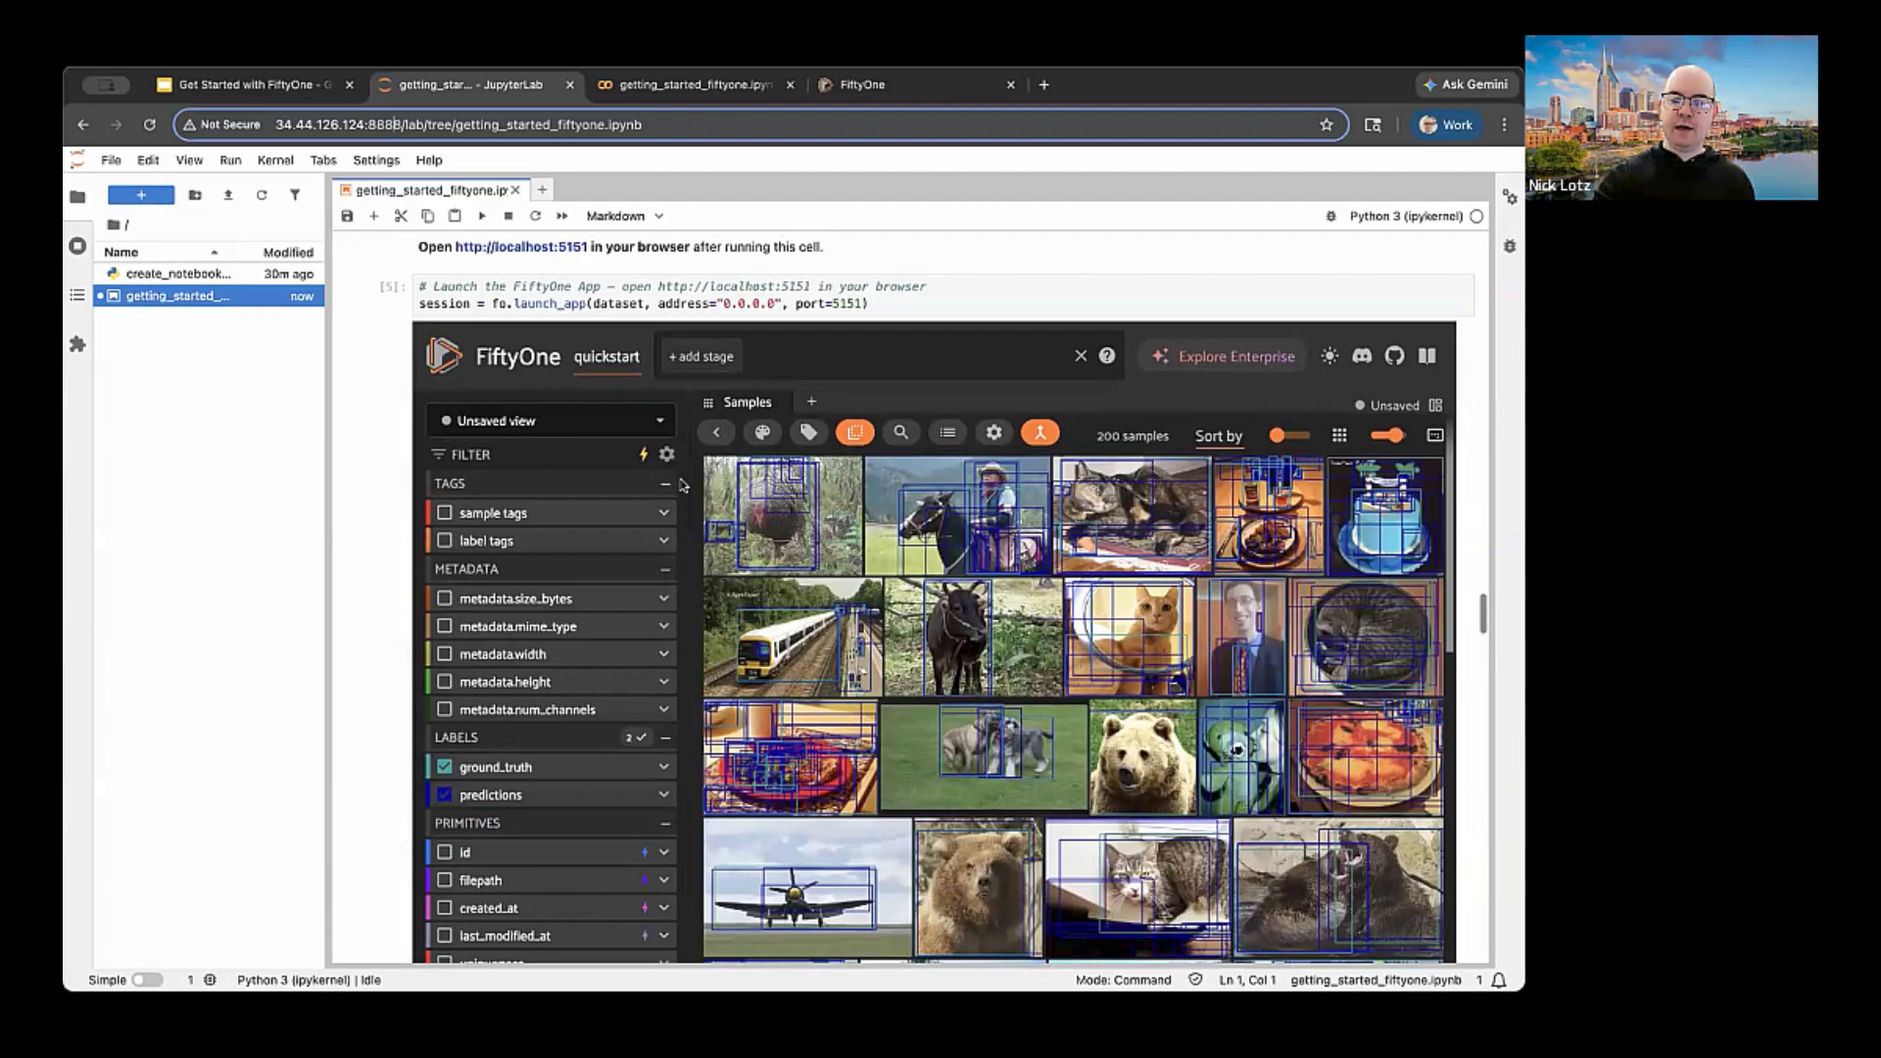
scroll(730, 487, down, 2)
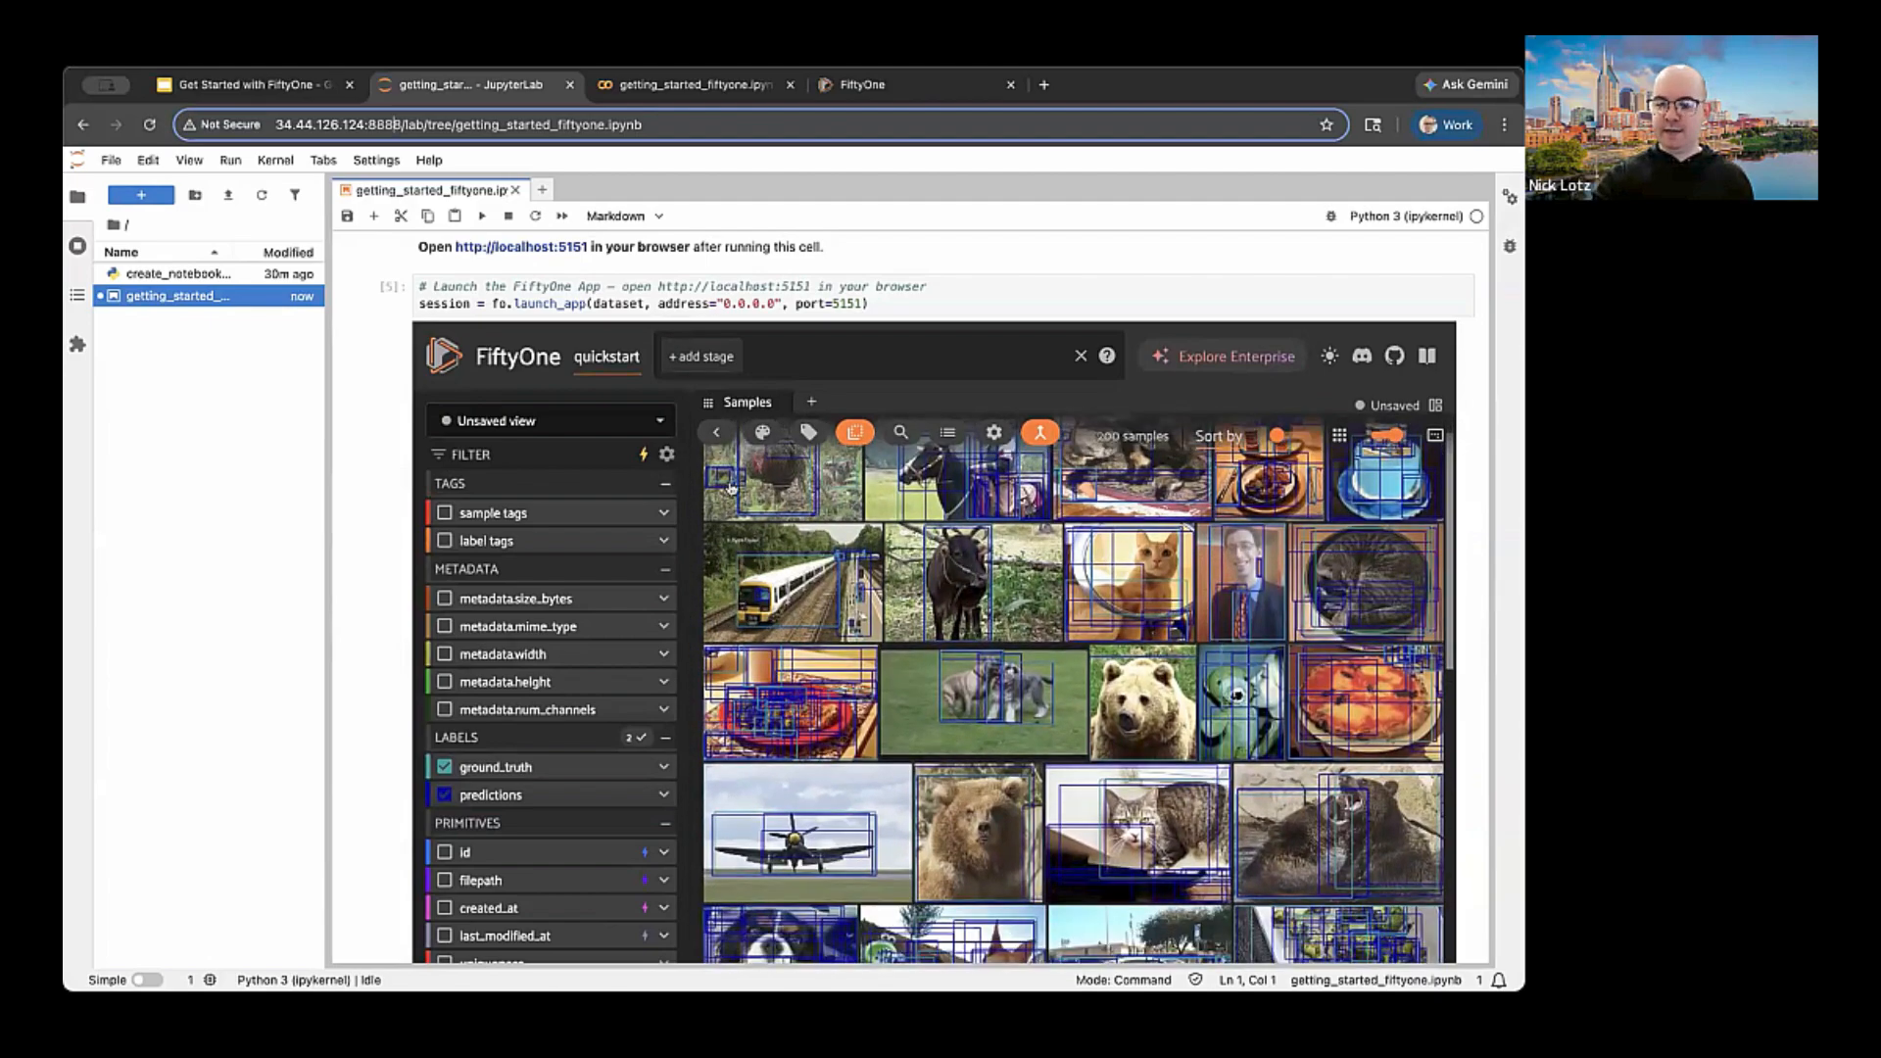
scroll(730, 487, down, 10)
scroll(781, 589, down, 20)
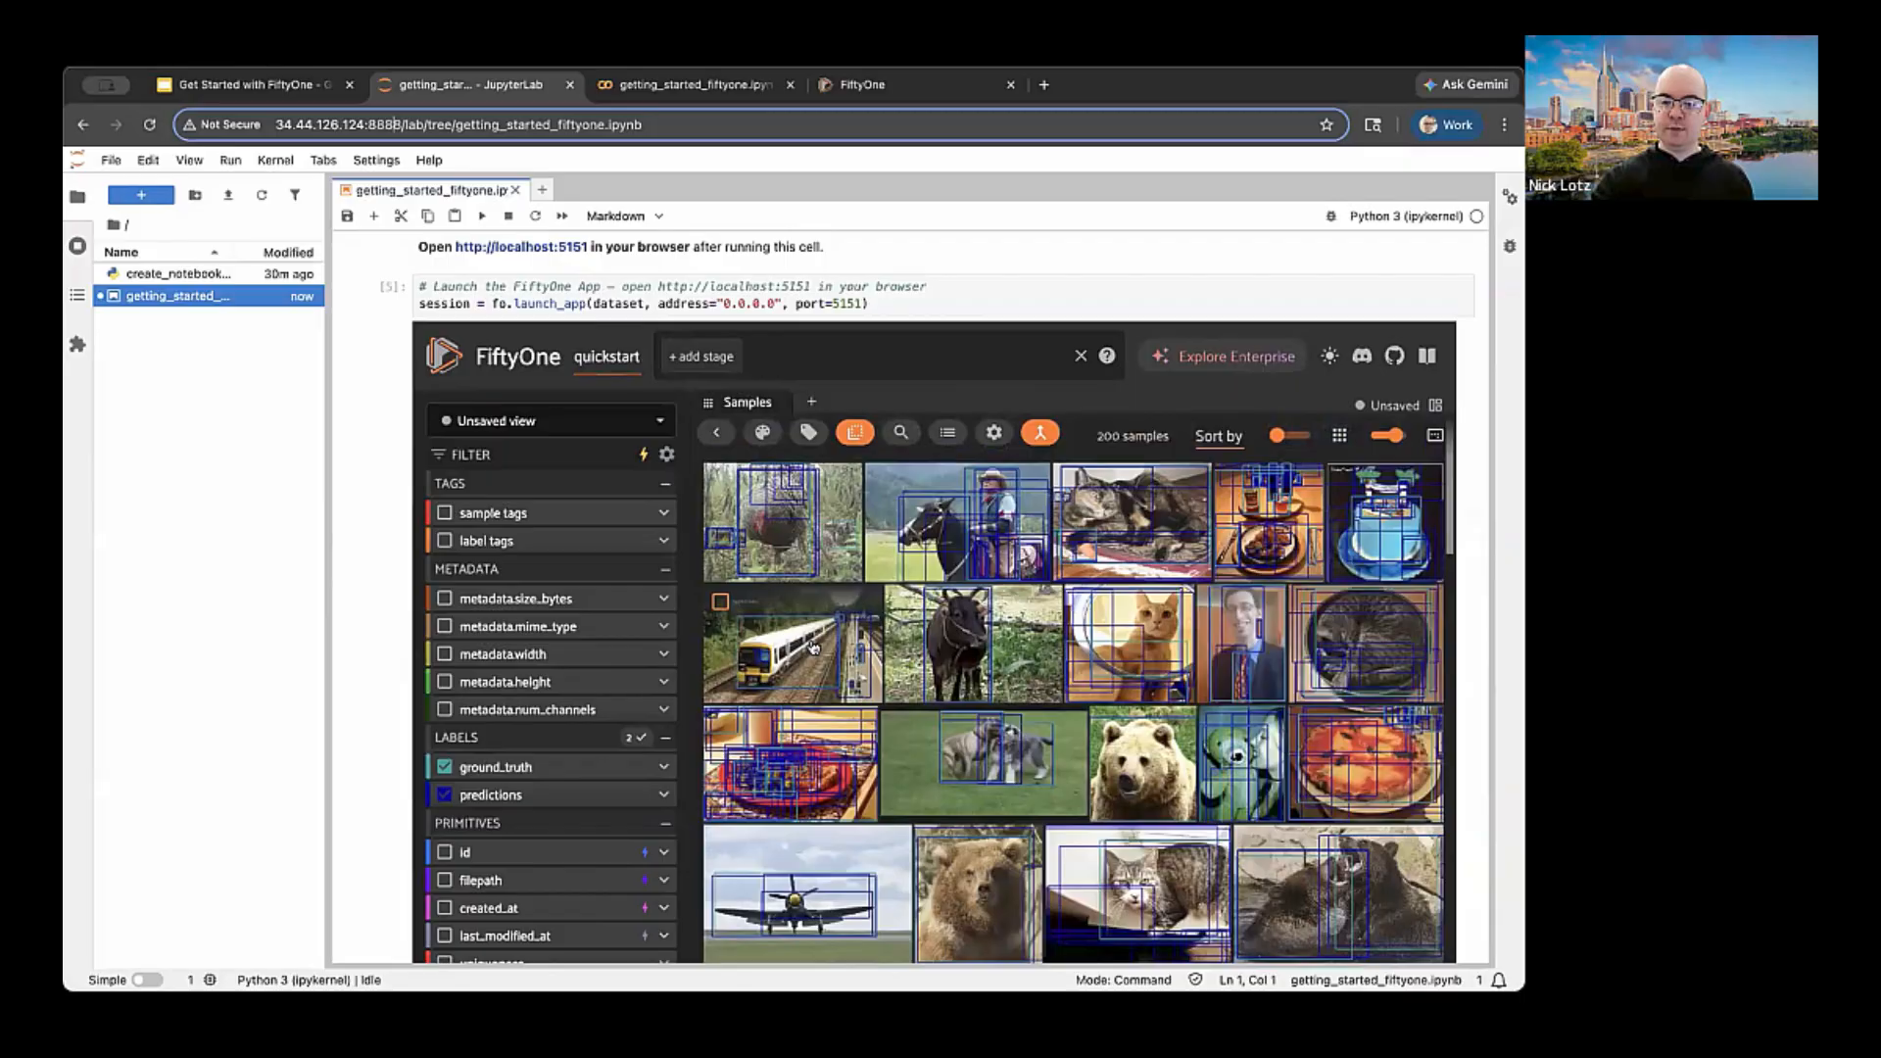
Hide and show the predictions labels in the embedded FiftyOne App, and check the list of saved views
scroll(573, 598, down, 3)
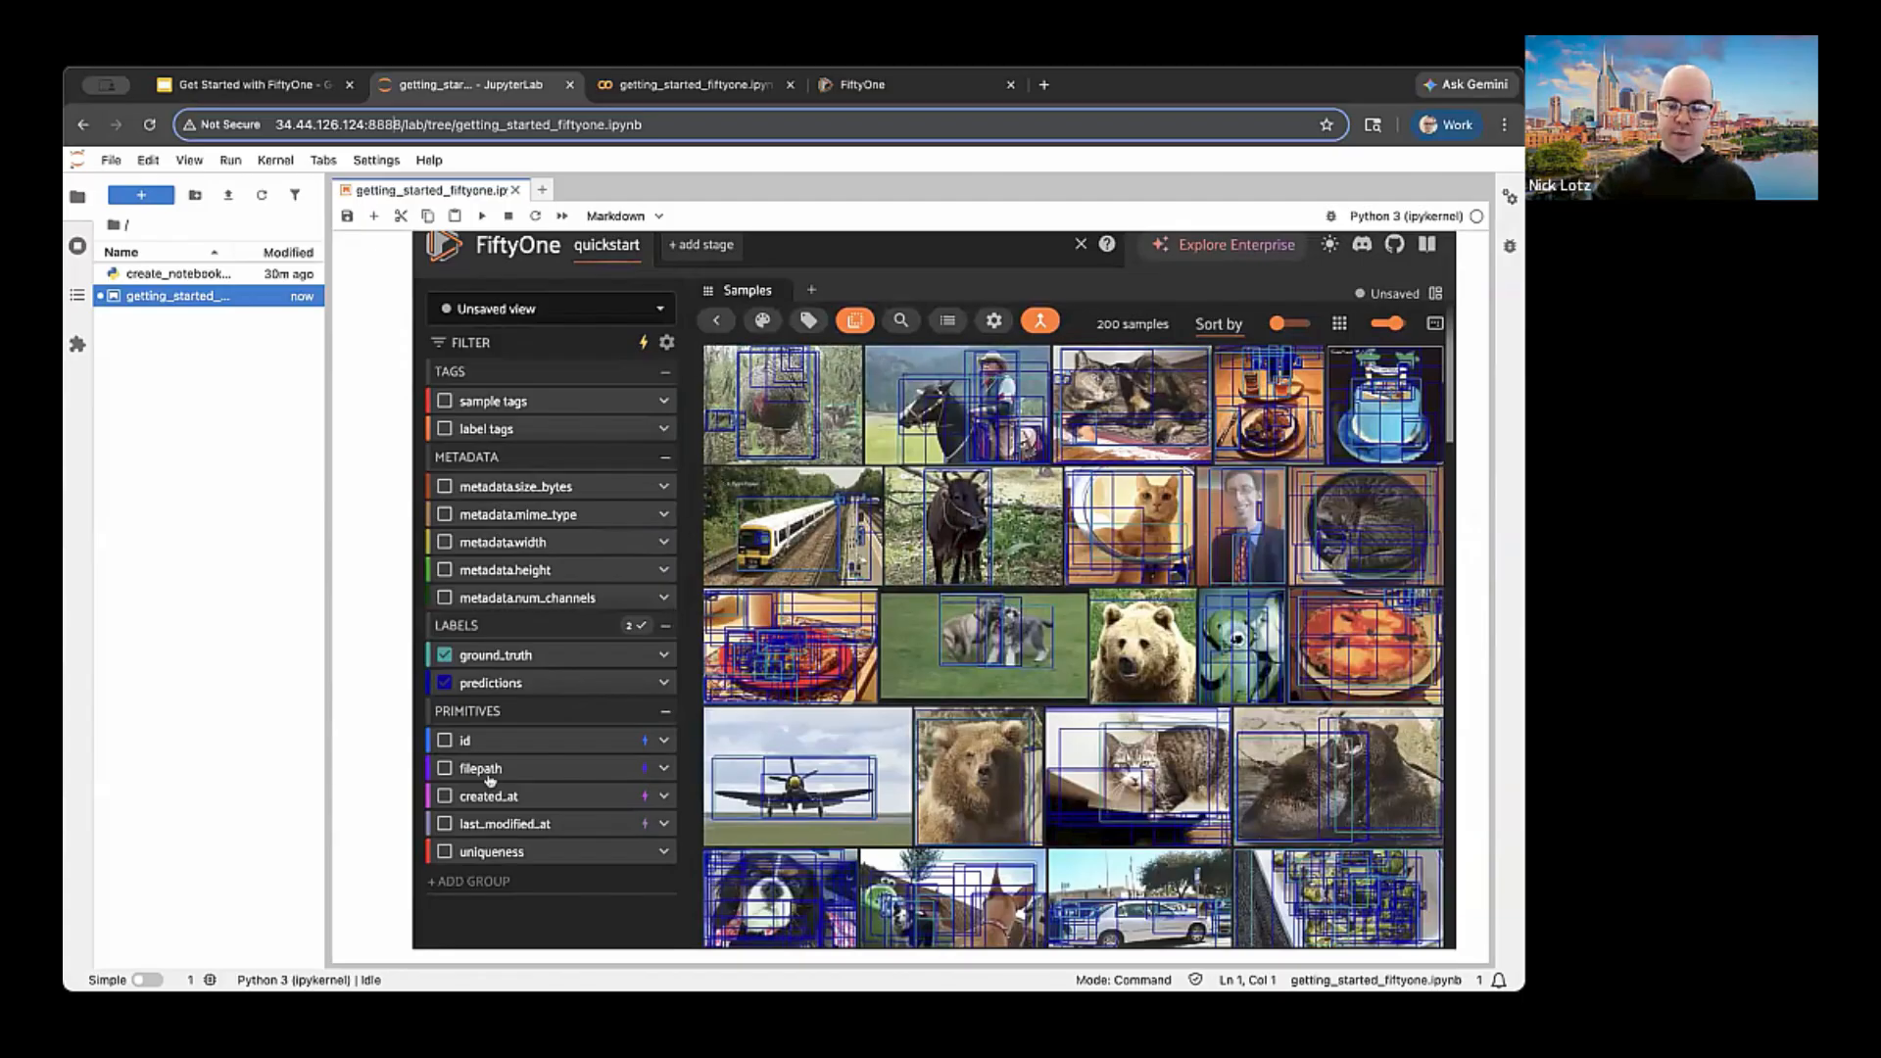
click(444, 683)
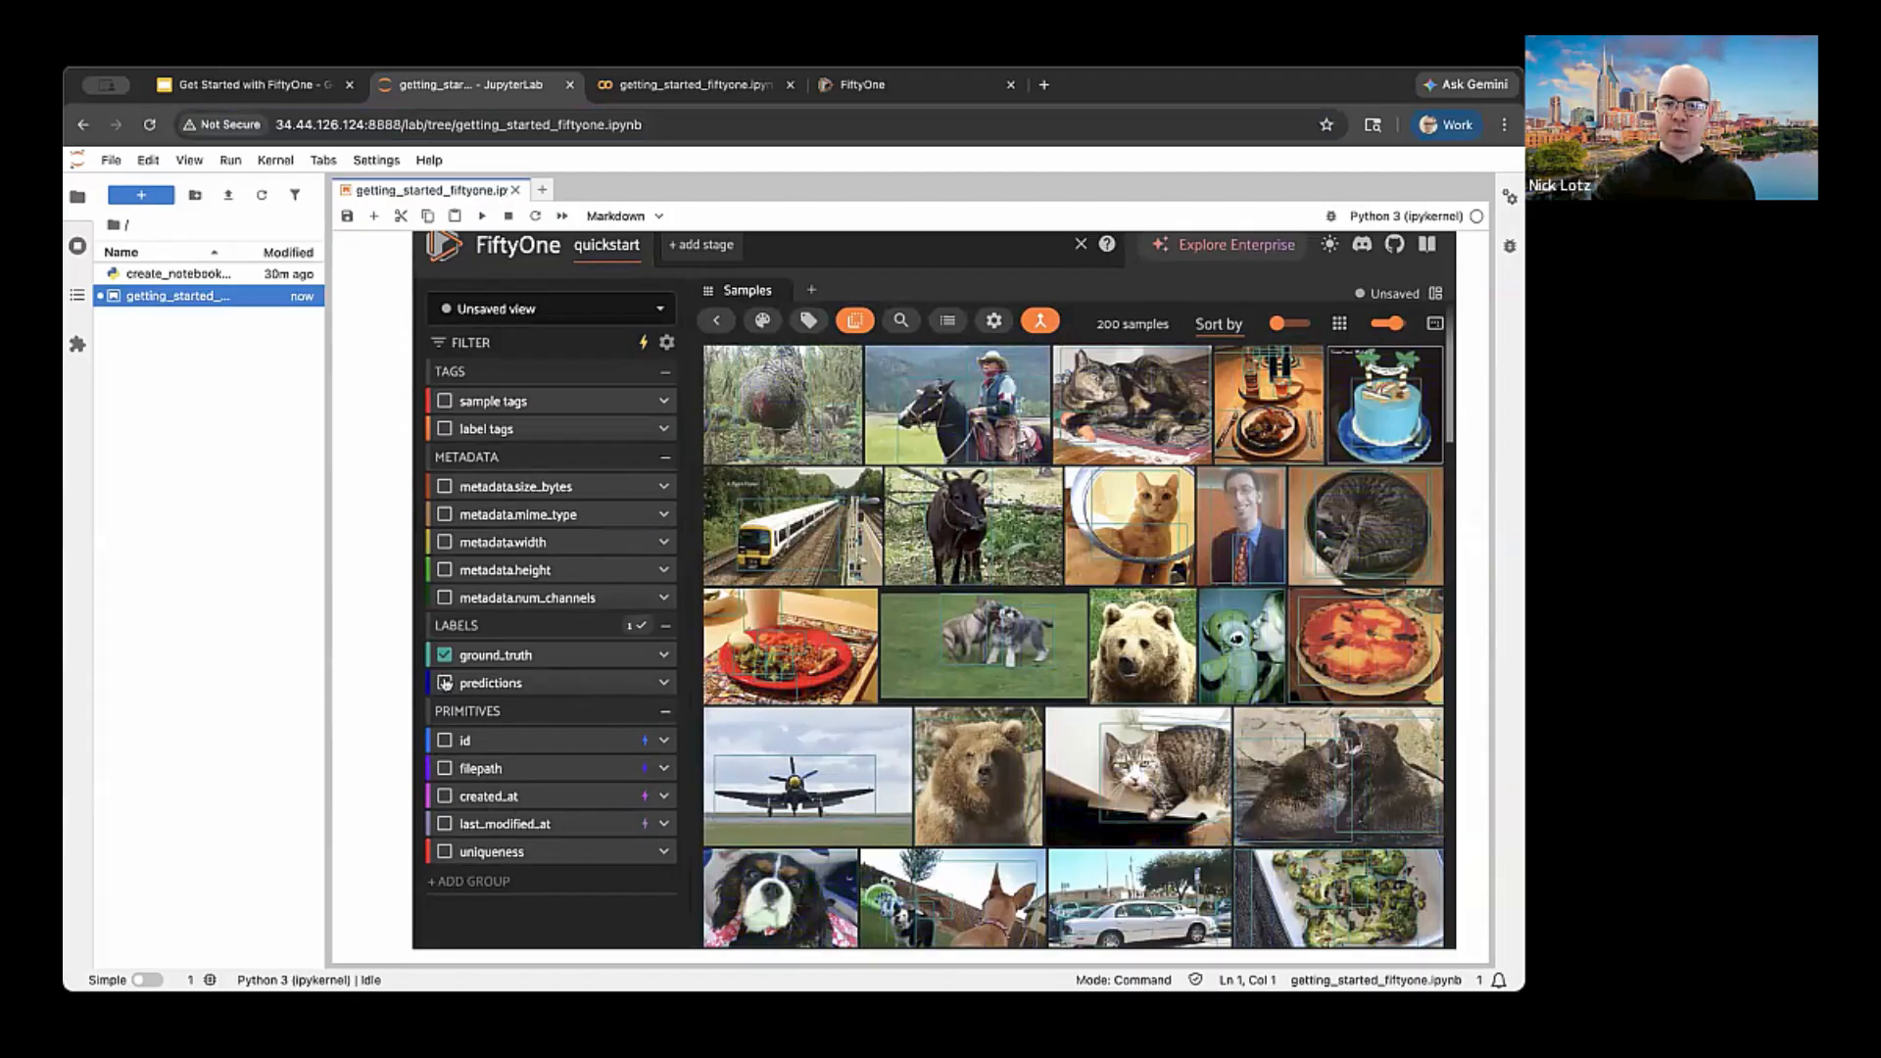
click(444, 683)
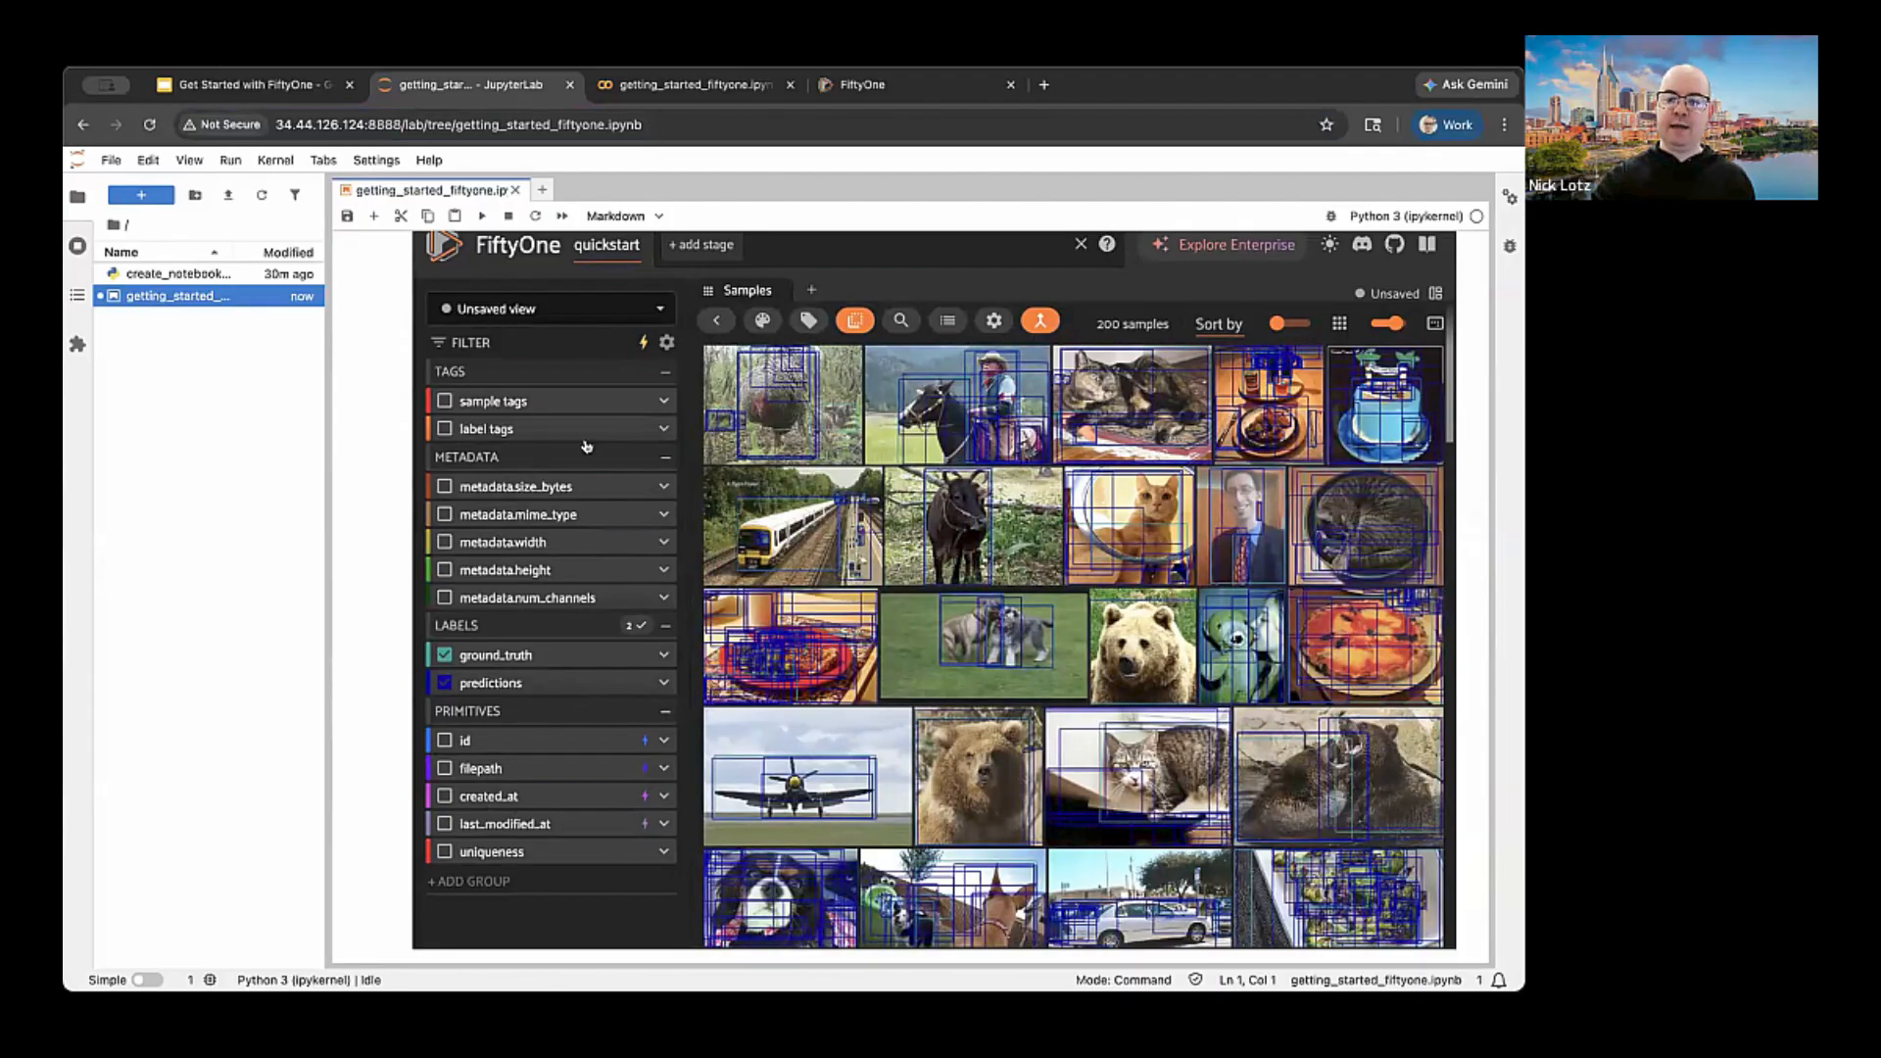
click(603, 310)
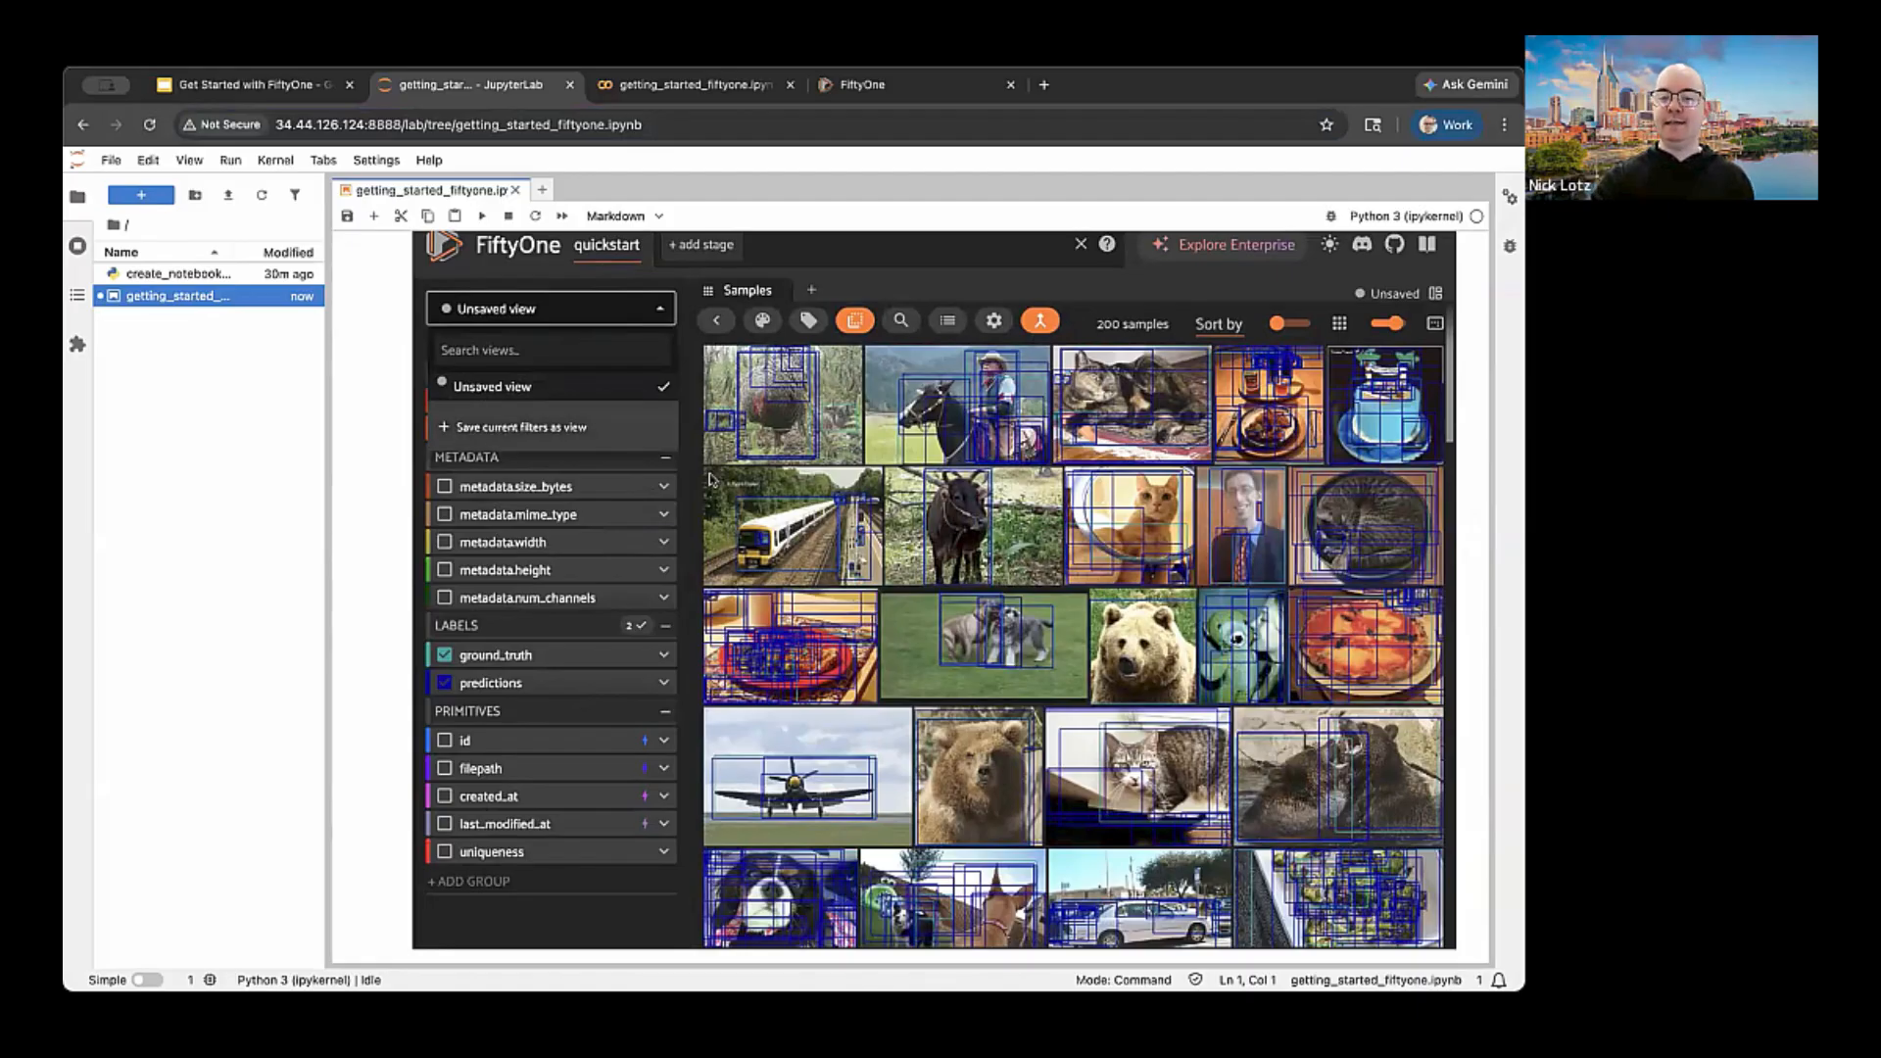
click(861, 259)
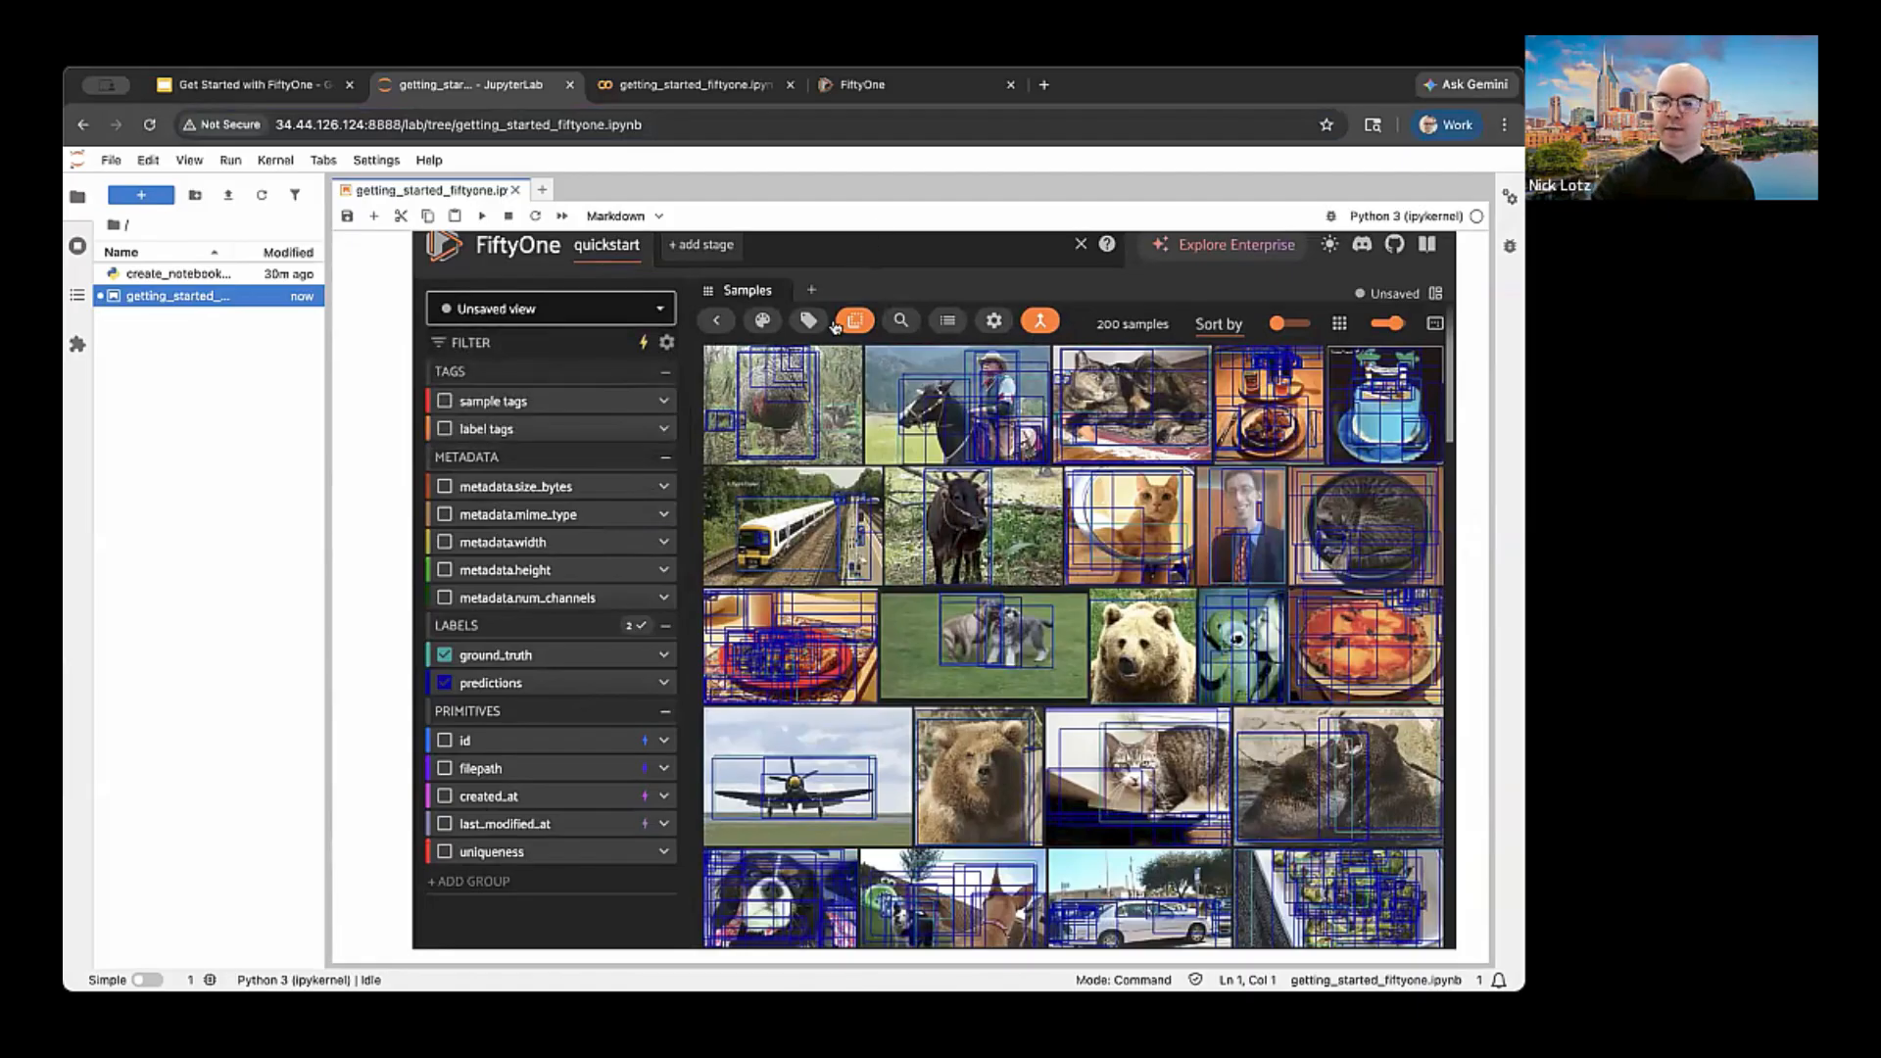
Open the horse-and-rider sample to view its labels and fields, and return to the sample grid
scroll(847, 513, down, 1)
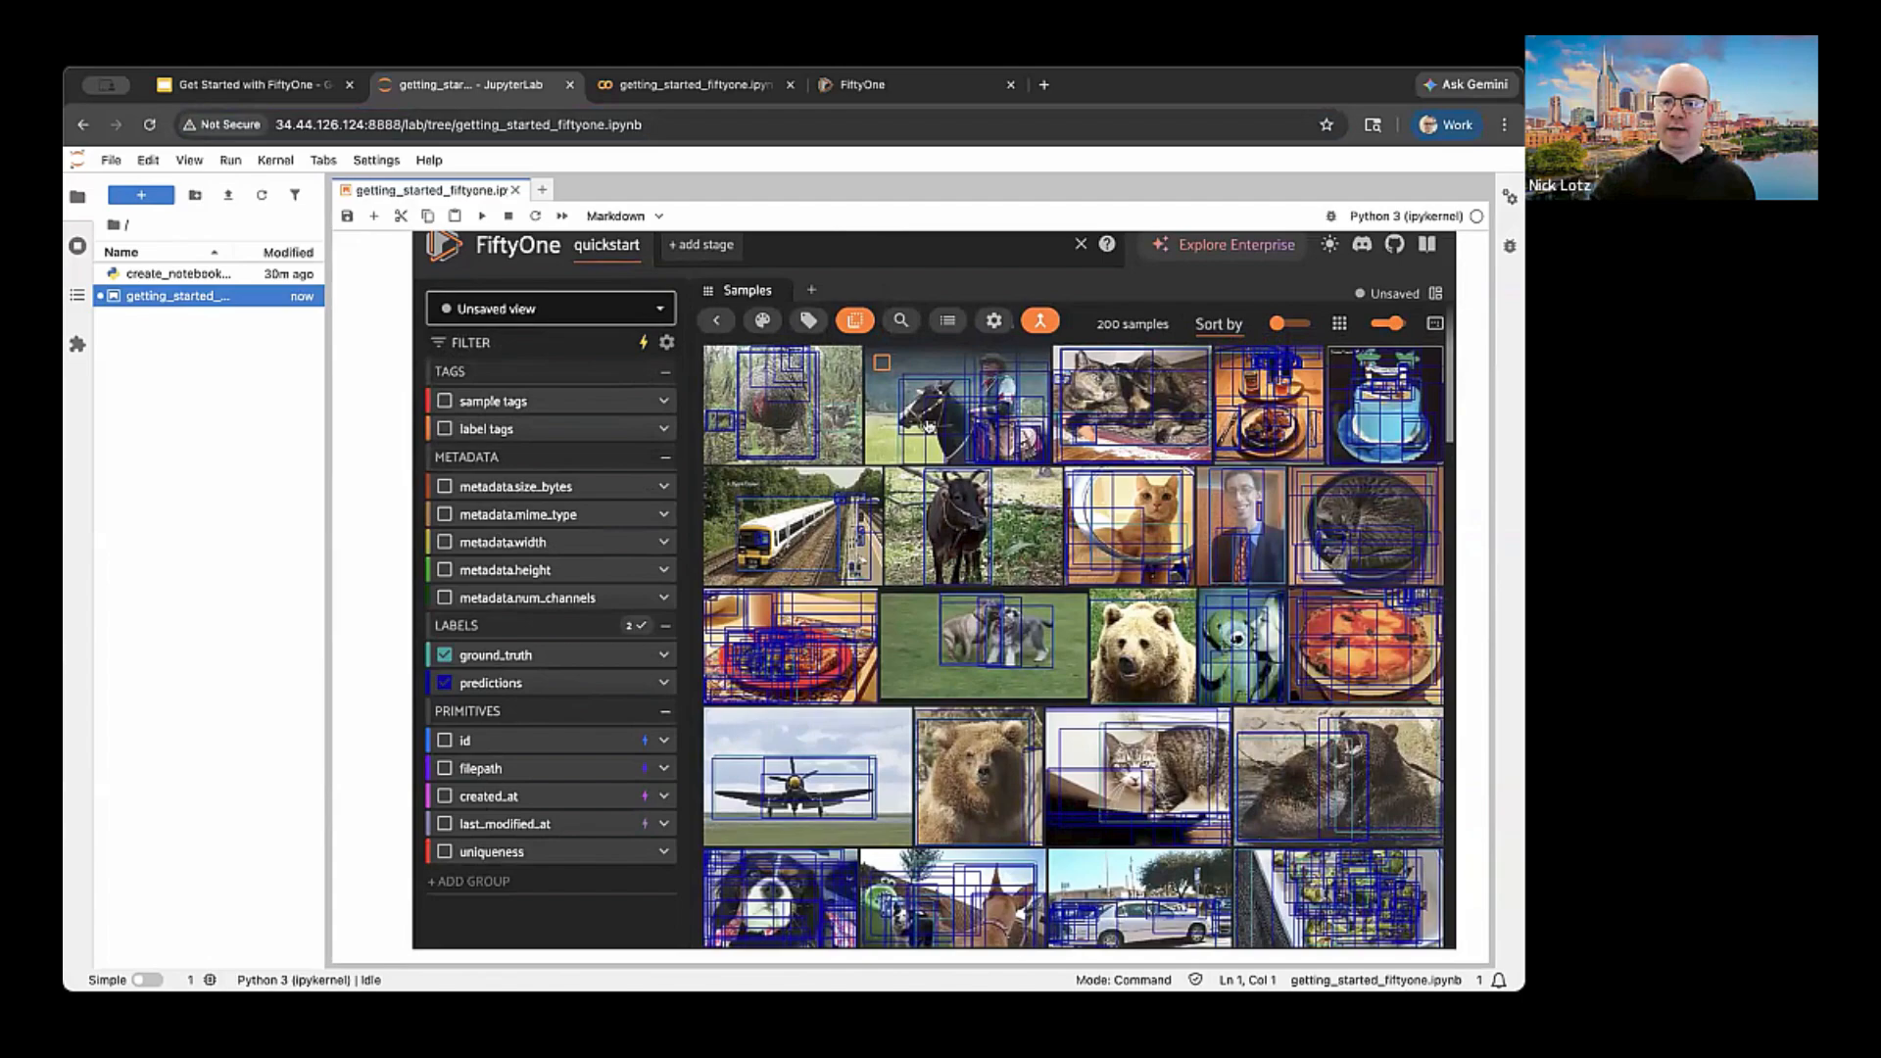
click(929, 425)
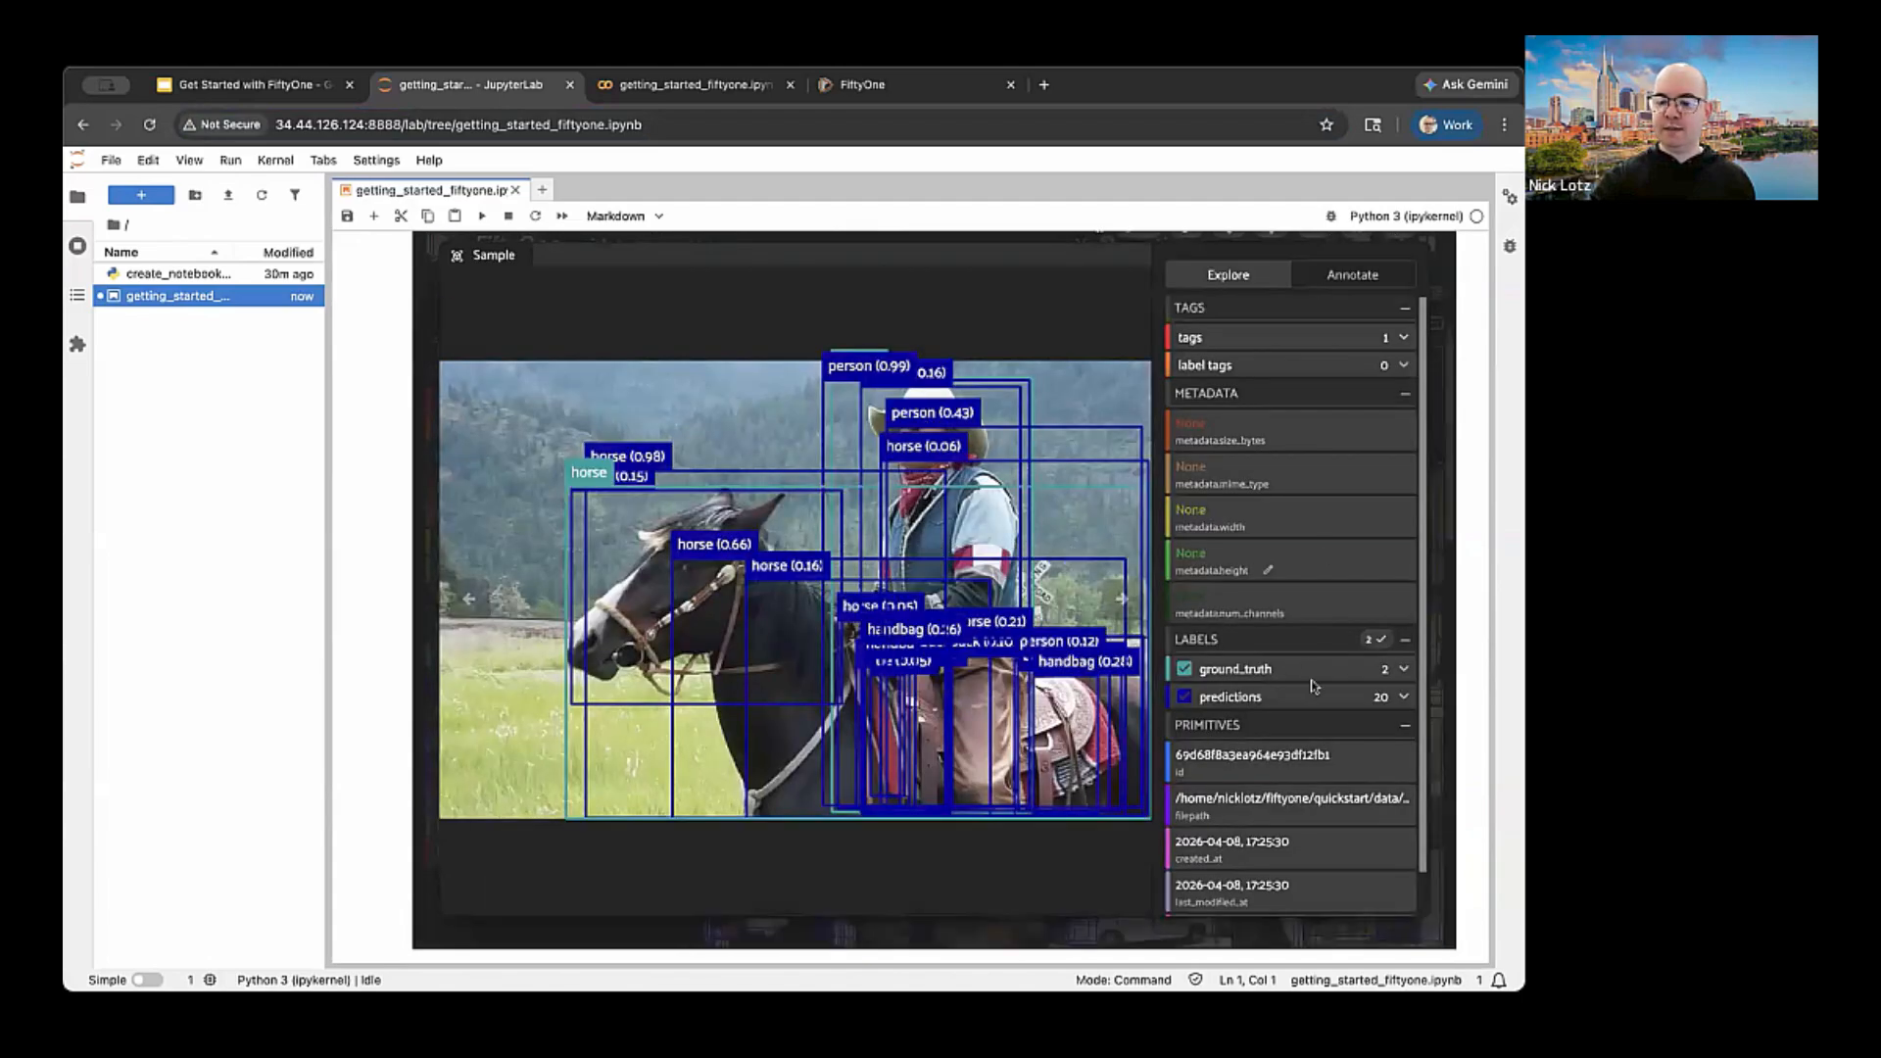
click(1450, 696)
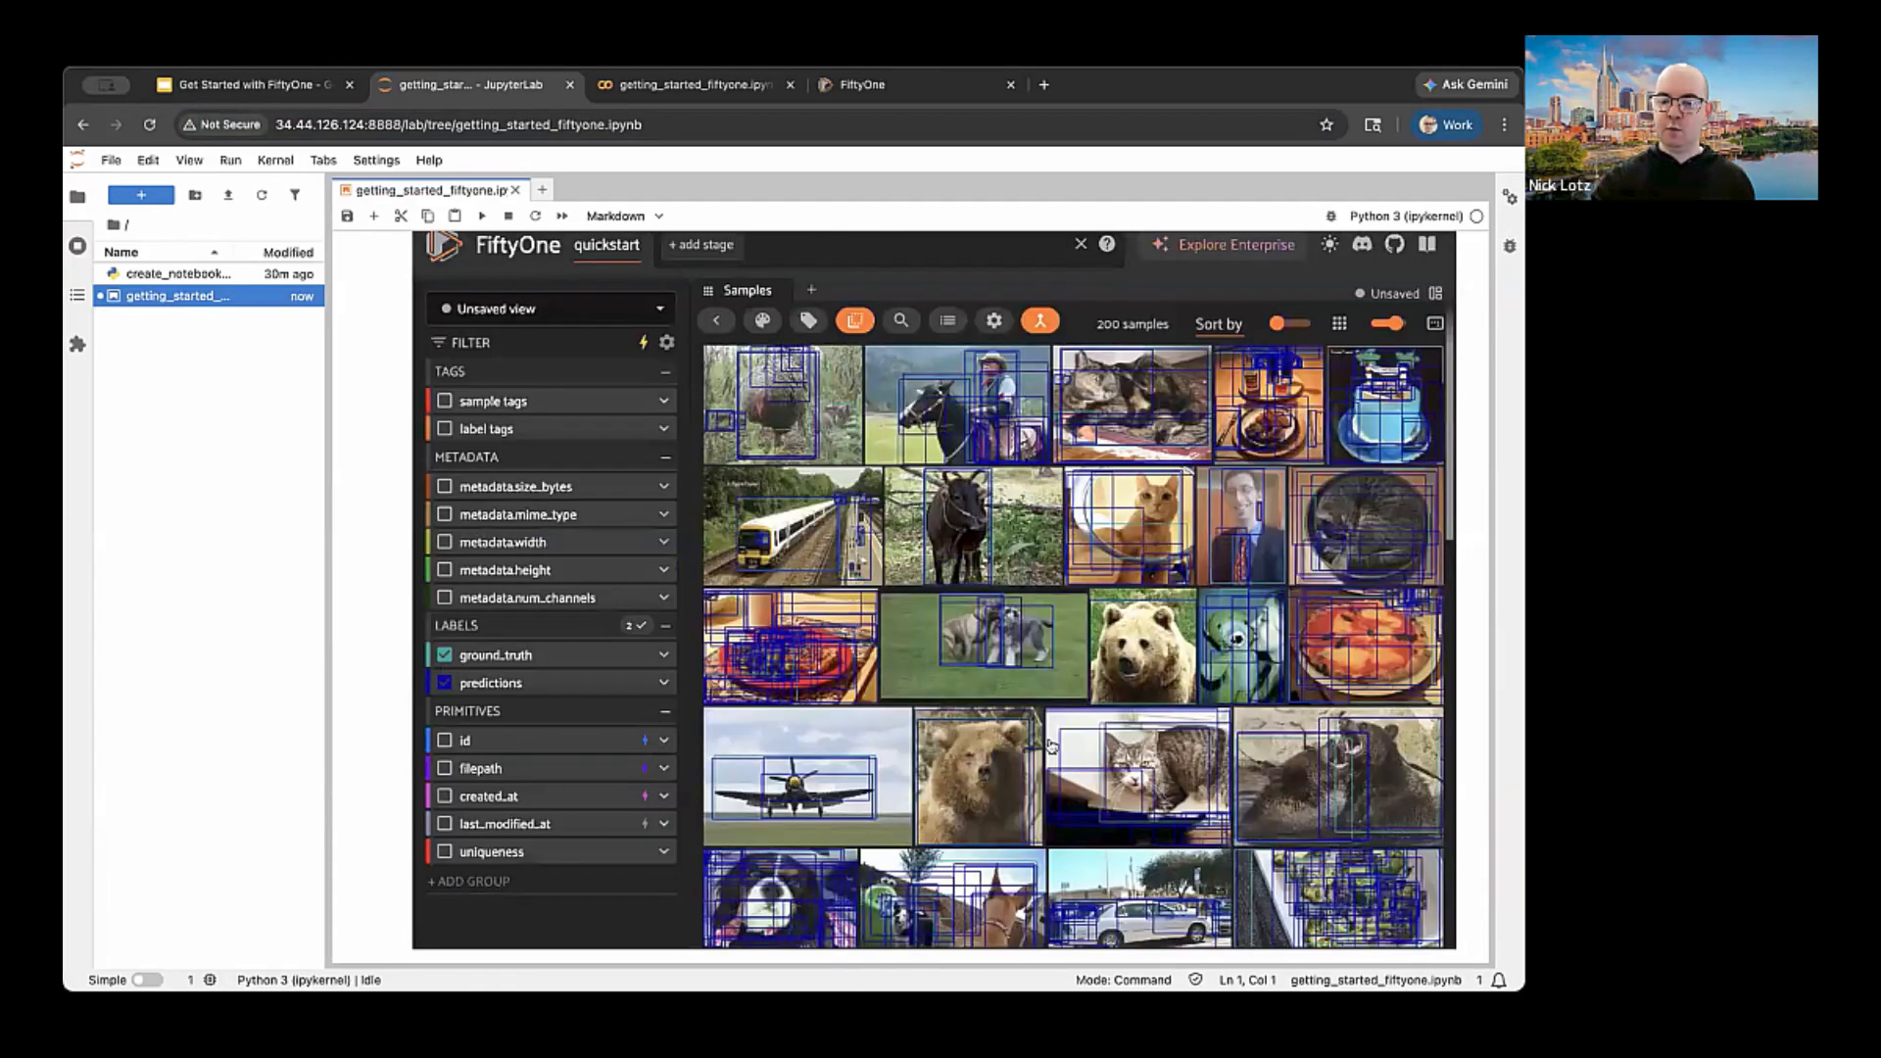
Read the "Querying and Curating Your Dataset" section and its key concepts: ViewField, filter_labels(), match() and sort_by()
scroll(384, 825, down, 3)
scroll(385, 825, down, 5)
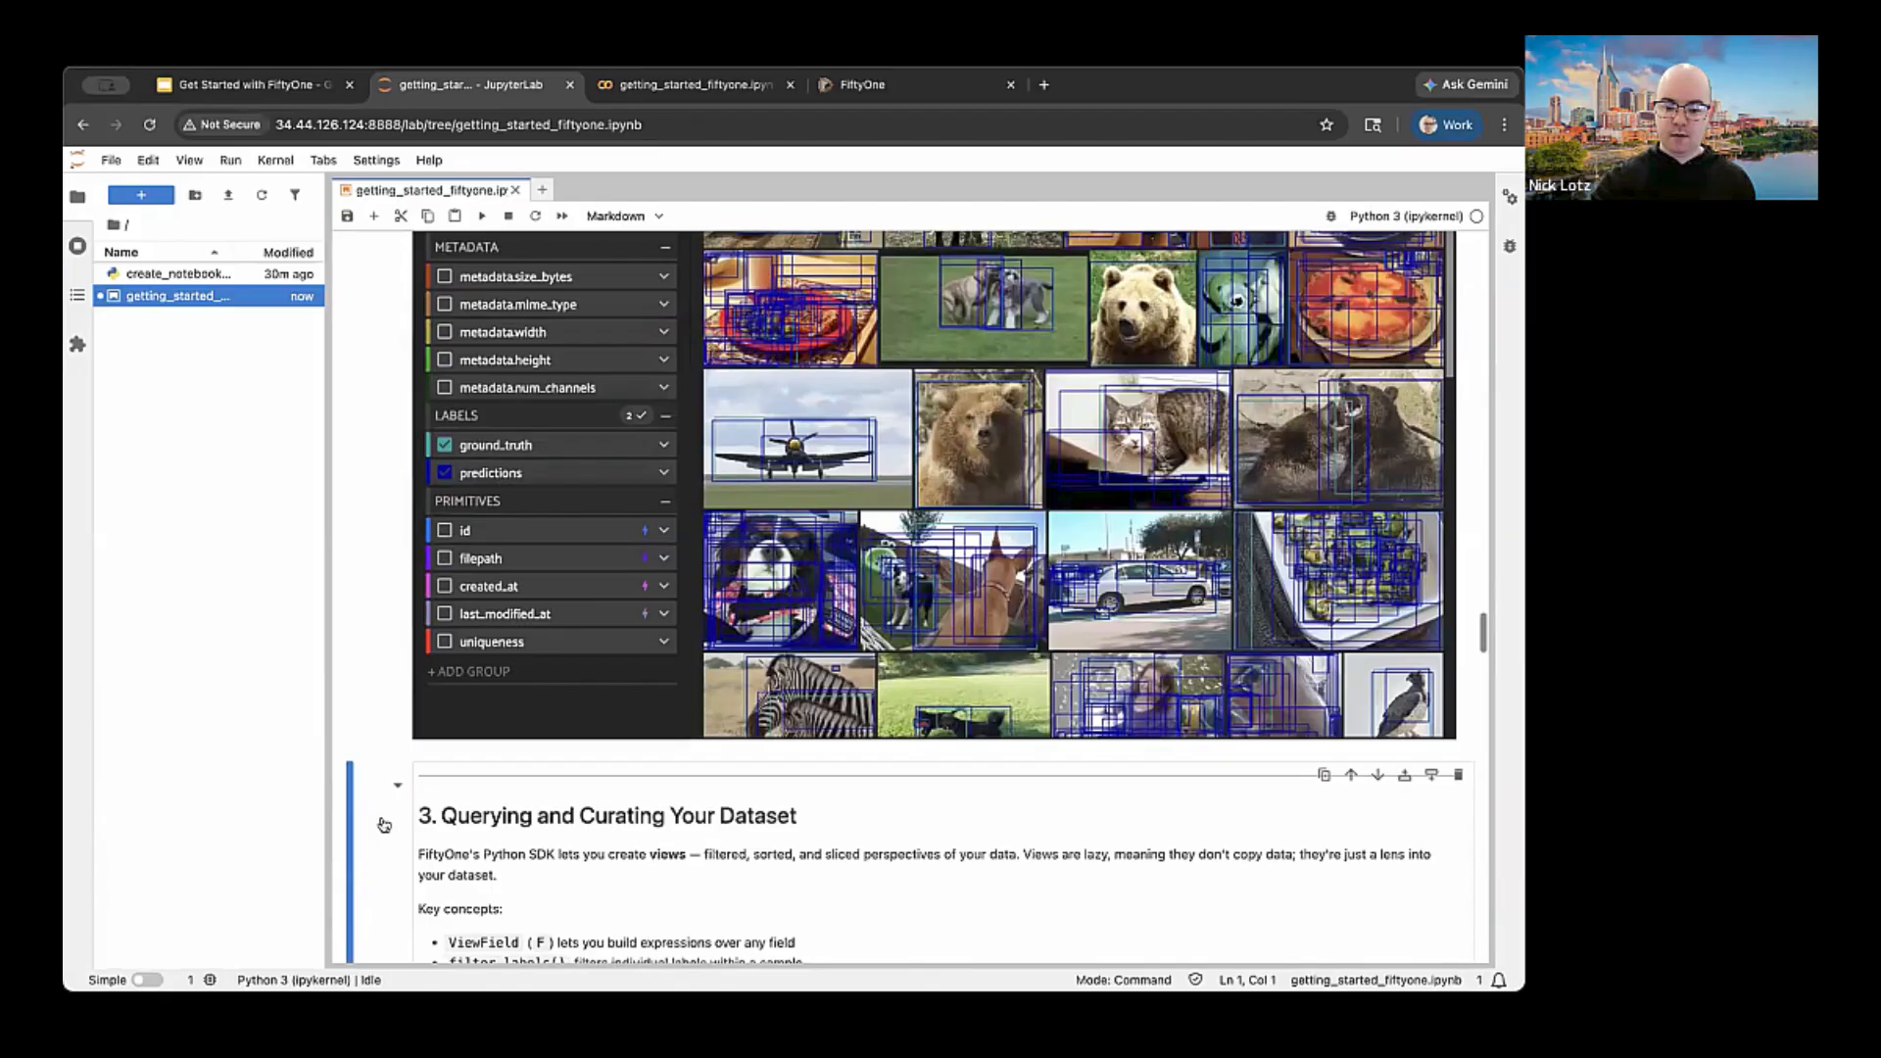
scroll(382, 822, down, 6)
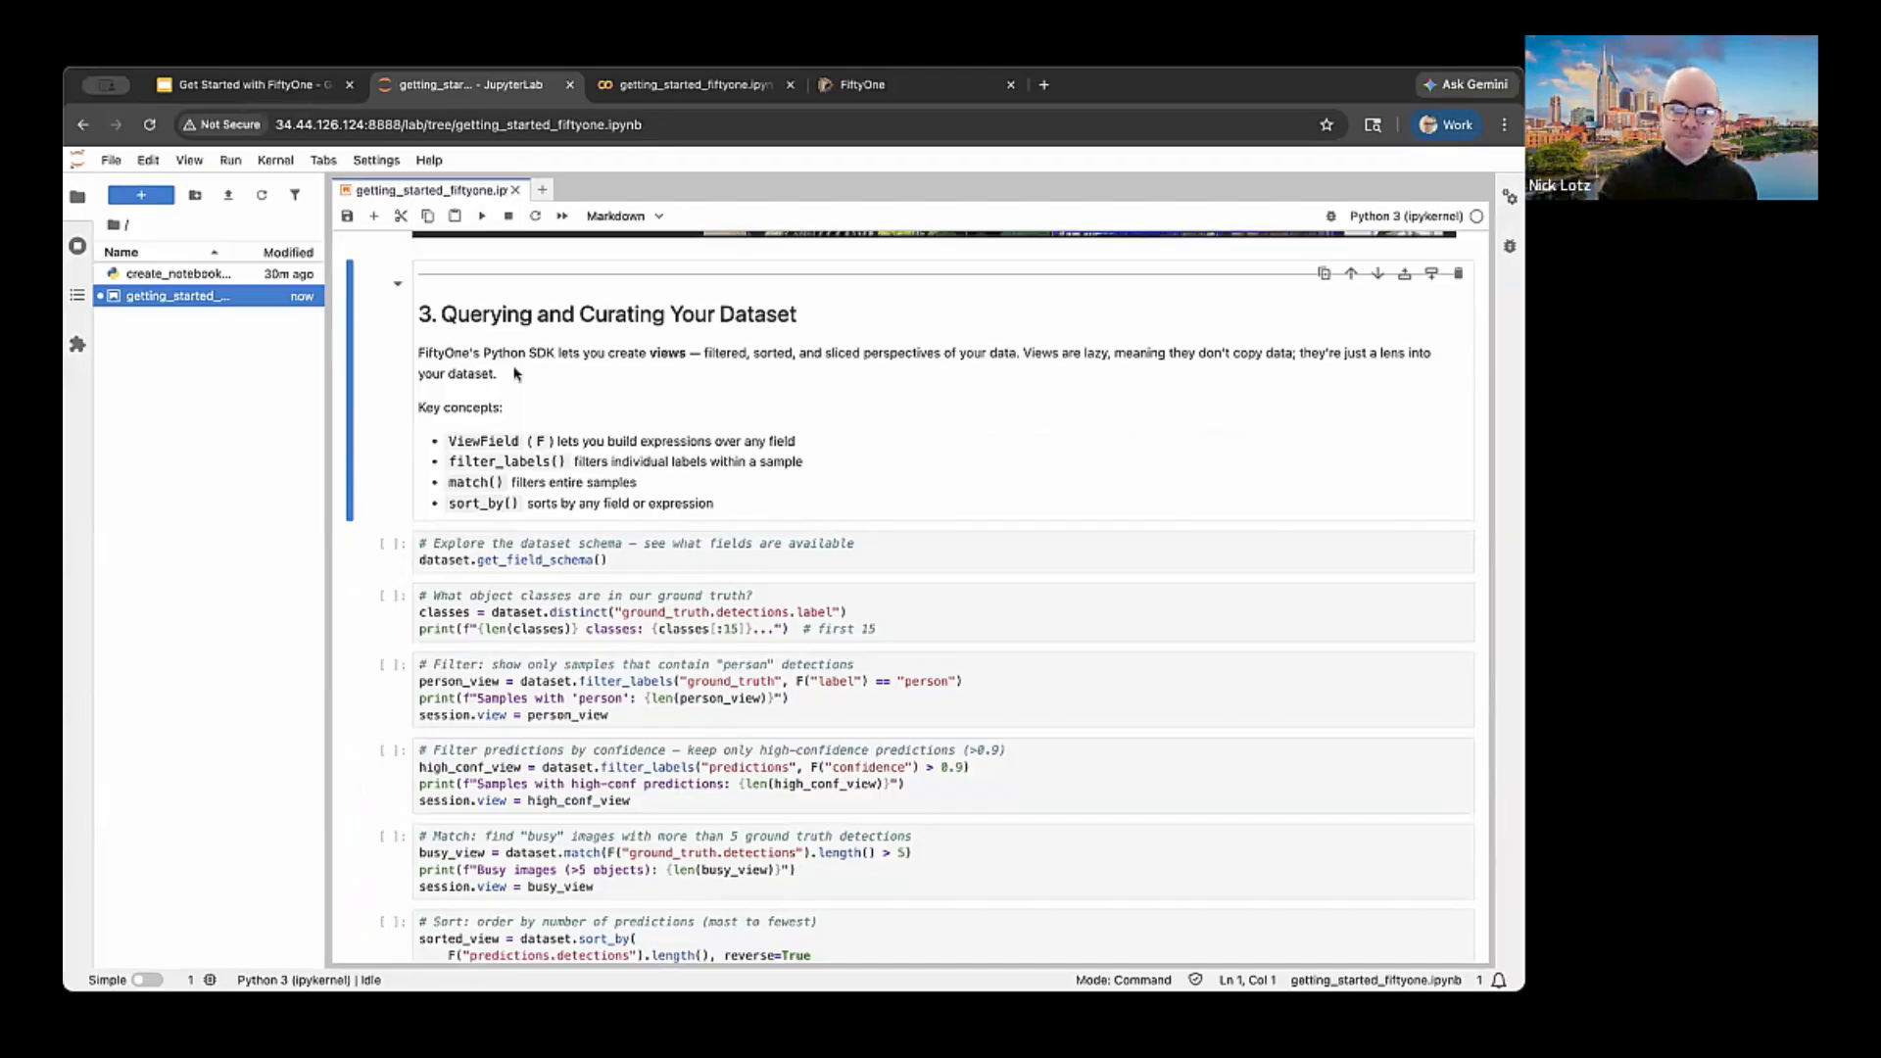
scroll(485, 431, down, 1)
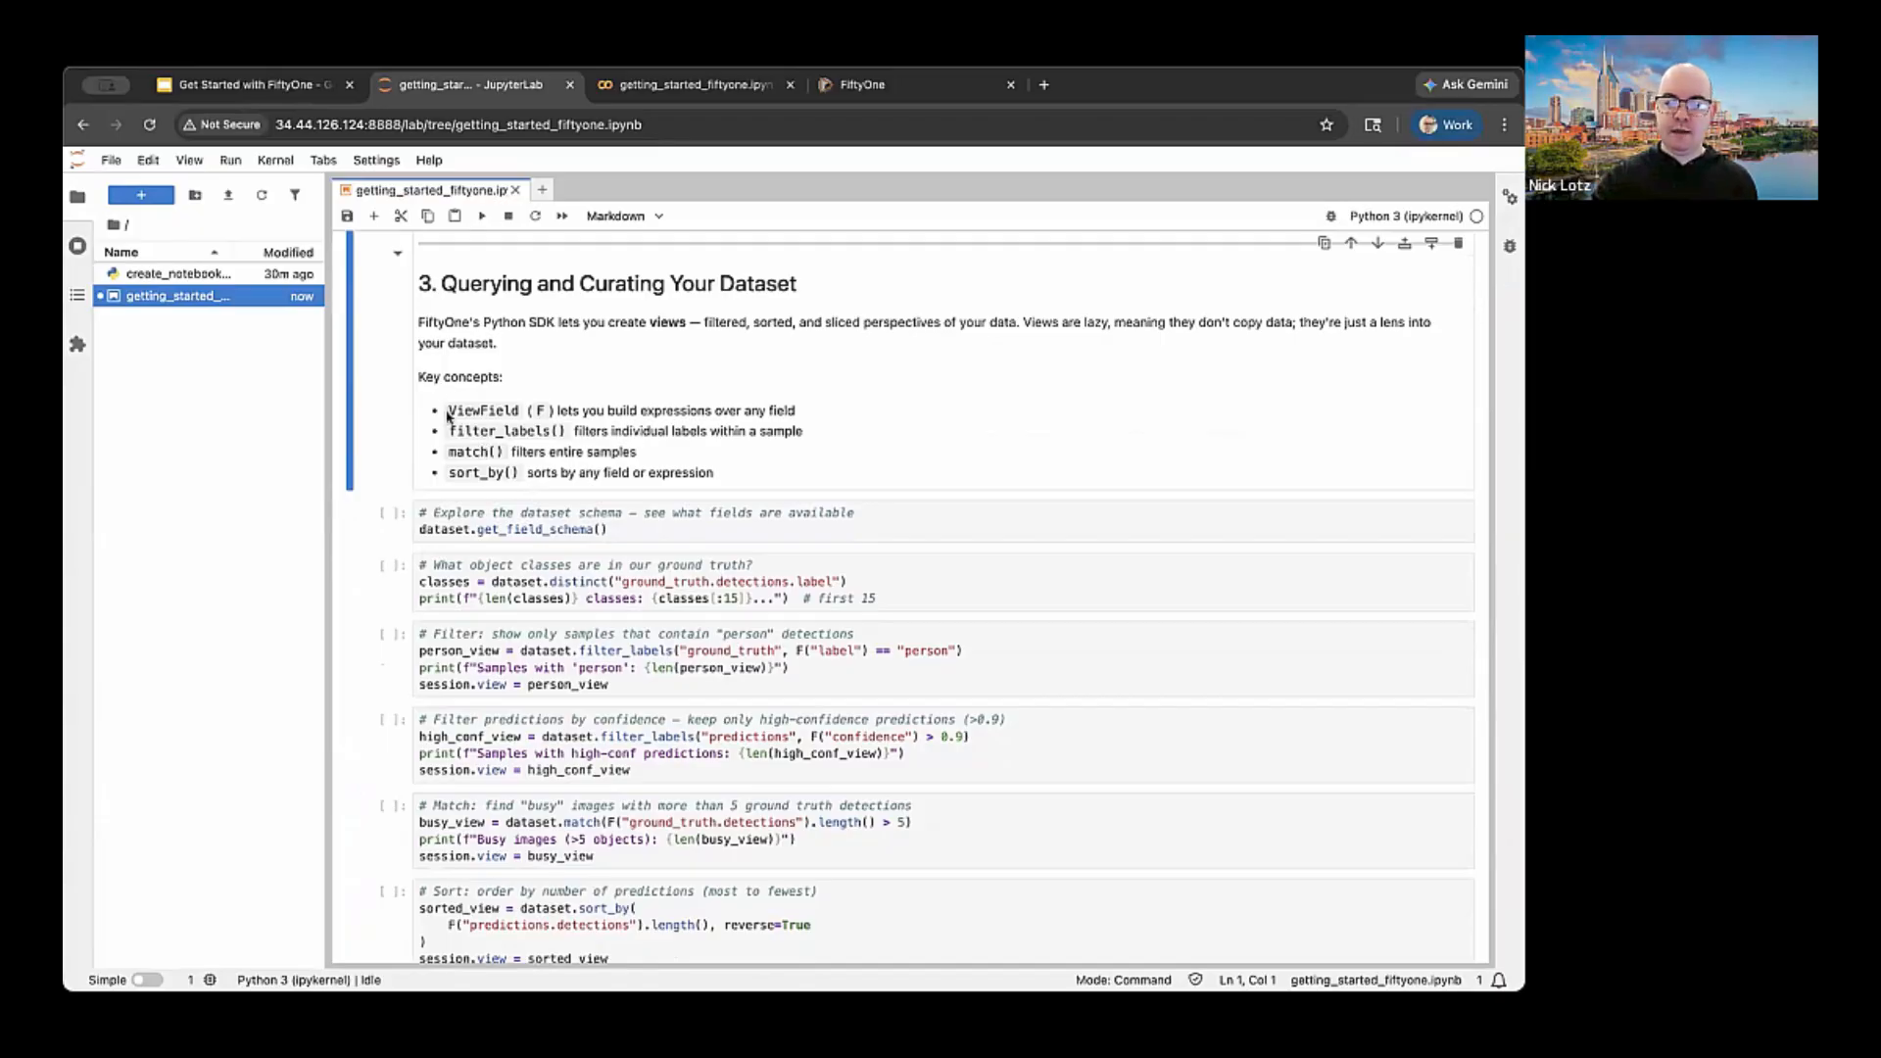
drag(446, 412, 521, 421)
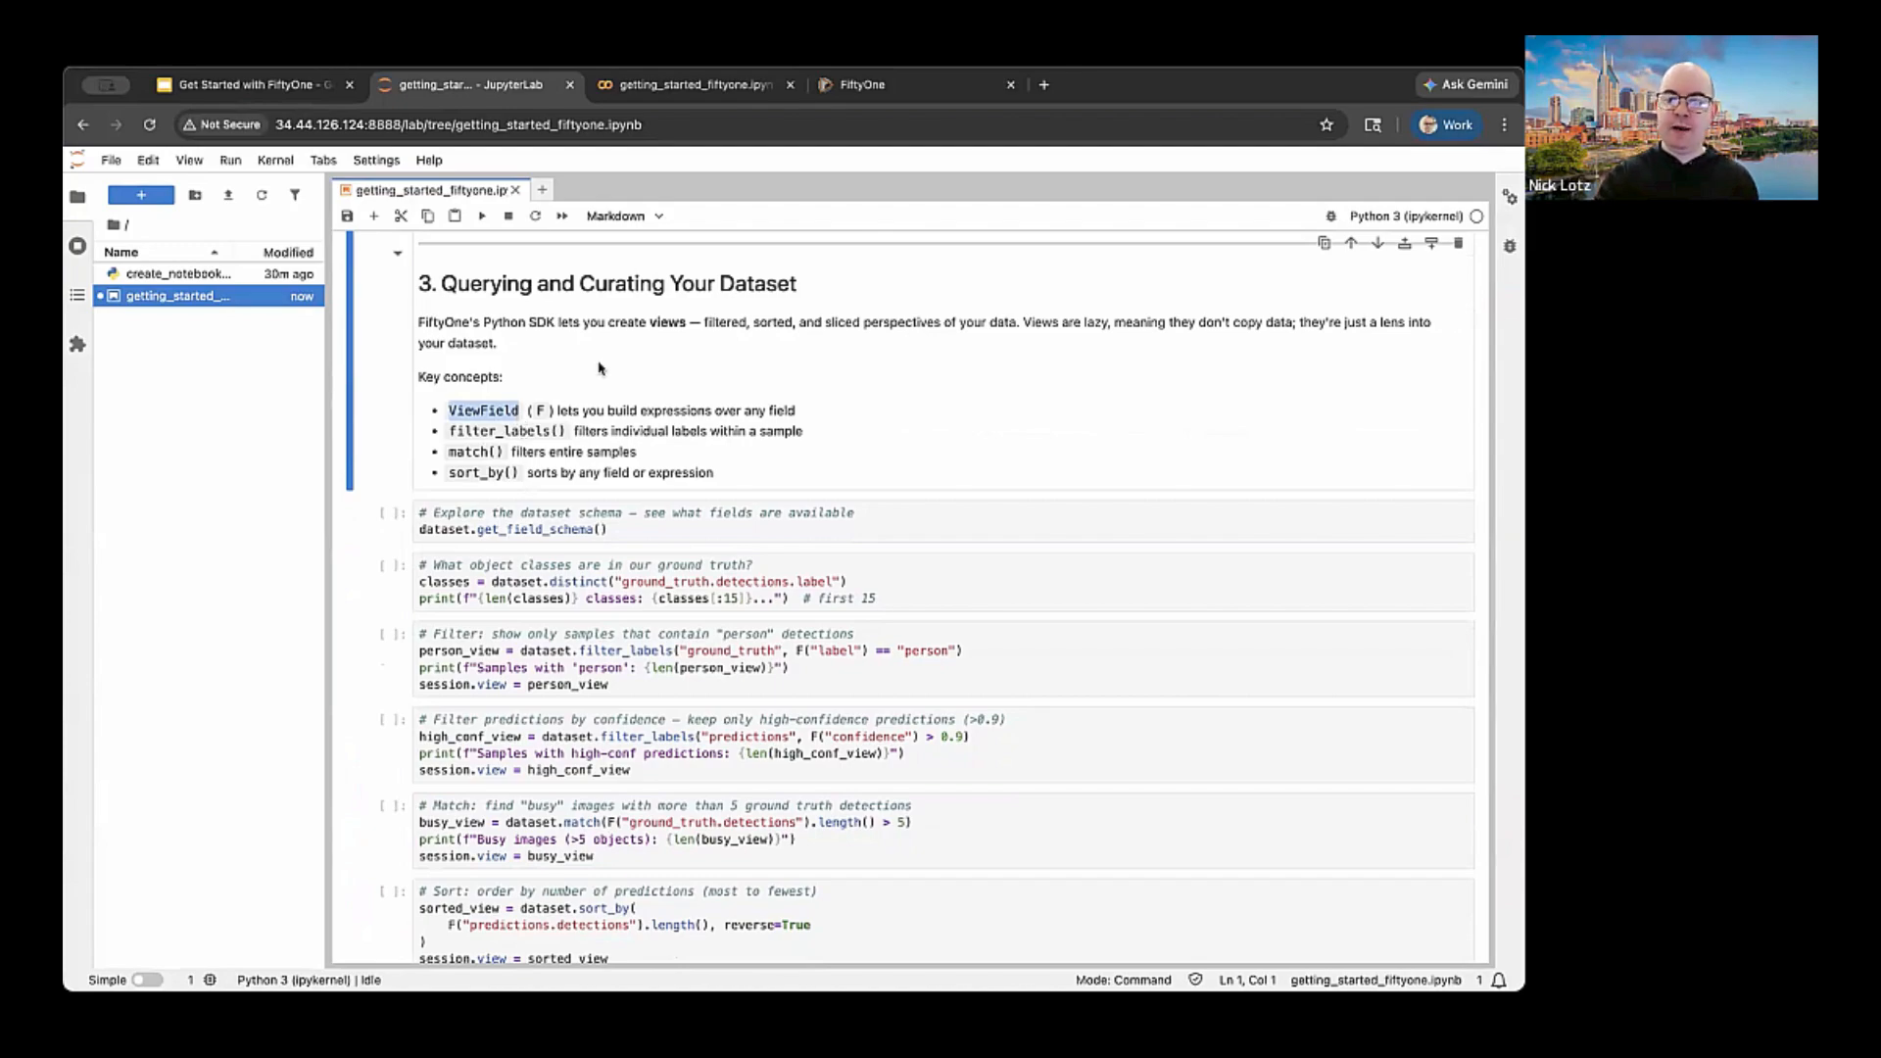
click(589, 443)
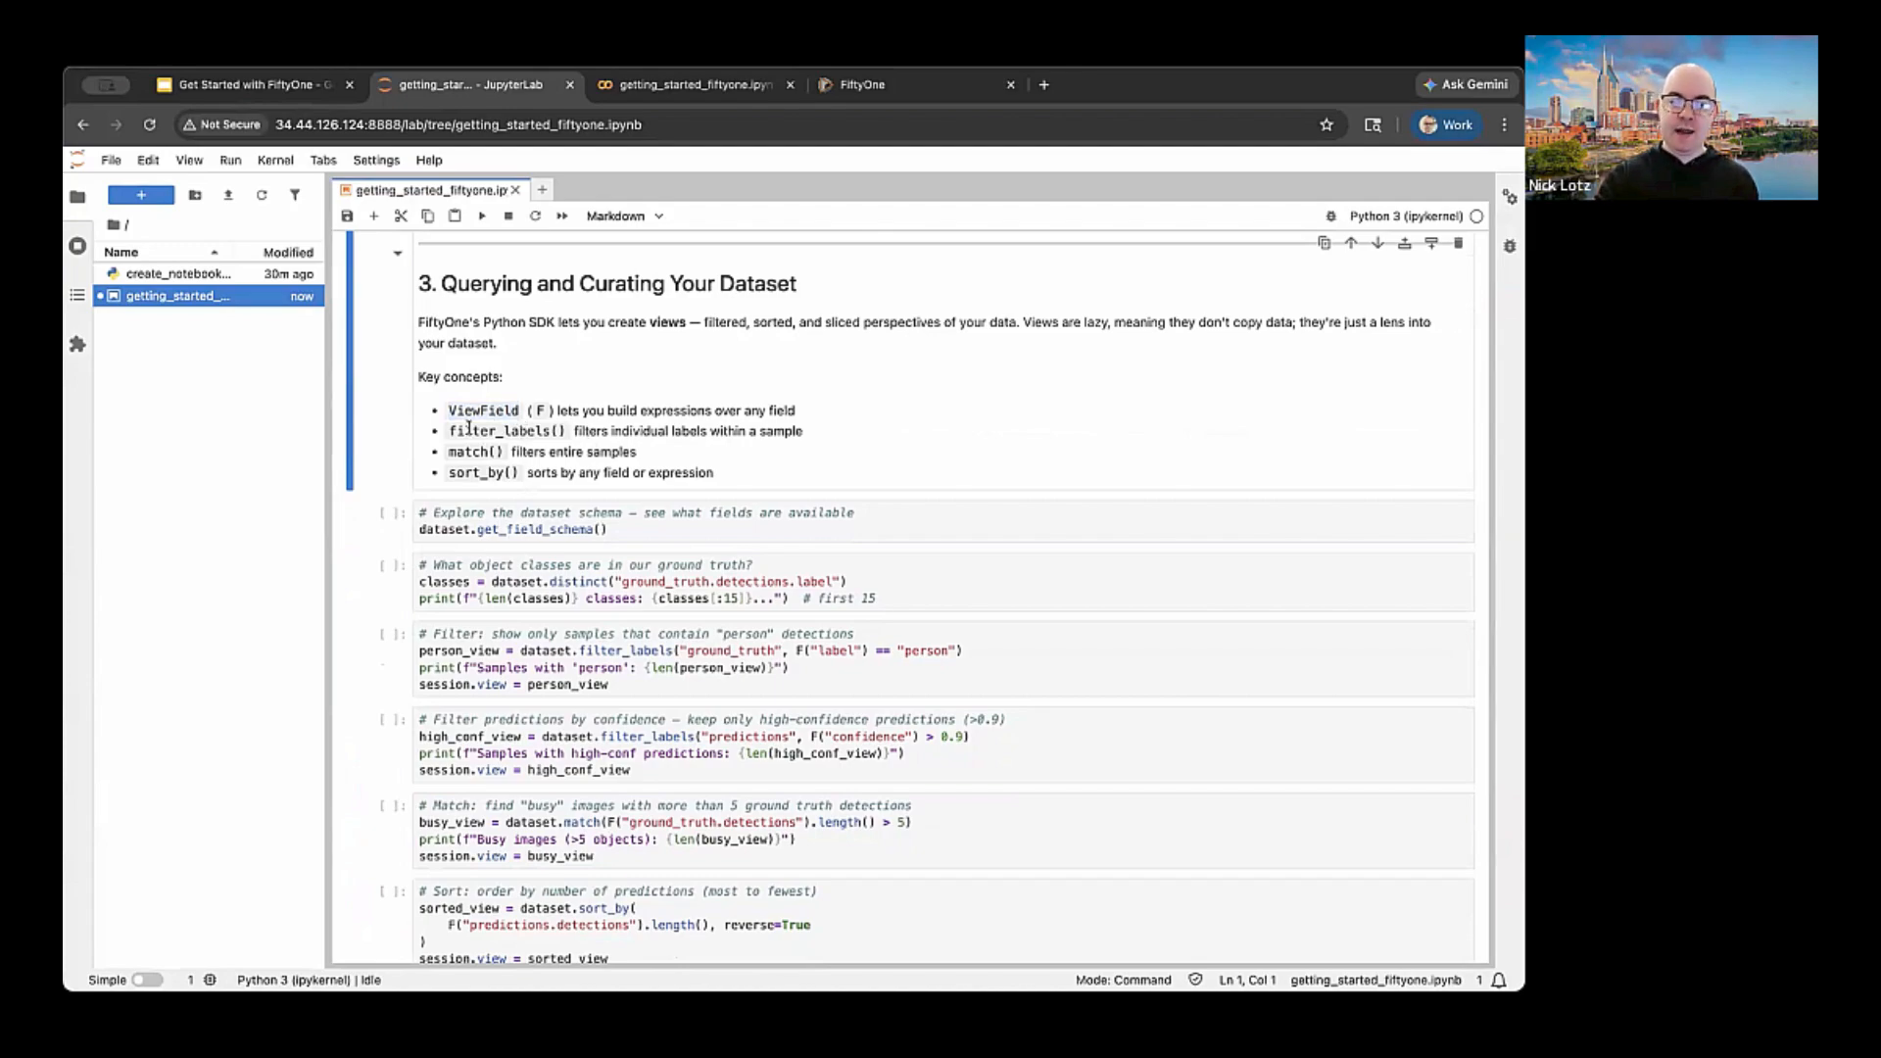
drag(452, 431, 594, 432)
drag(444, 456, 520, 476)
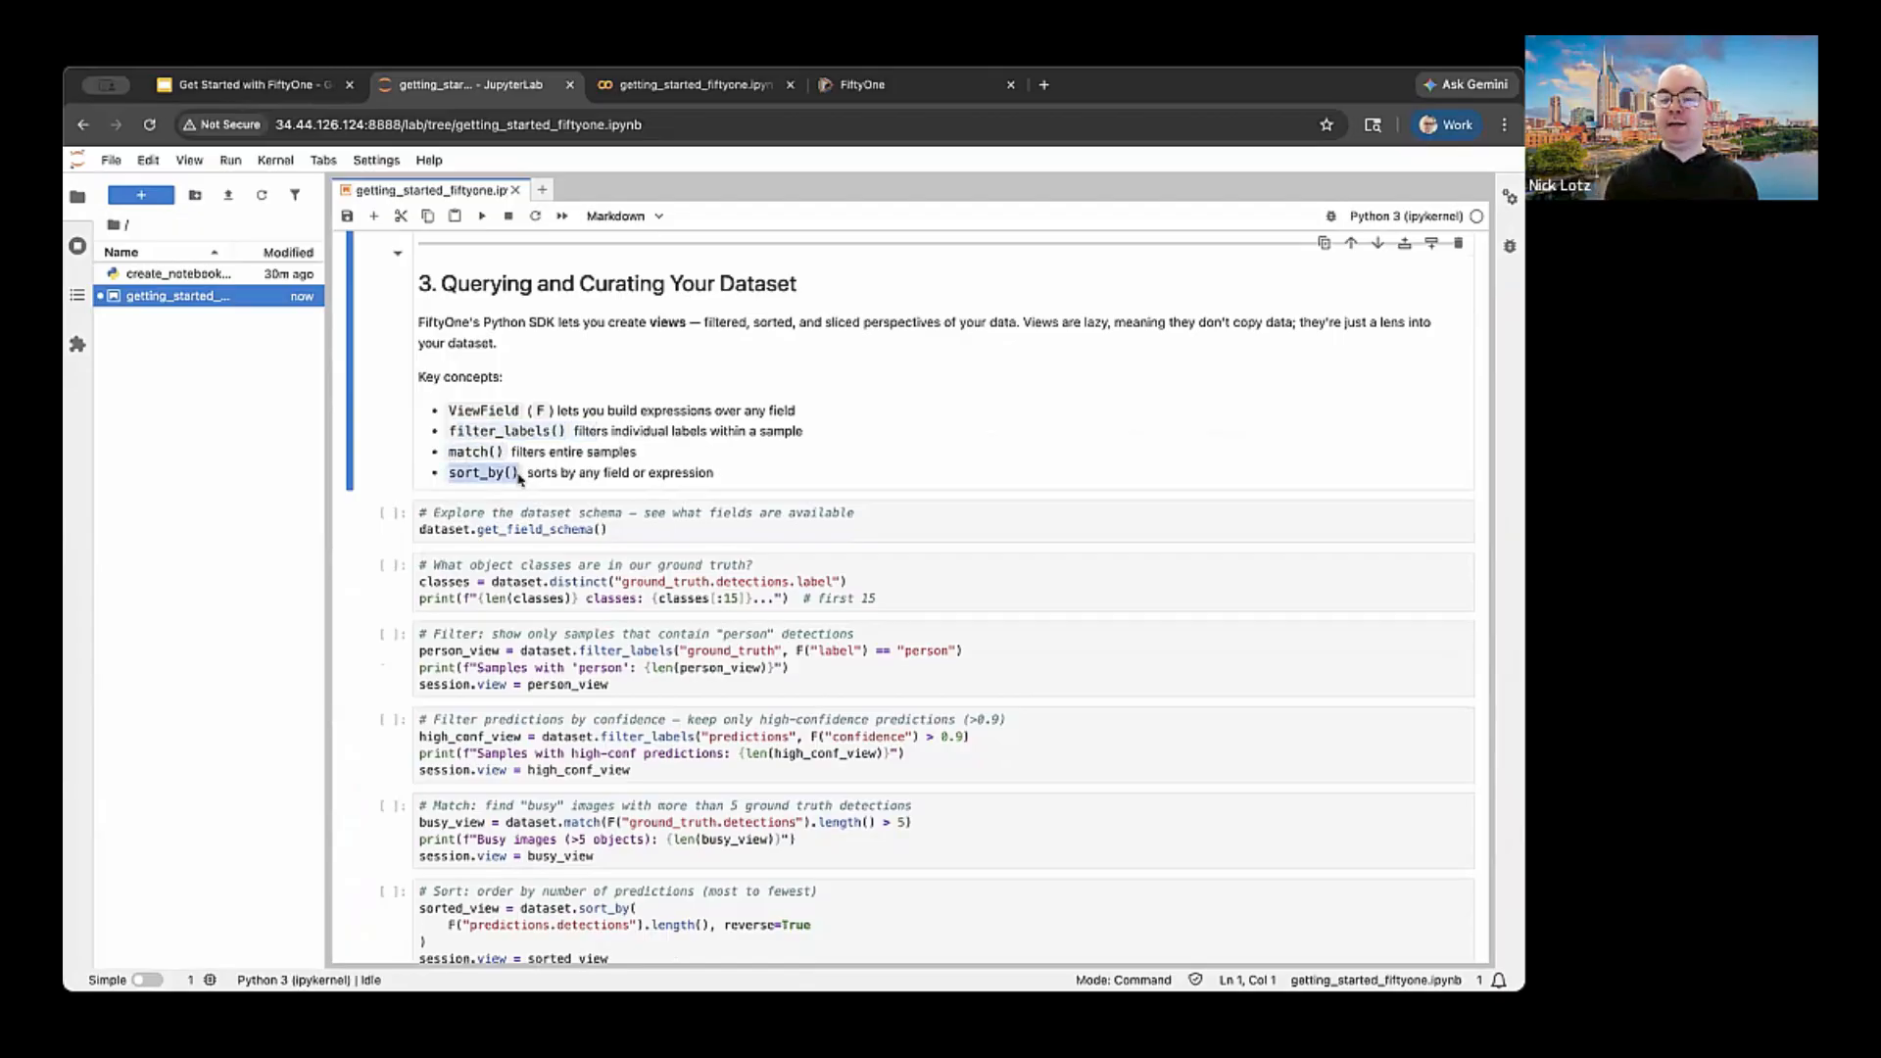
click(575, 446)
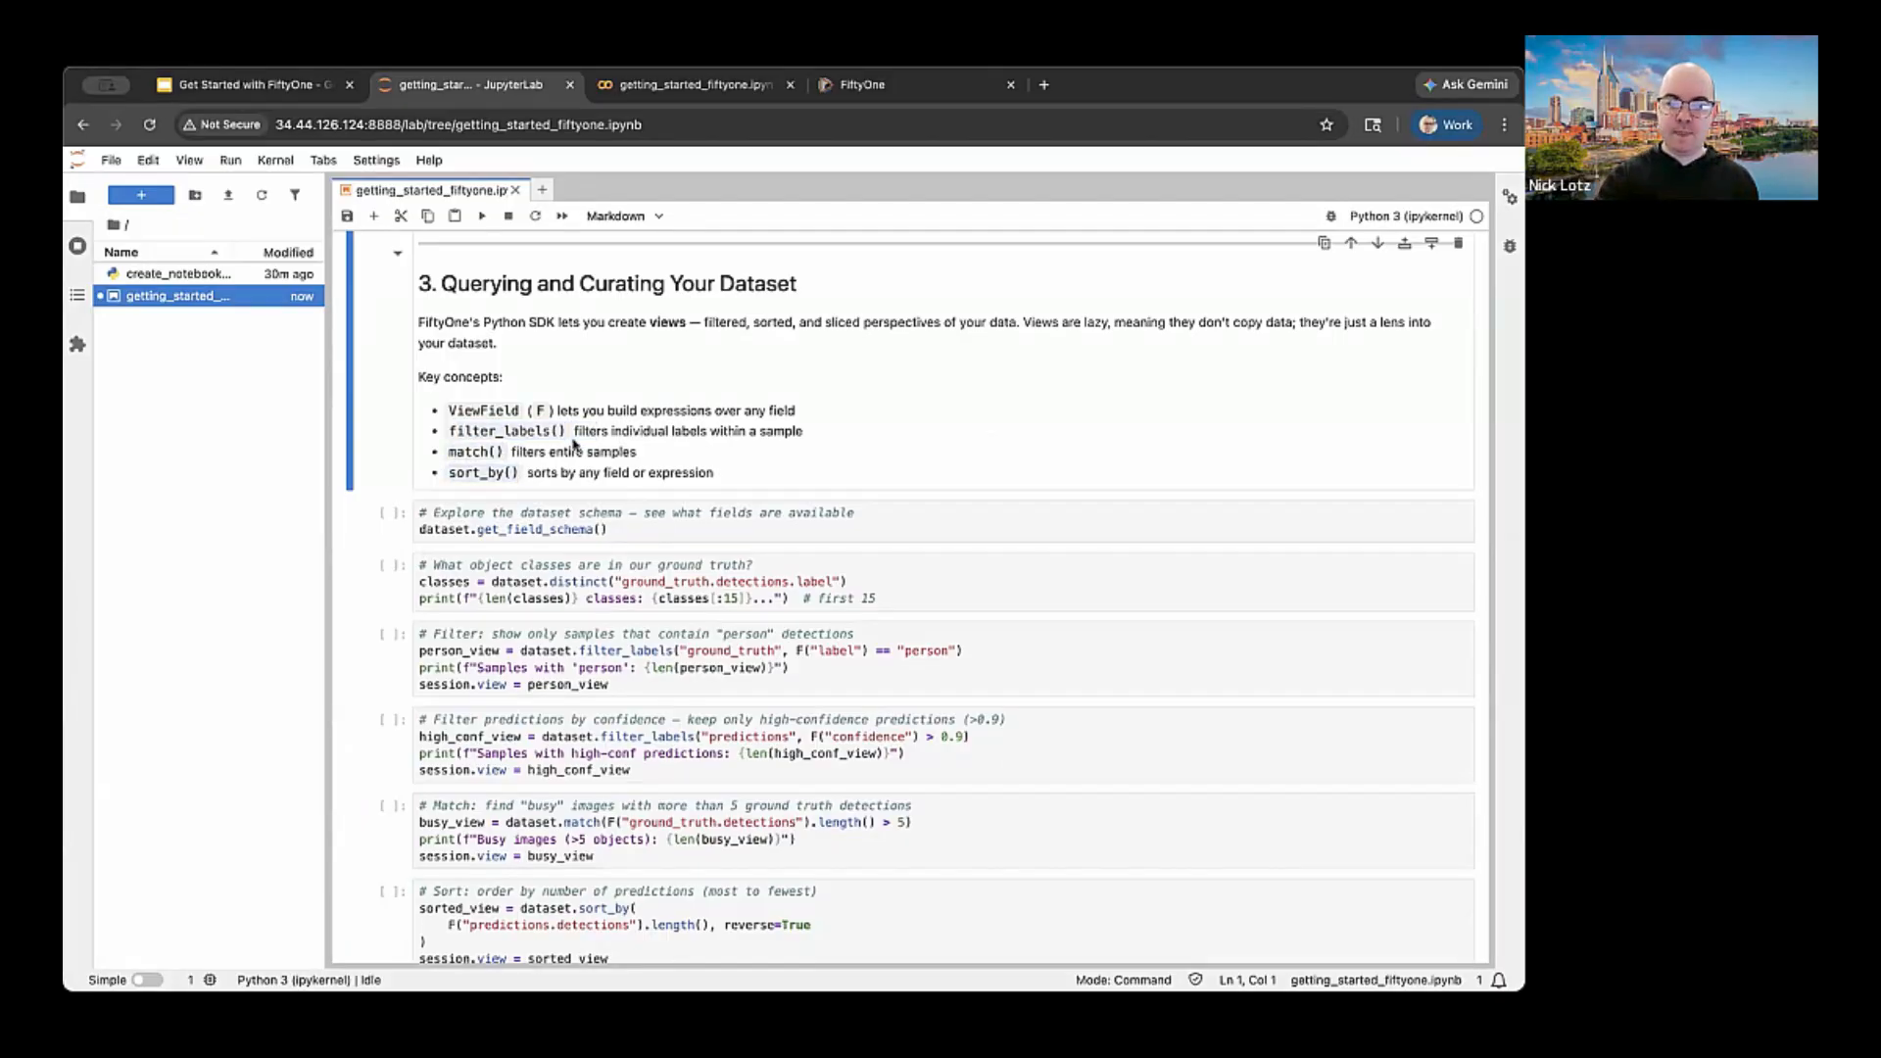
Run the section 3 introduction cell and the dataset.get_field_schema() cell
click(480, 216)
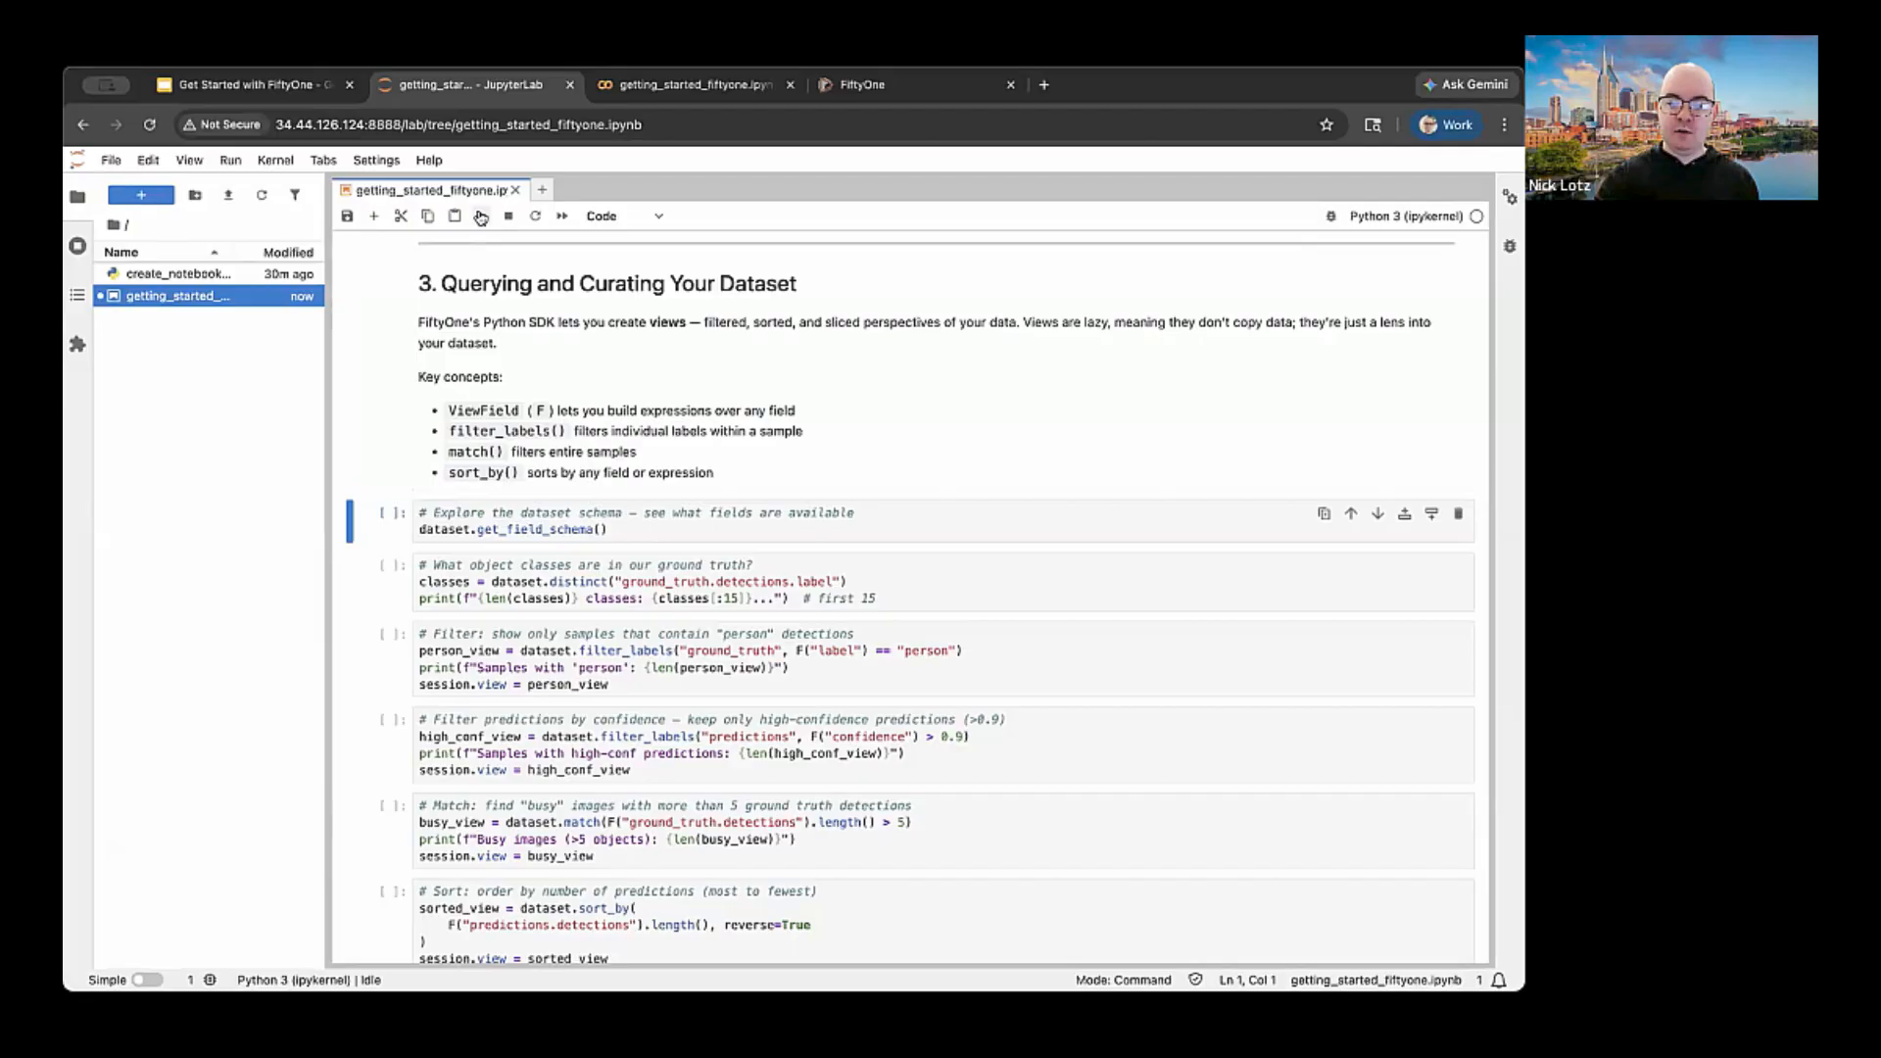
click(480, 217)
scroll(534, 451, down, 3)
scroll(534, 450, up, 1)
scroll(534, 450, up, 1)
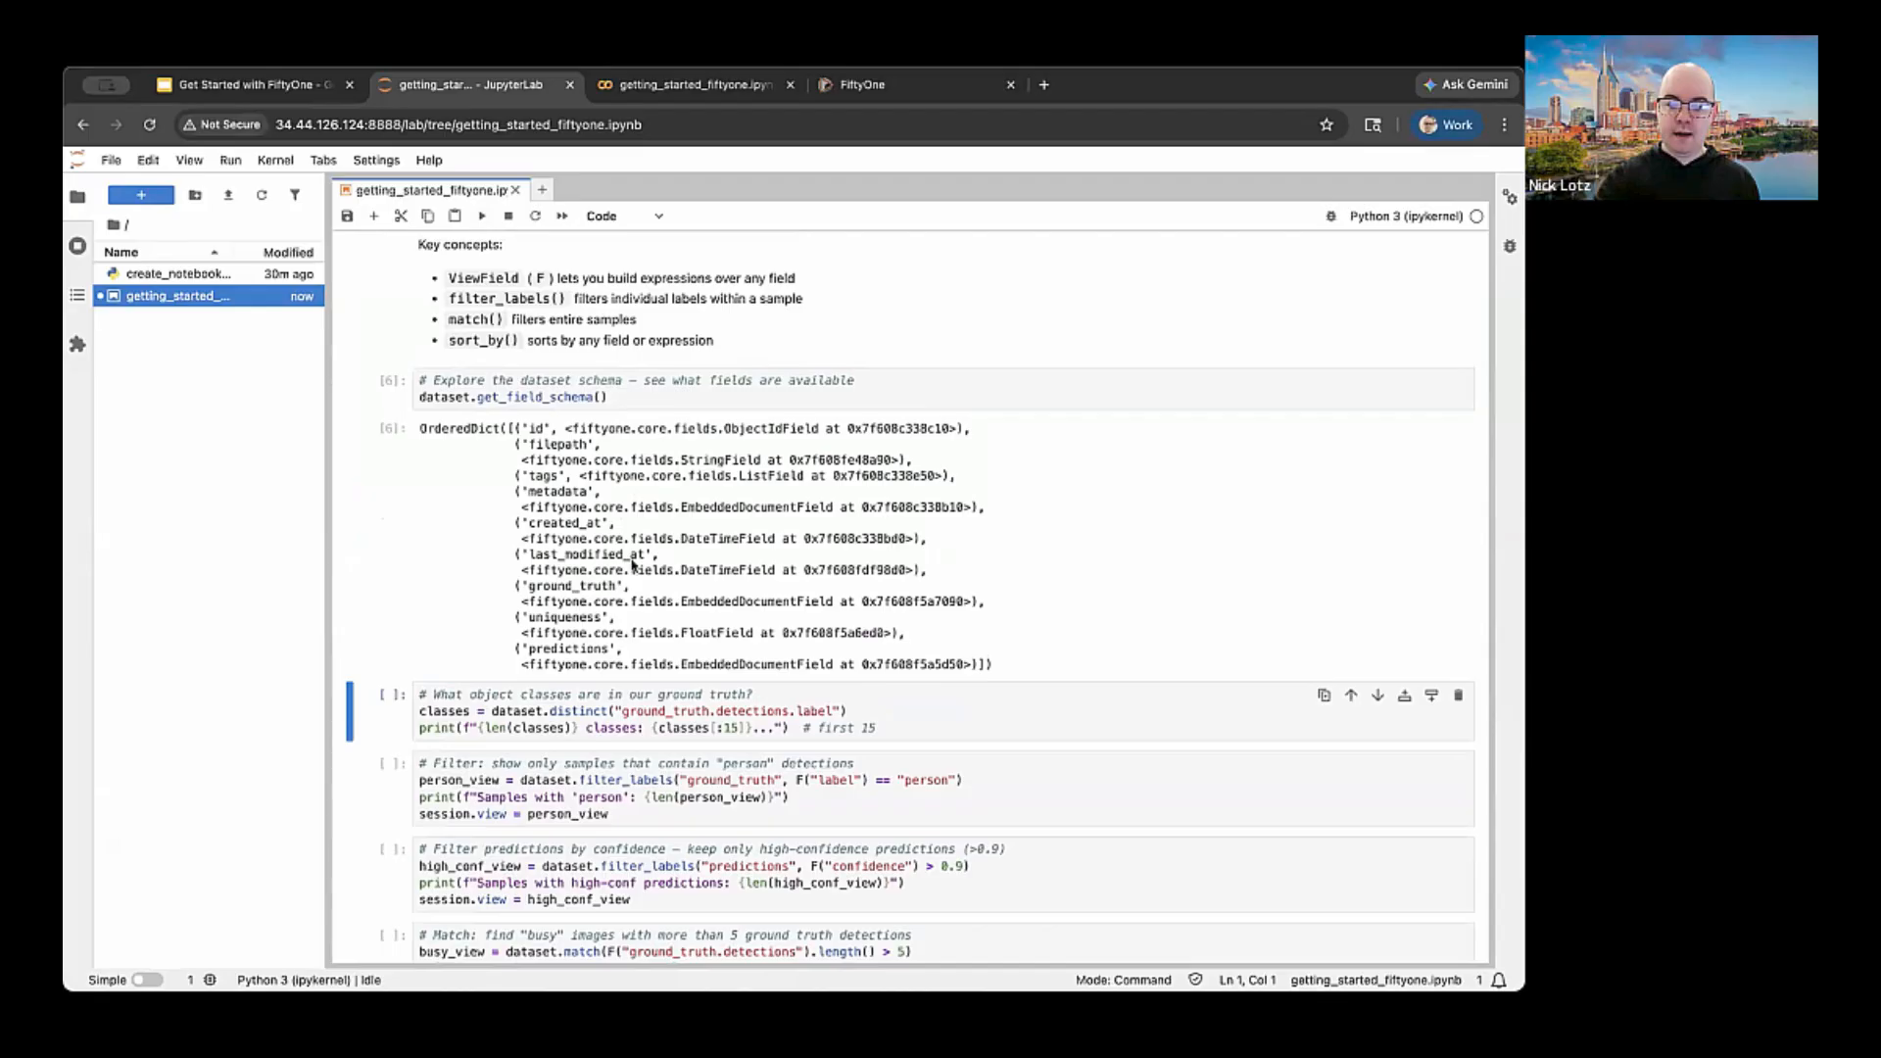
Examine the predictions, uniqueness, ground_truth and created_at fields in the dataset schema output
double_click(586, 647)
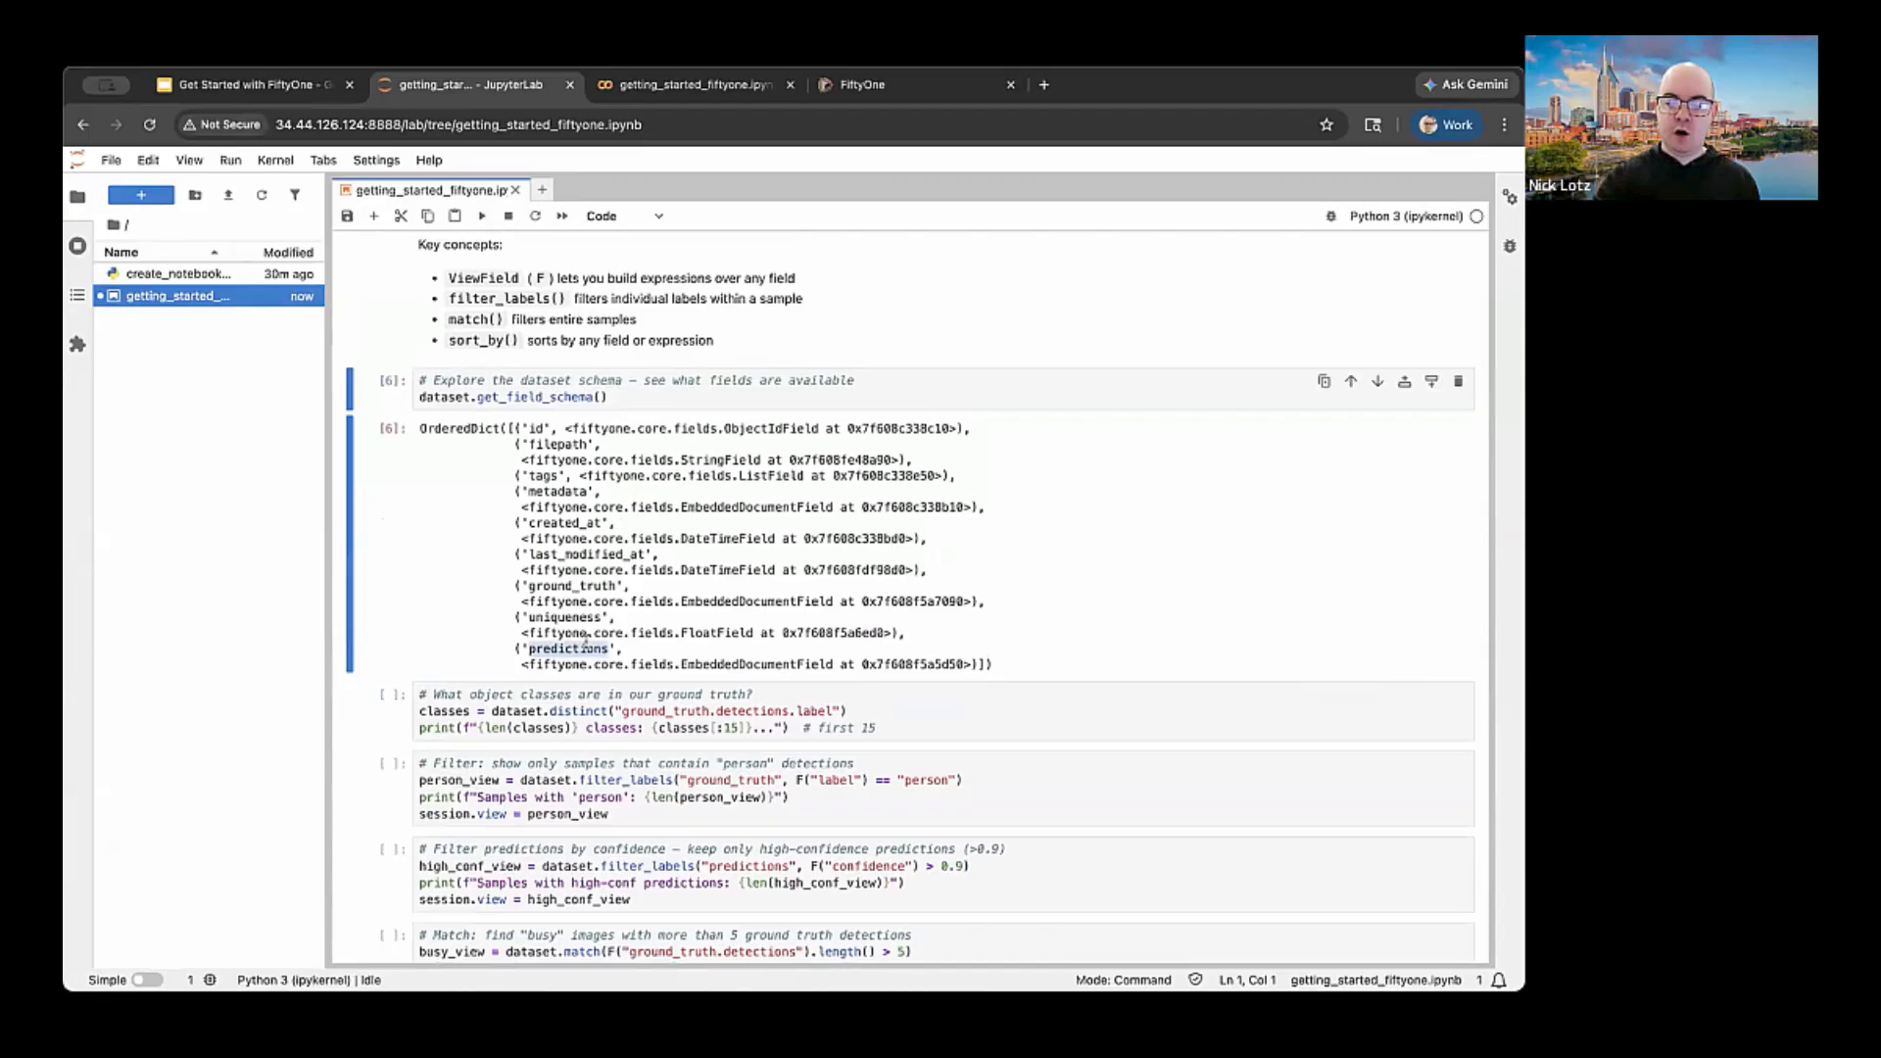
double_click(569, 617)
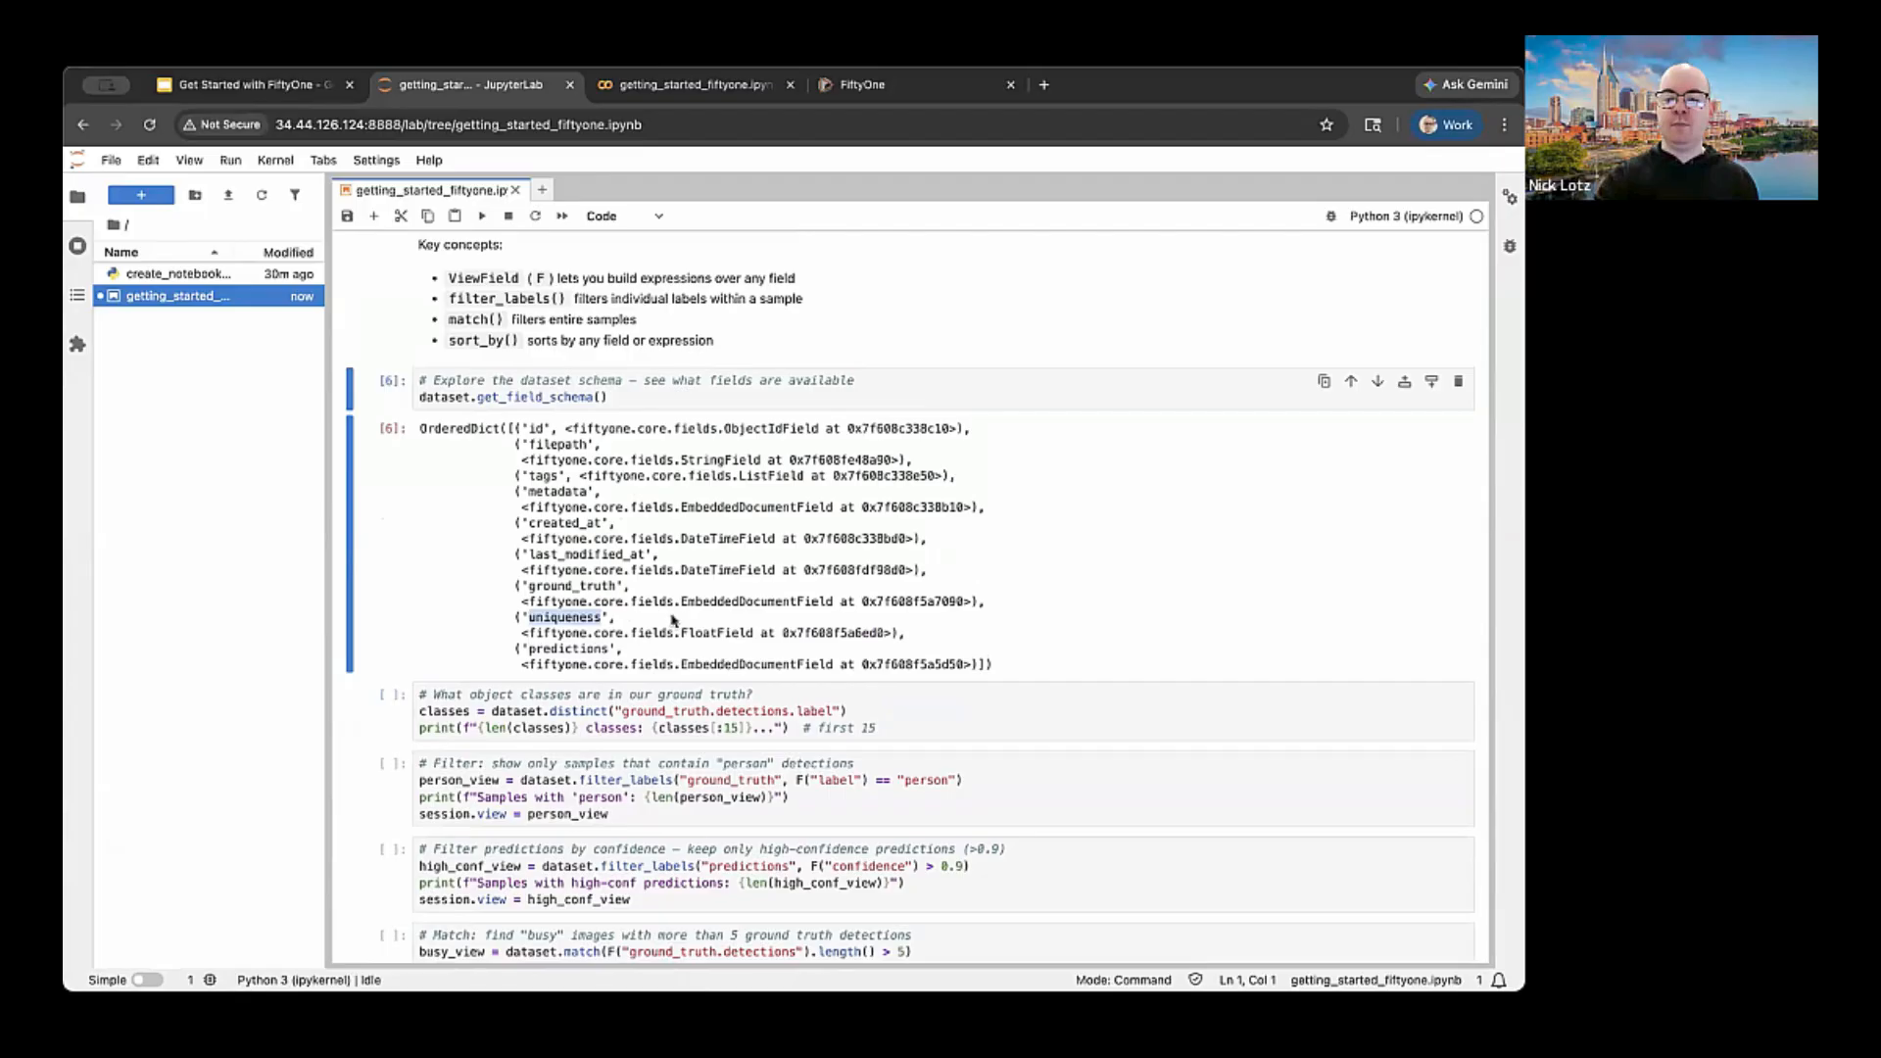
double_click(597, 586)
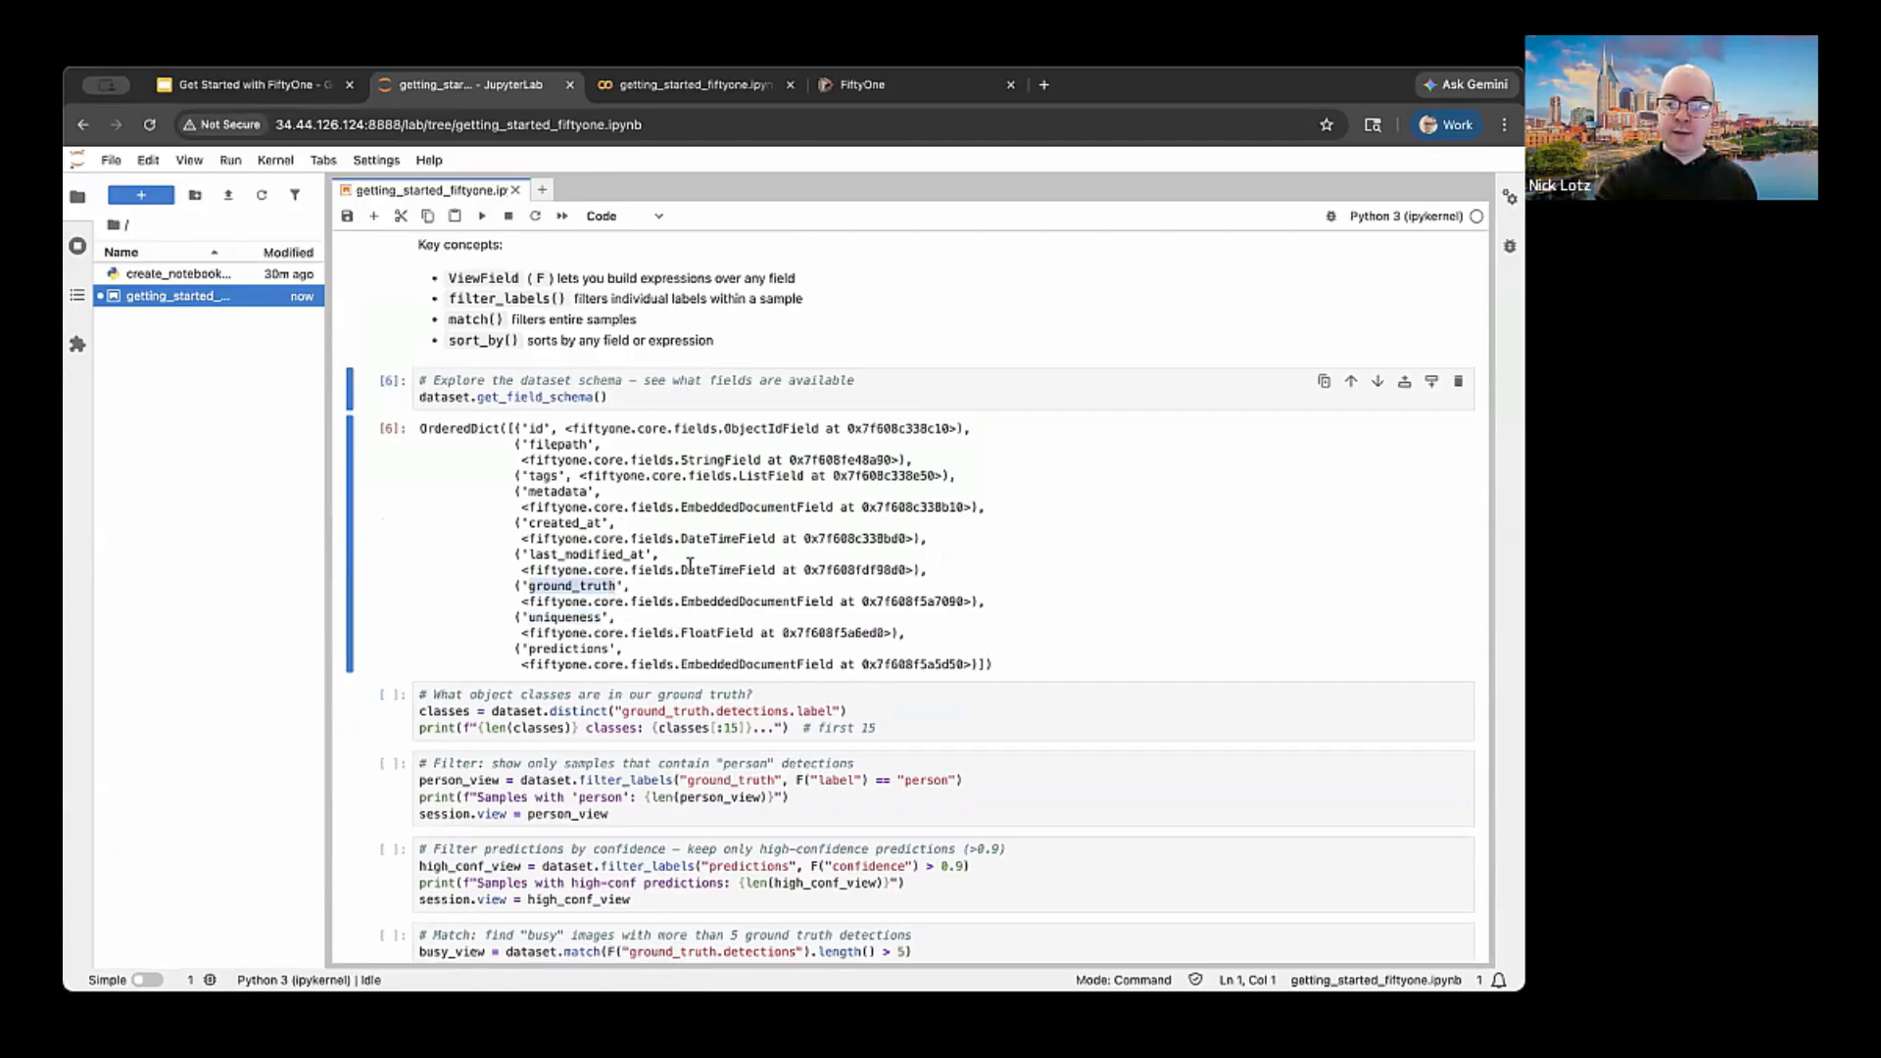
drag(599, 523, 527, 522)
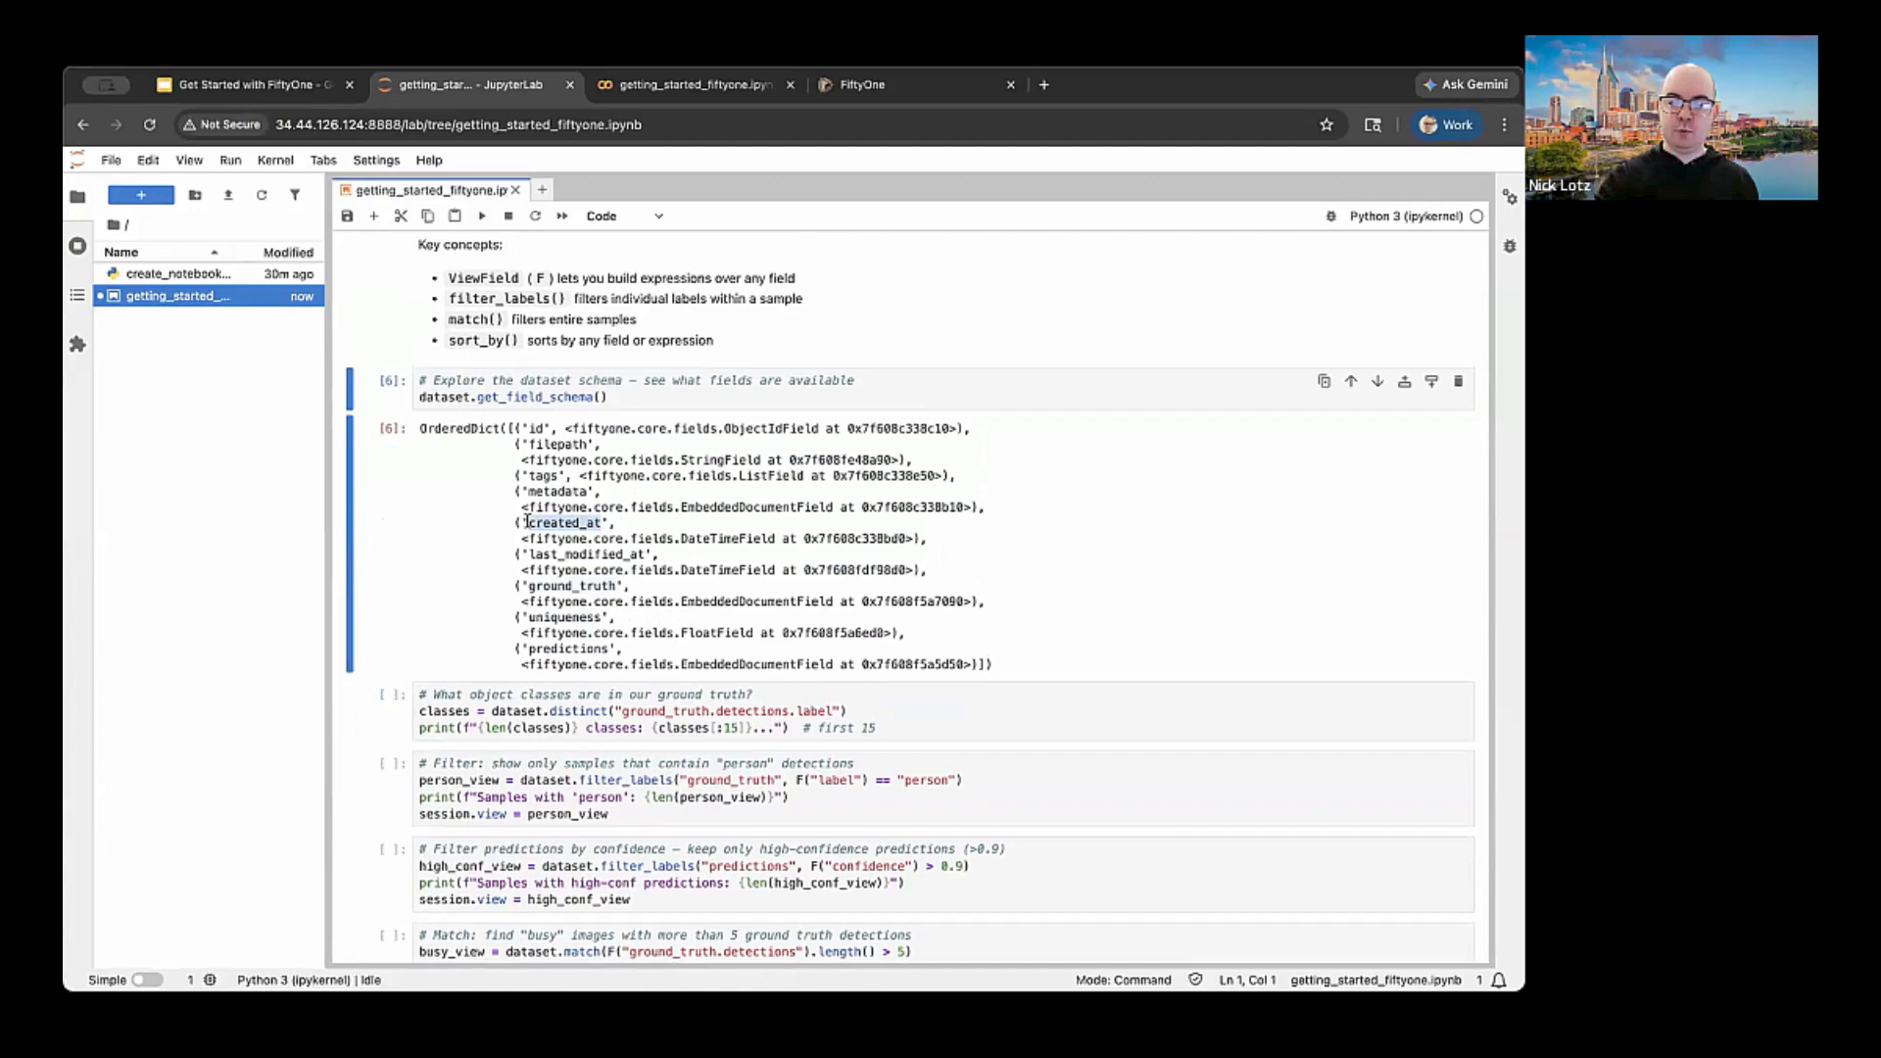
scroll(544, 525, down, 1)
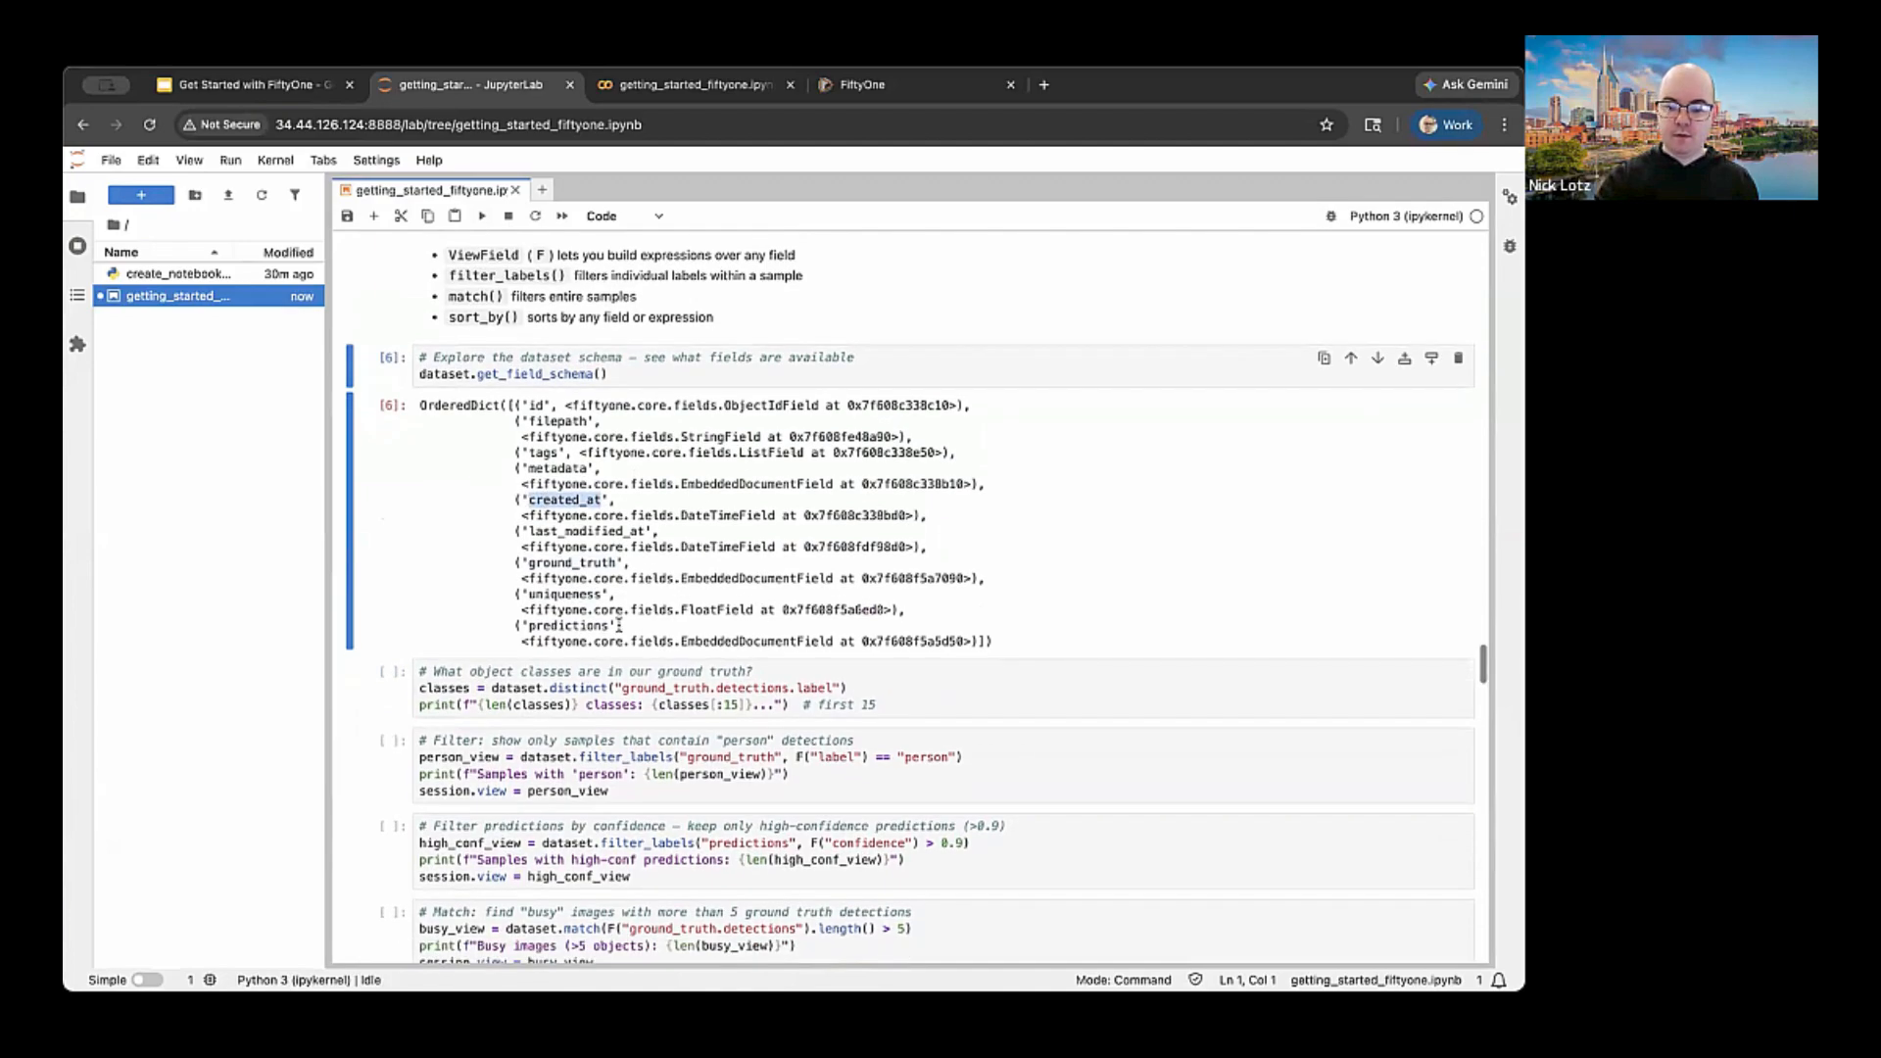
scroll(501, 433, down, 3)
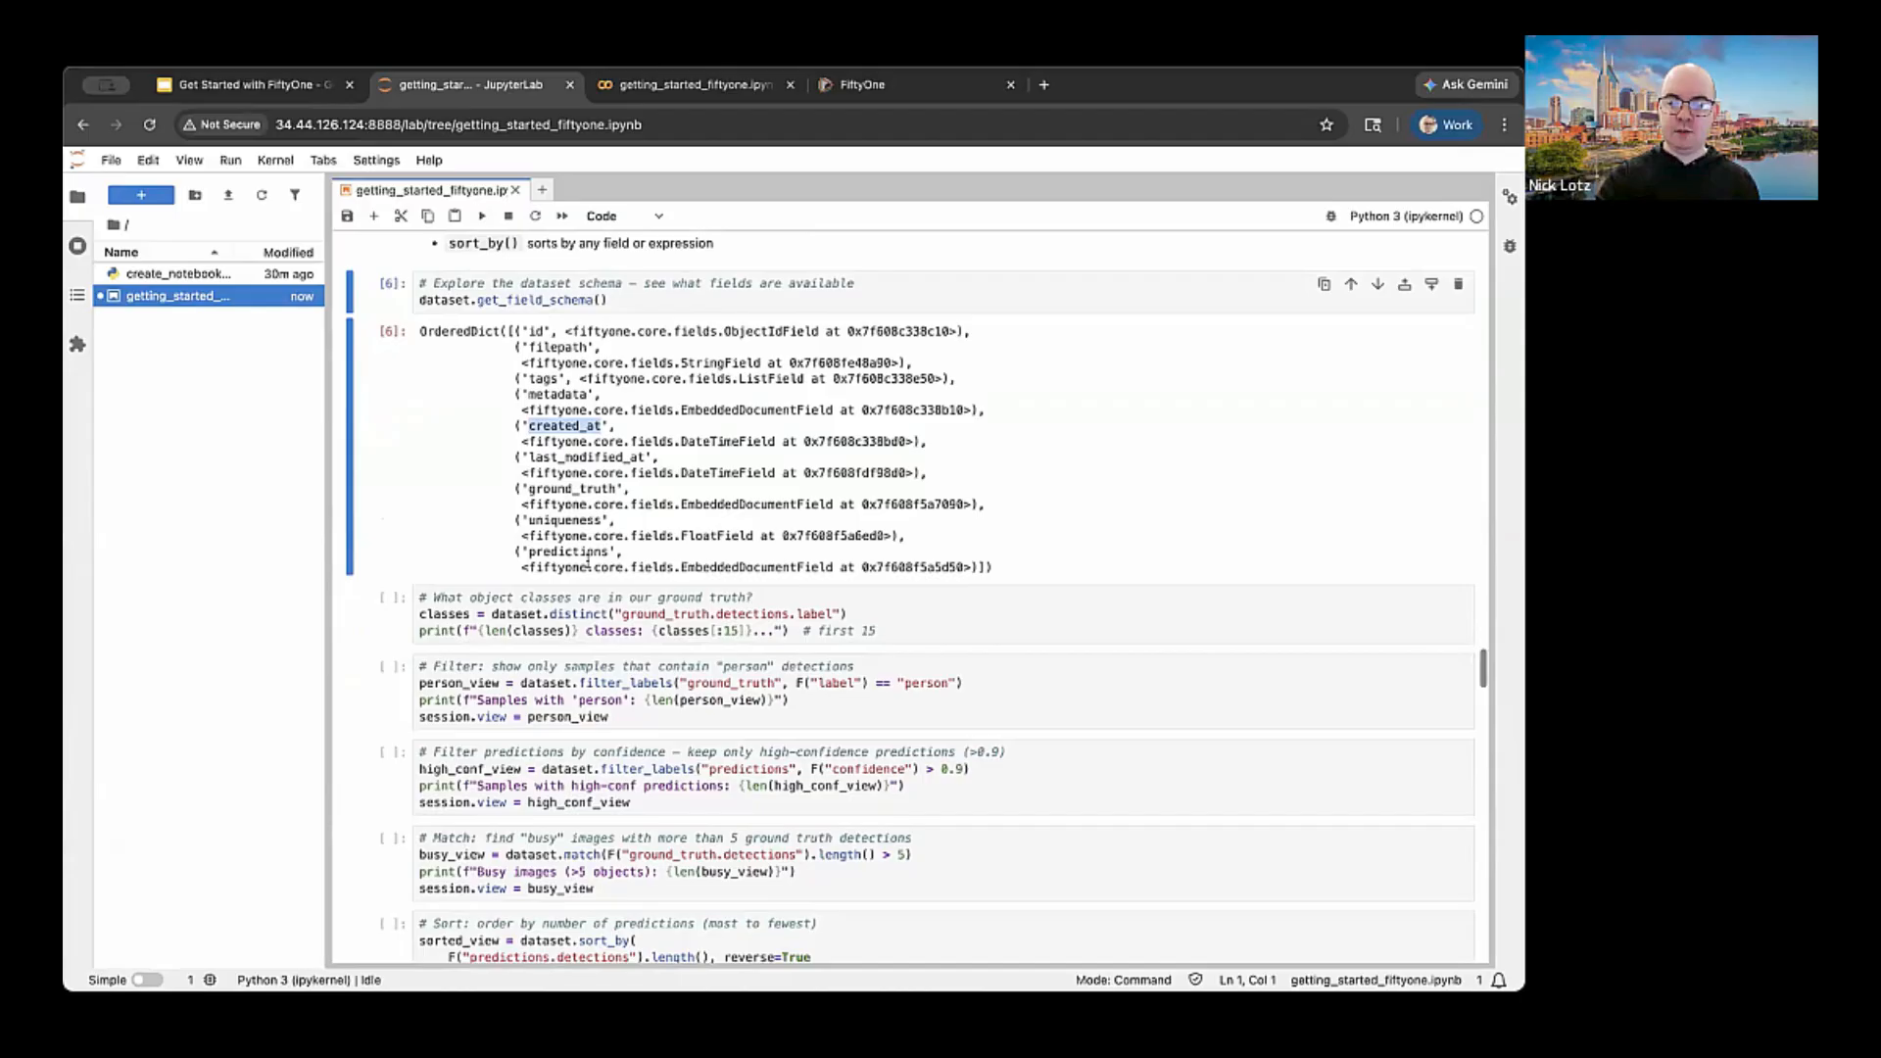
scroll(570, 541, down, 2)
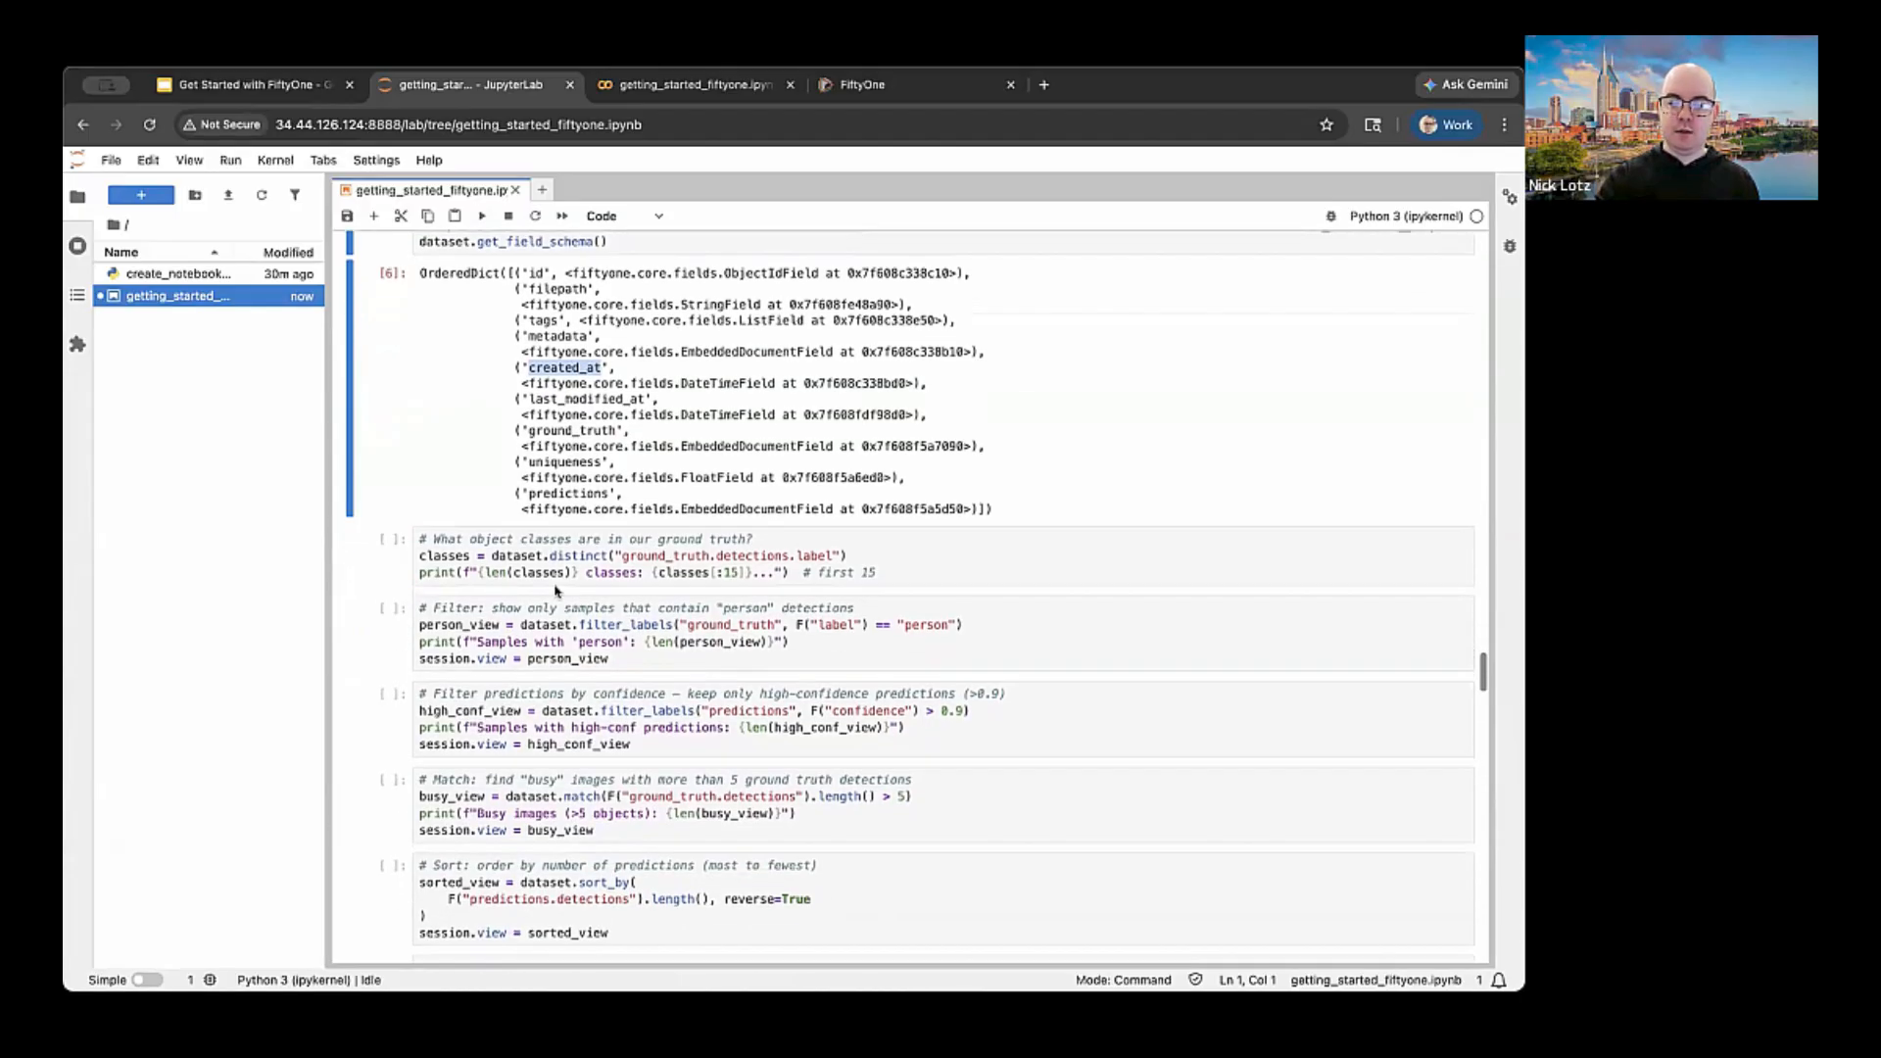
Run the cell that prints the distinct object classes in the ground_truth detections
scroll(482, 223, down, 5)
click(487, 313)
scroll(487, 313, up, 1)
key(shift+Return)
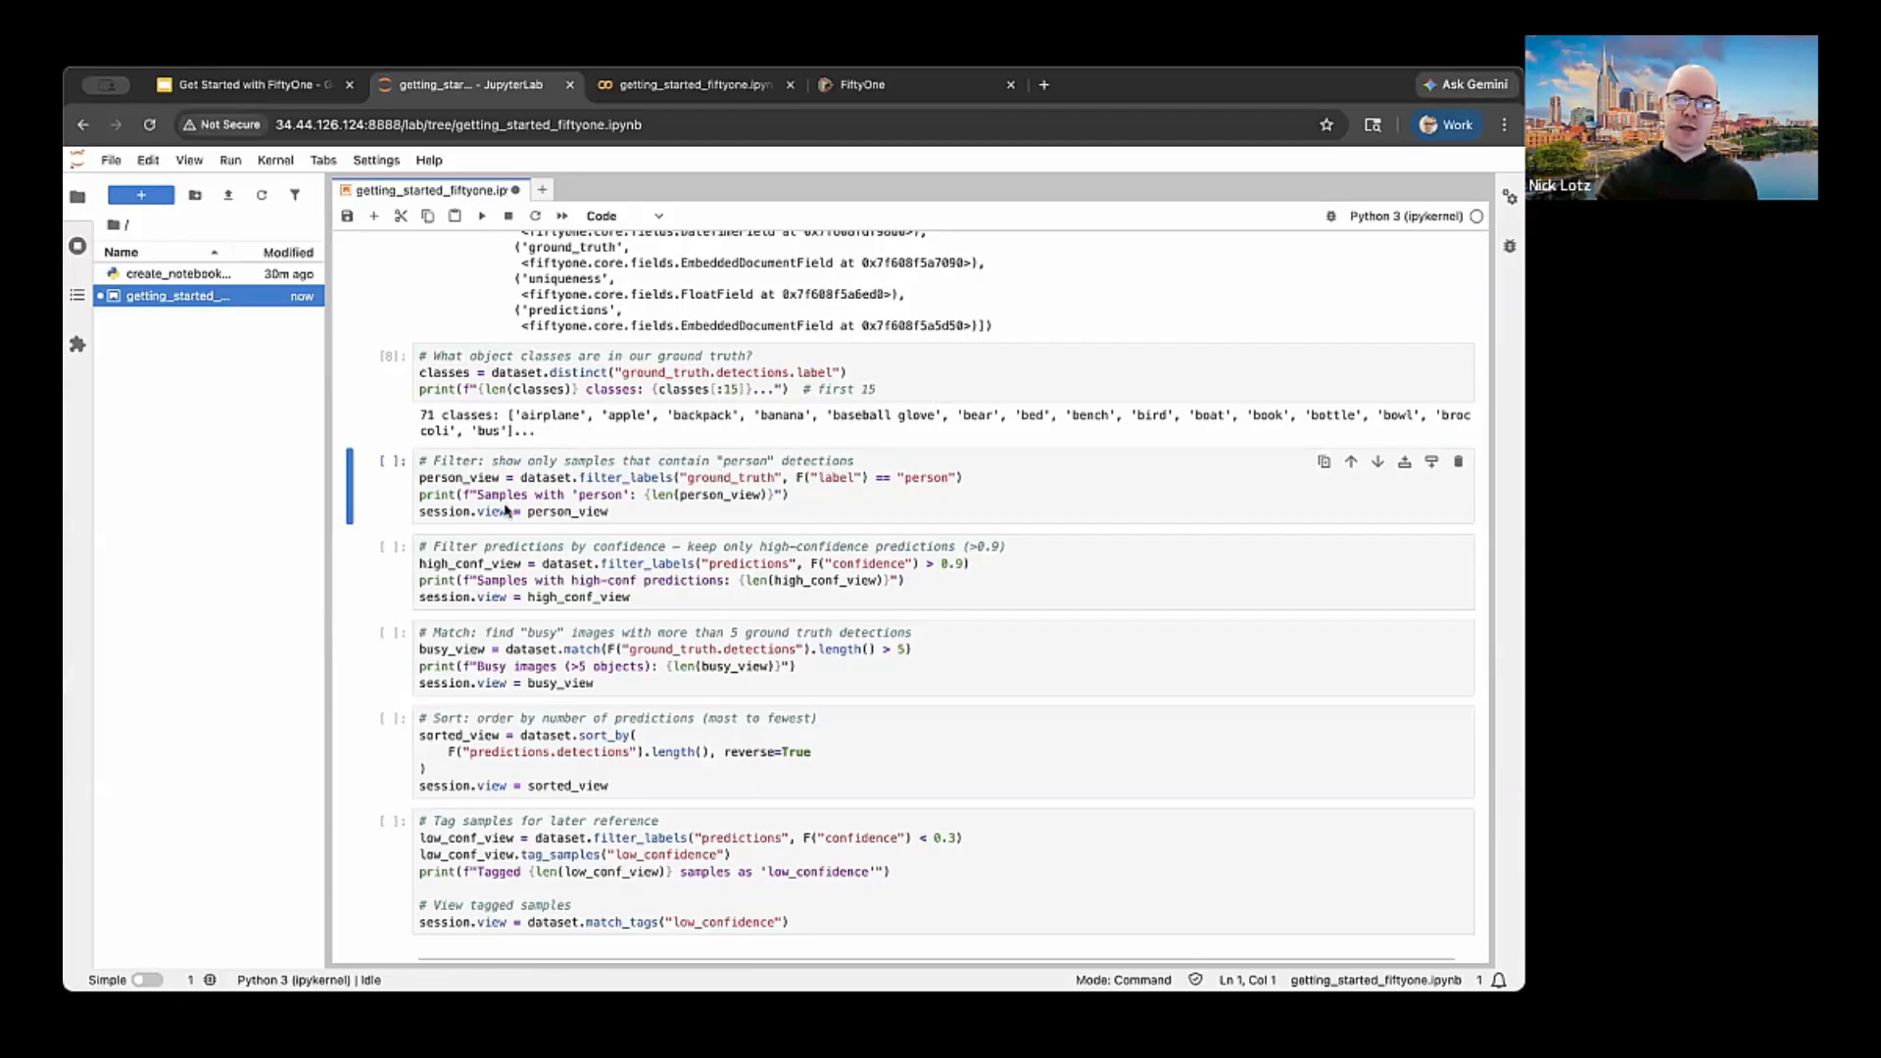
Review and run the cell that filters ground_truth labels to "person" and sets session.view to person_view
drag(578, 478, 774, 481)
drag(898, 478, 951, 478)
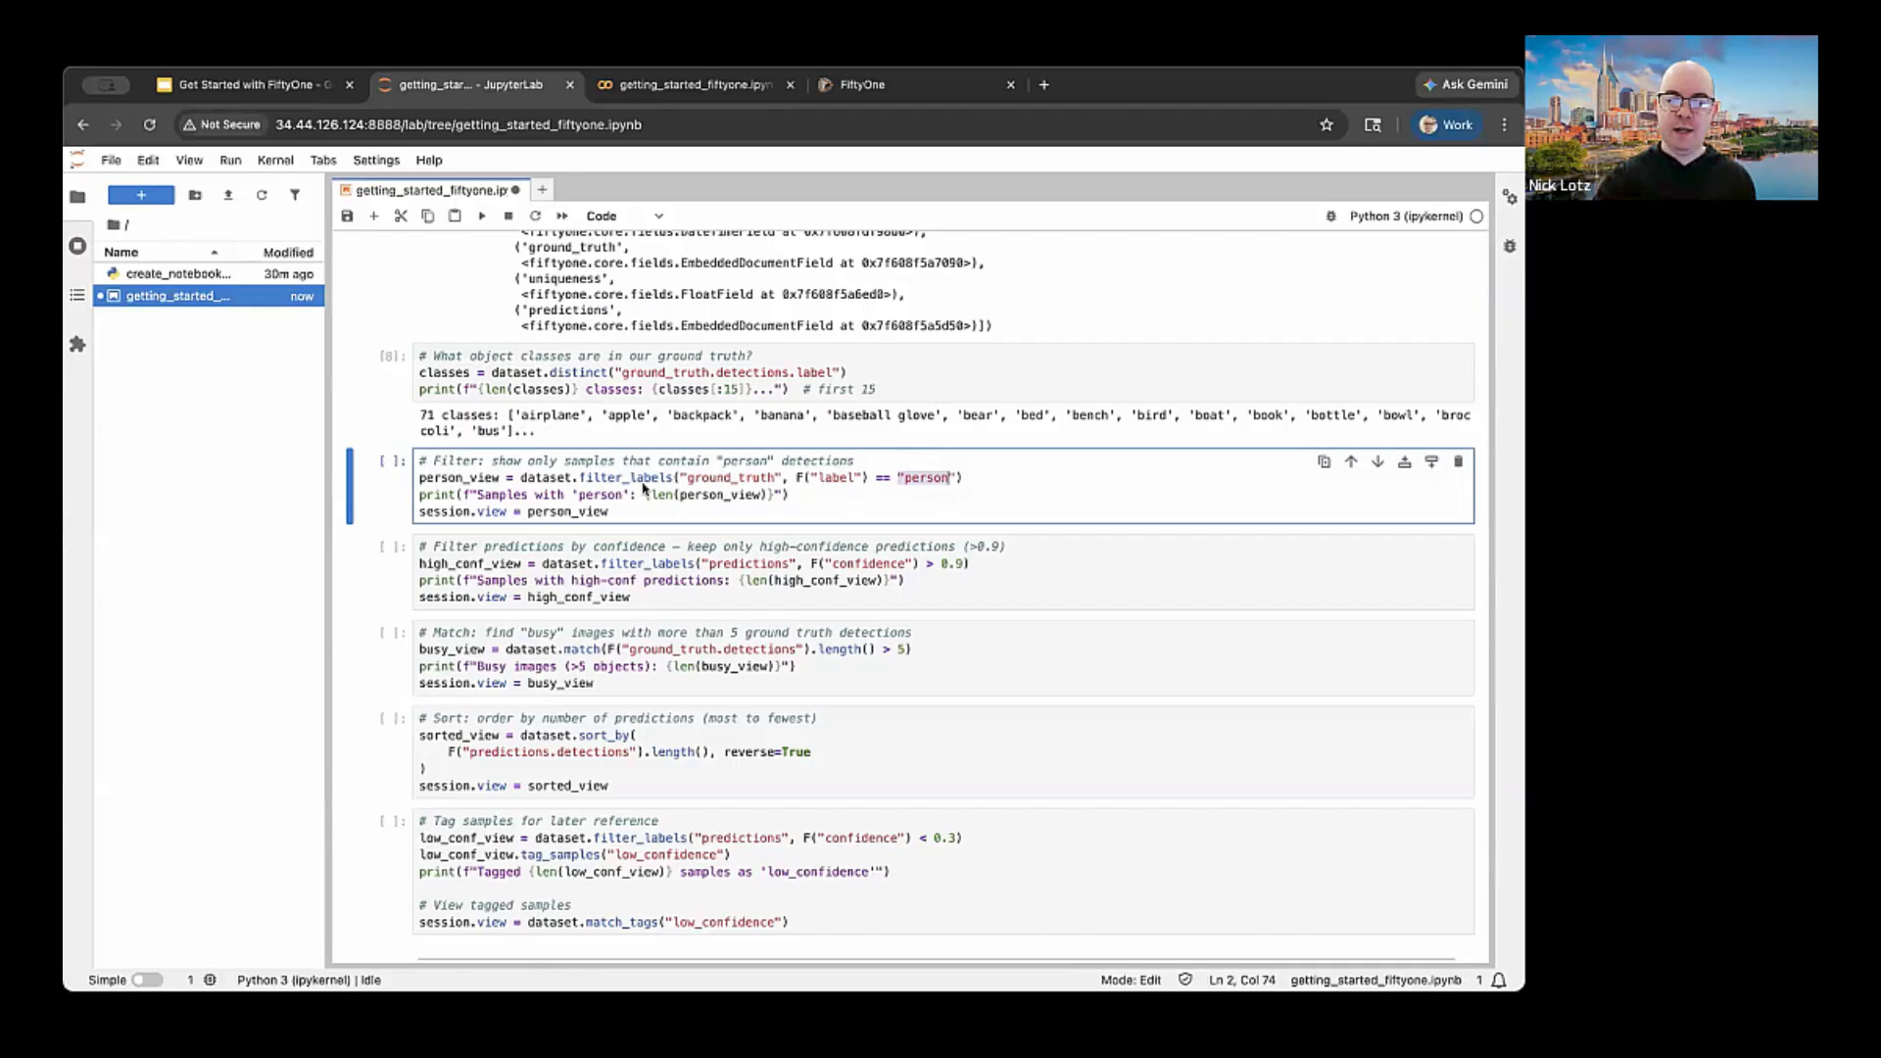
drag(430, 510, 580, 505)
drag(420, 477, 491, 477)
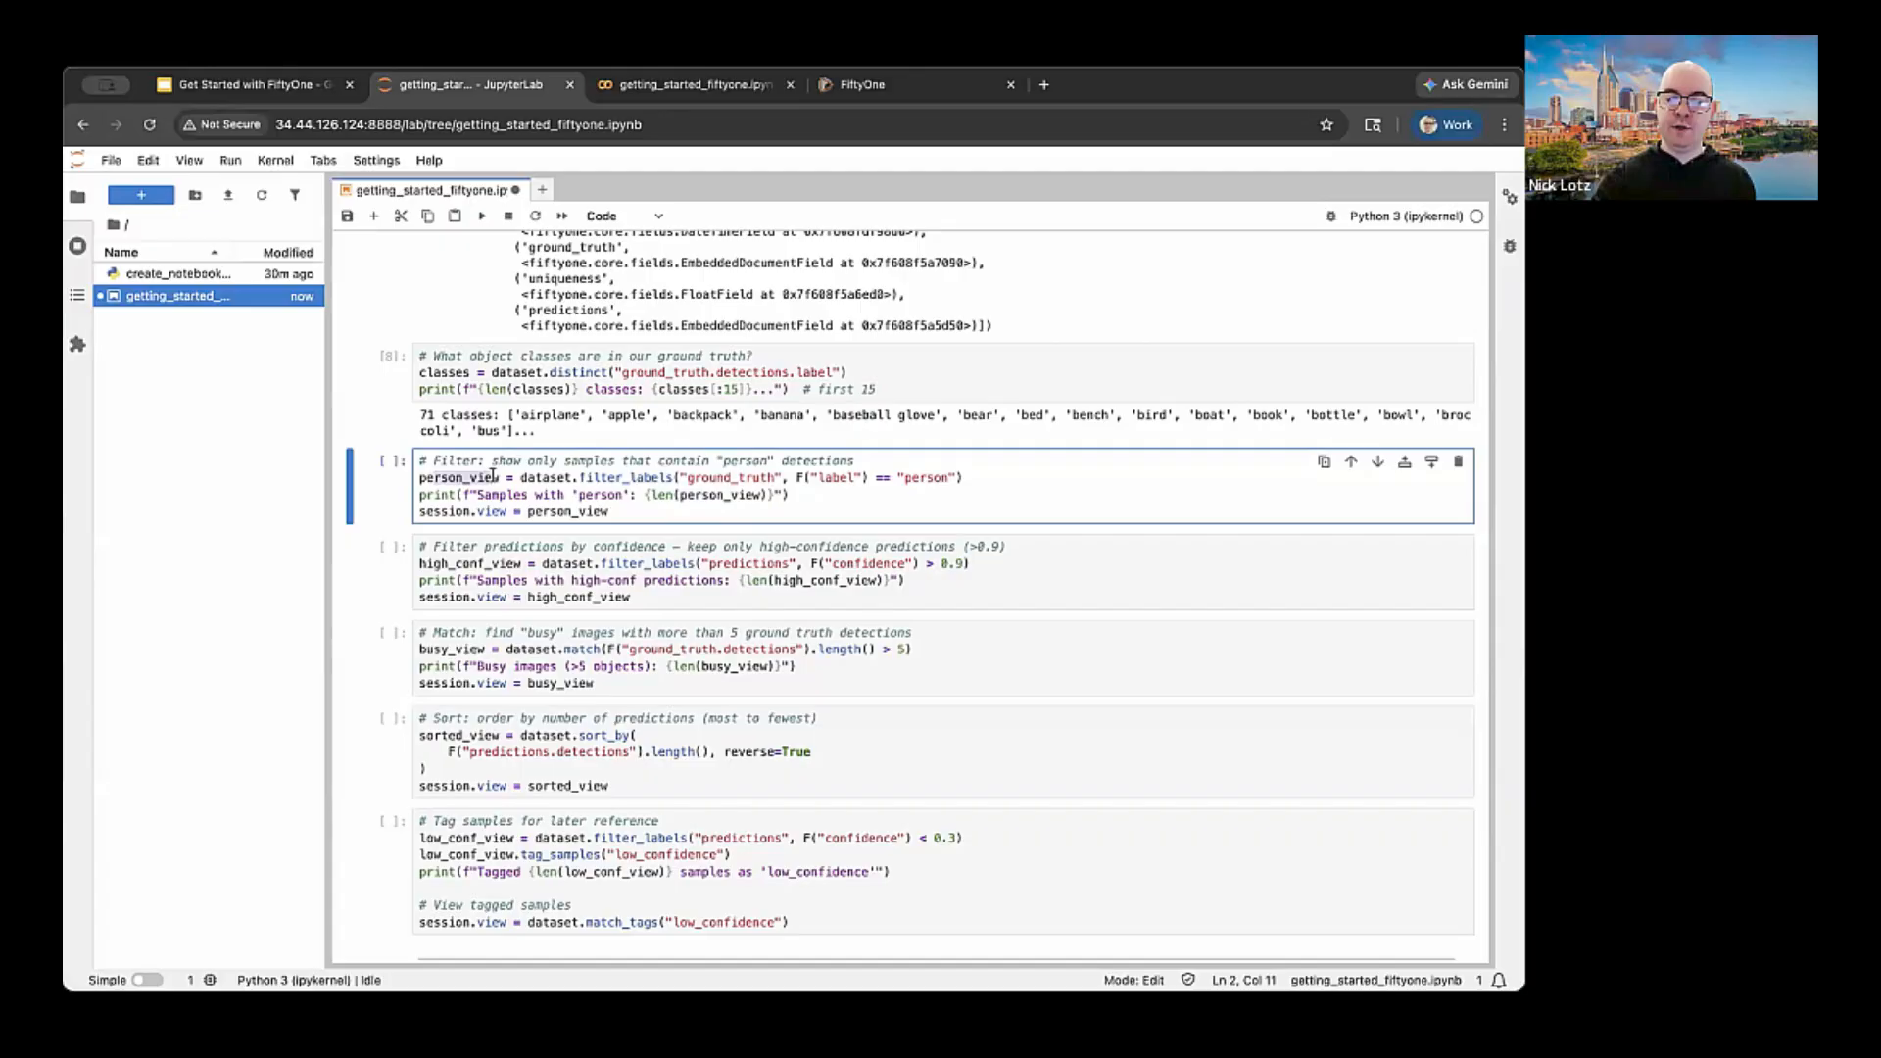
drag(421, 512, 578, 511)
click(578, 511)
click(482, 215)
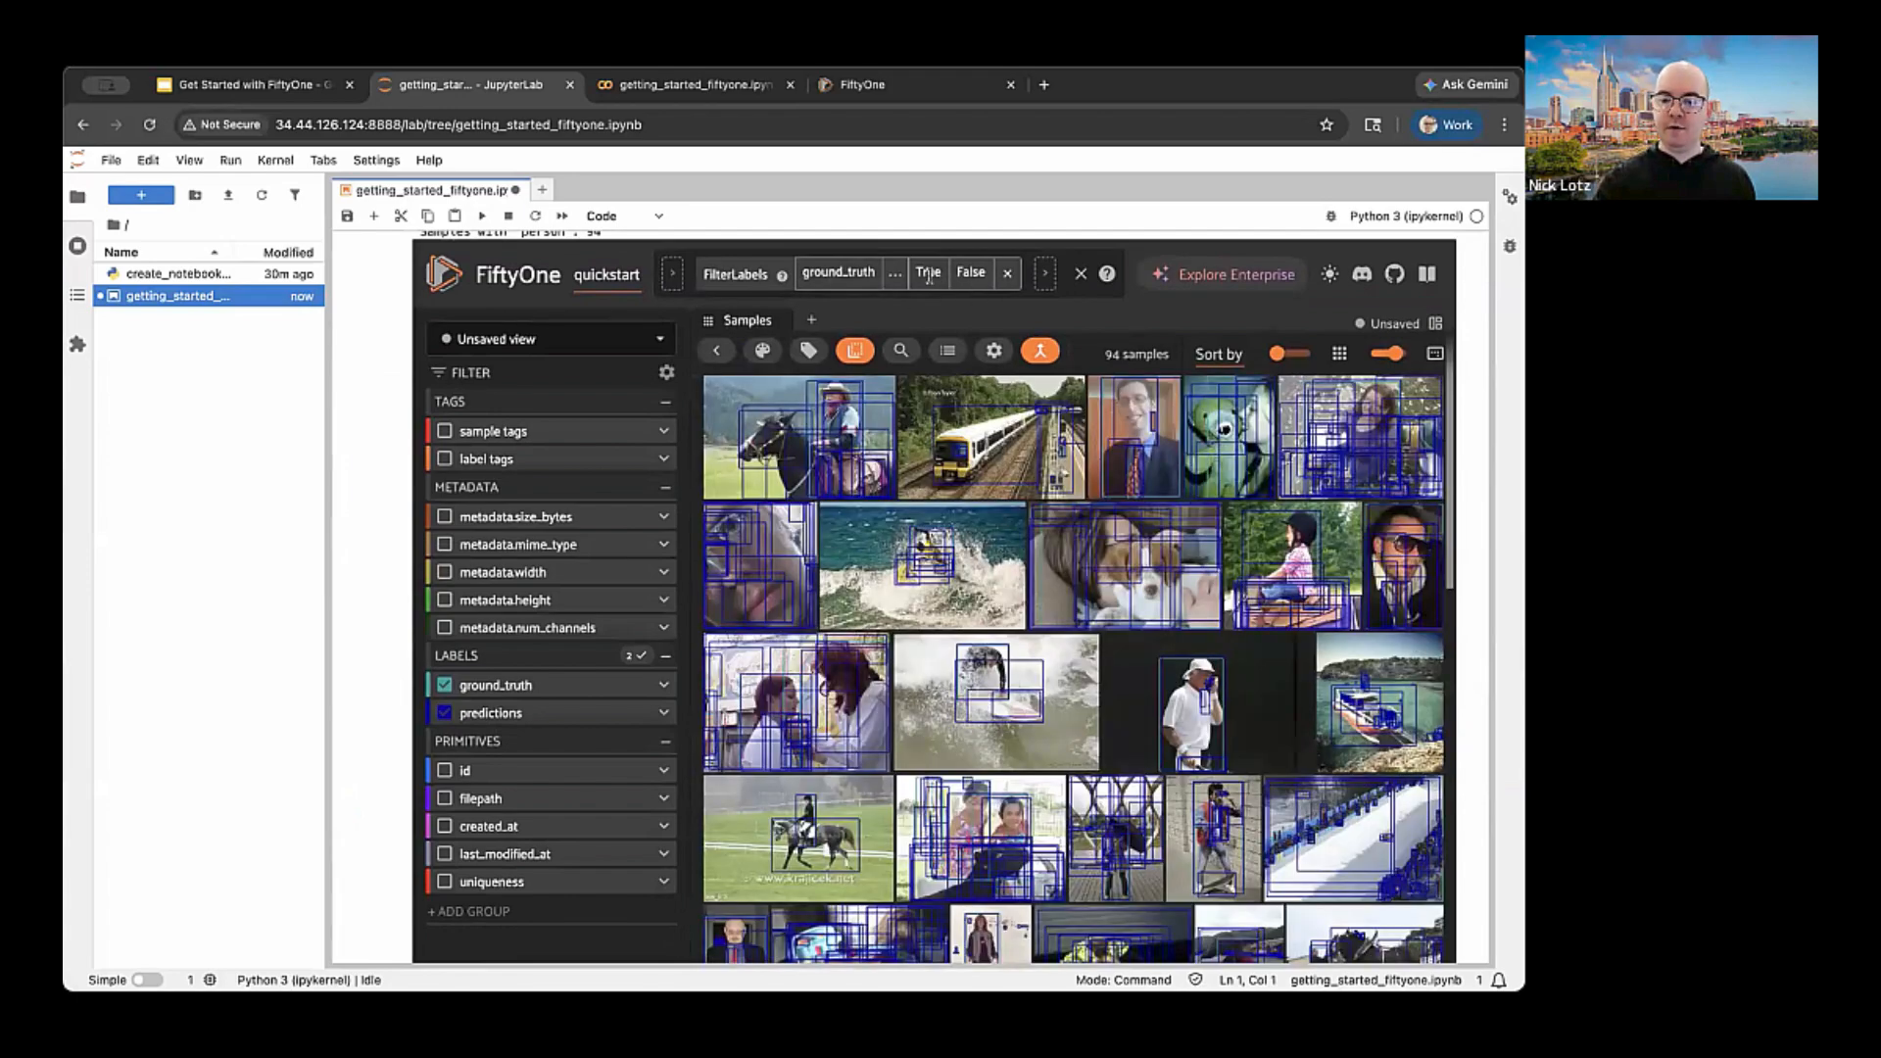
Look through the filtered person samples in the embedded App, down to the cell for high-confidence predictions
scroll(1106, 481, down, 1)
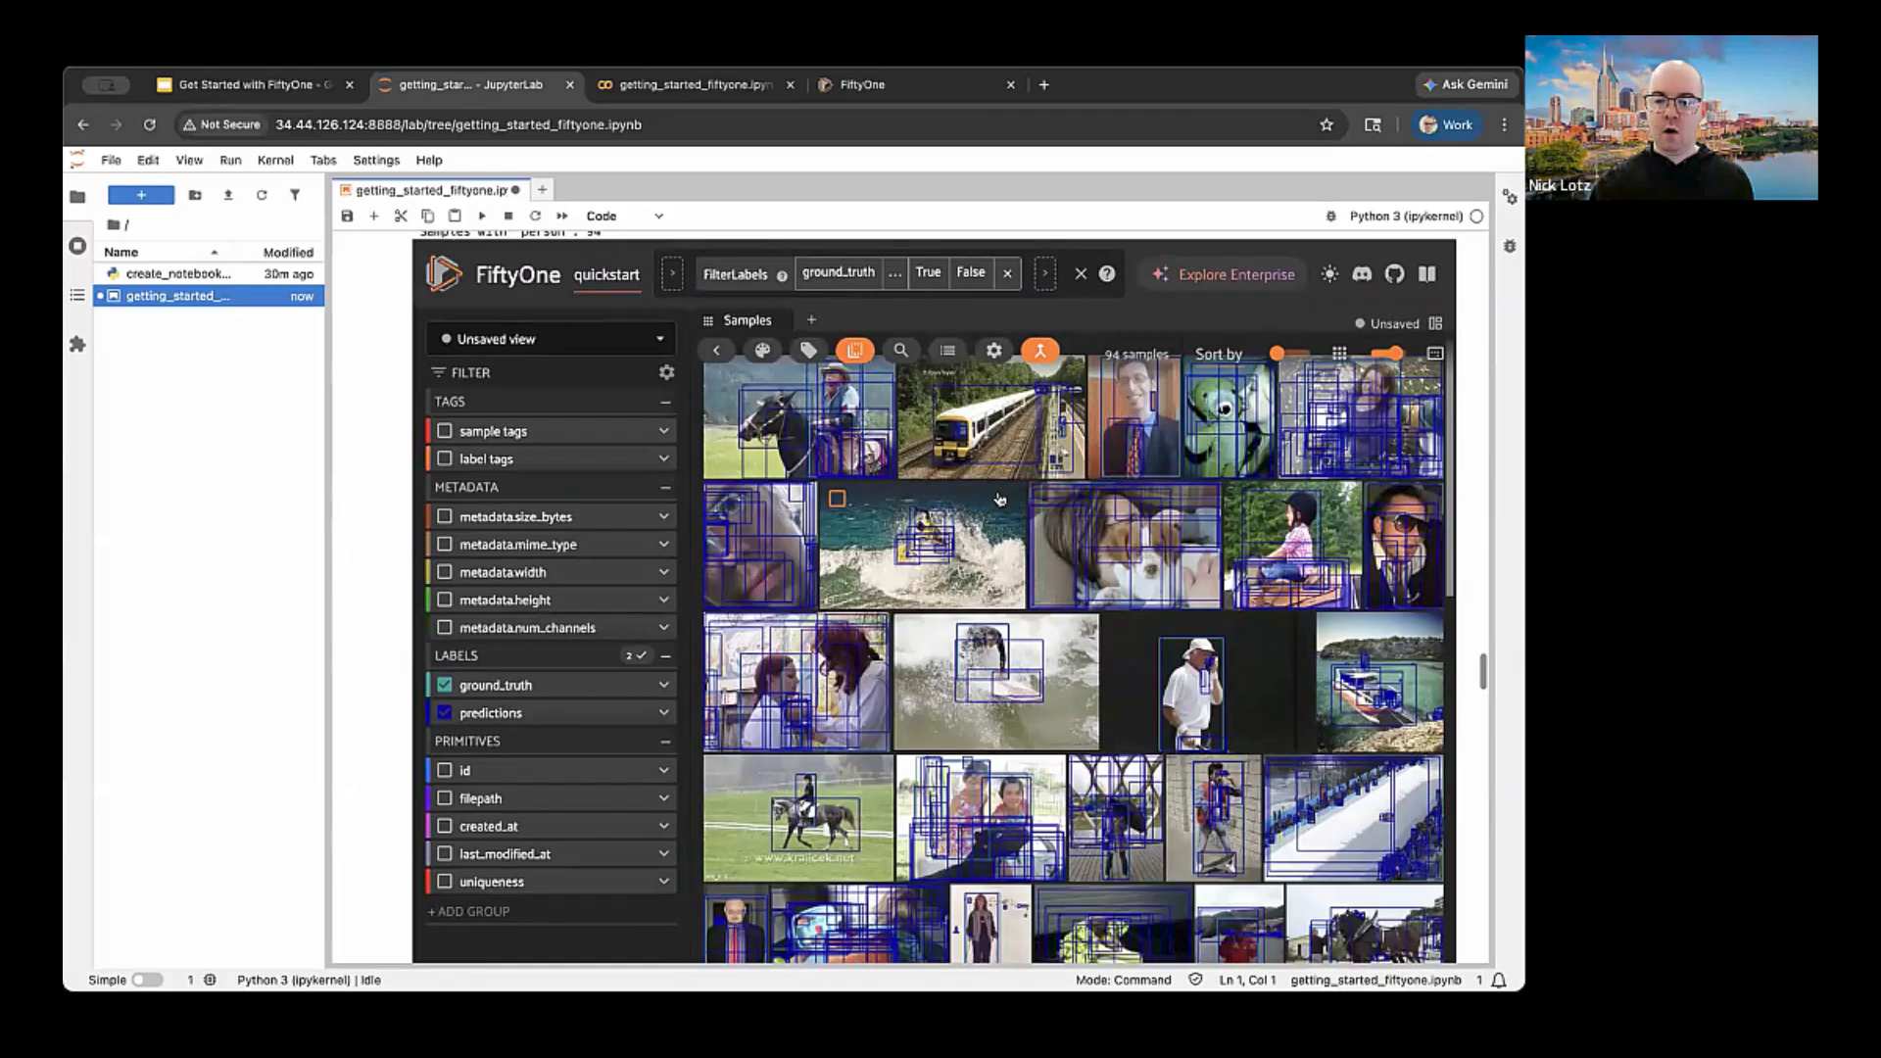
scroll(1106, 481, up, 1)
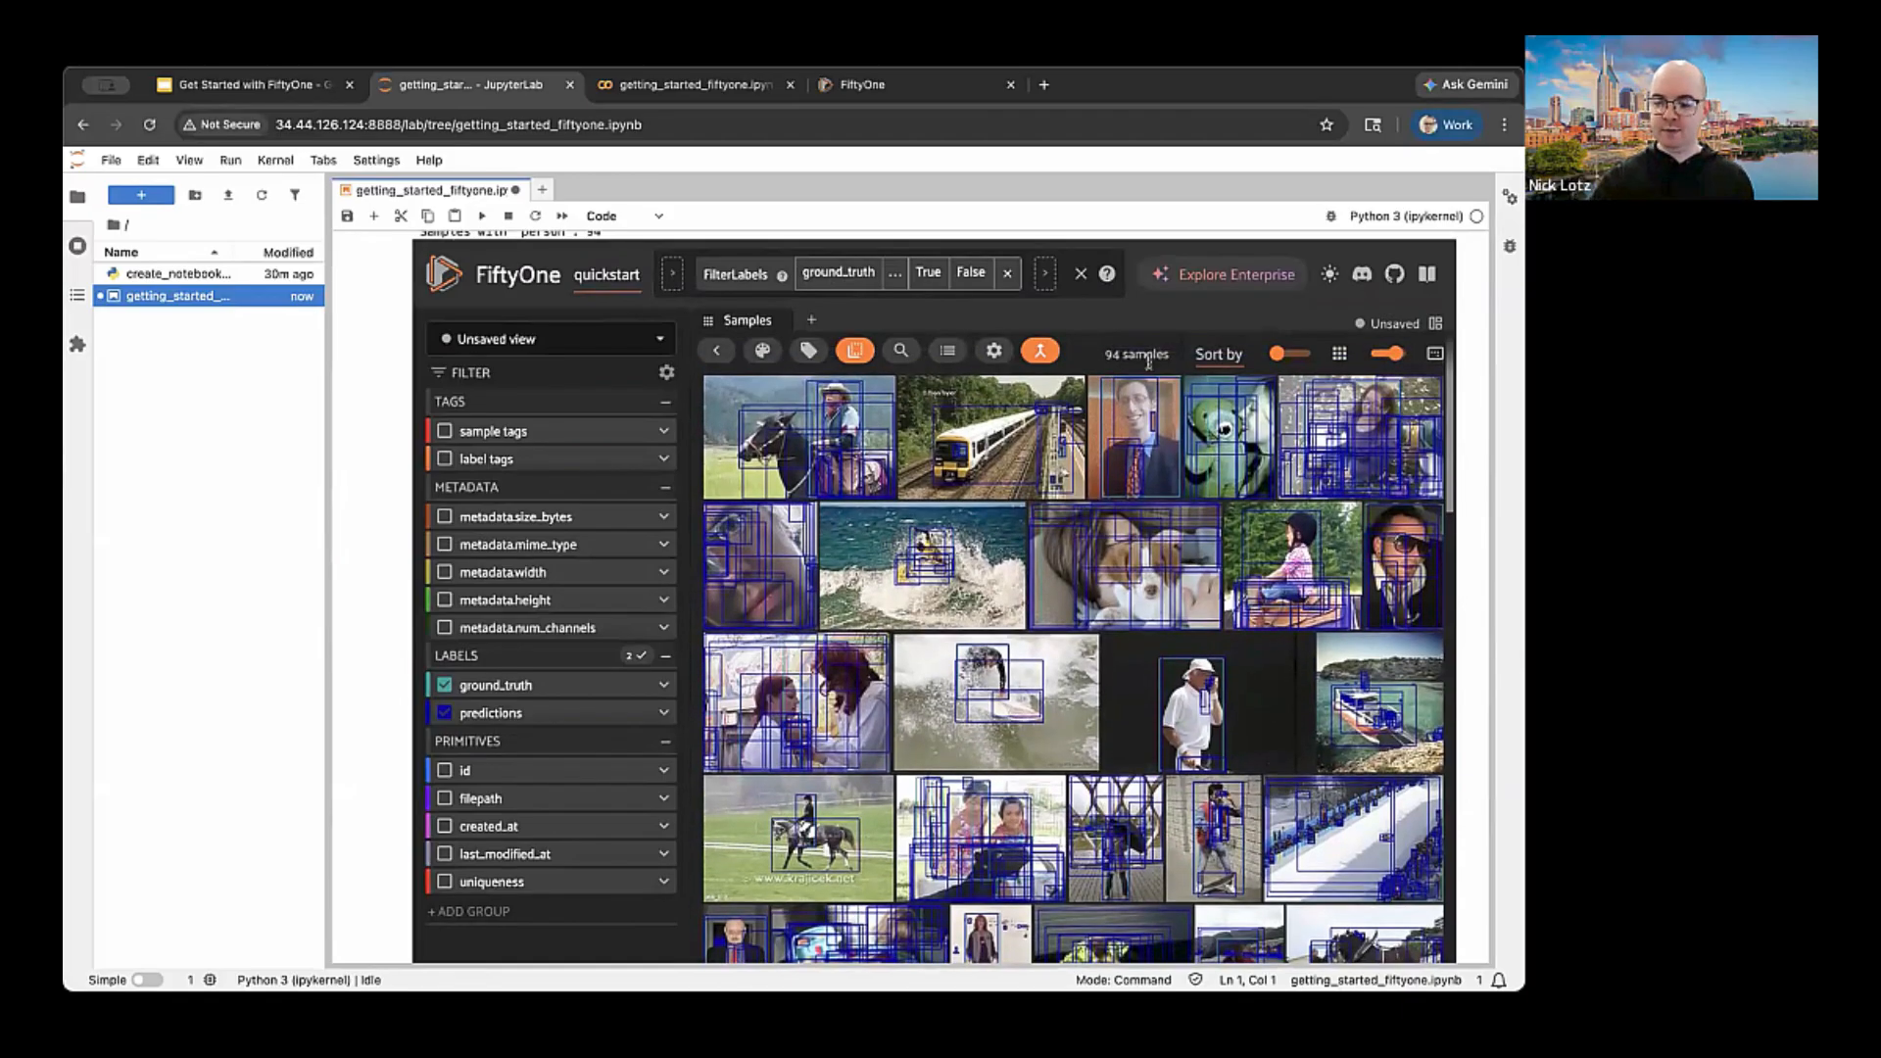
scroll(1105, 509, down, 5)
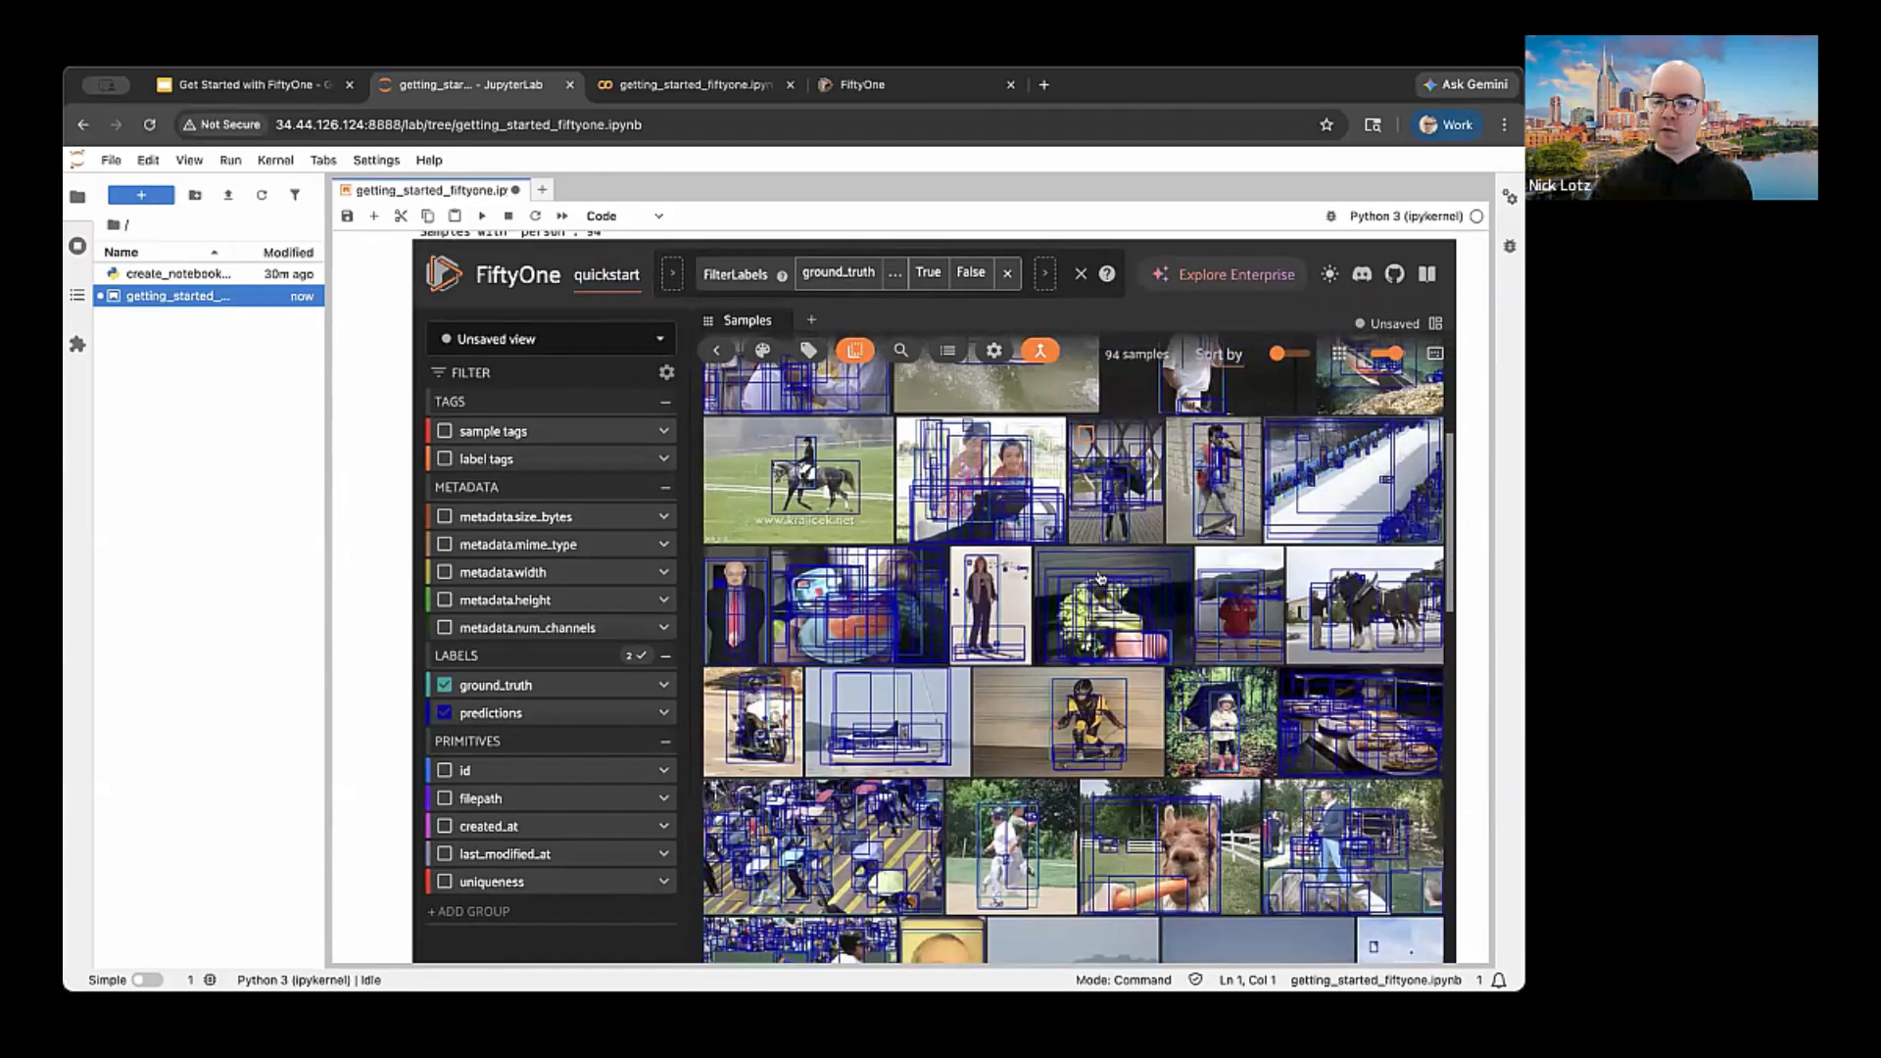
scroll(1108, 676, down, 3)
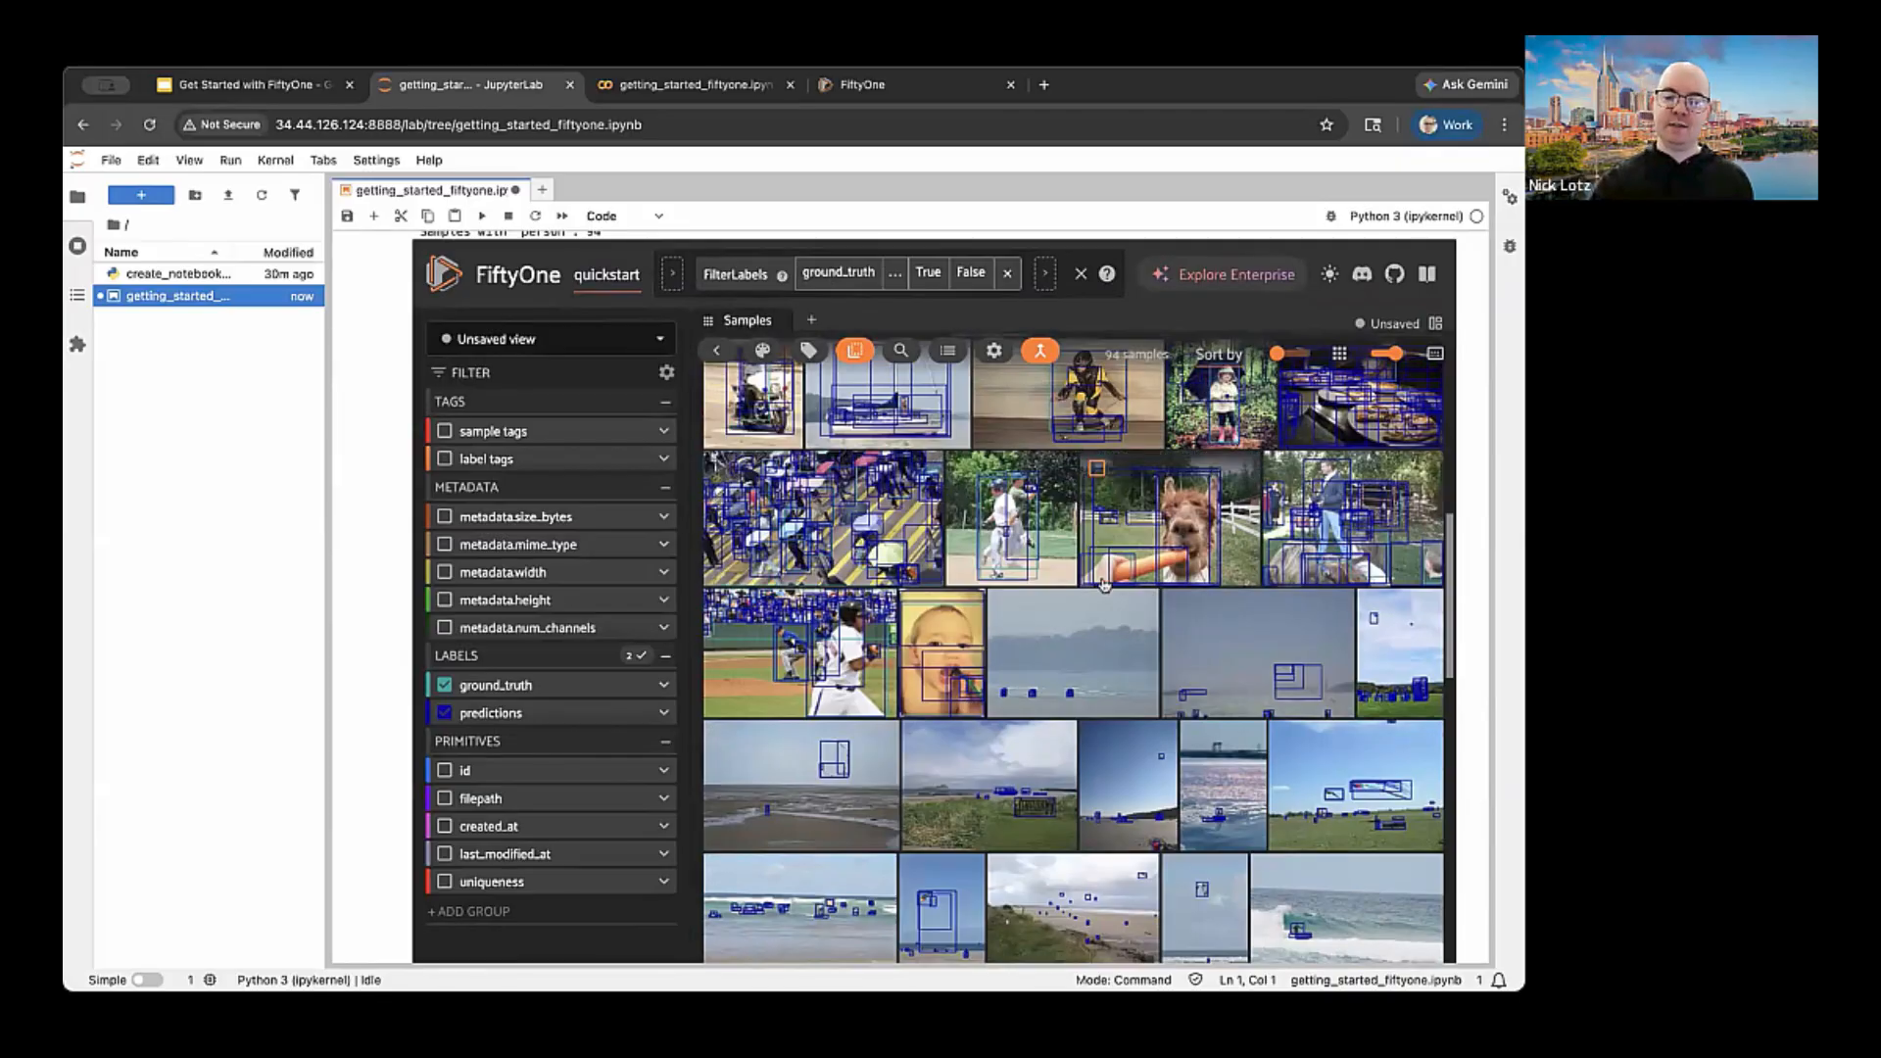
scroll(1097, 607, down, 3)
scroll(1027, 686, down, 2)
scroll(357, 772, down, 2)
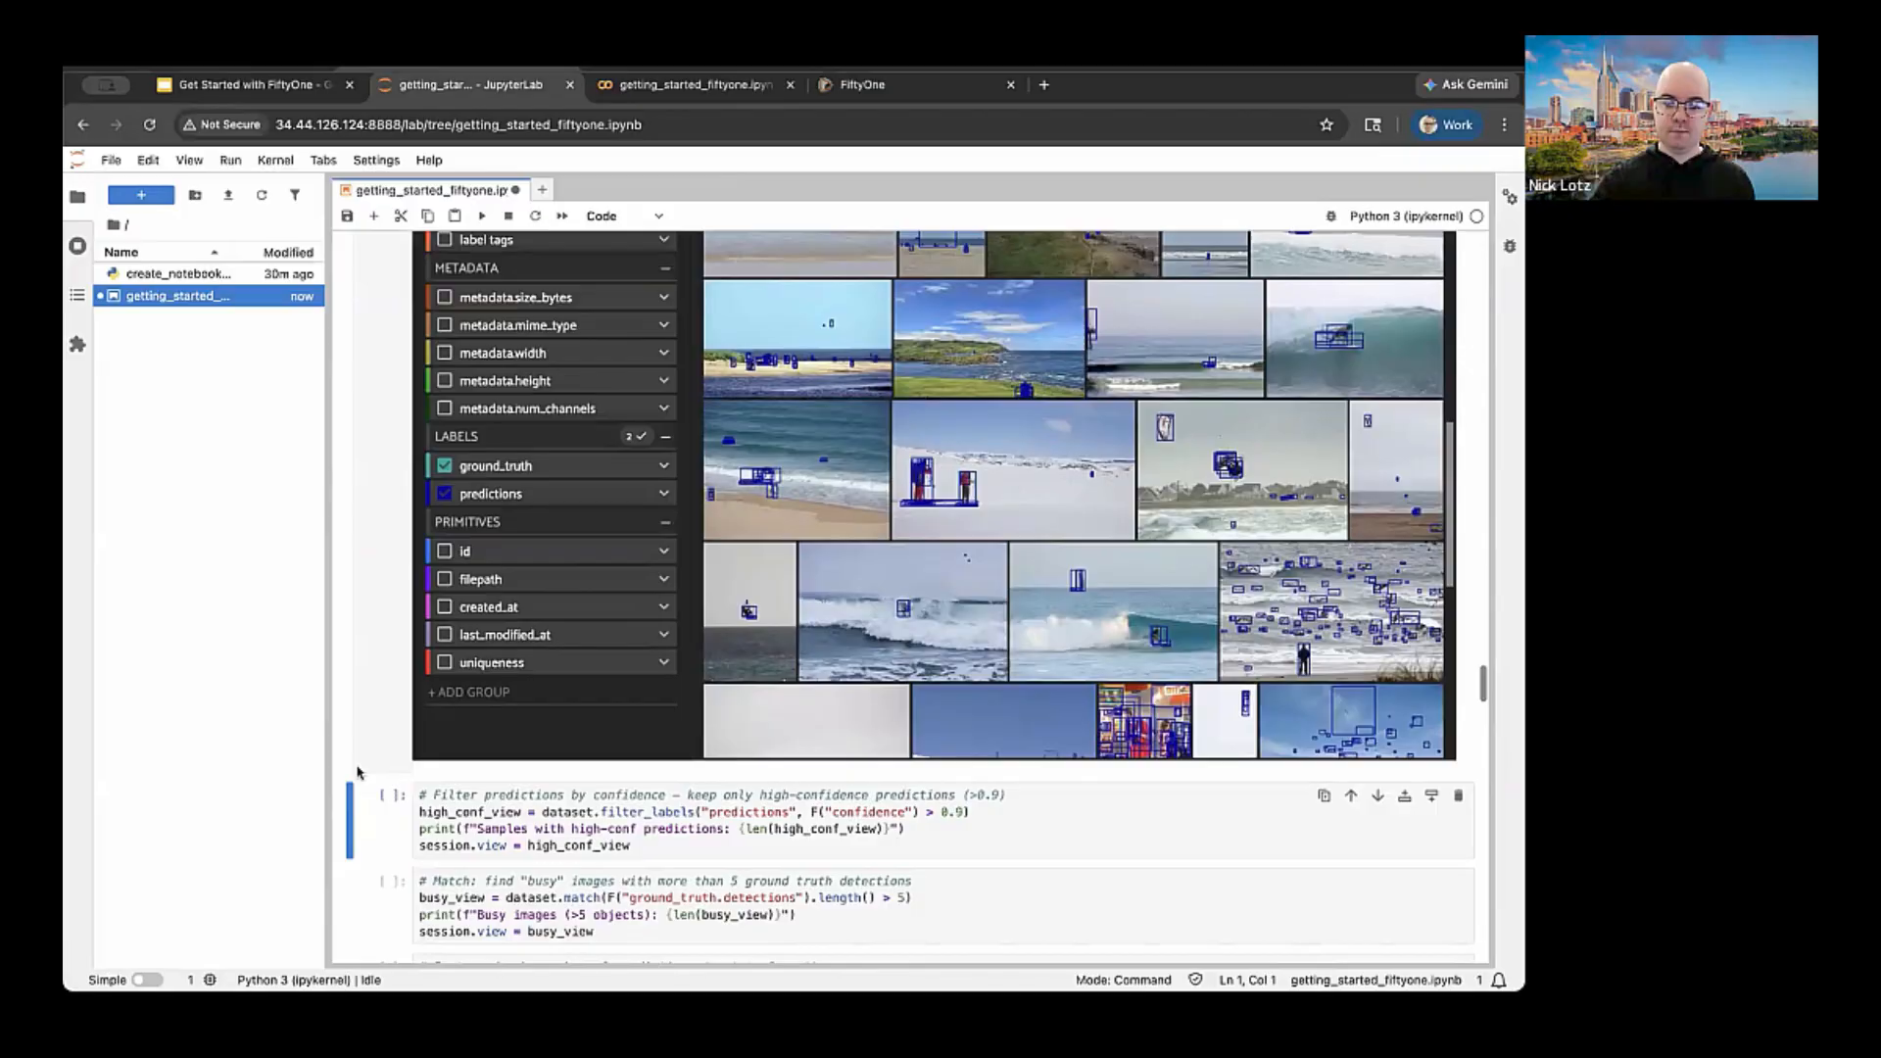
scroll(357, 772, down, 3)
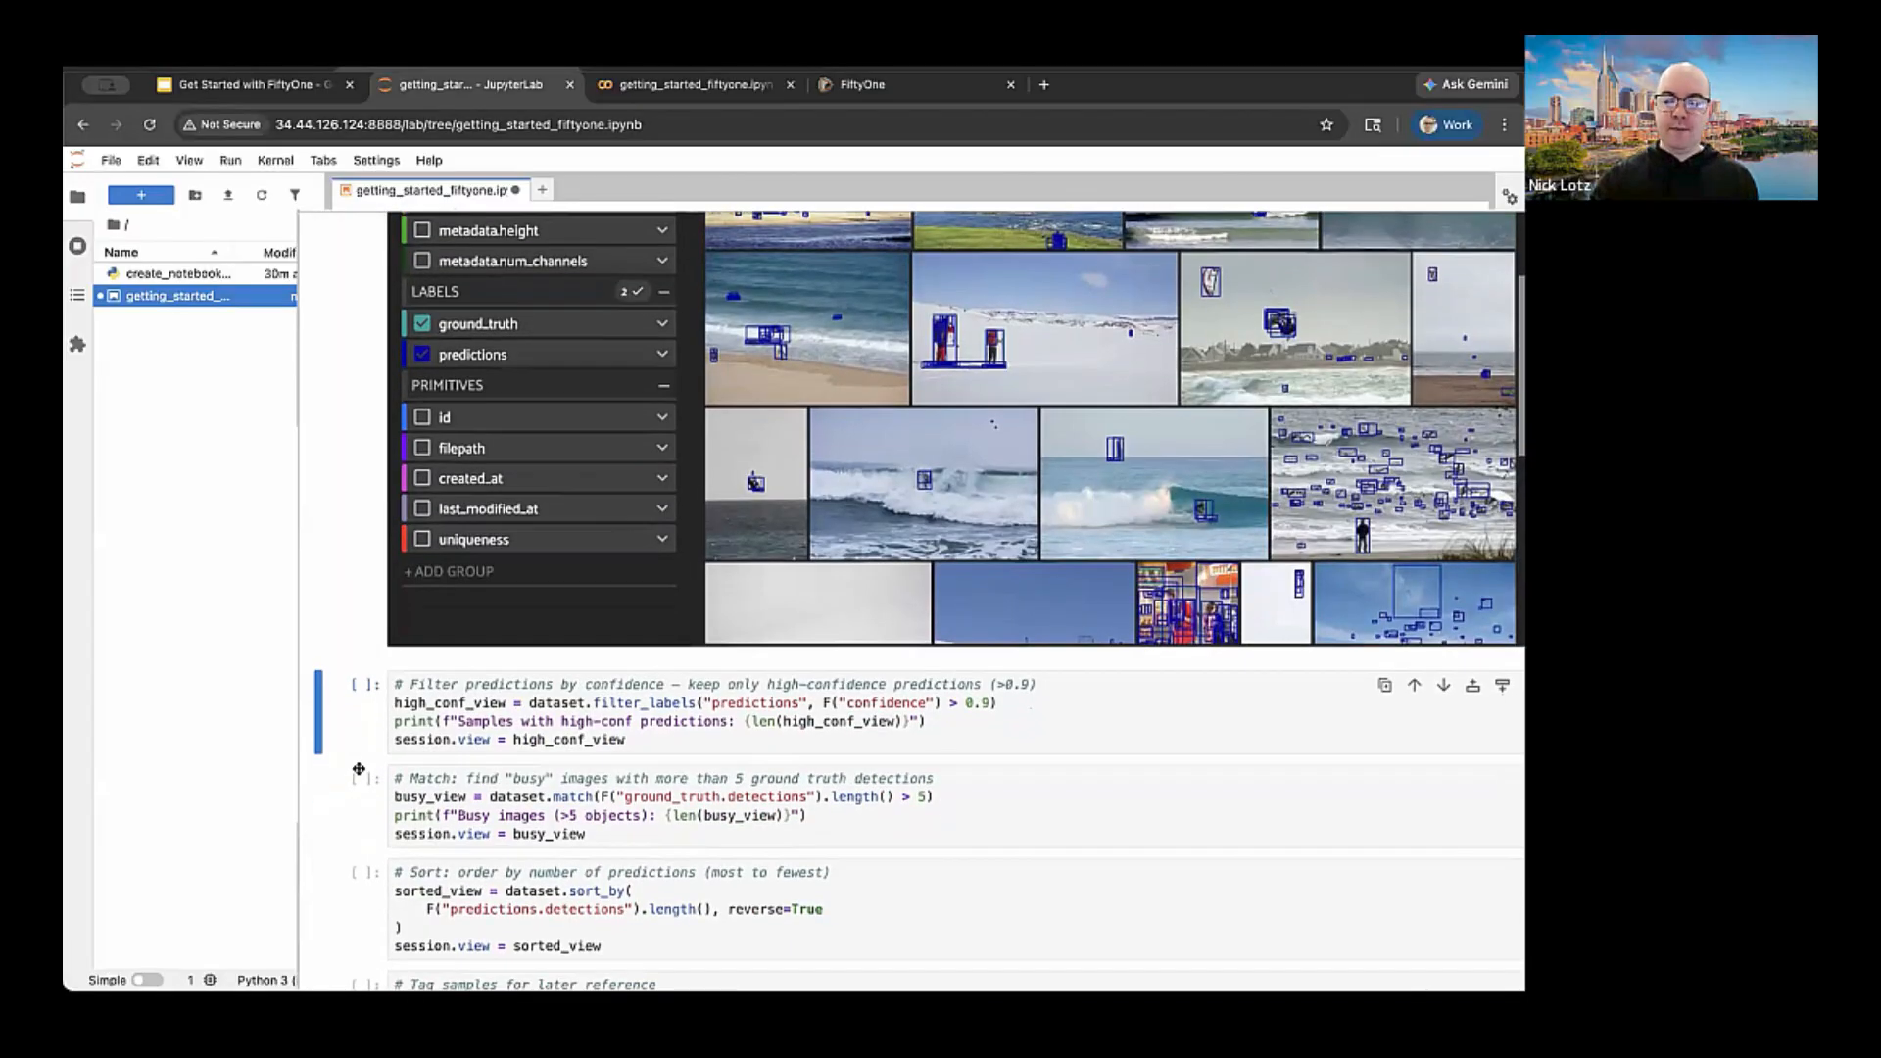
scroll(575, 453, up, 2)
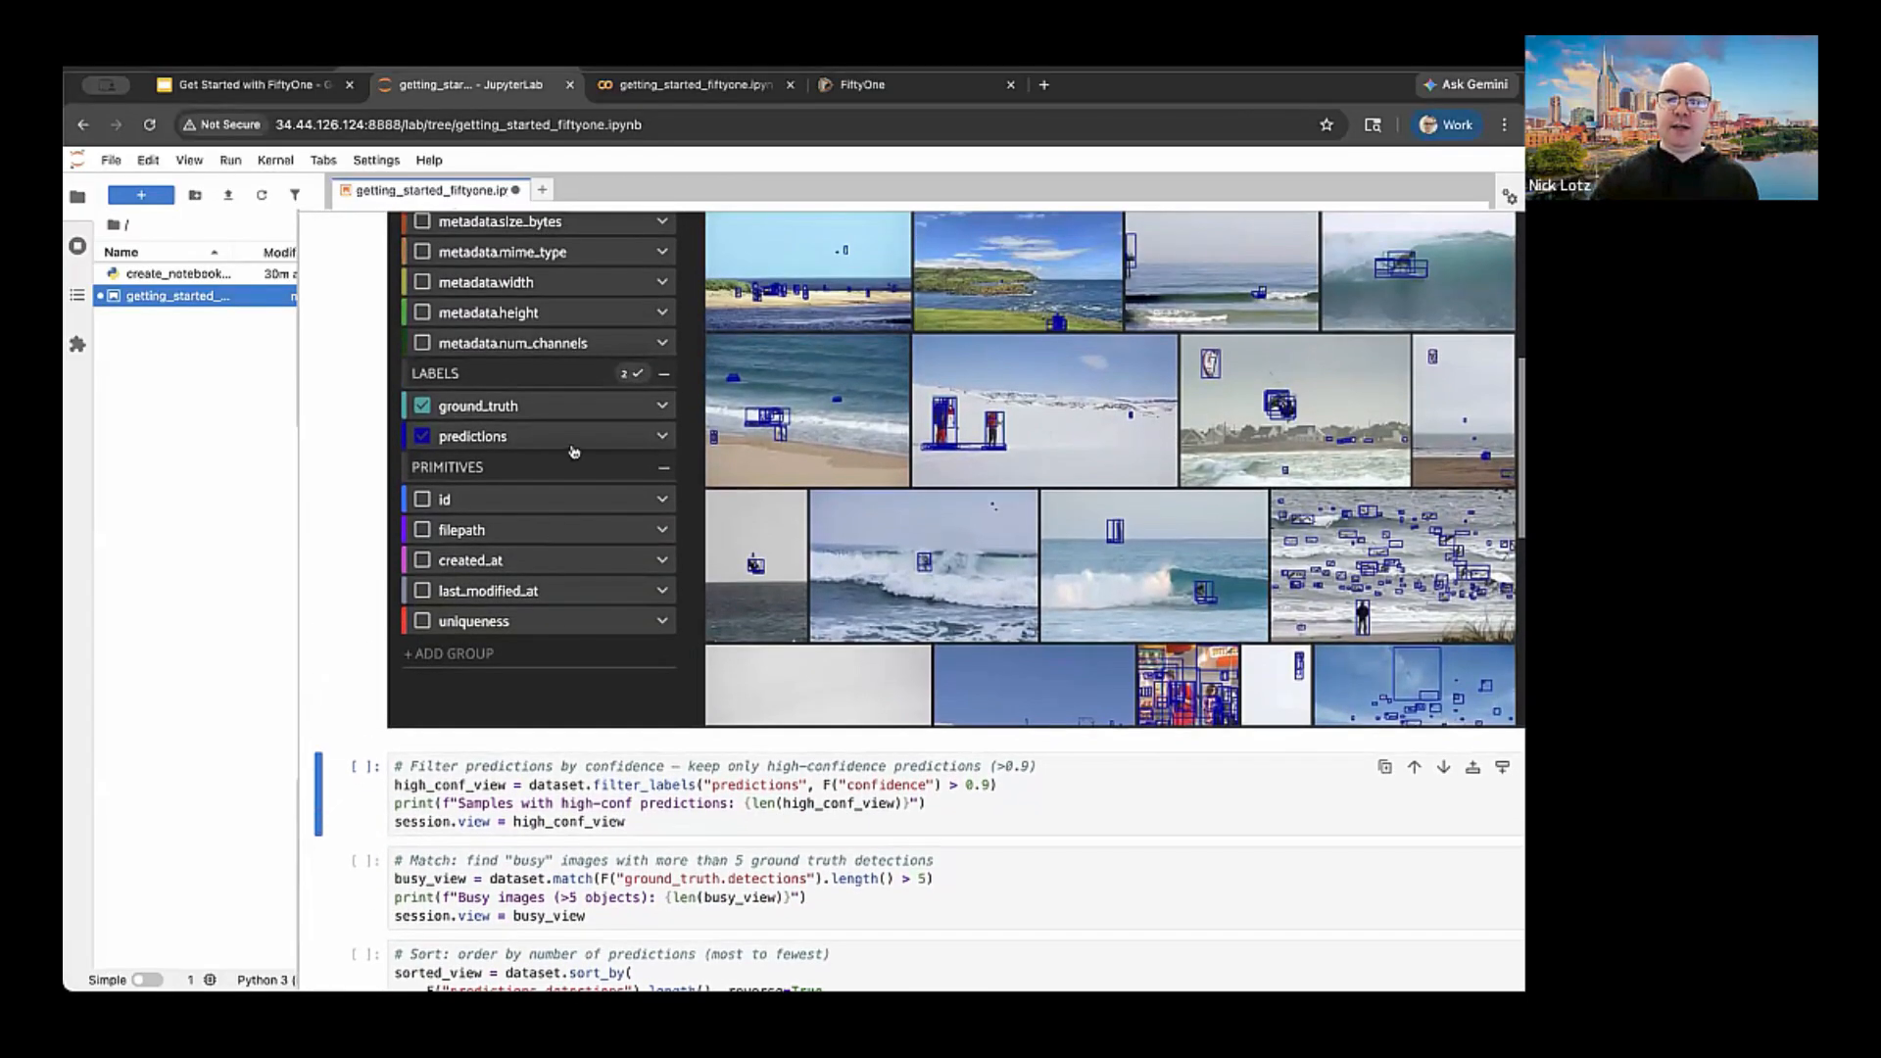
Check the confidence range of predictions in the embedded App's filters, and run the cell that keeps only predictions with confidence above 0.9
scroll(509, 710, down, 1)
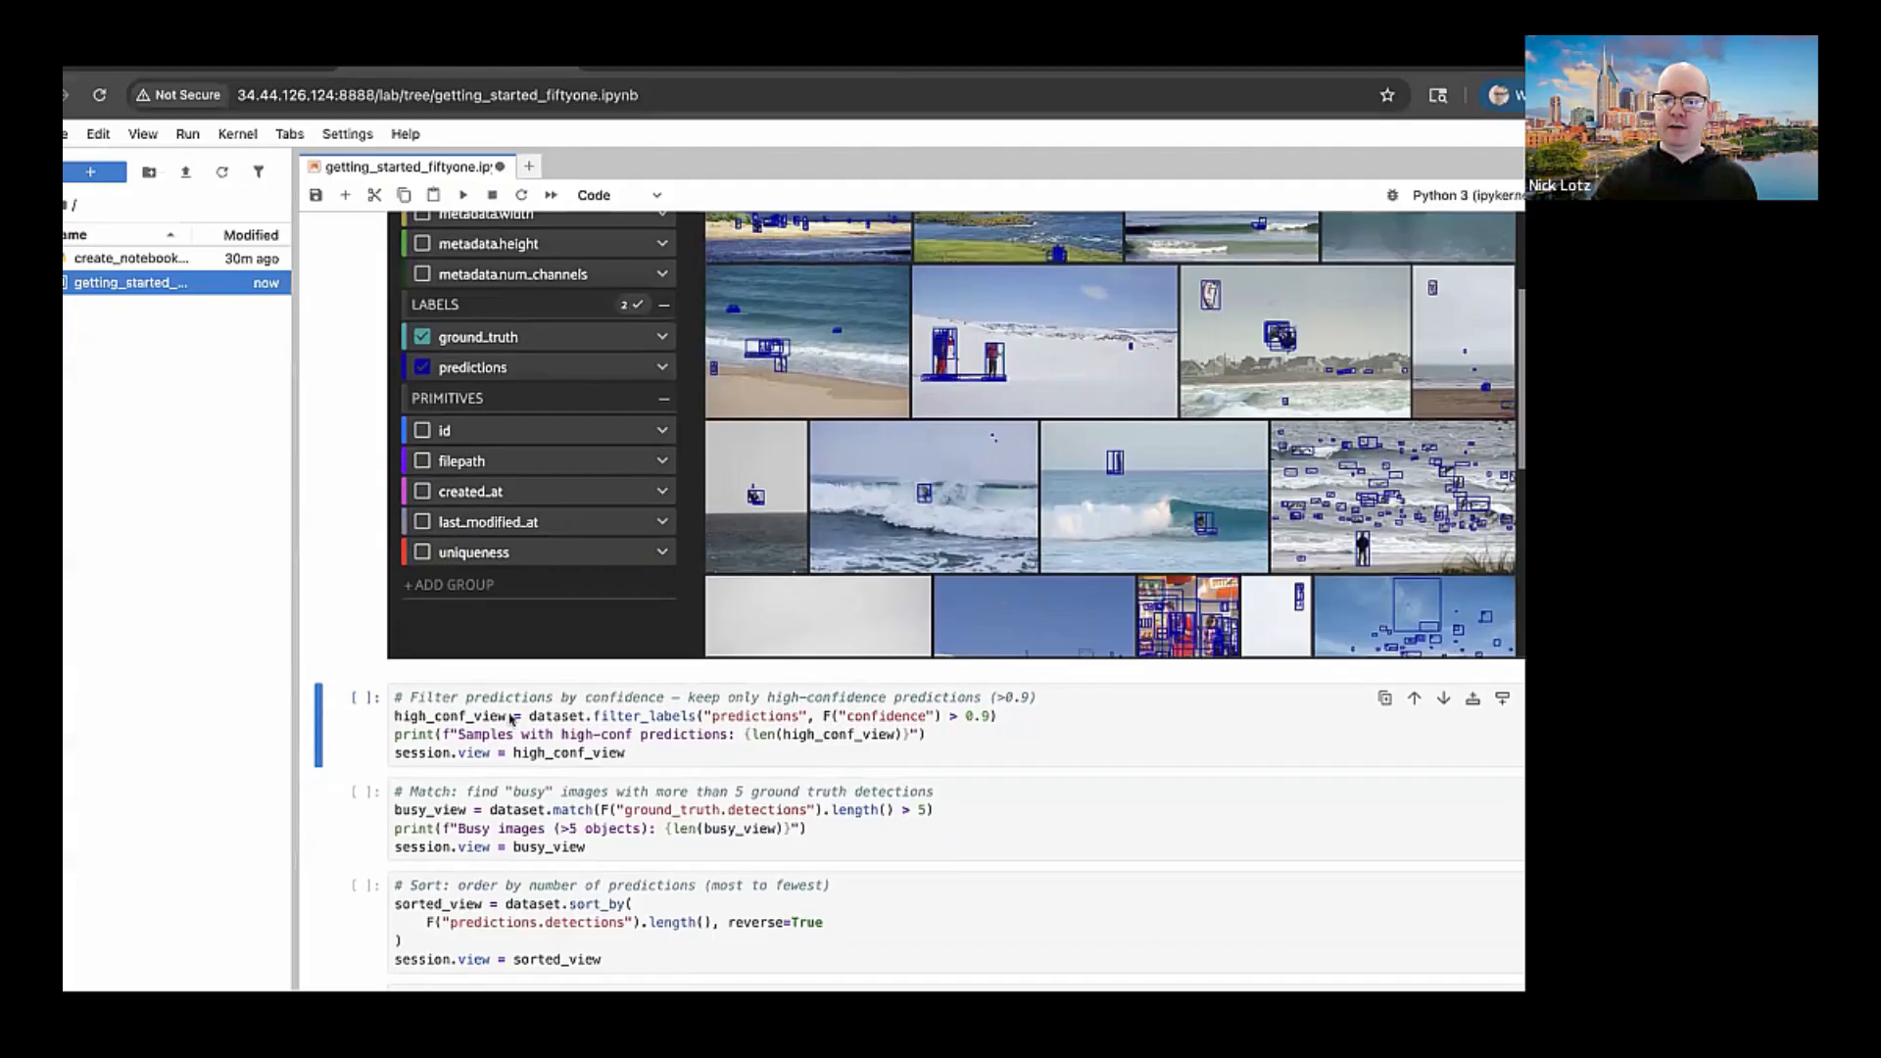
scroll(590, 461, up, 2)
click(662, 469)
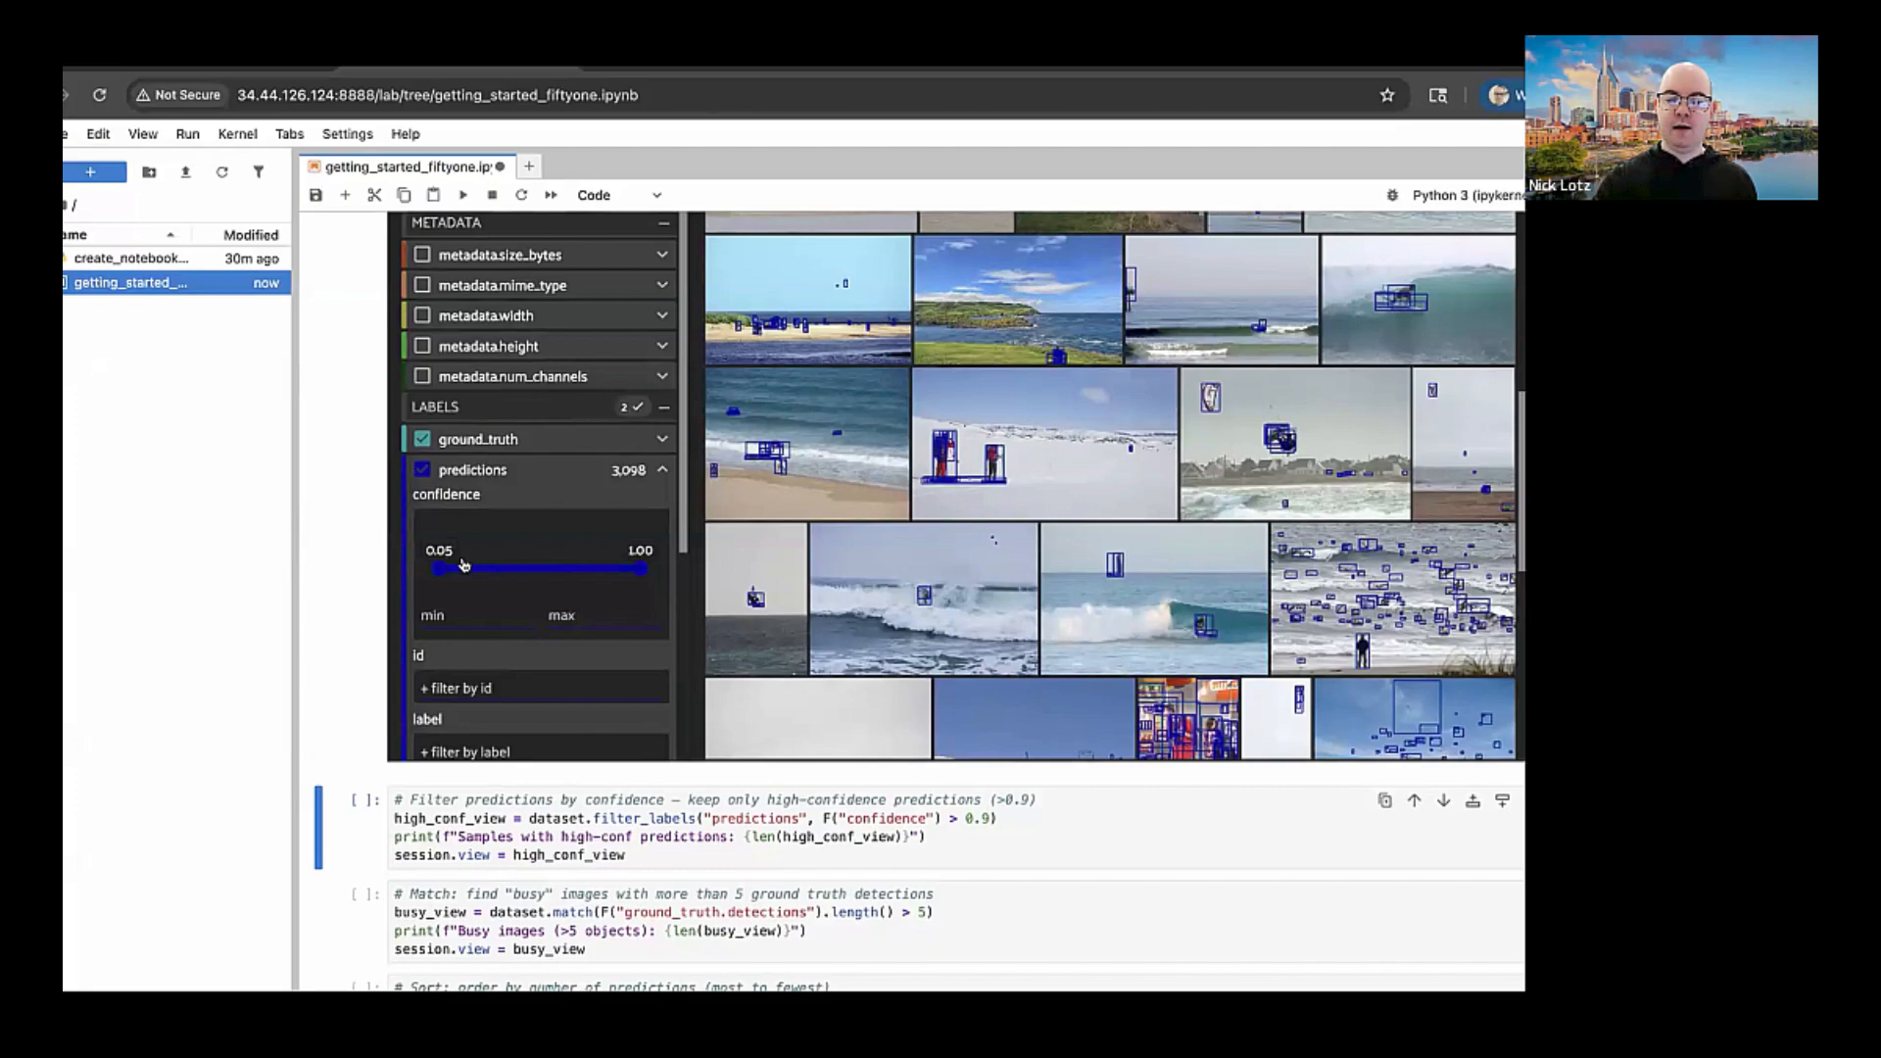
scroll(603, 652, down, 3)
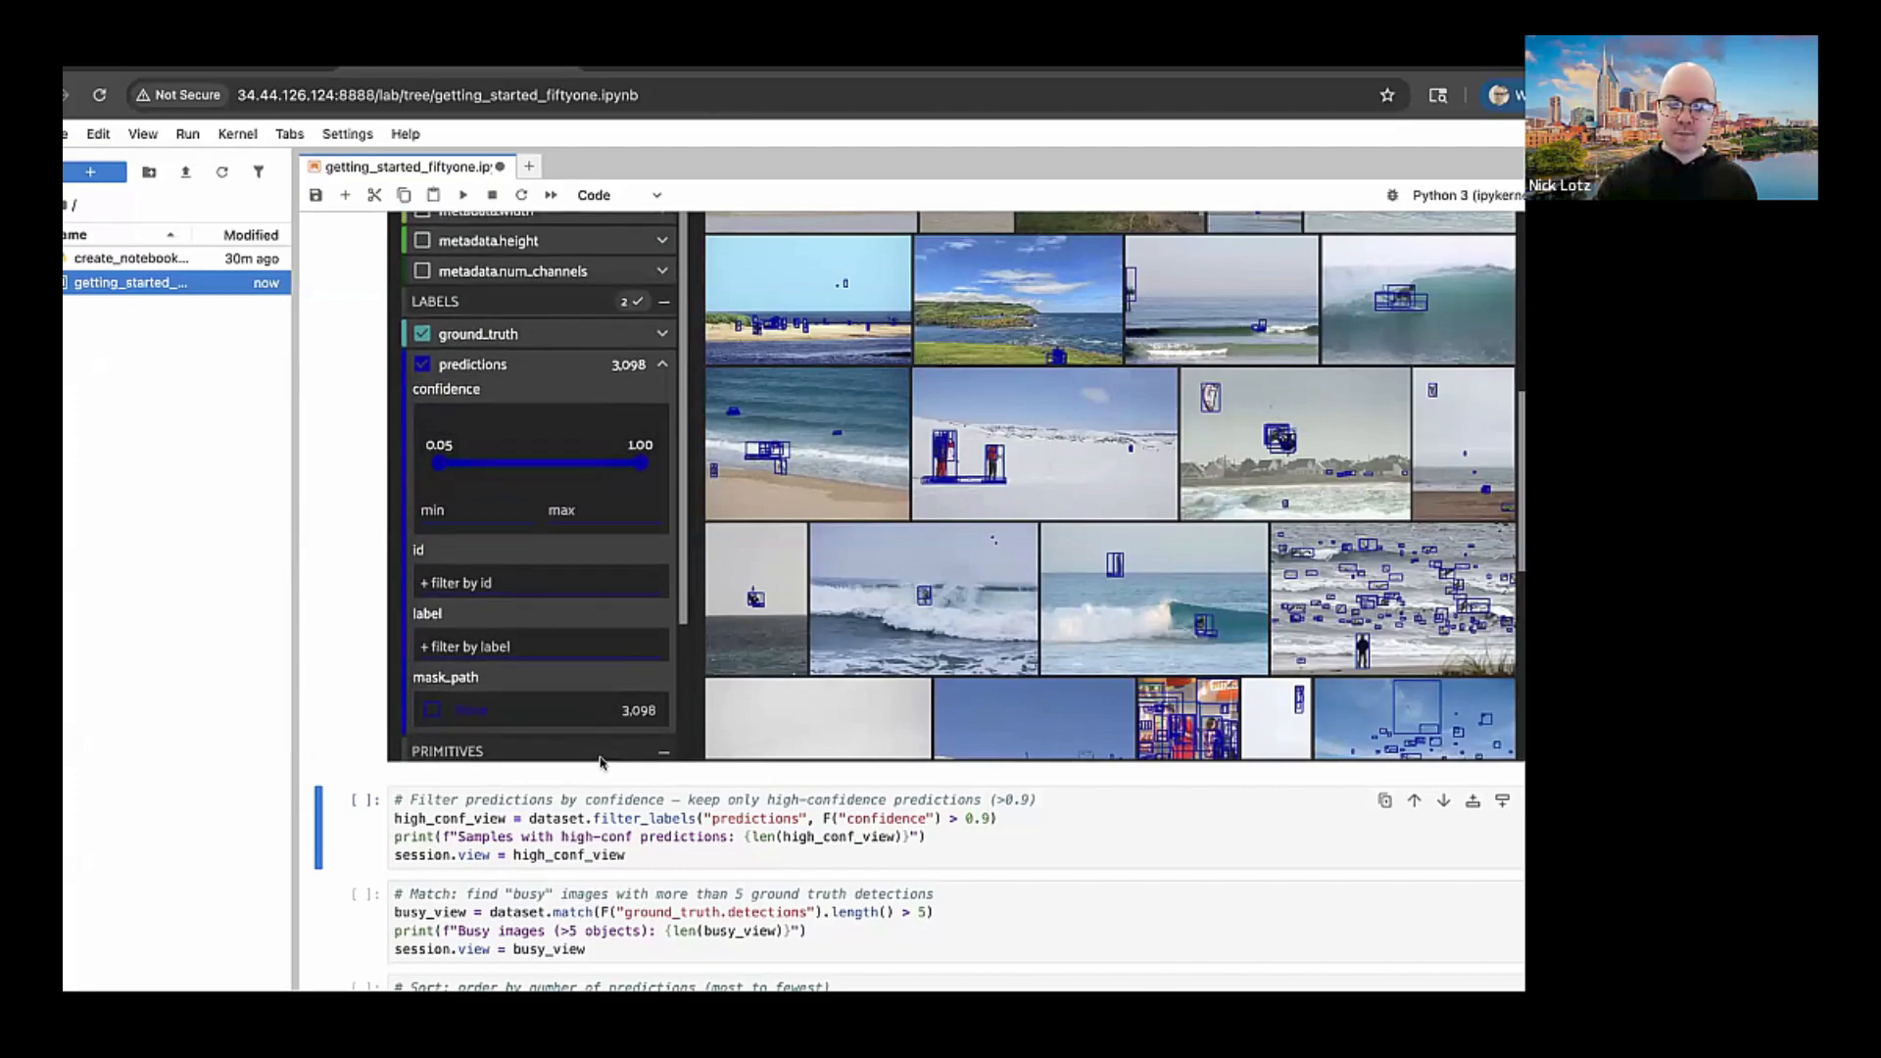
scroll(600, 759, down, 3)
scroll(601, 760, down, 1)
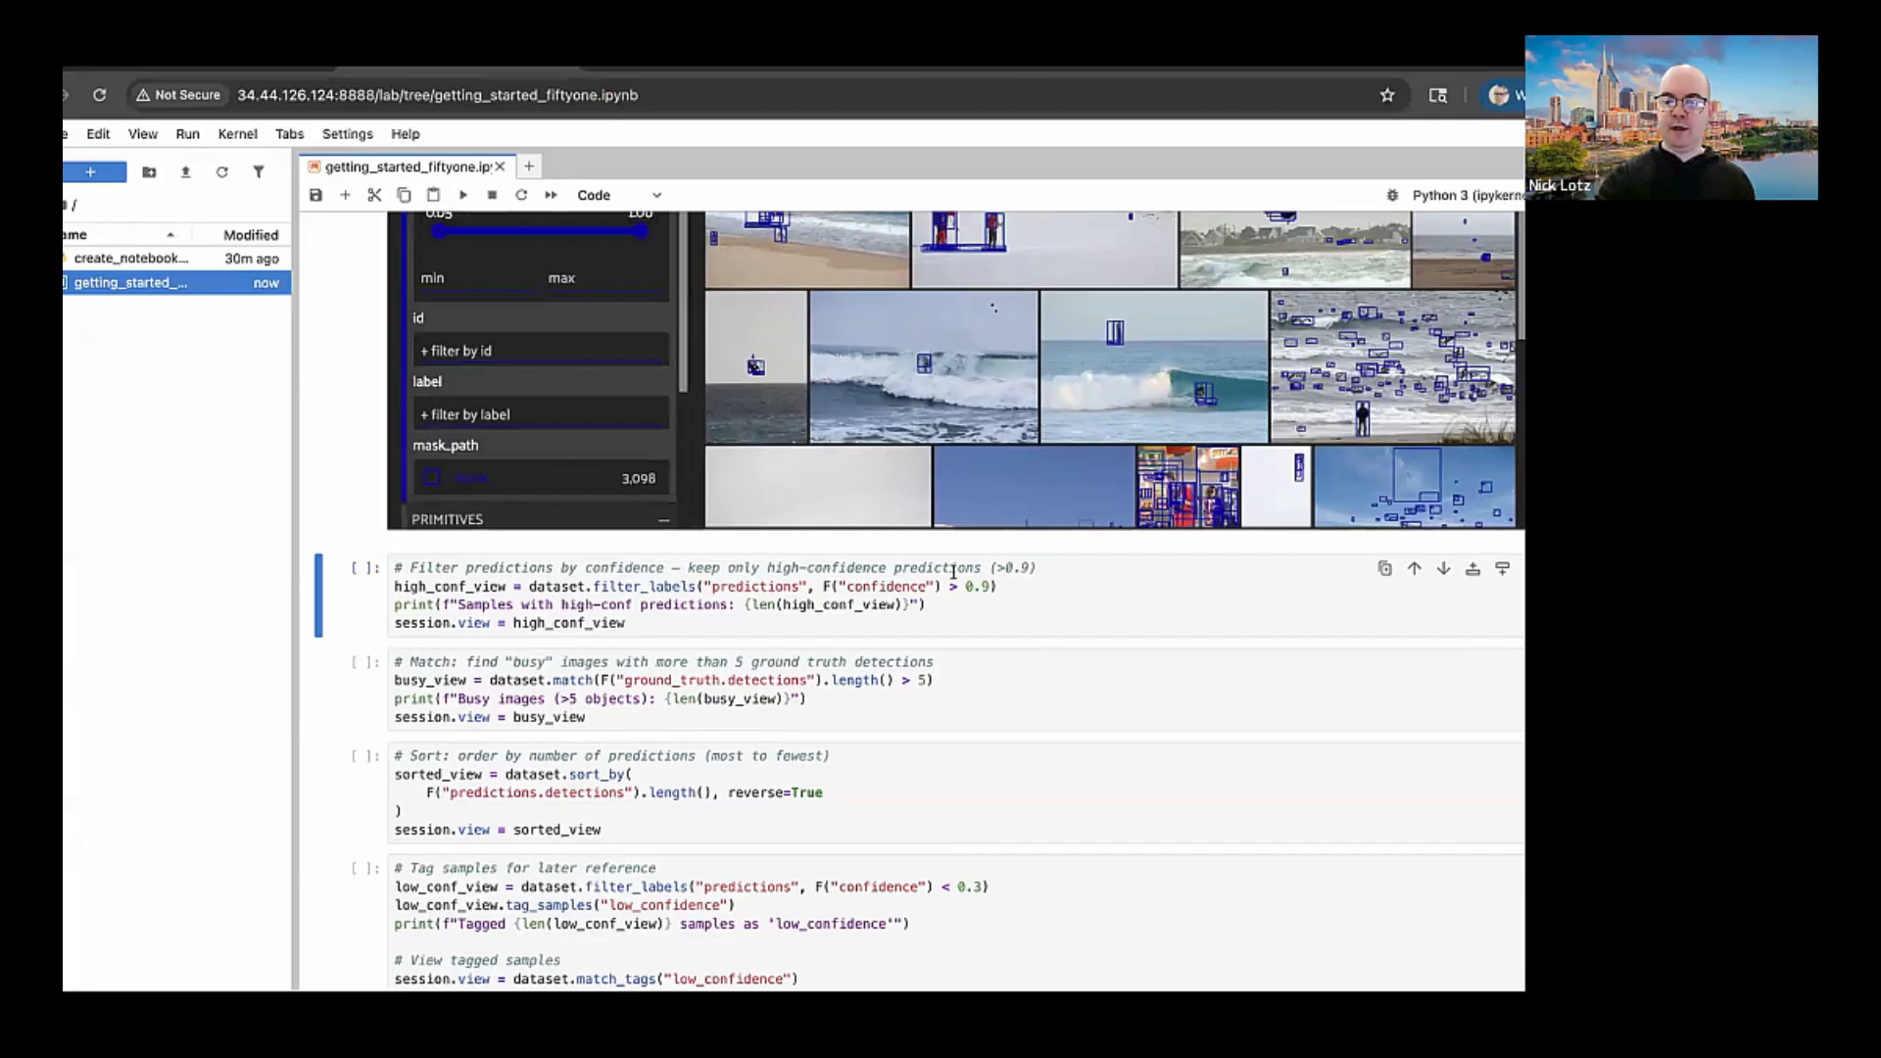
click(462, 195)
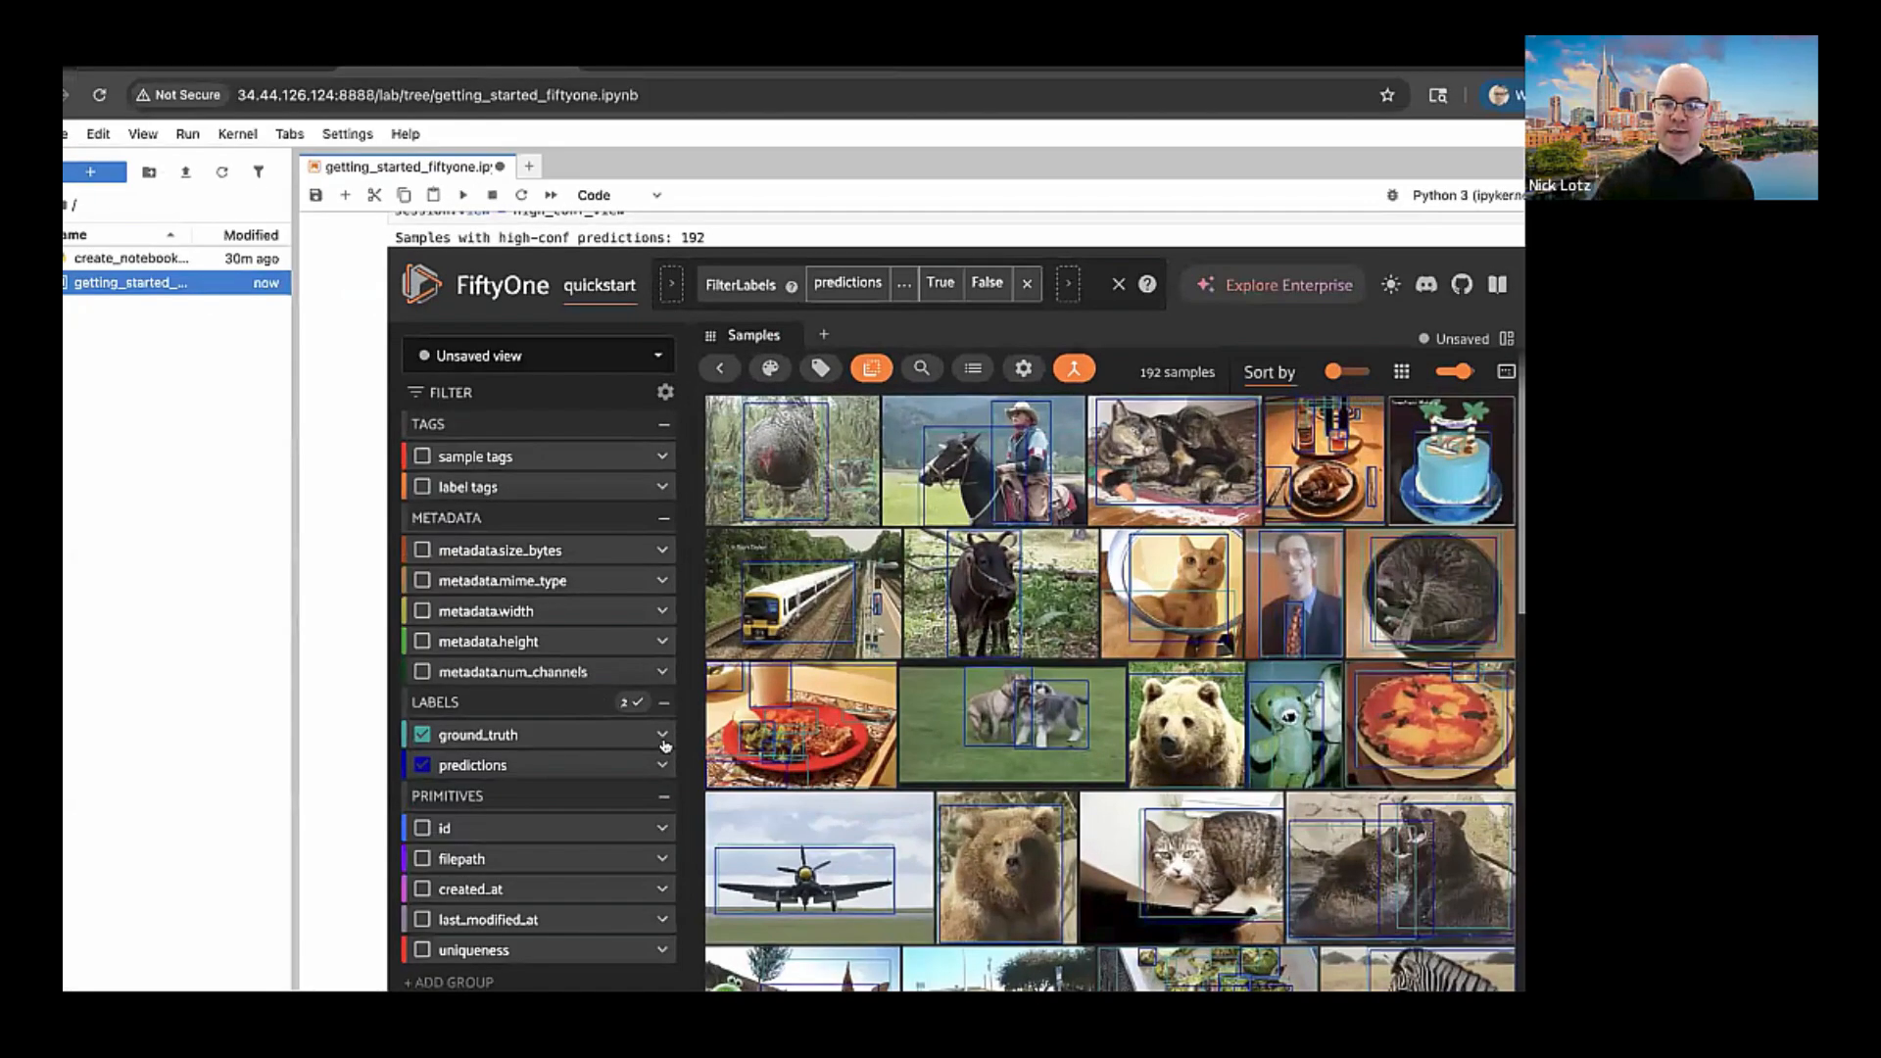
Examine the confidence range of the filtered predictions and look through the high-confidence samples in the embedded App
click(662, 764)
scroll(644, 717, down, 2)
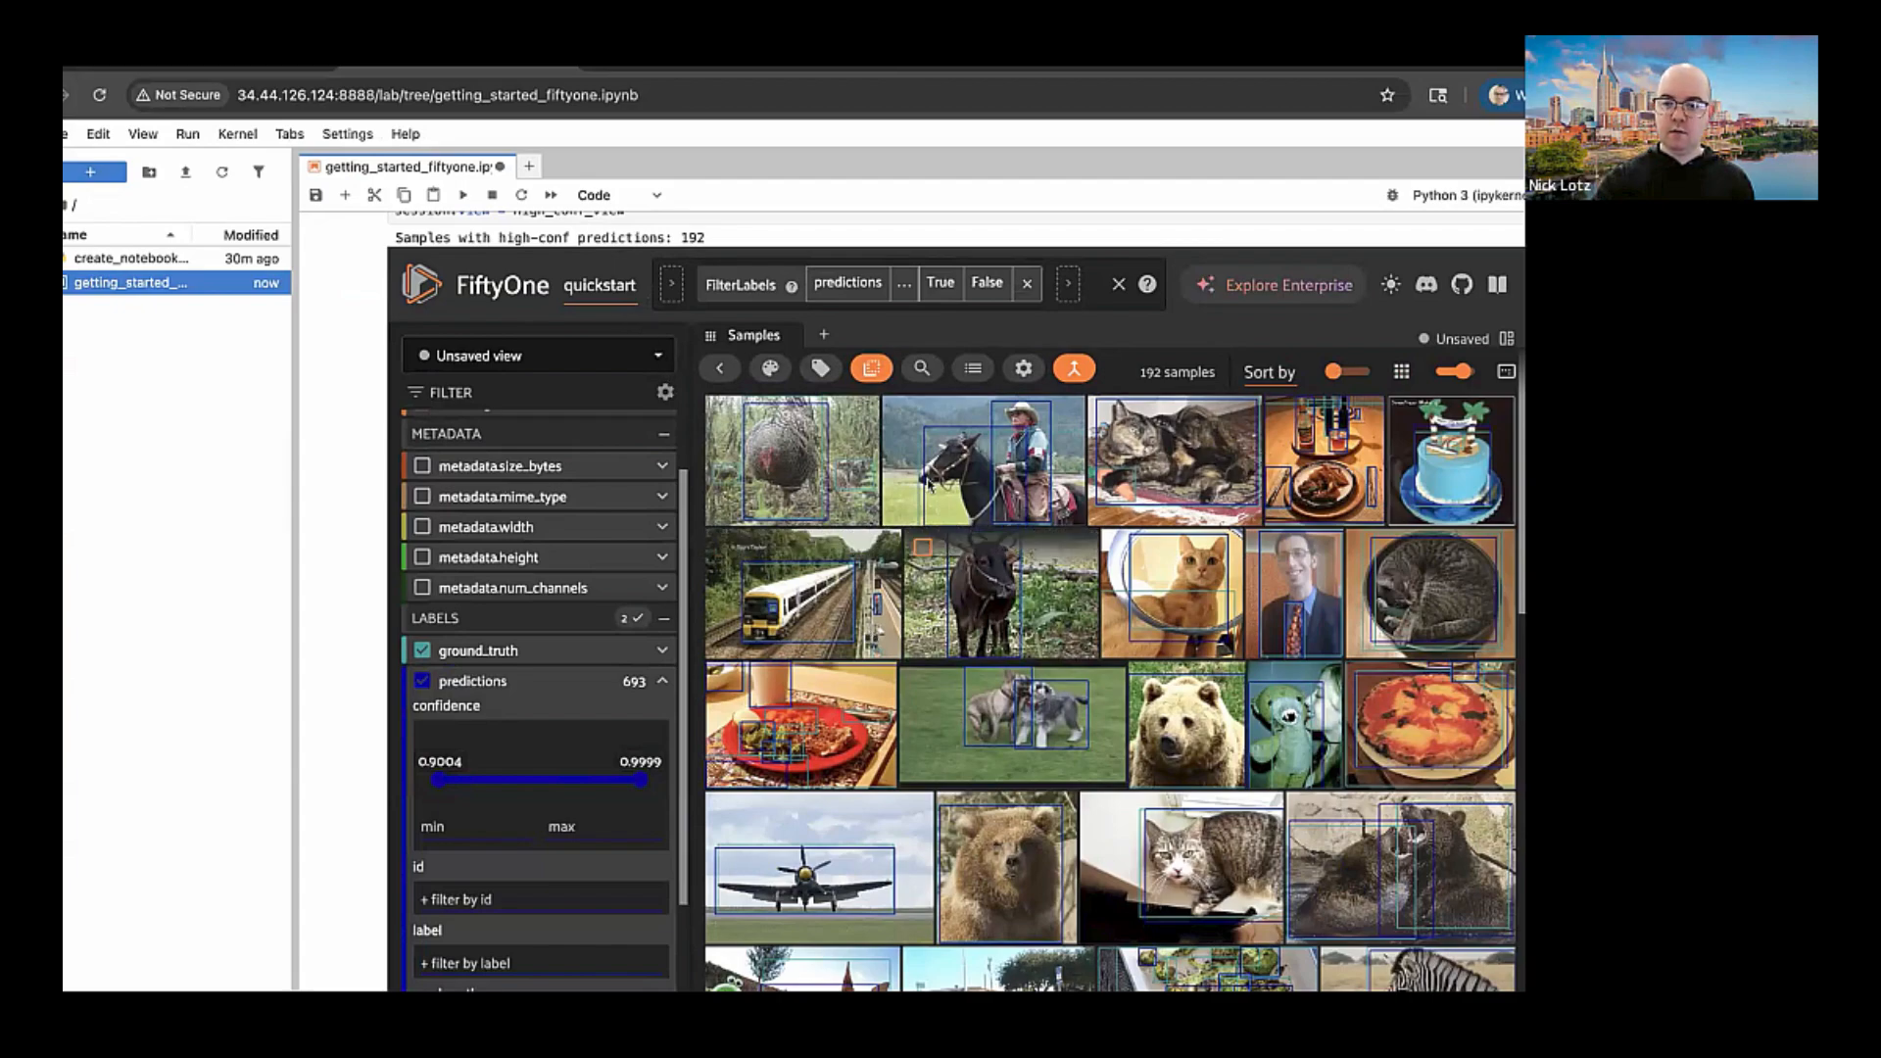
scroll(908, 594, down, 5)
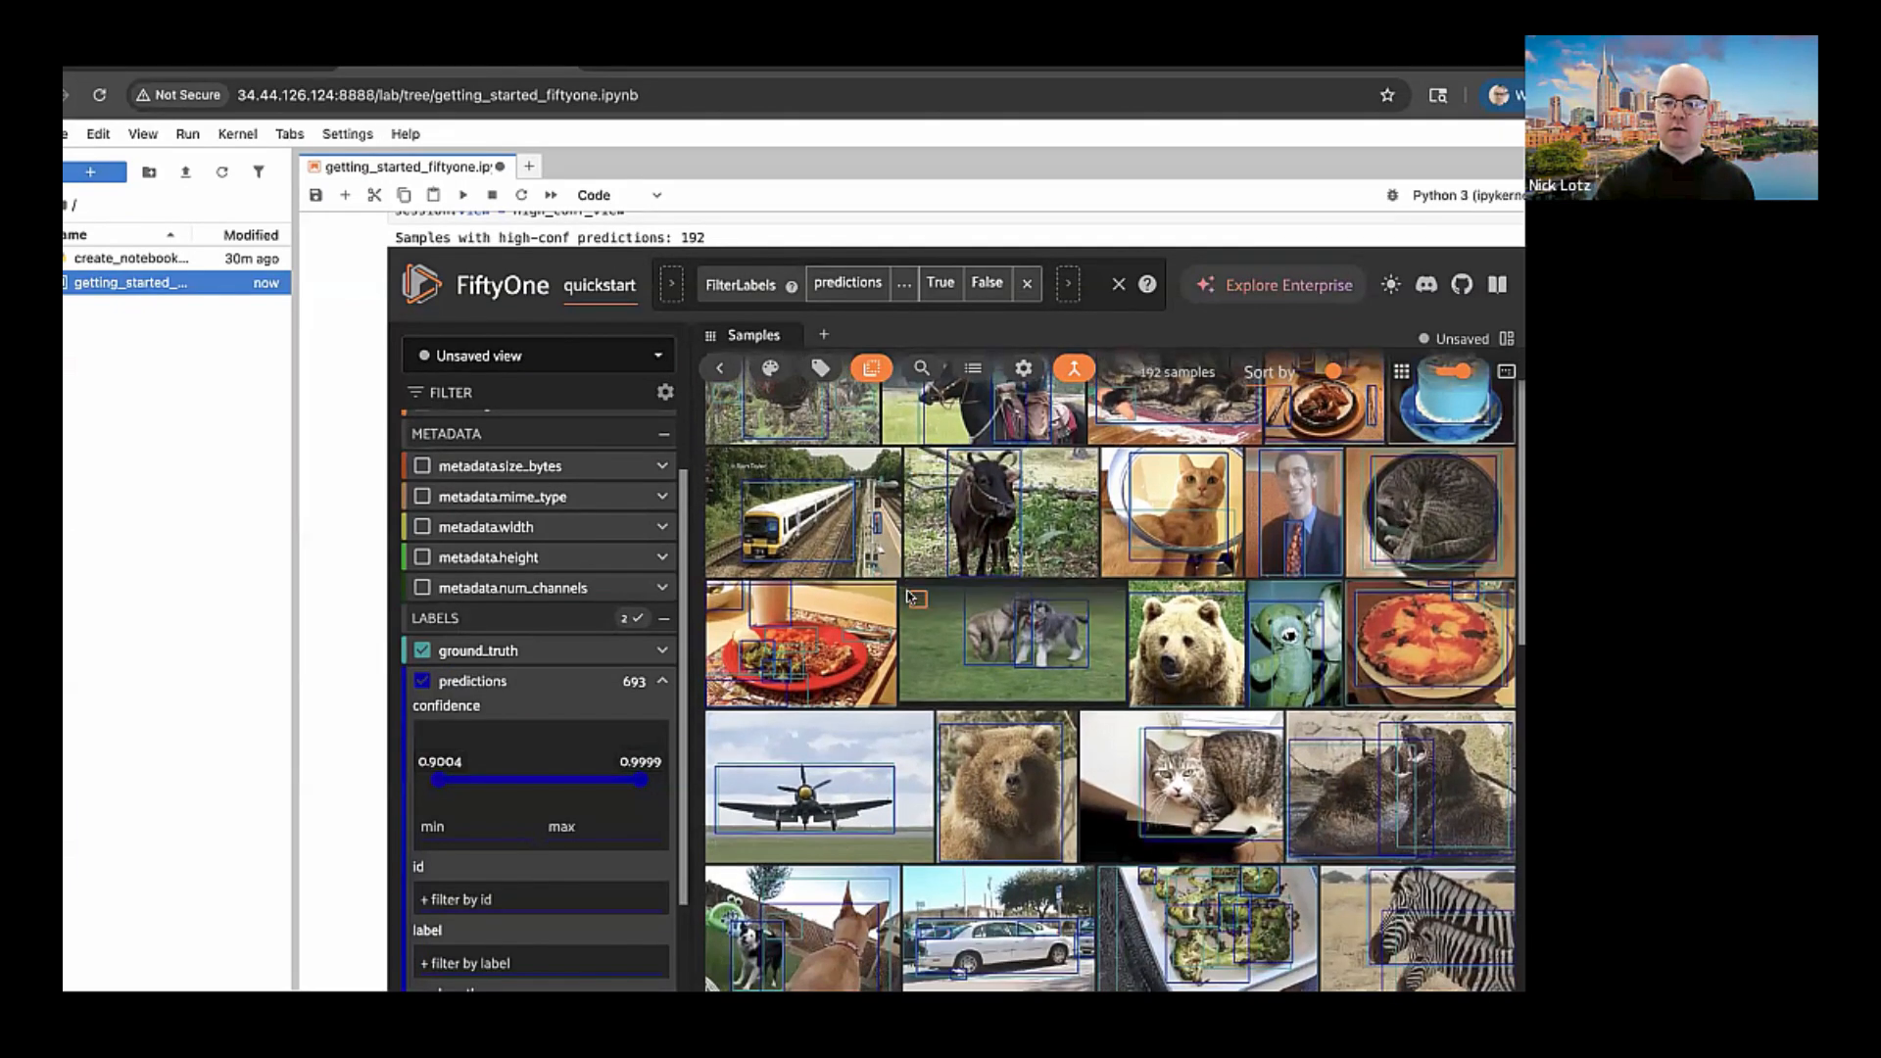
scroll(908, 594, up, 3)
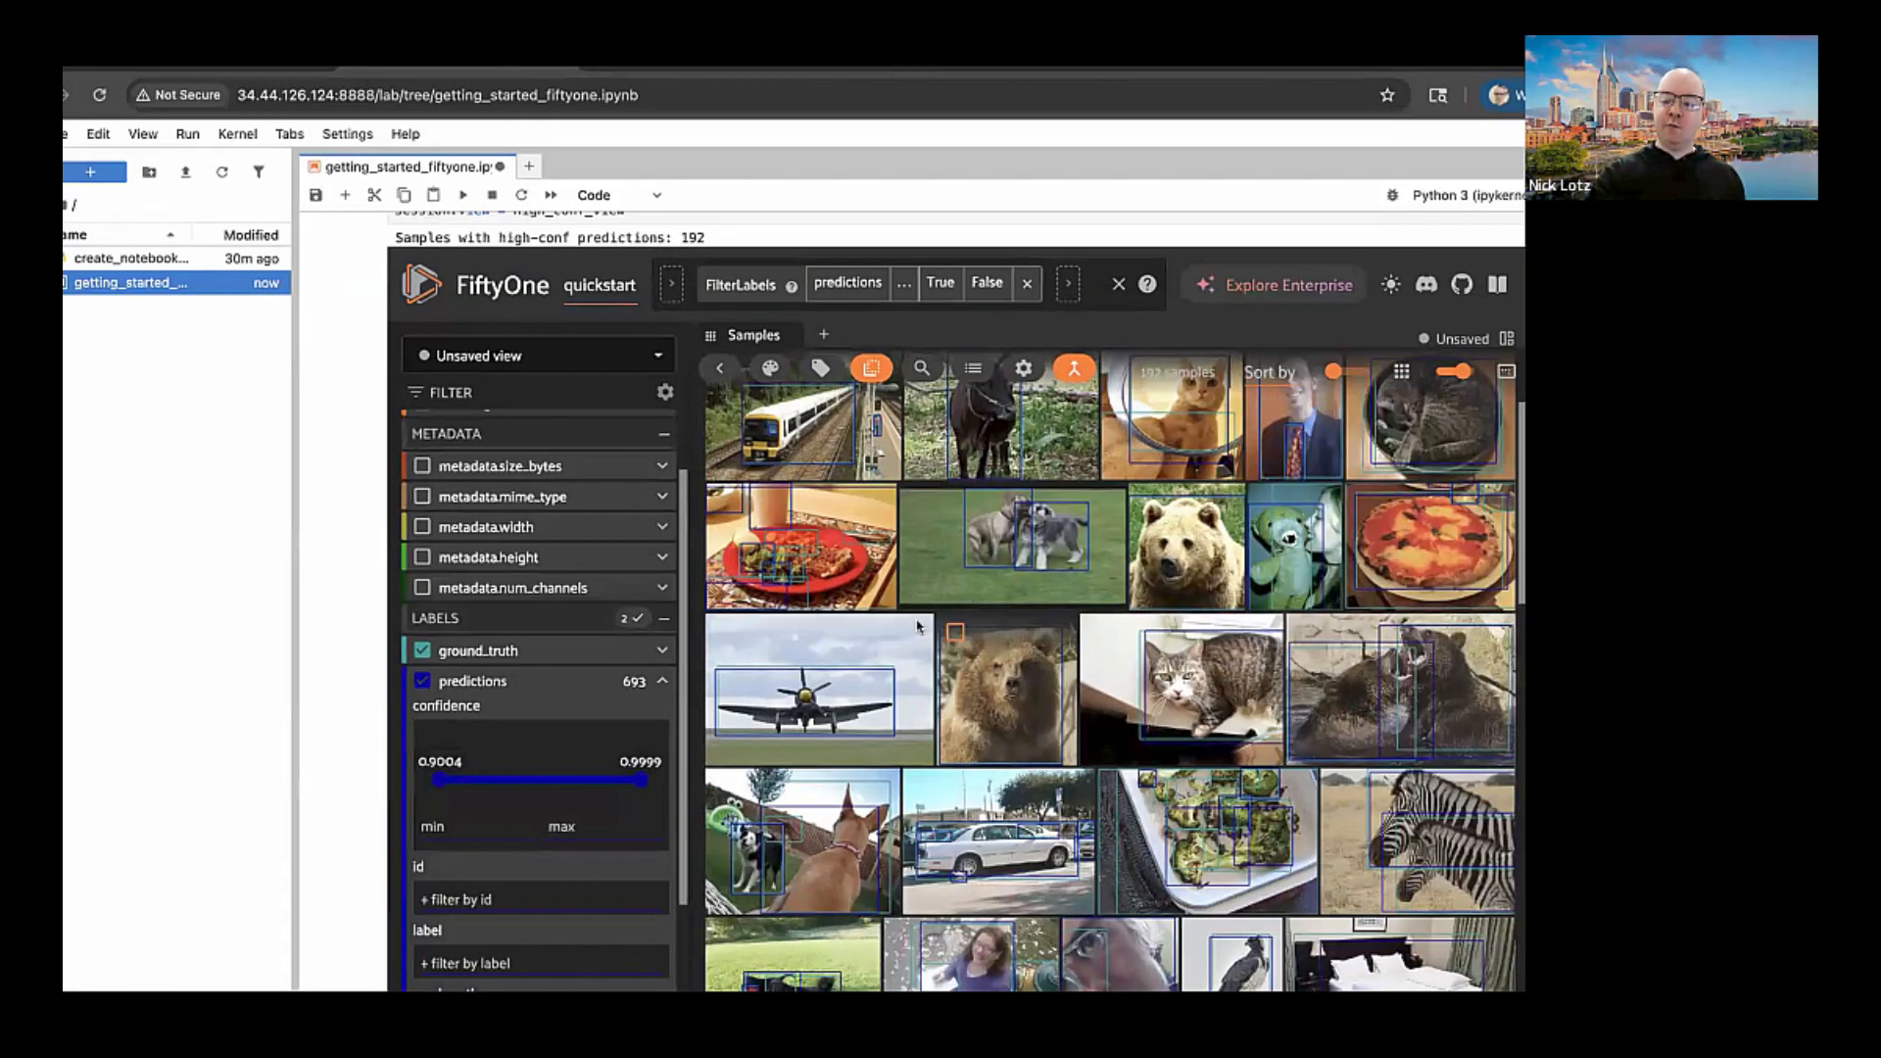
scroll(931, 639, up, 1)
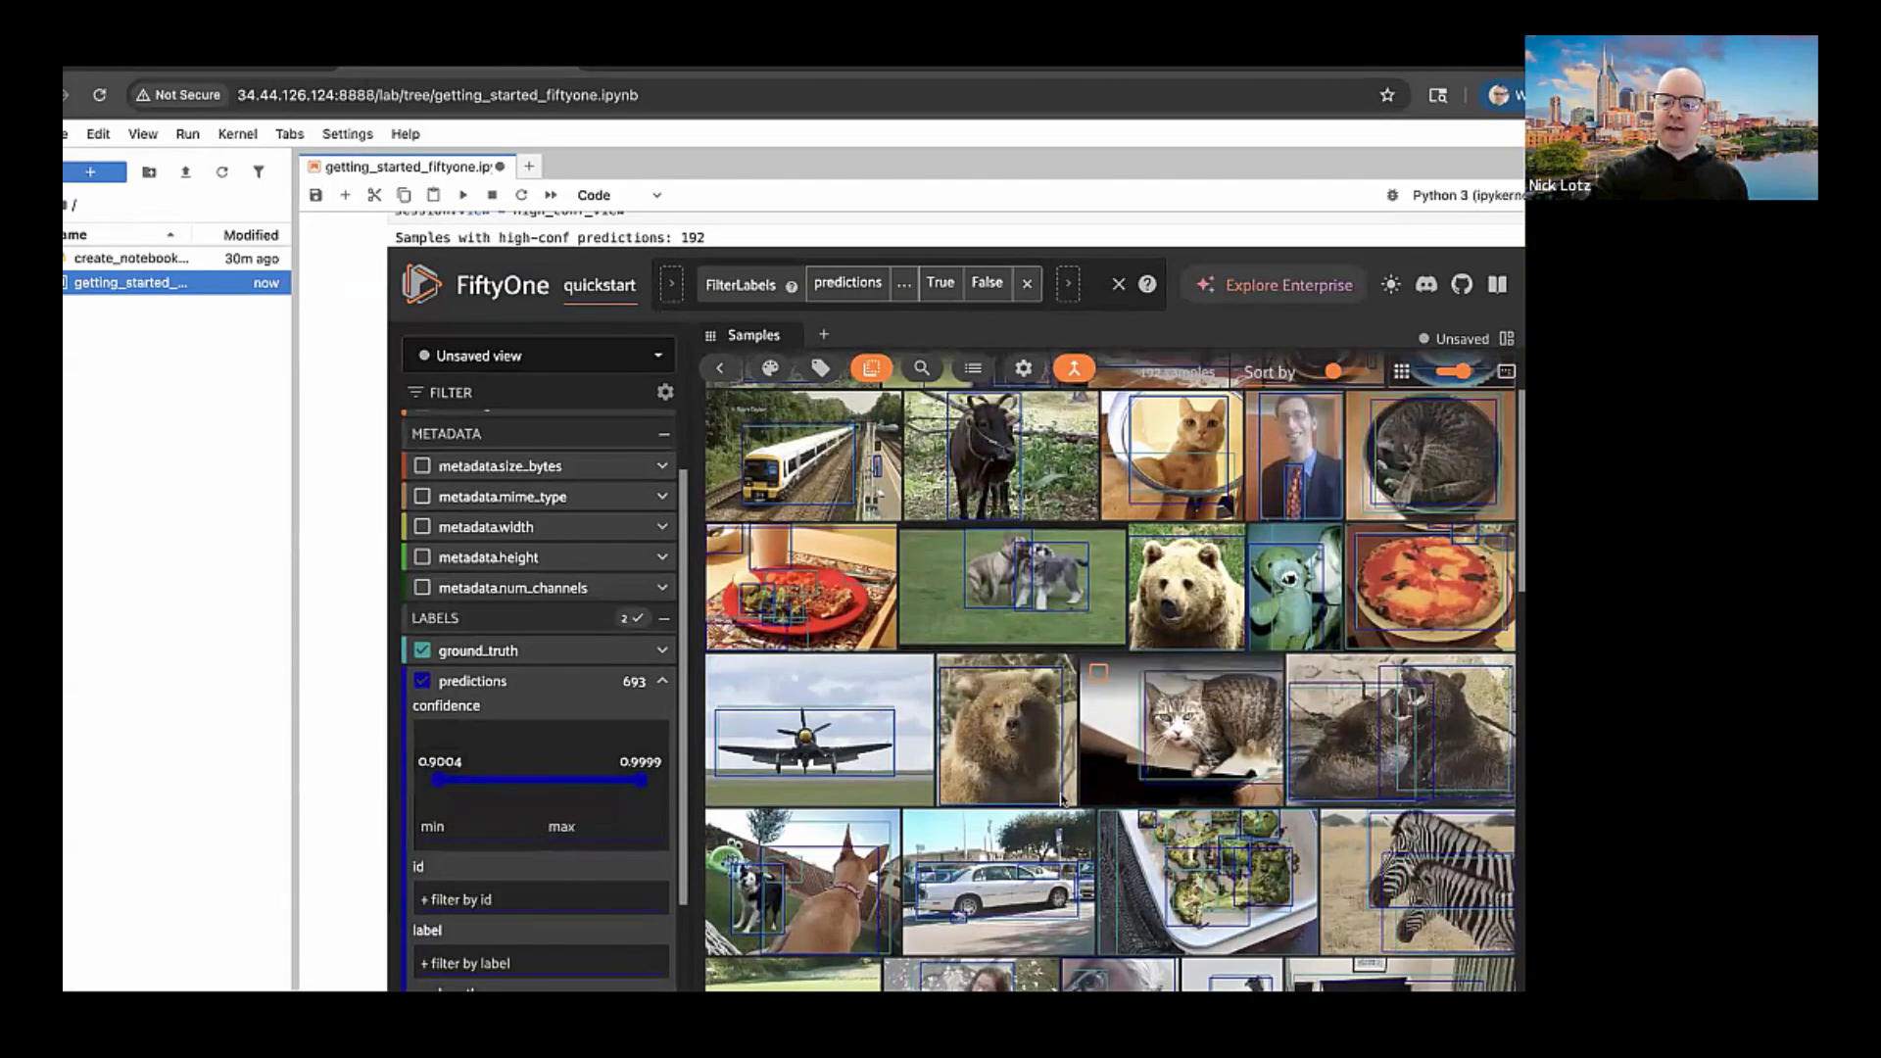
scroll(1030, 828, down, 3)
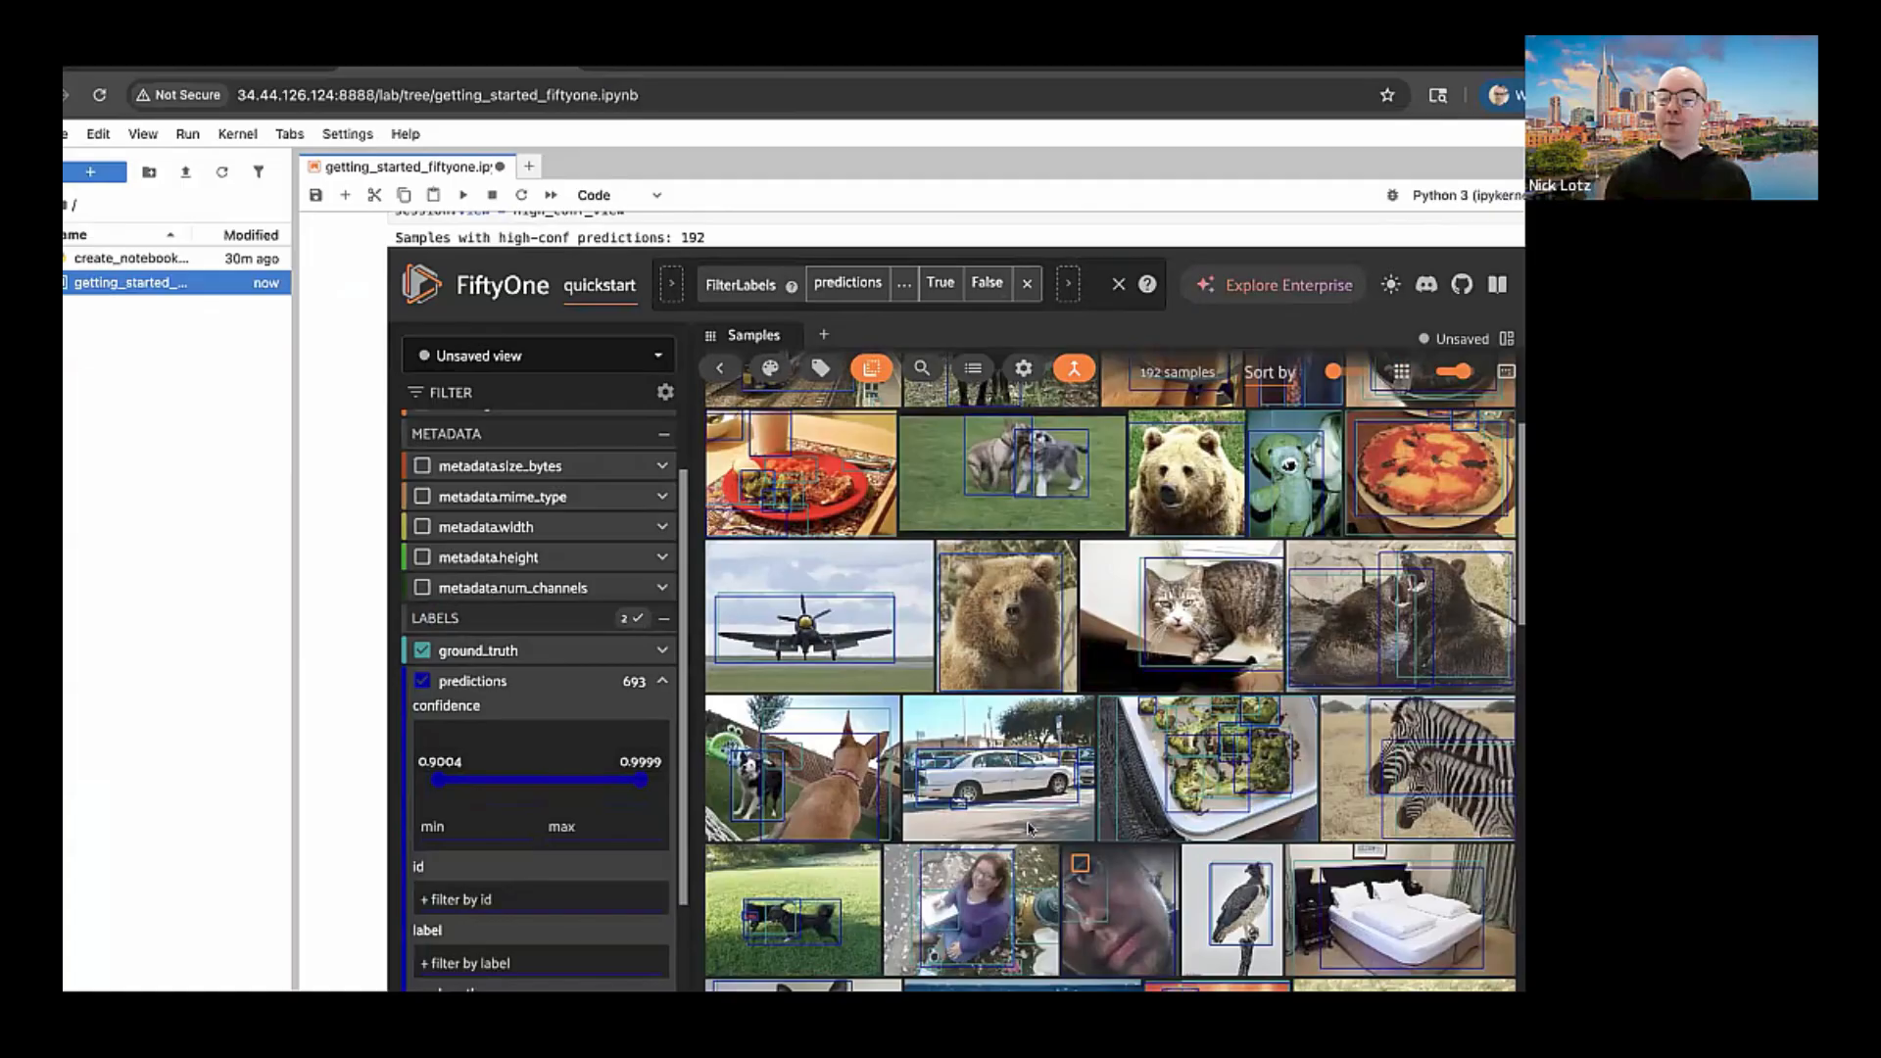
scroll(1029, 828, up, 5)
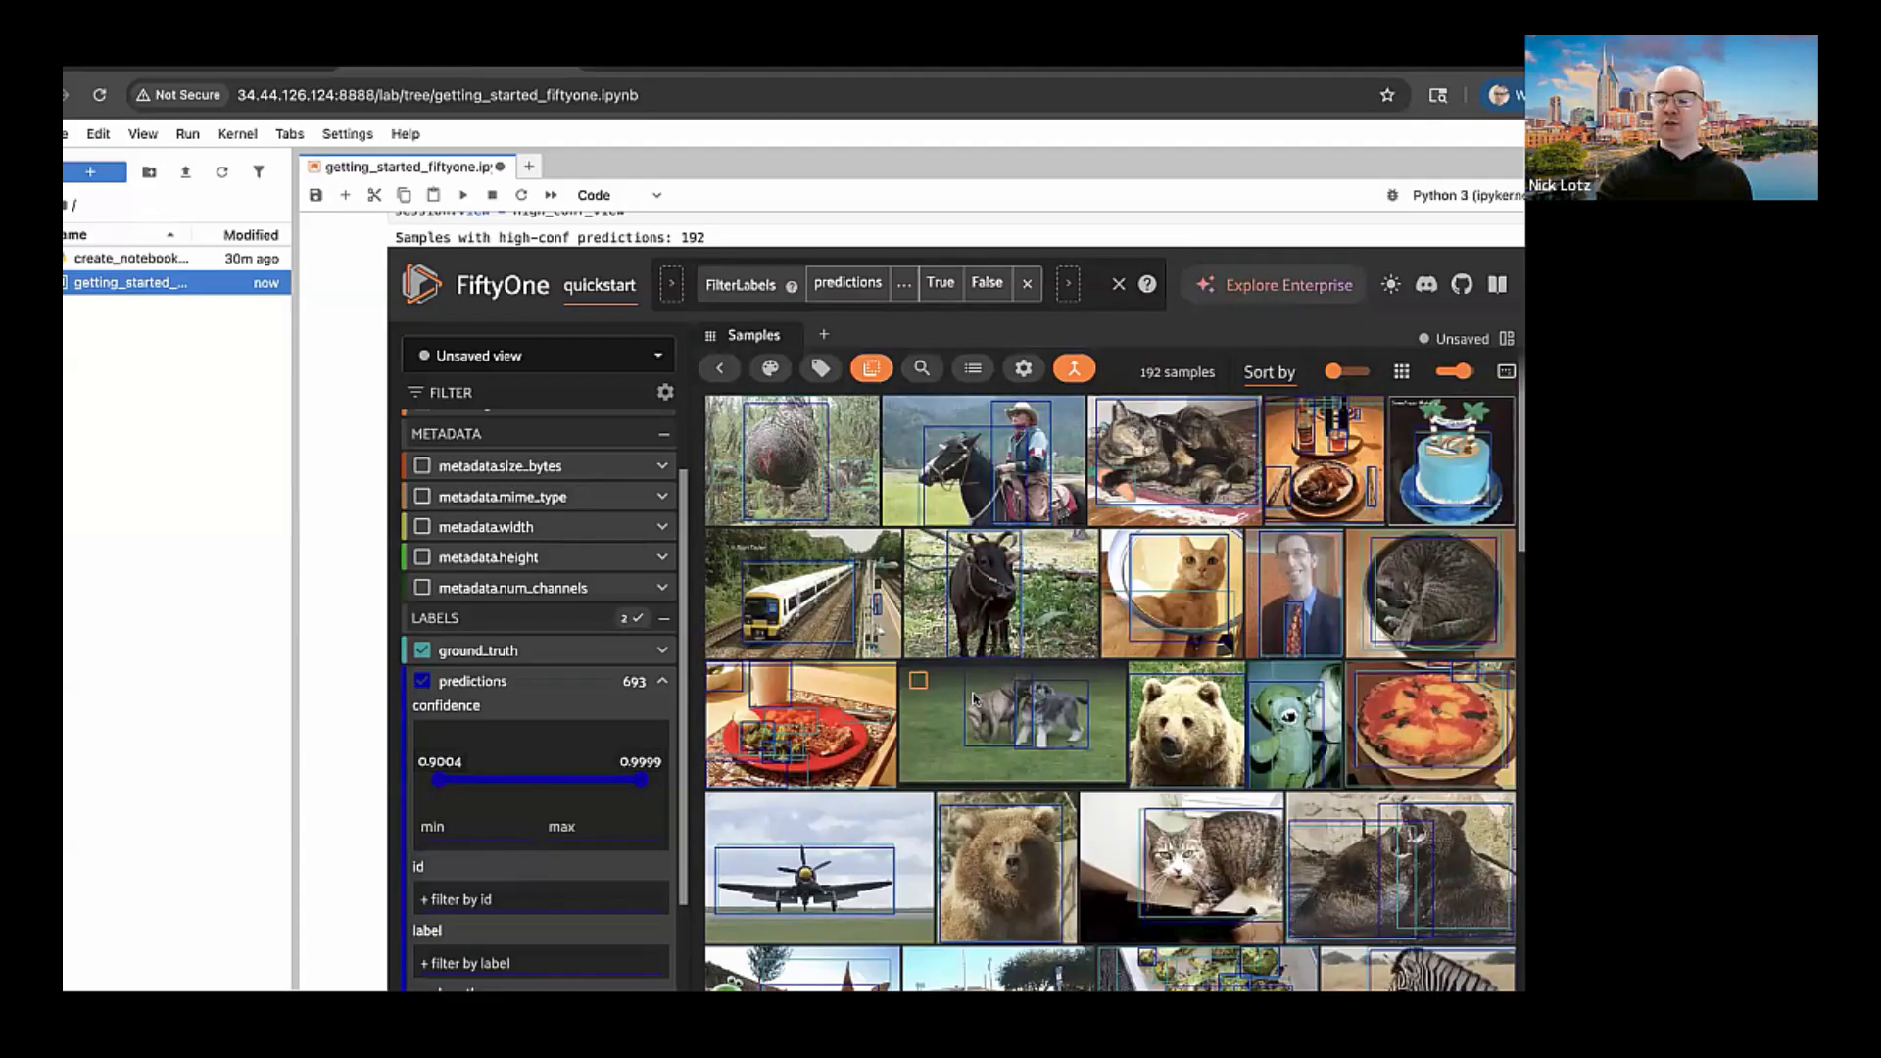
scroll(974, 699, down, 1)
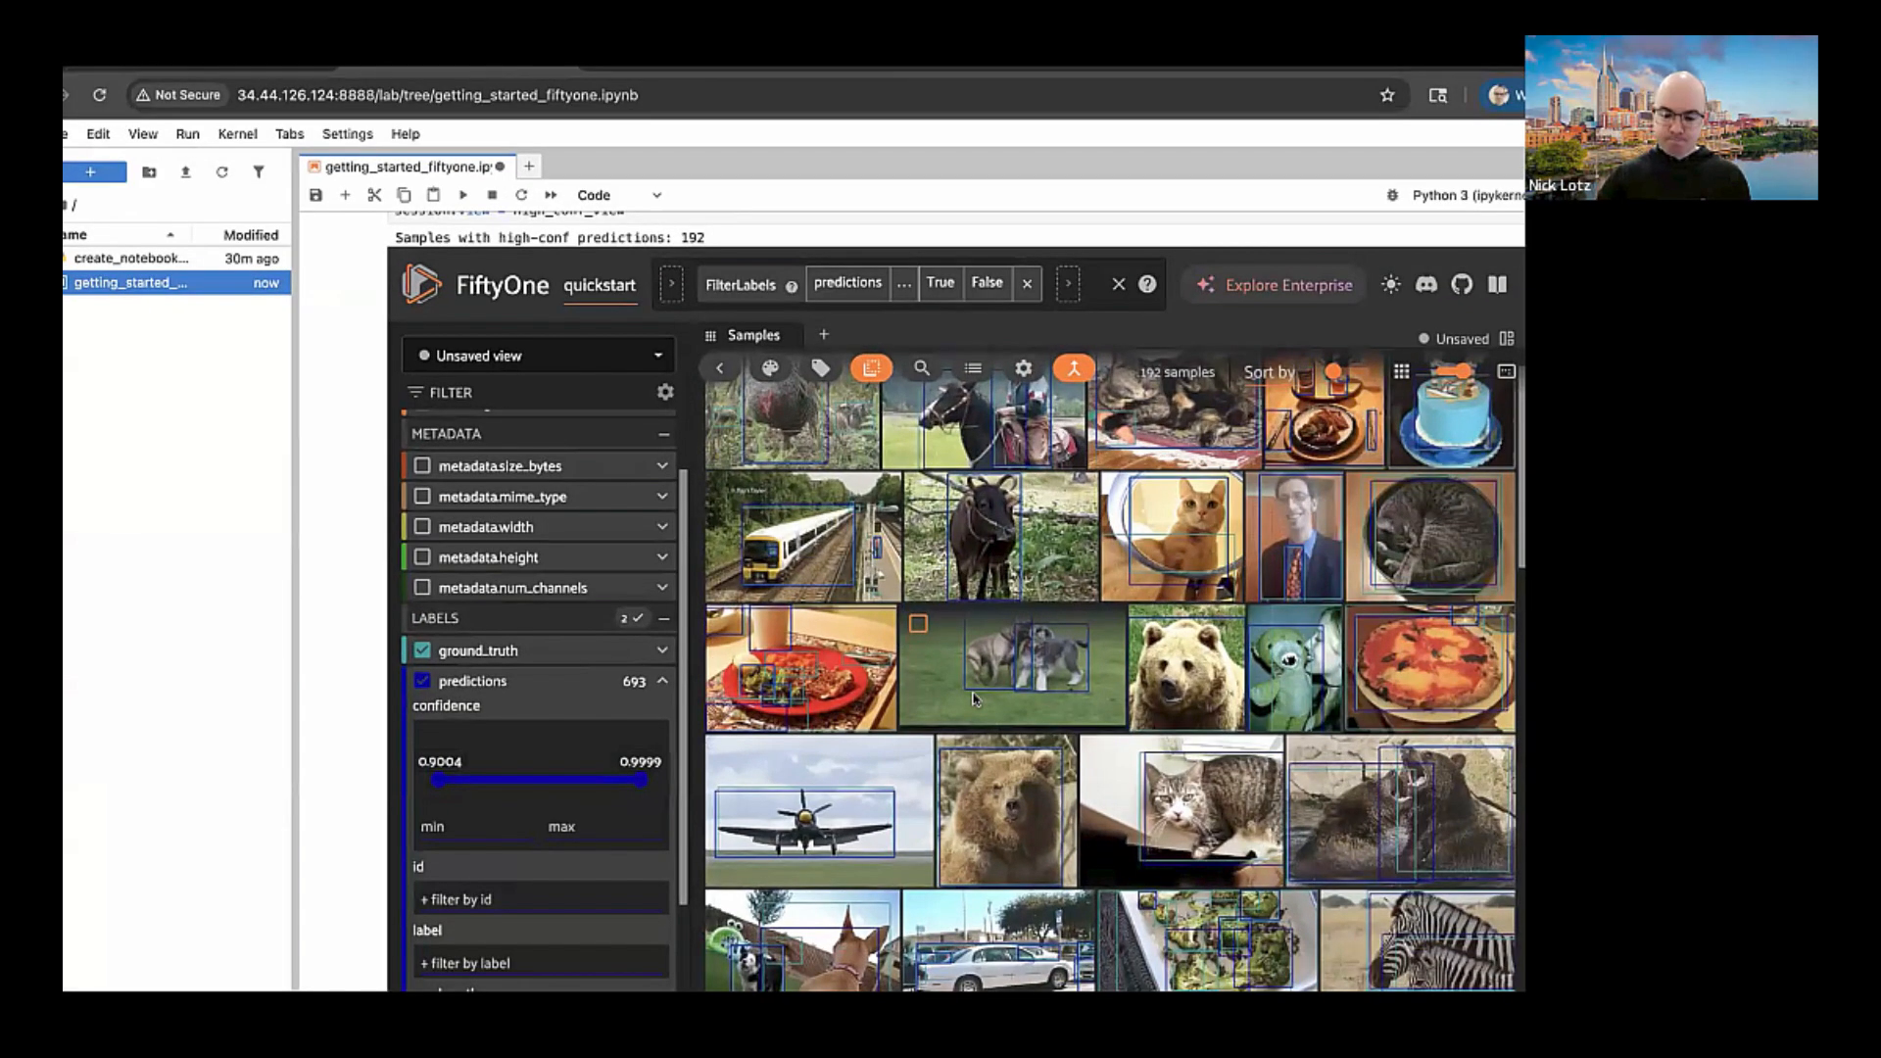
scroll(413, 595, down, 3)
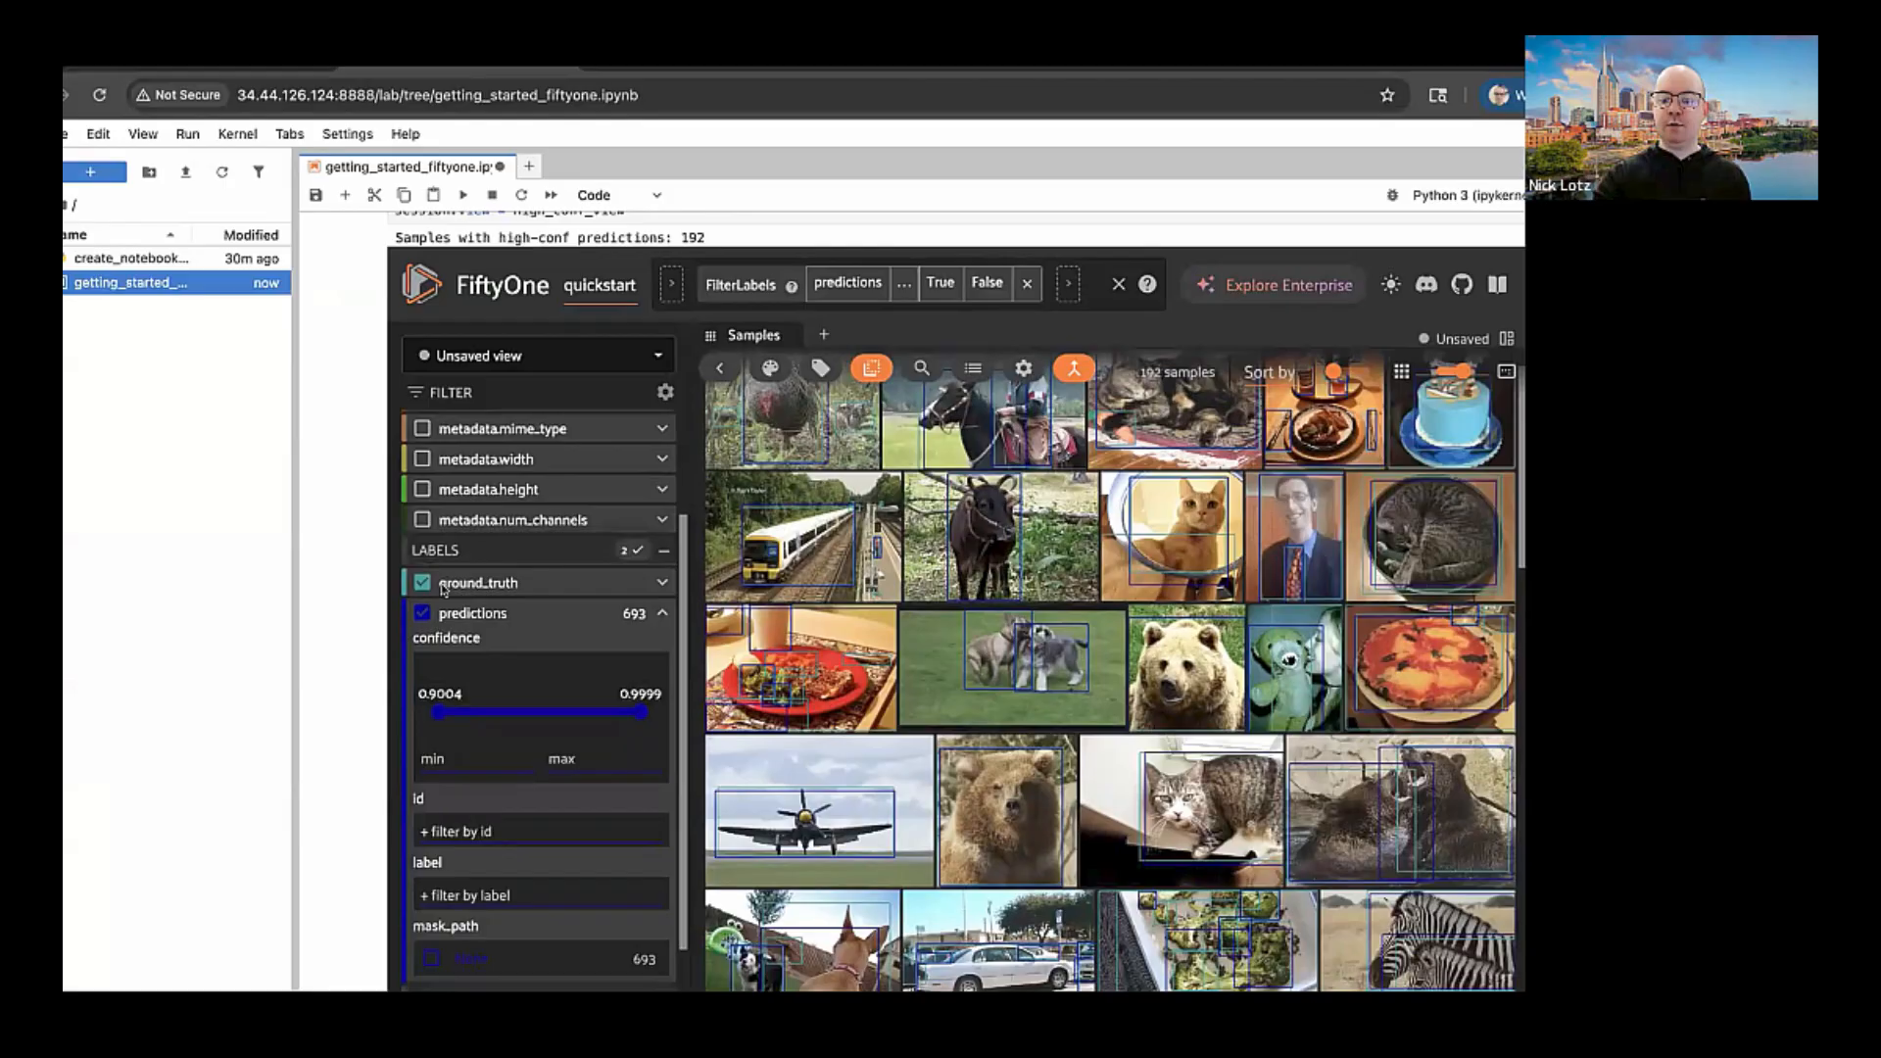
Run the cell that matches images with more than 5 ground_truth detections and look through the busy_view samples
scroll(348, 660, down, 5)
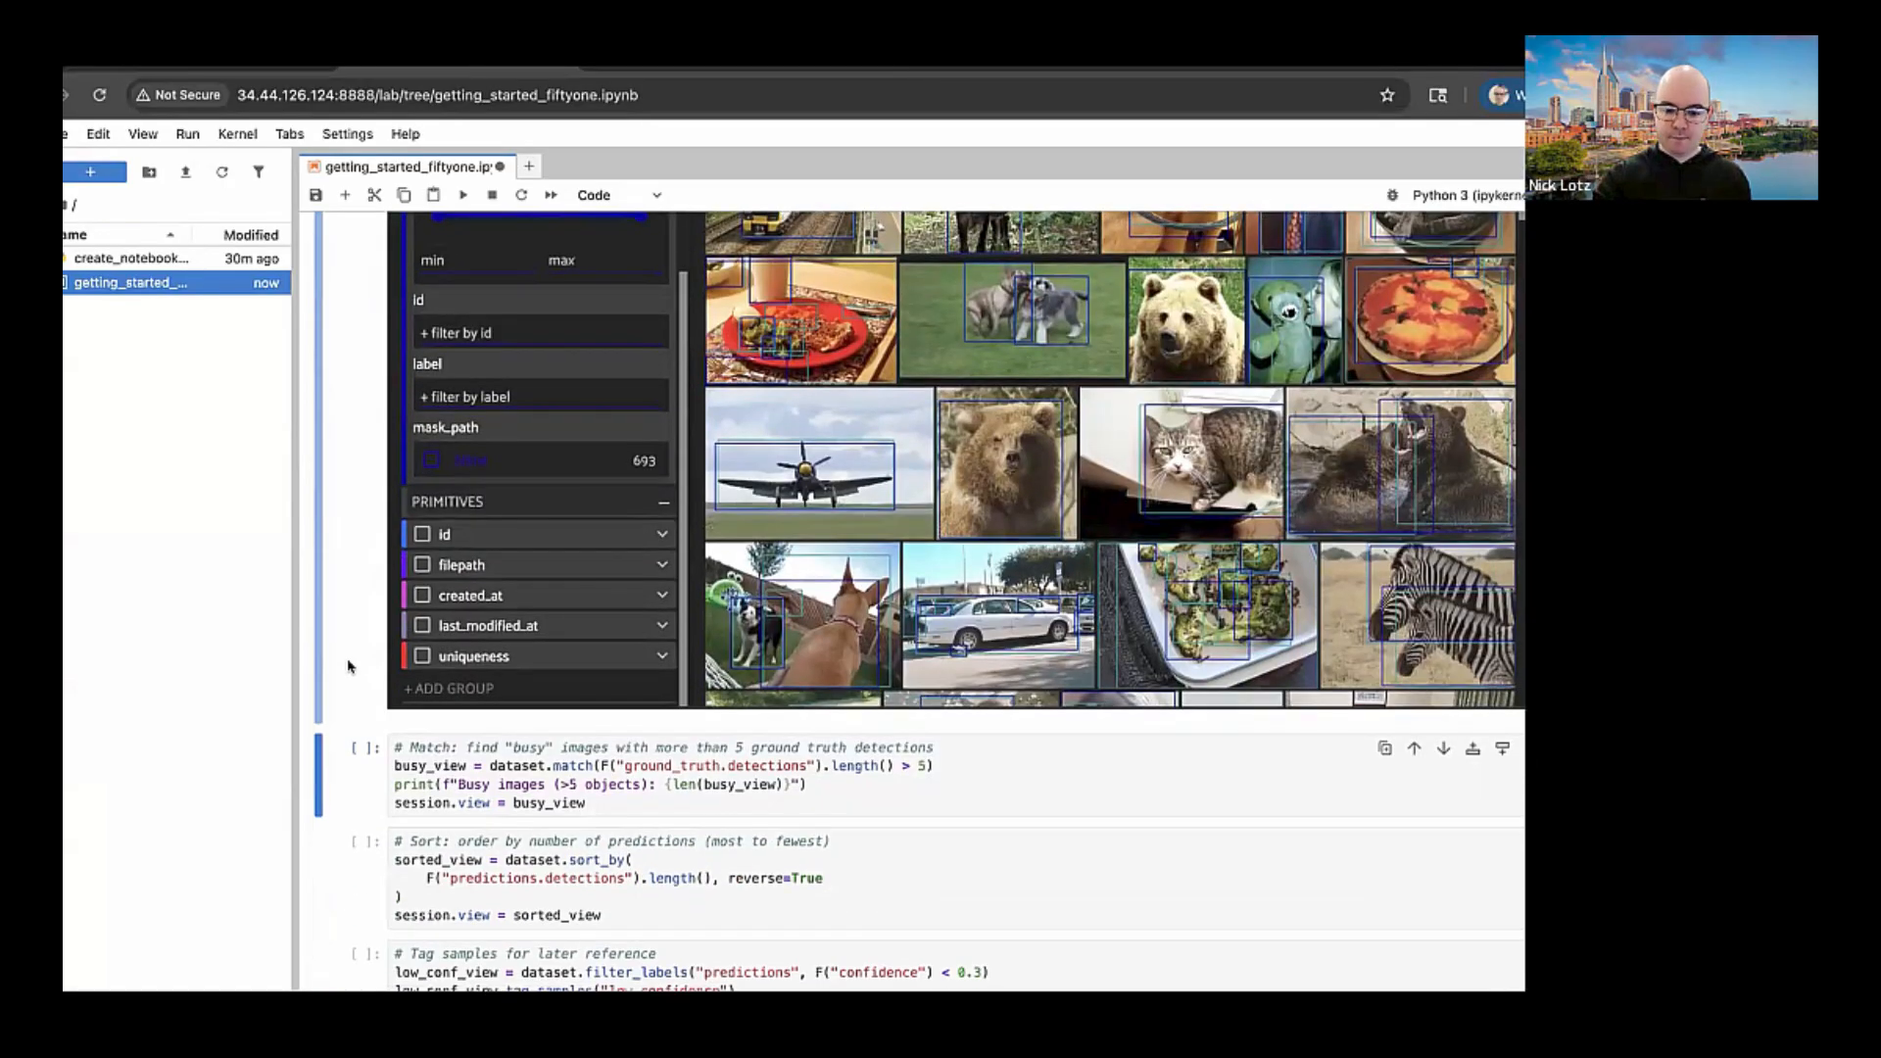
scroll(349, 666, down, 3)
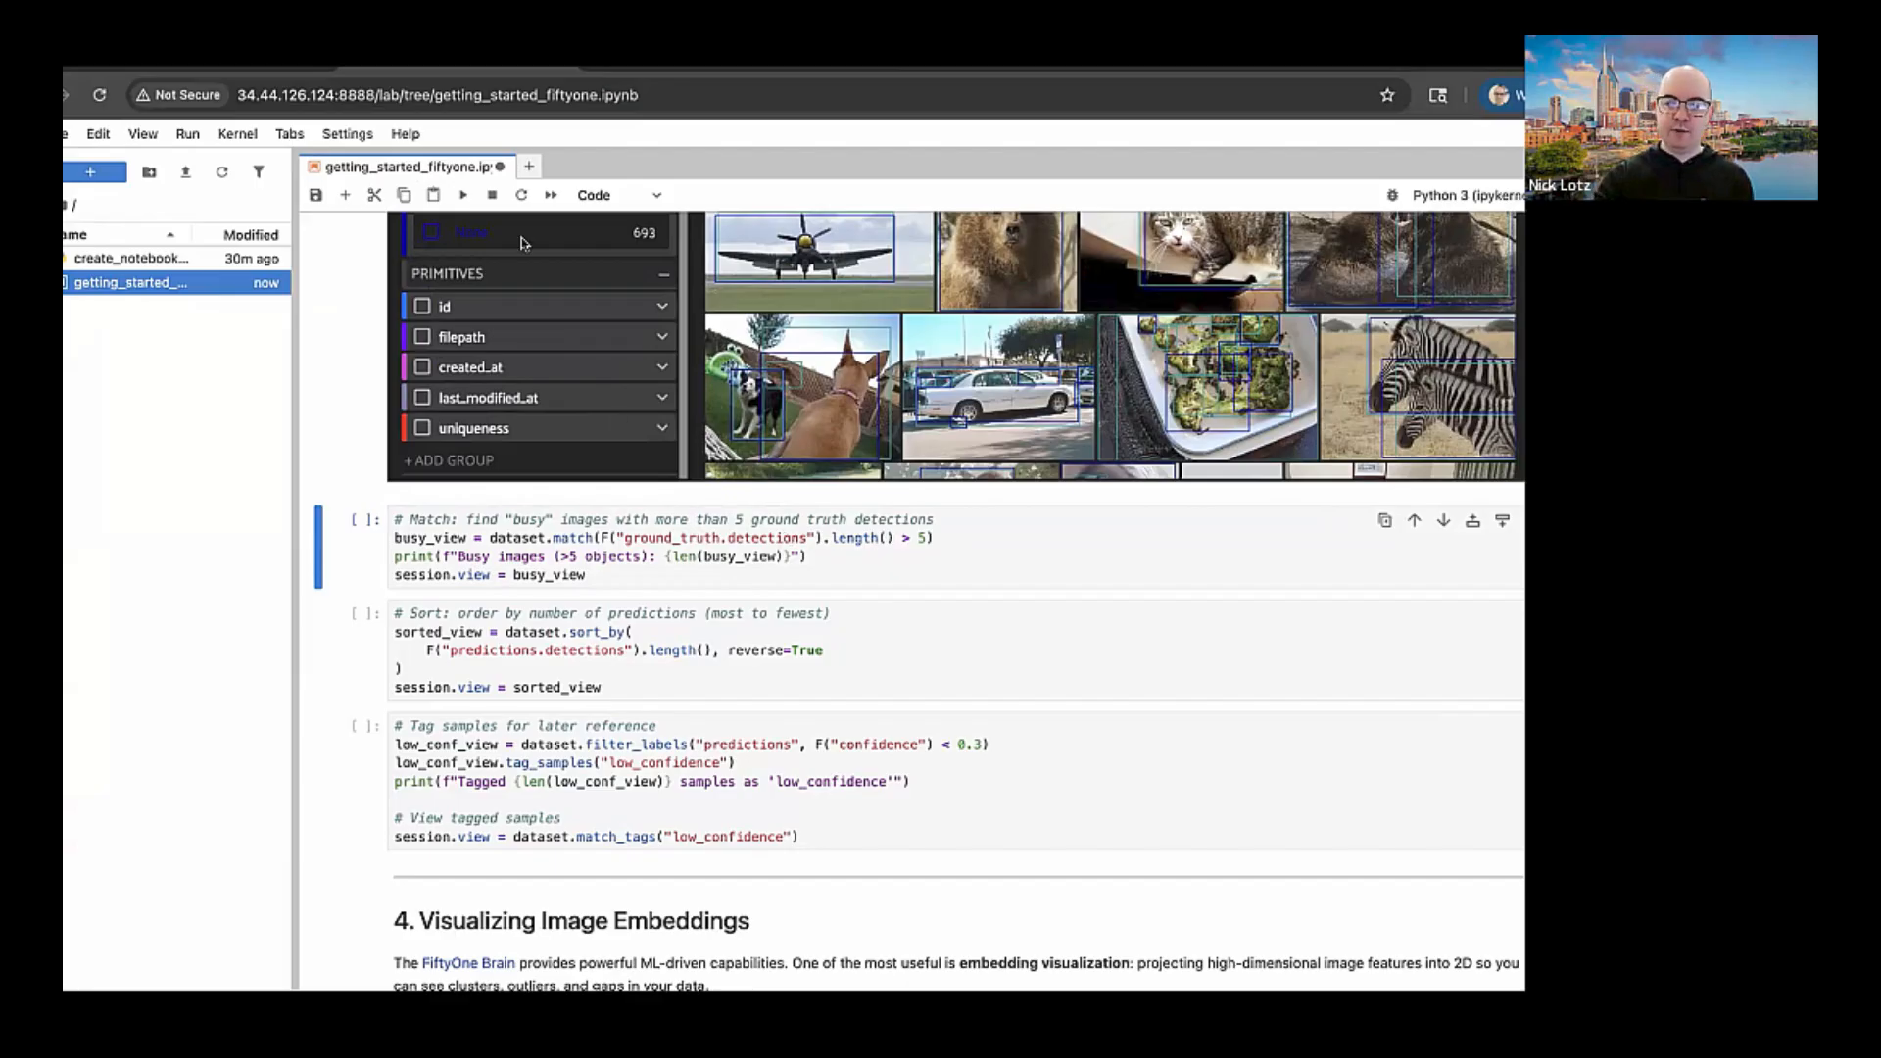
click(464, 195)
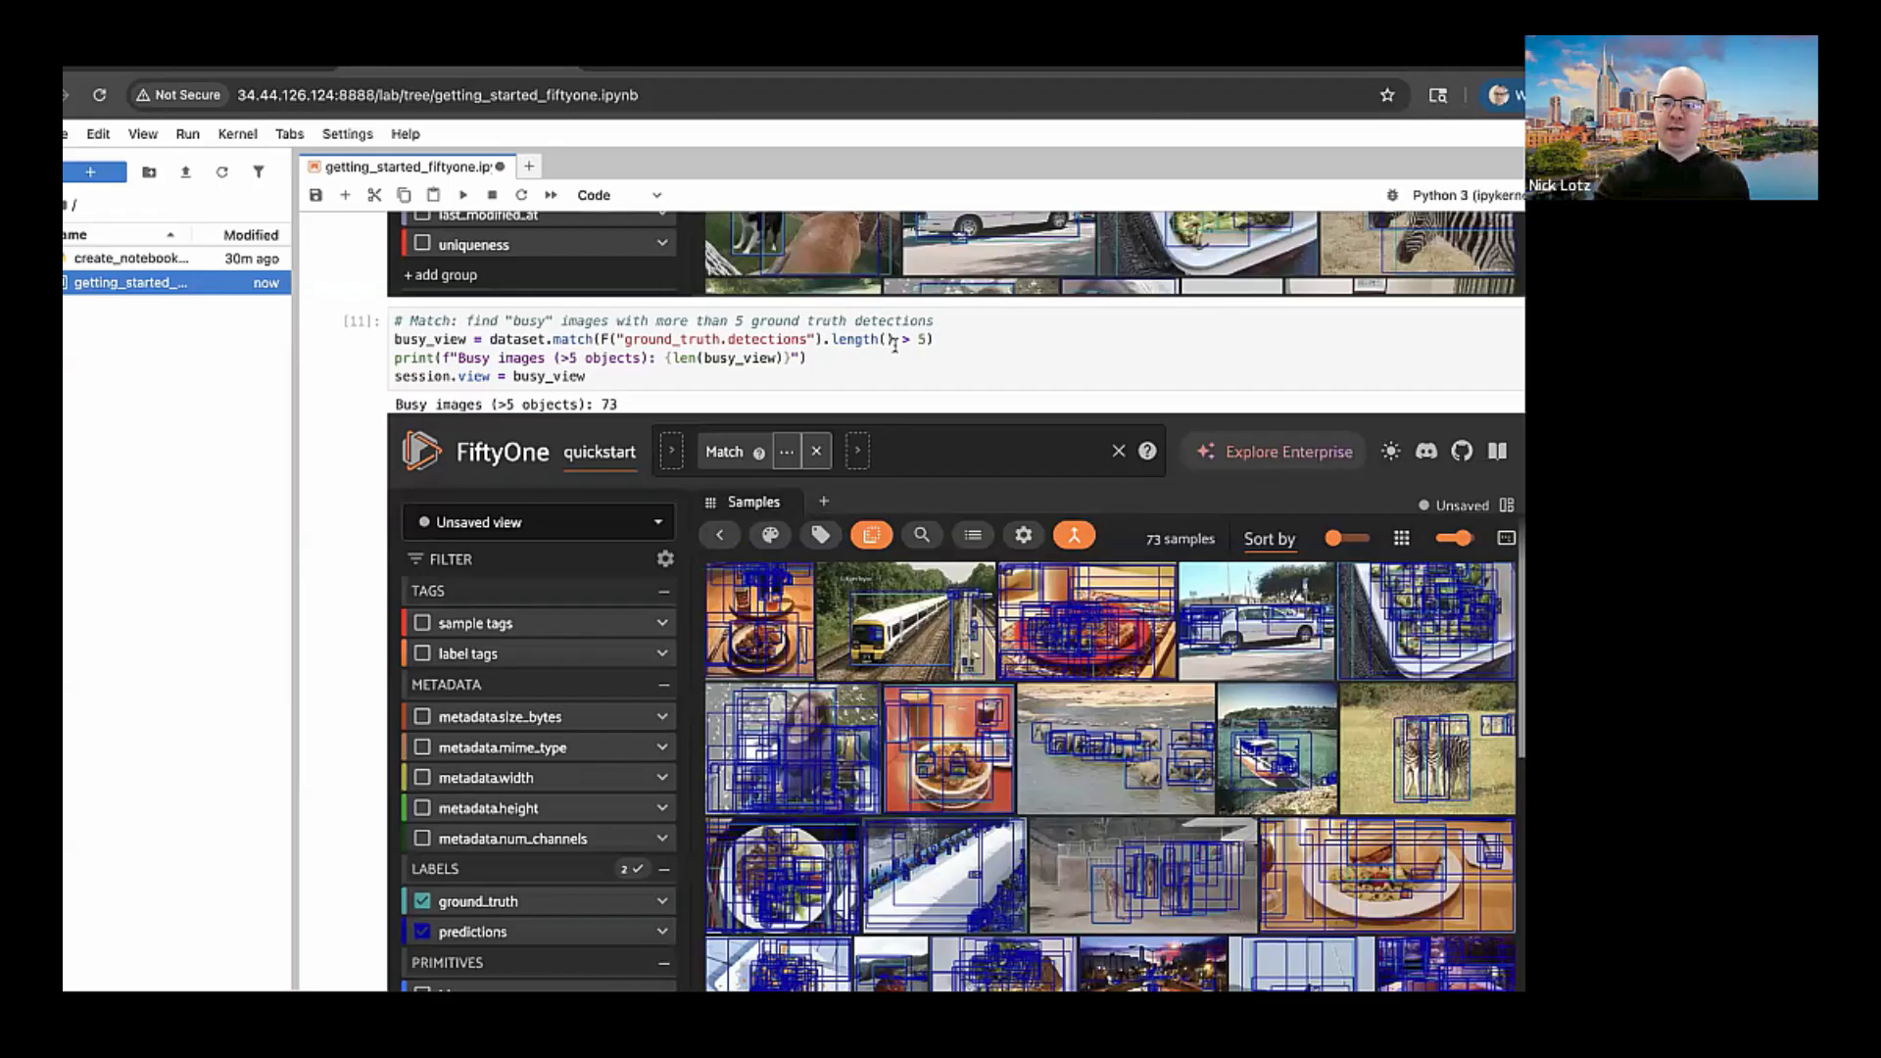
scroll(895, 344, down, 3)
scroll(1122, 453, down, 6)
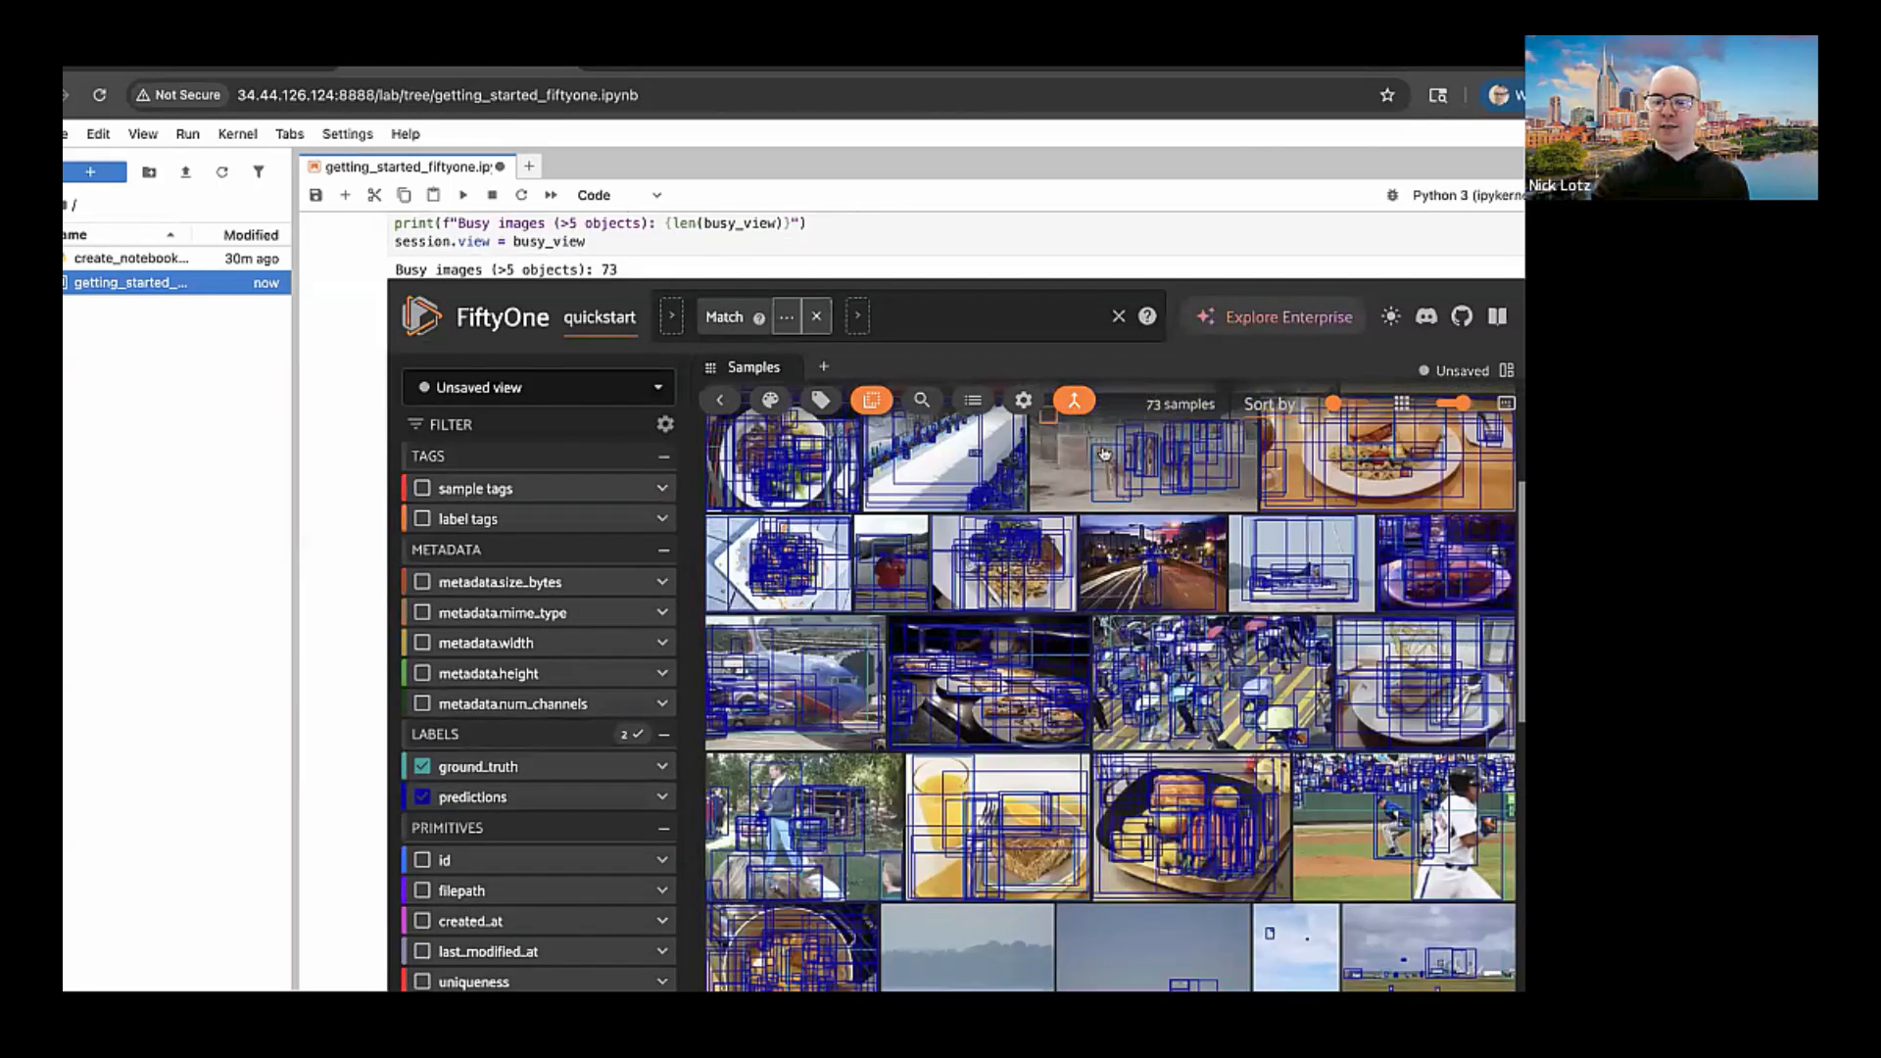
scroll(1065, 518, down, 5)
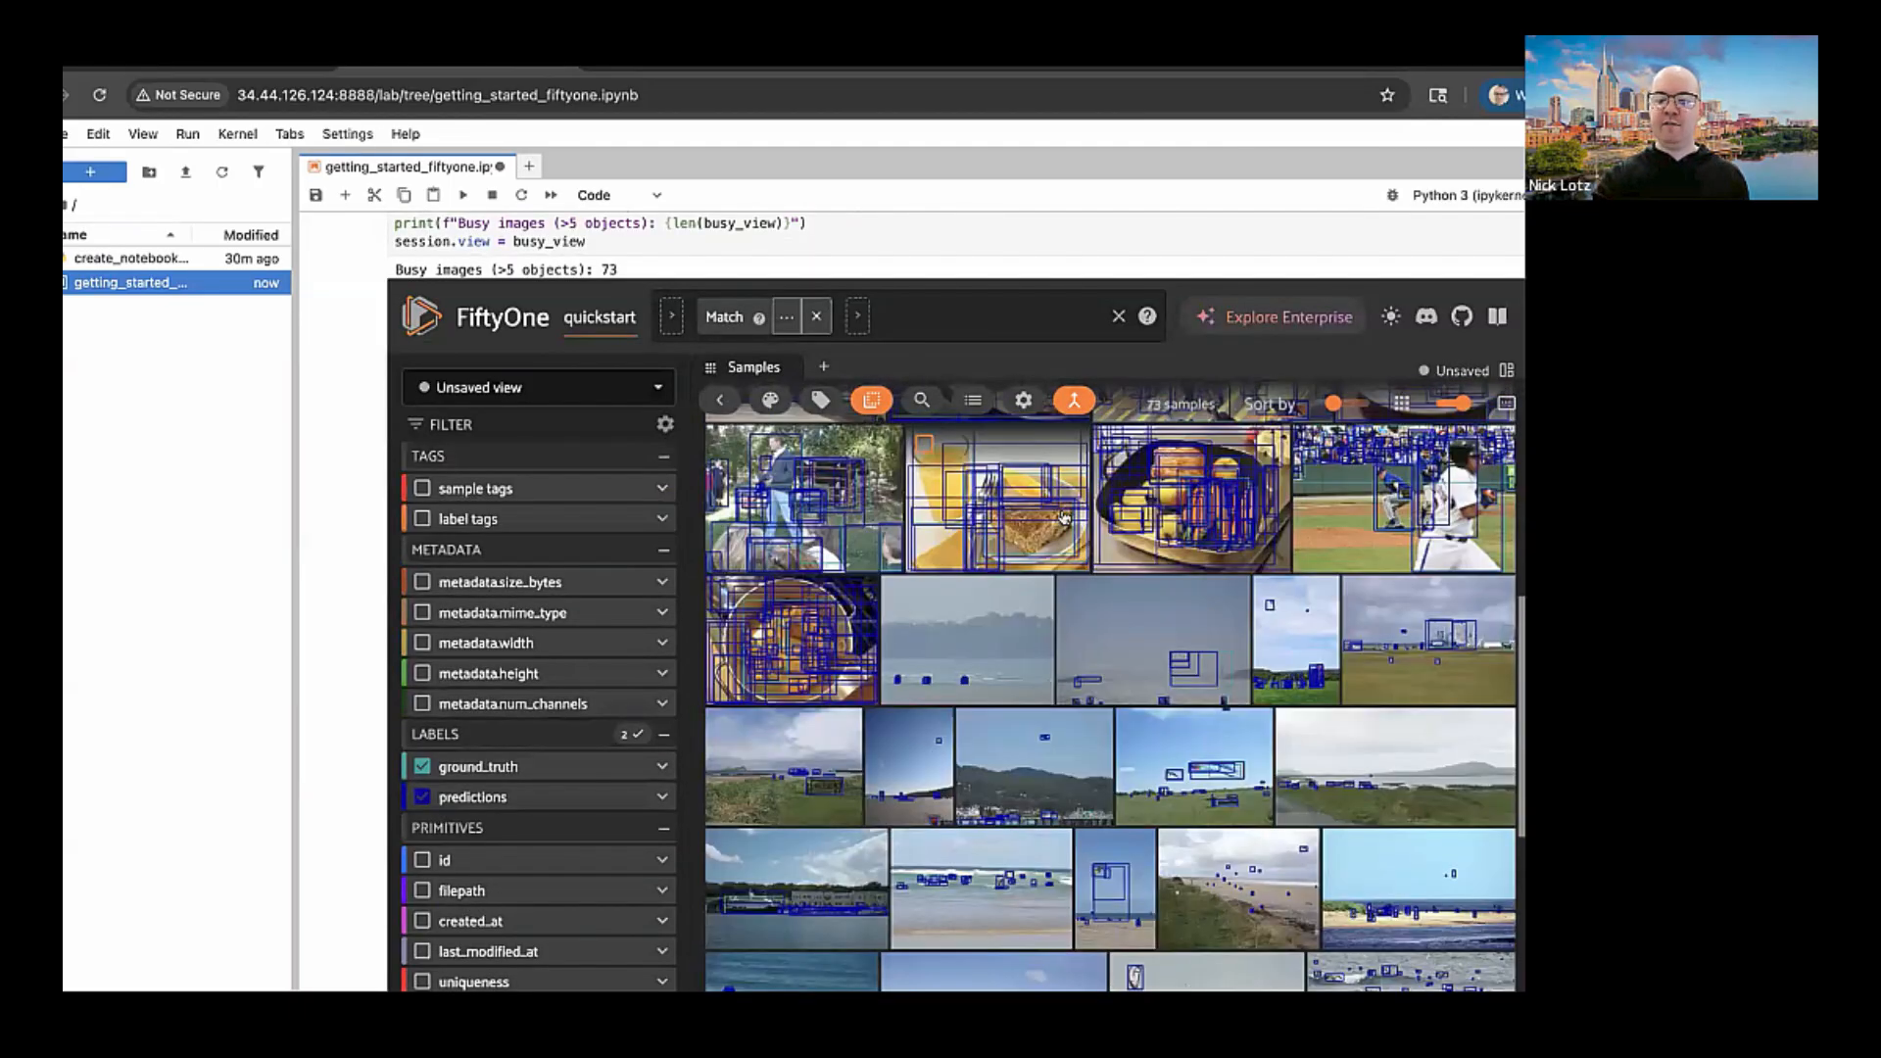
Run the cell that sorts samples by number of predictions from most to fewest, and look through the sorted_view samples
scroll(1065, 517, down, 2)
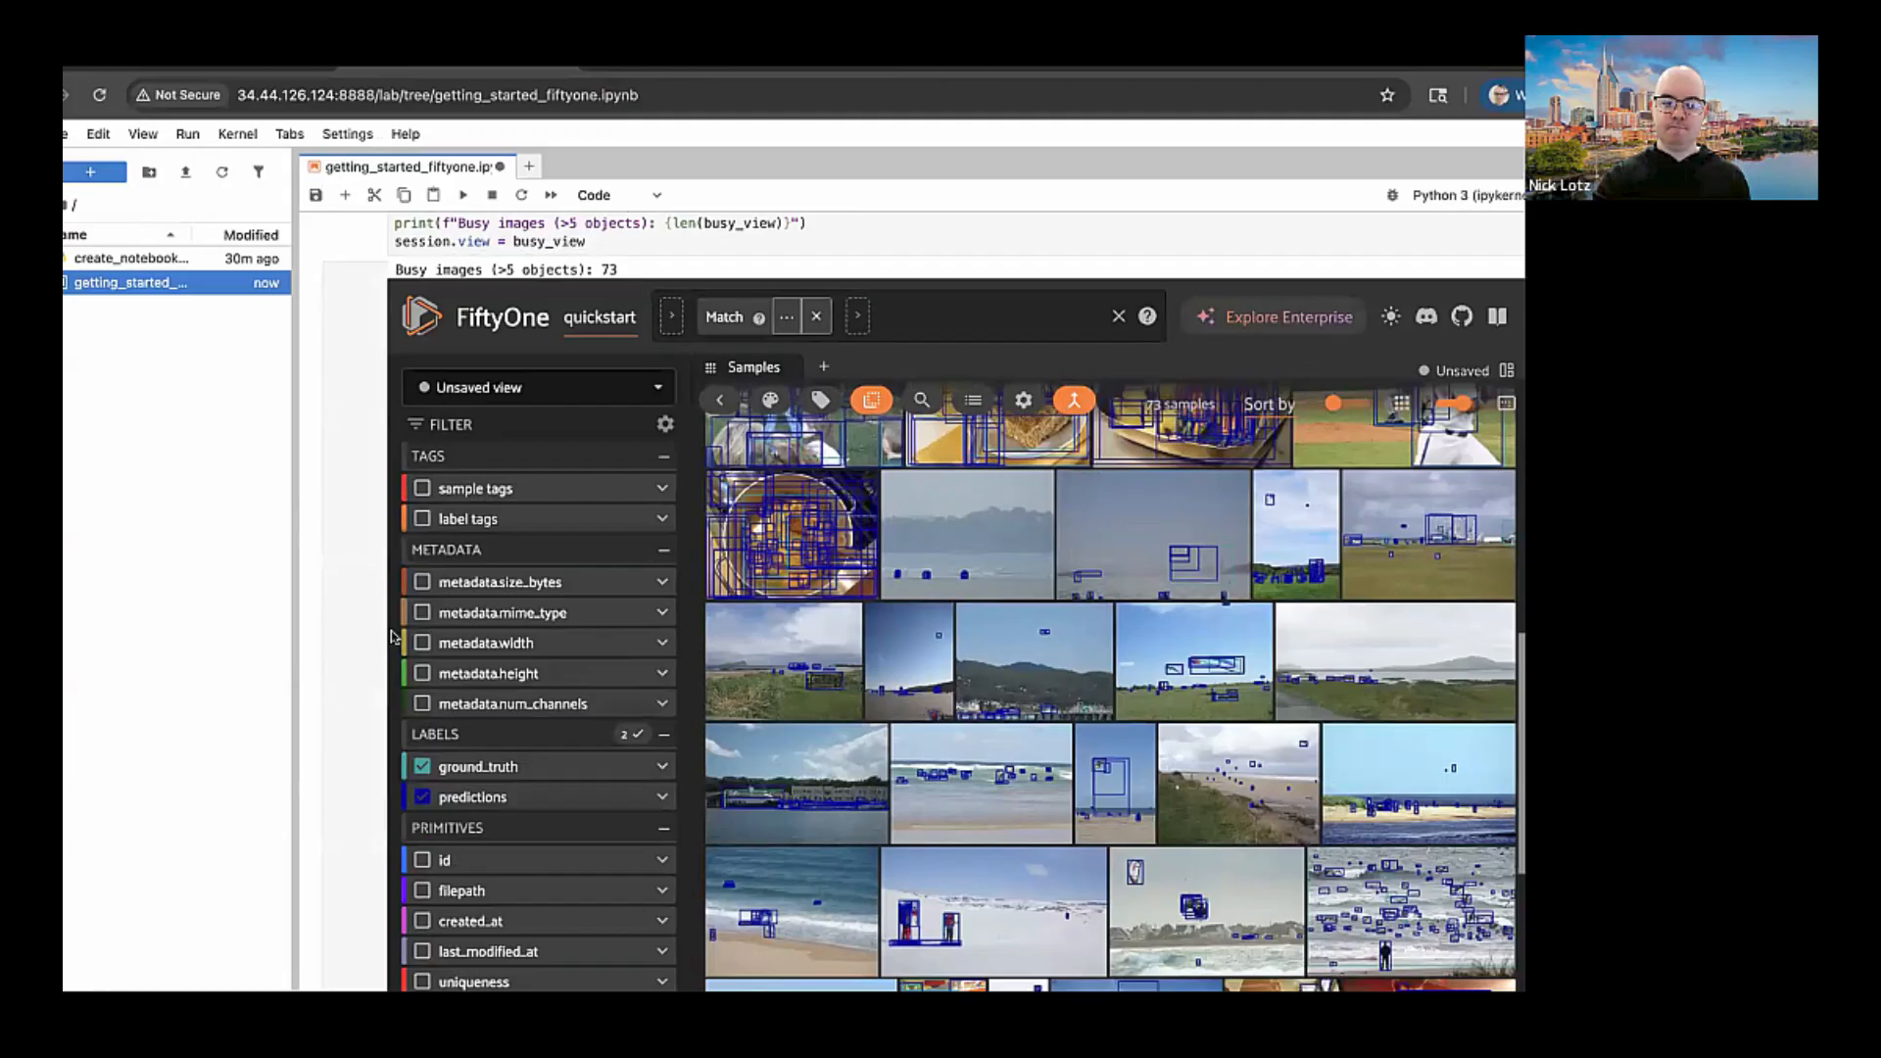
scroll(392, 637, down, 5)
scroll(392, 637, down, 3)
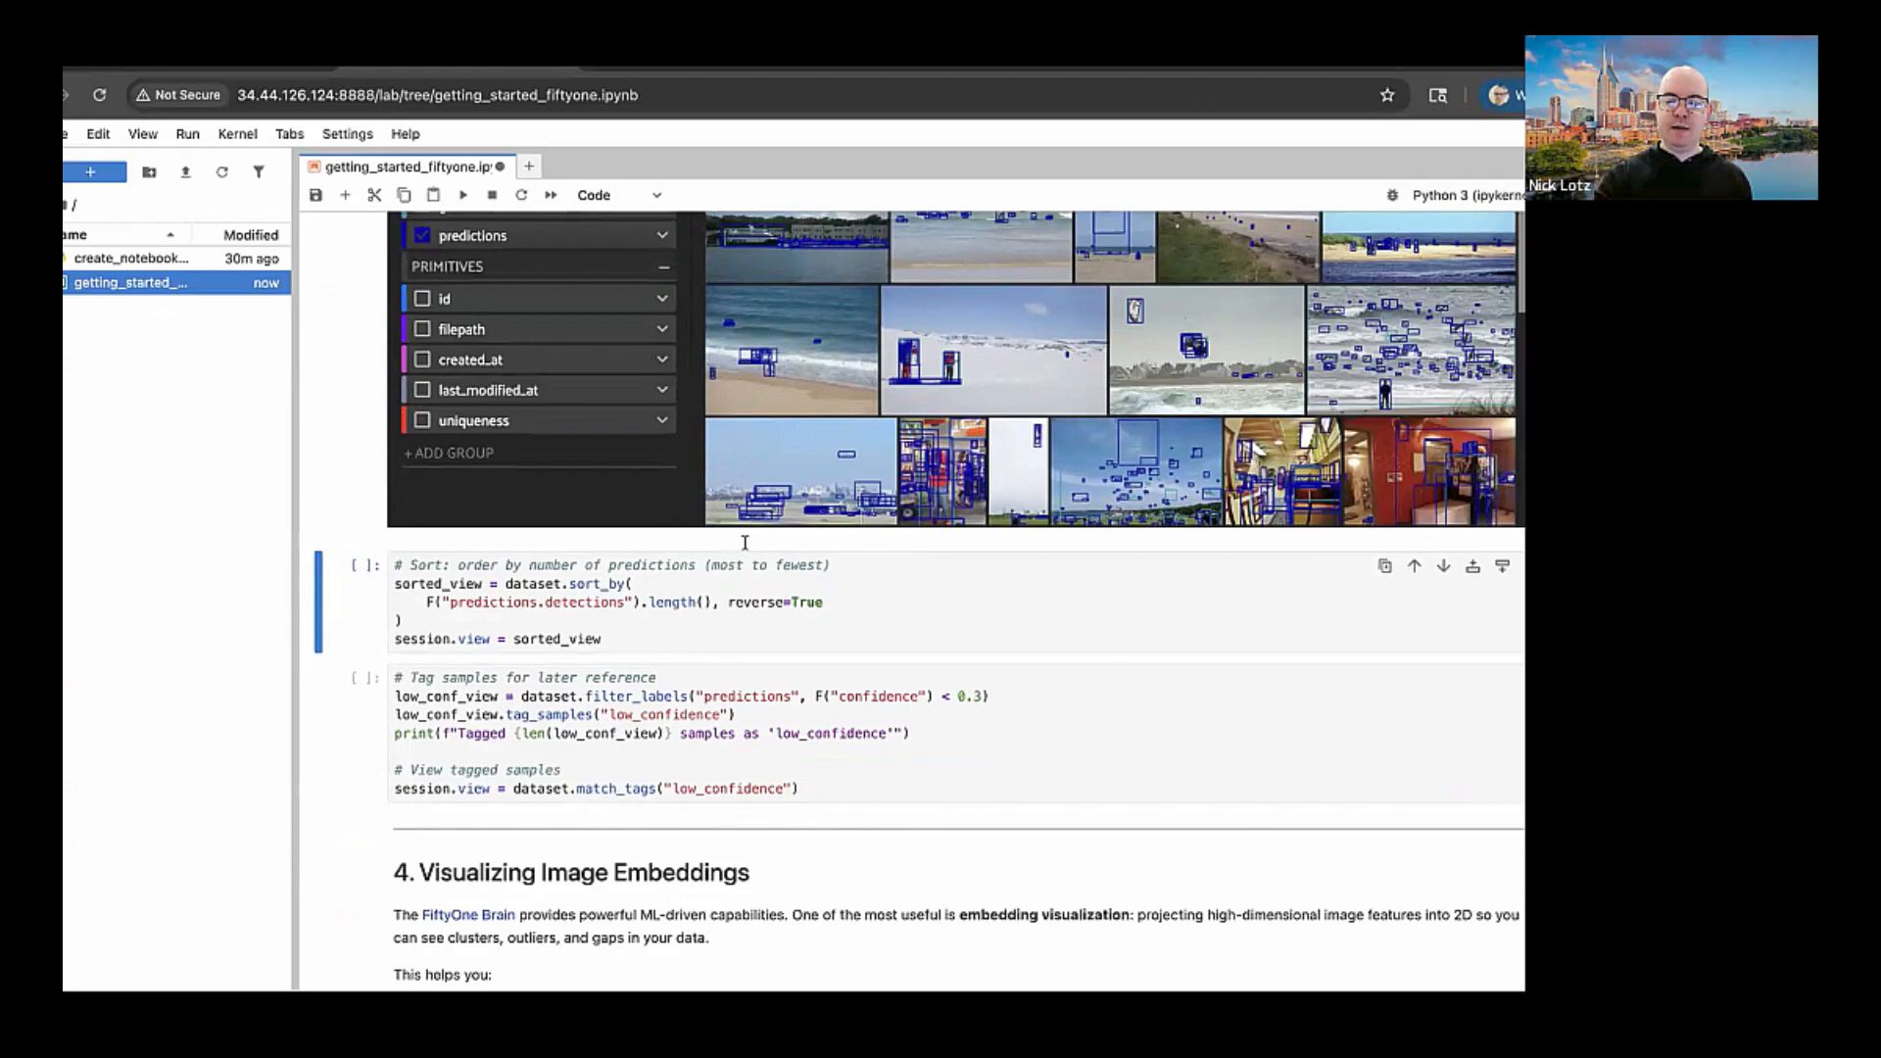
click(464, 195)
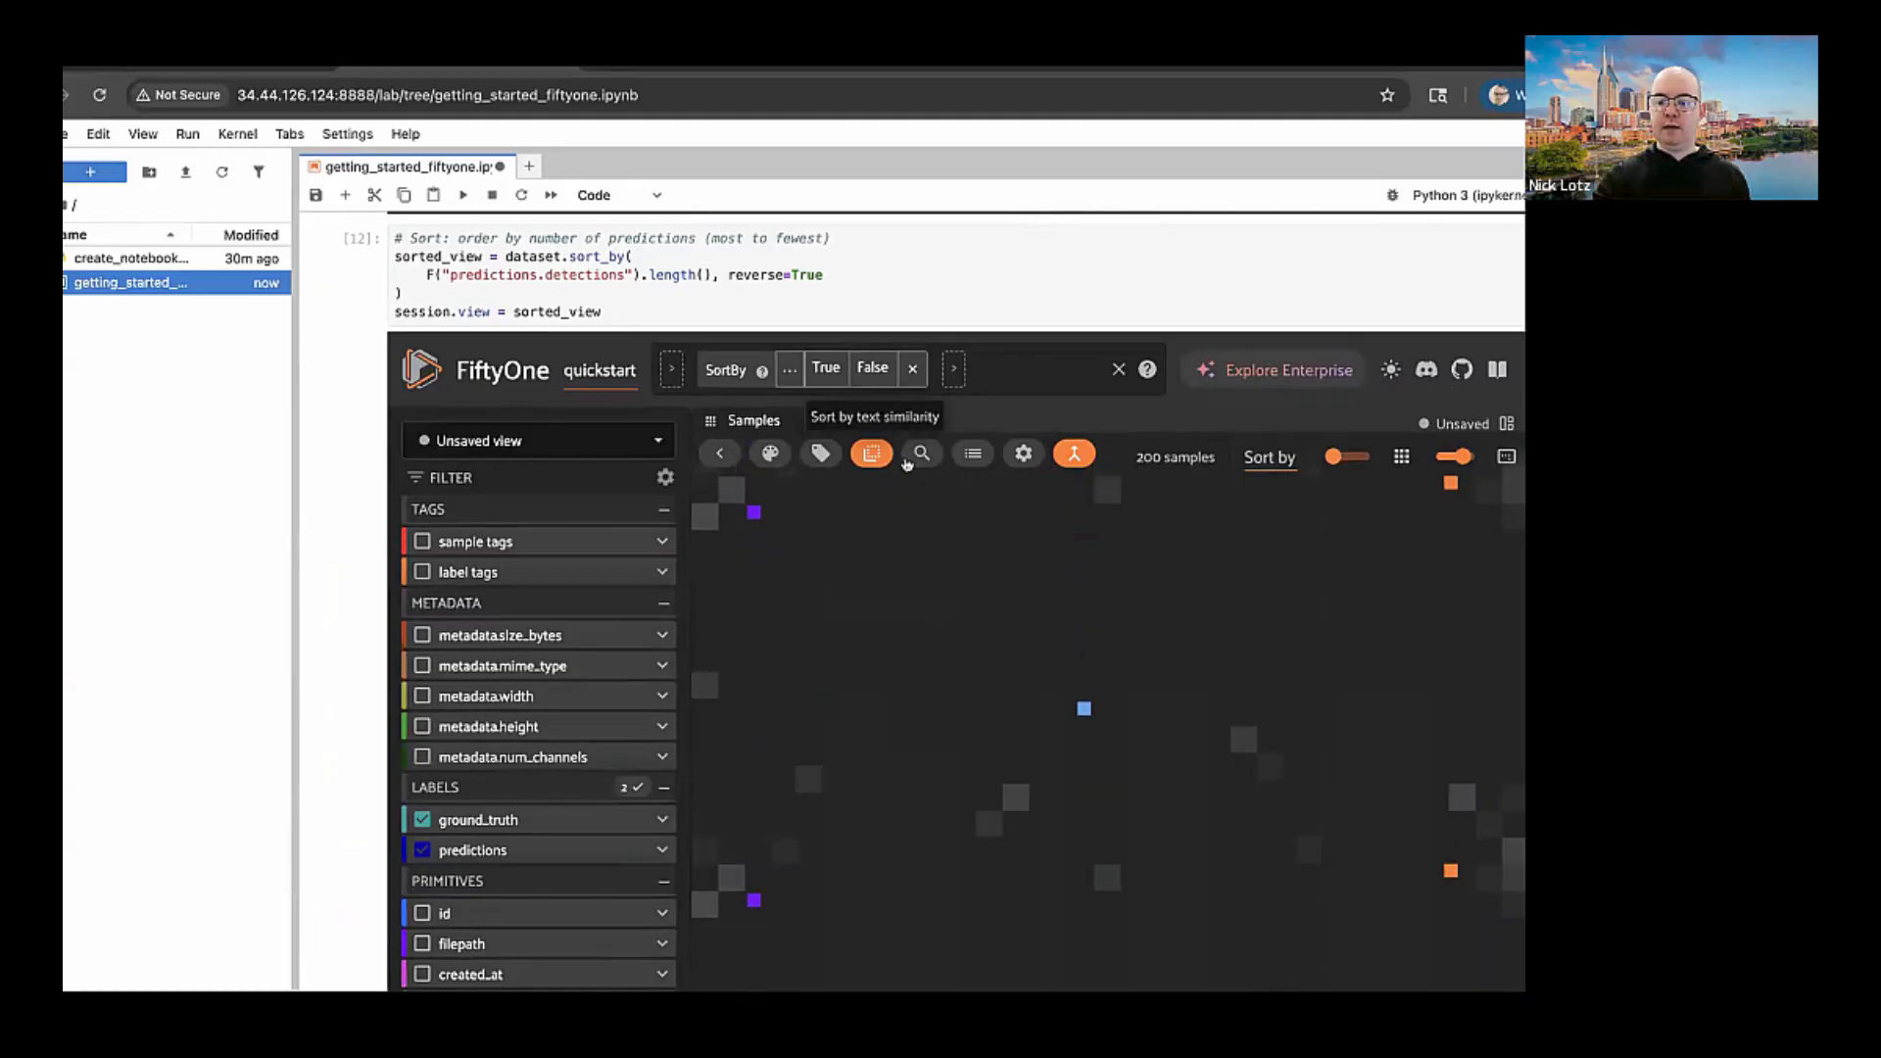
scroll(1029, 627, down, 5)
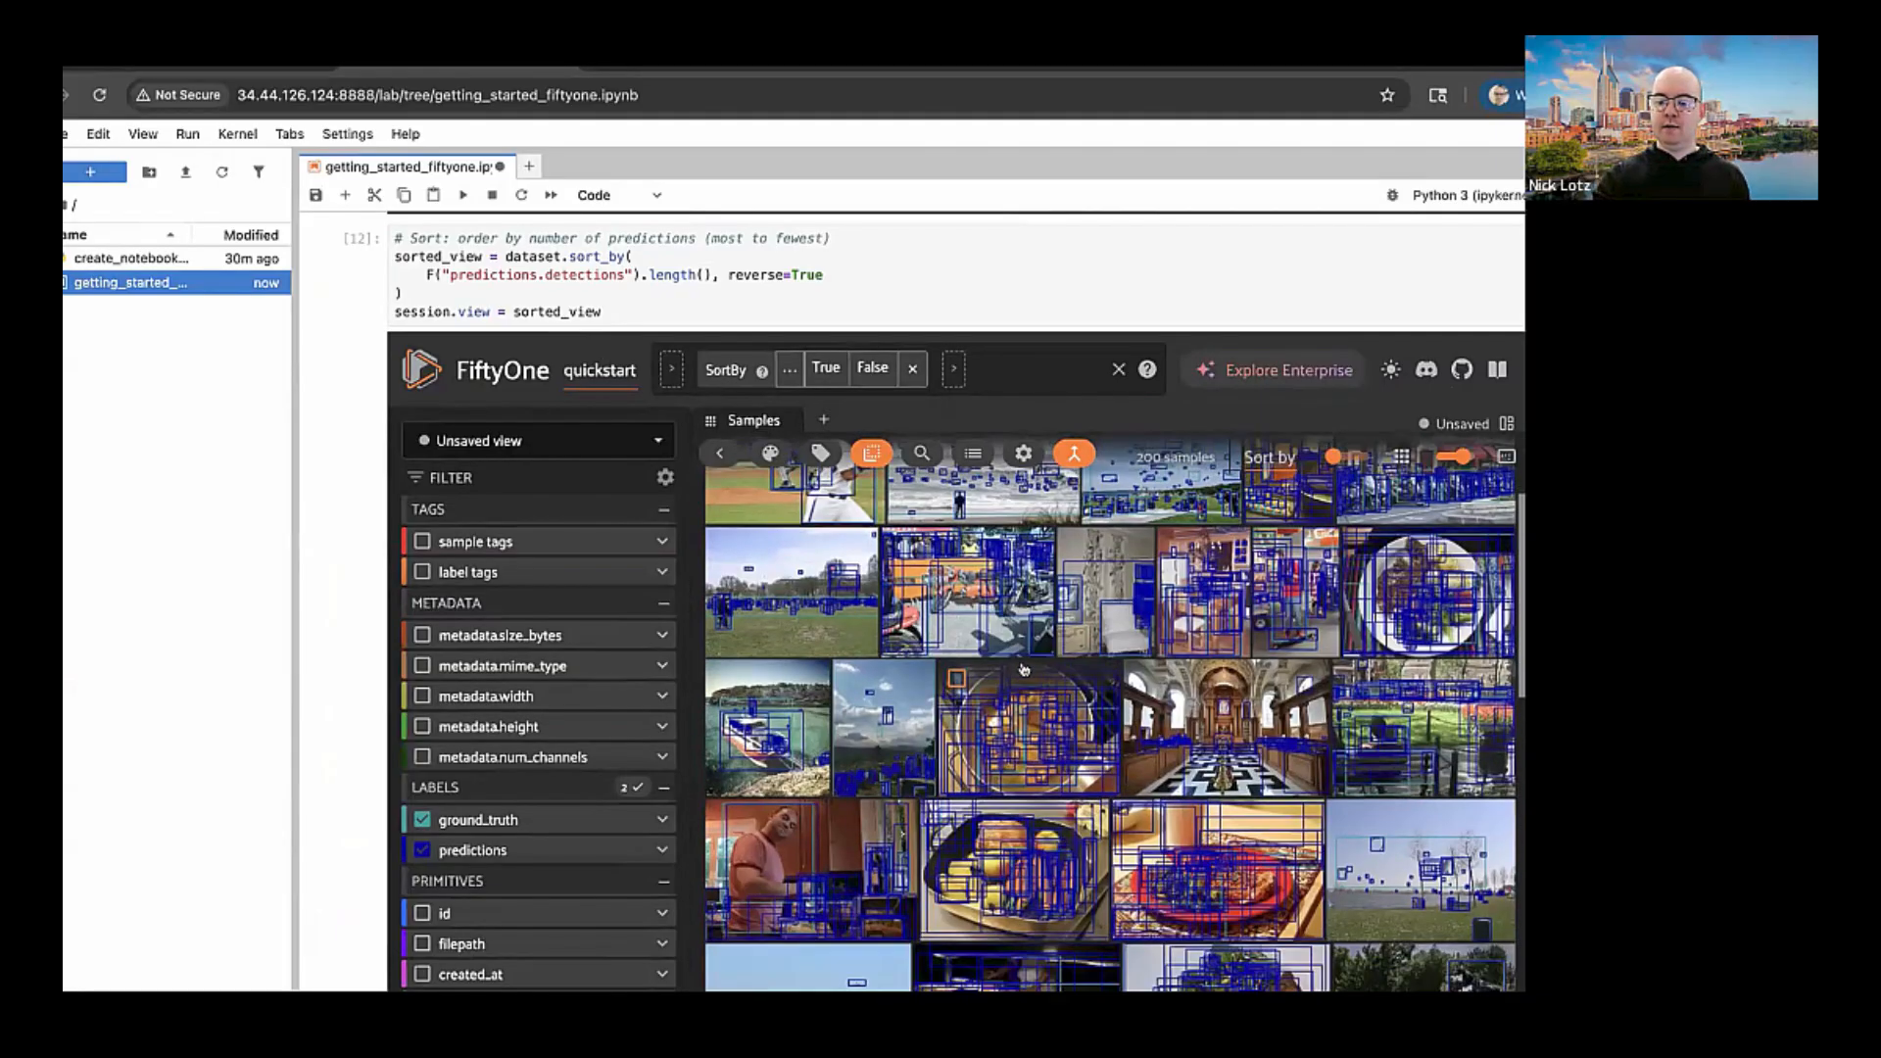
scroll(1024, 669, down, 5)
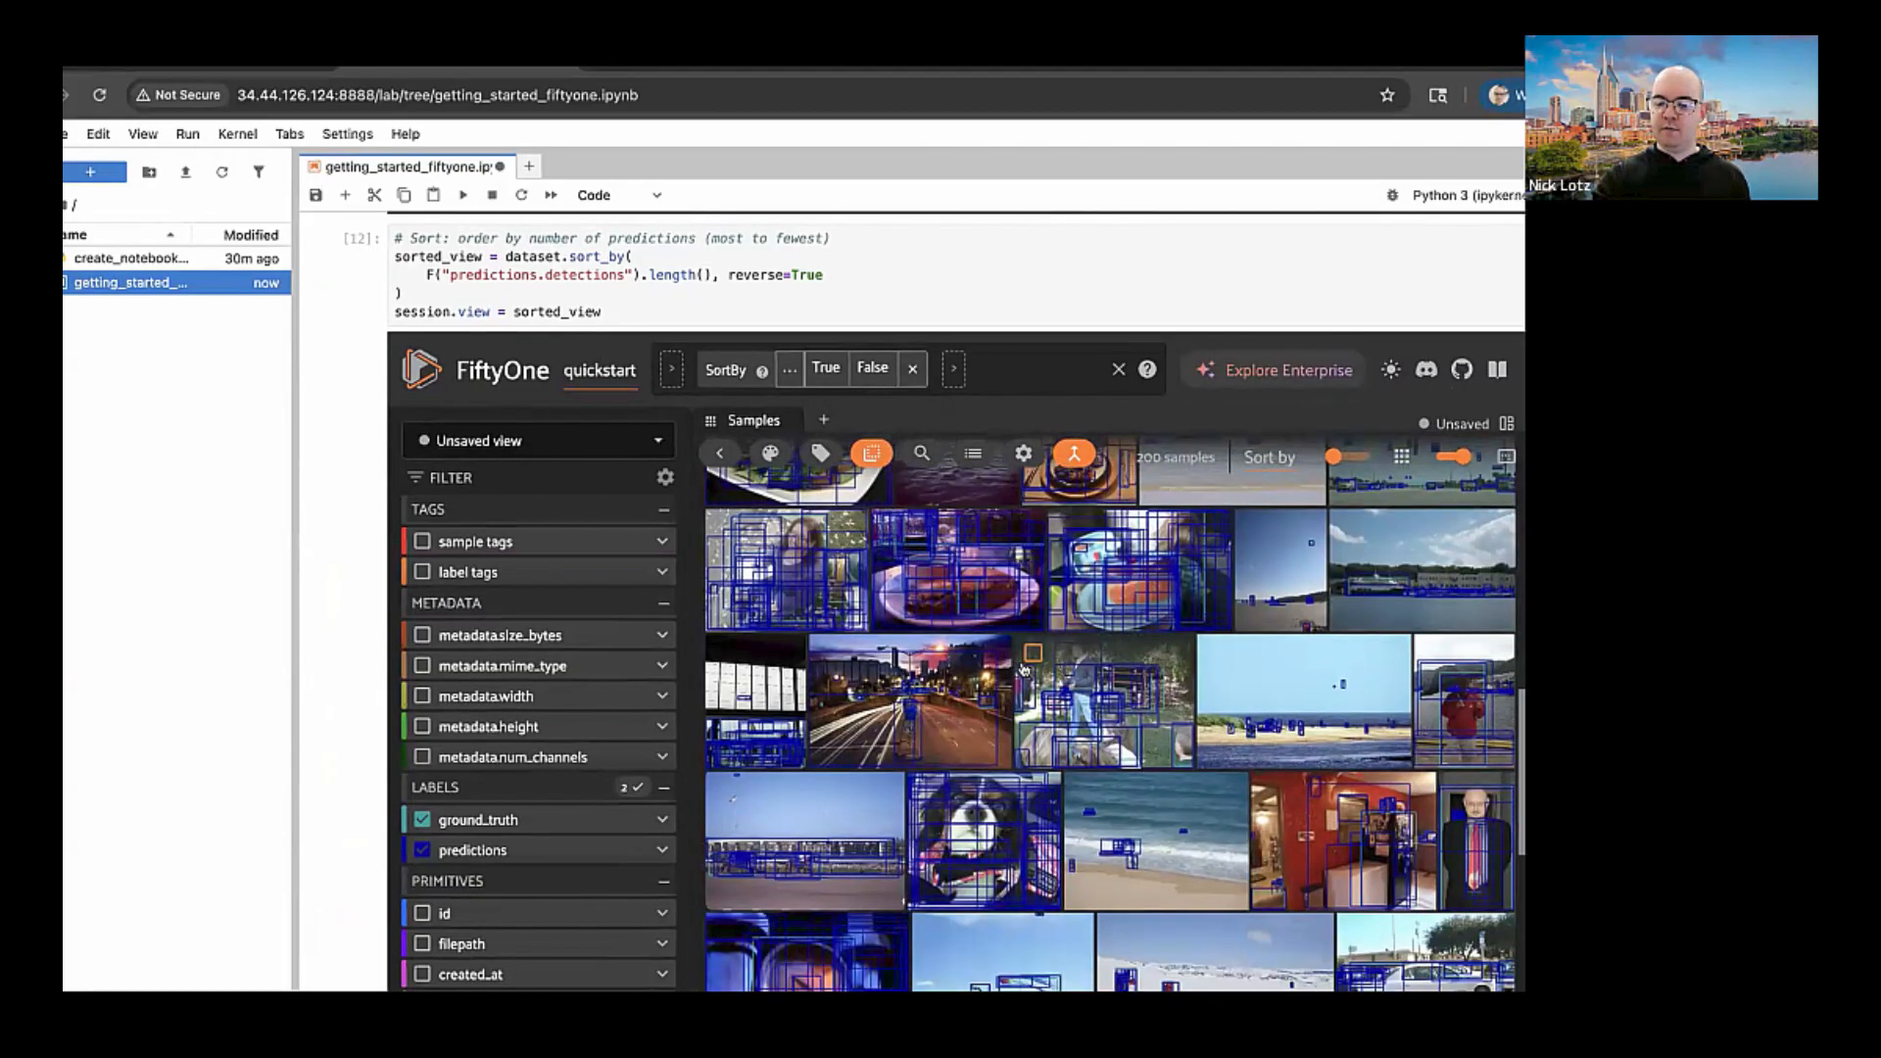
scroll(1024, 669, down, 10)
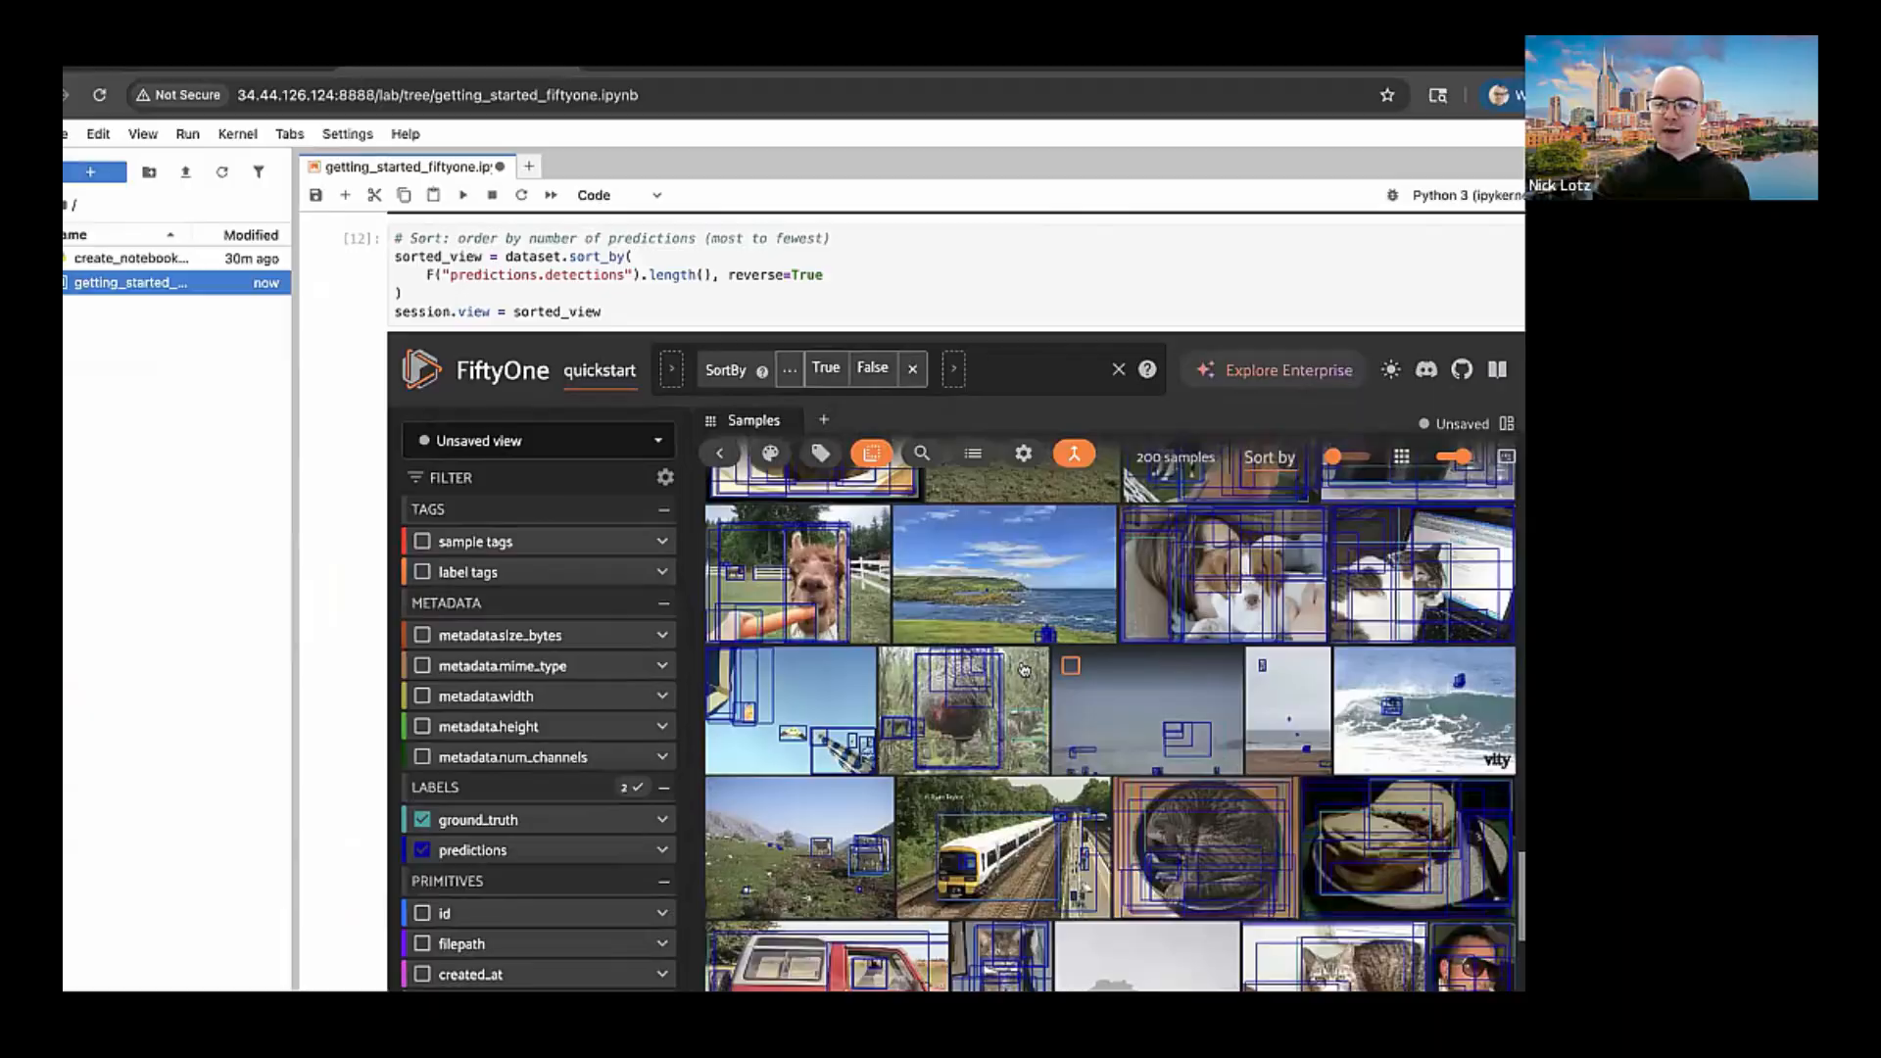
scroll(1024, 669, down, 10)
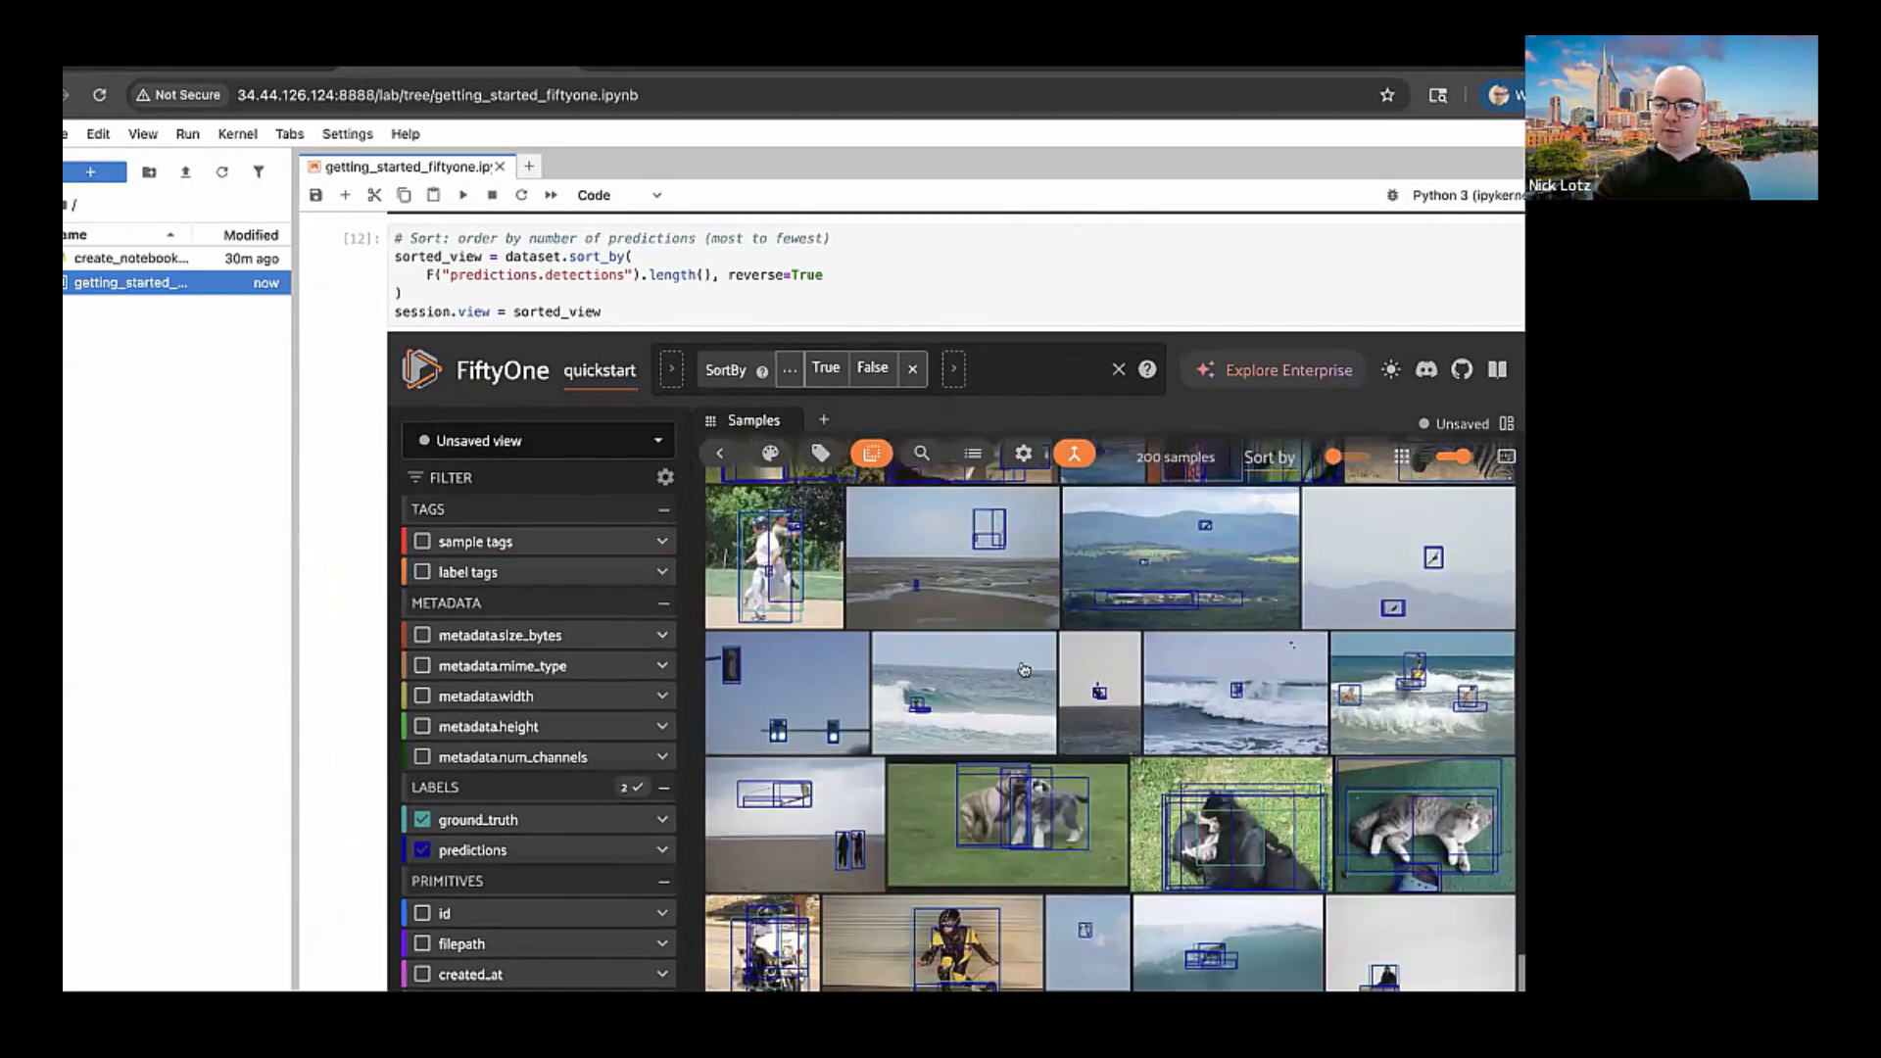
scroll(1024, 670, up, 20)
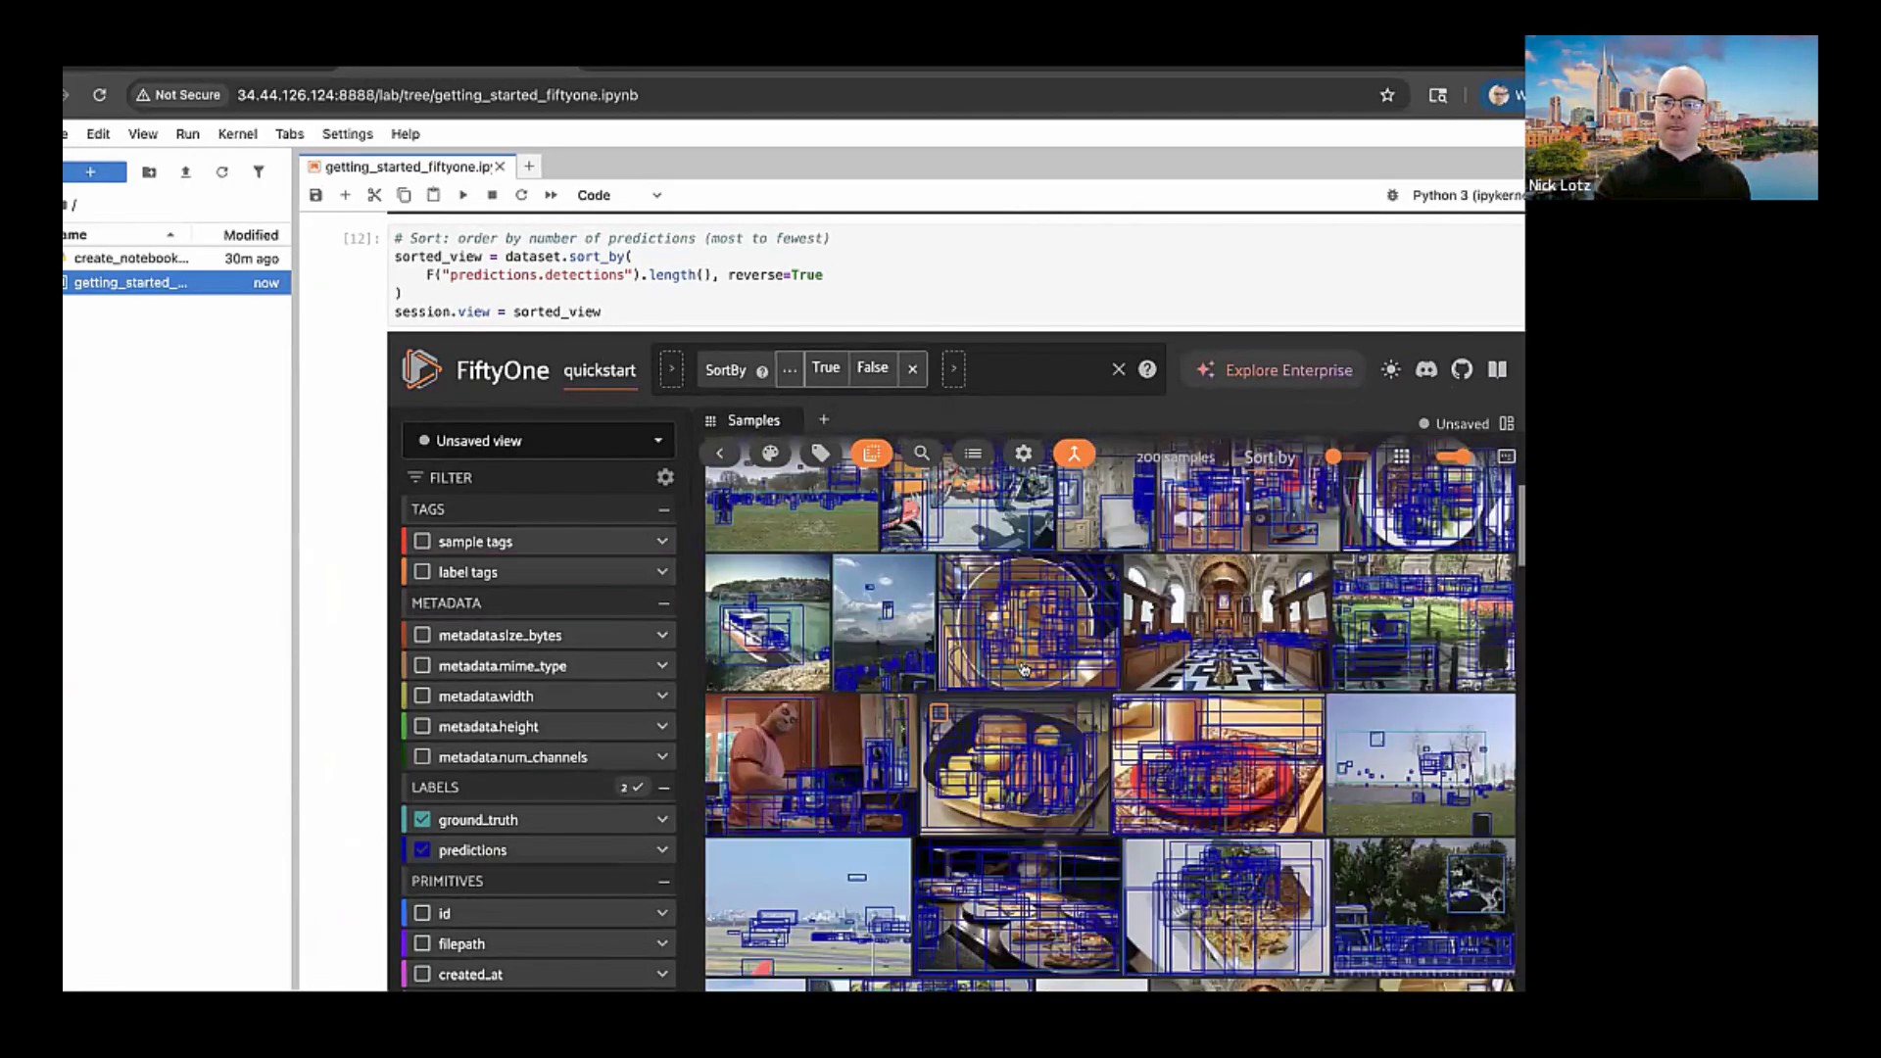
Review and run the cell that tags samples having predictions below 0.3 confidence as "low_confidence" and sets session.view to the tagged samples
scroll(416, 745, down, 3)
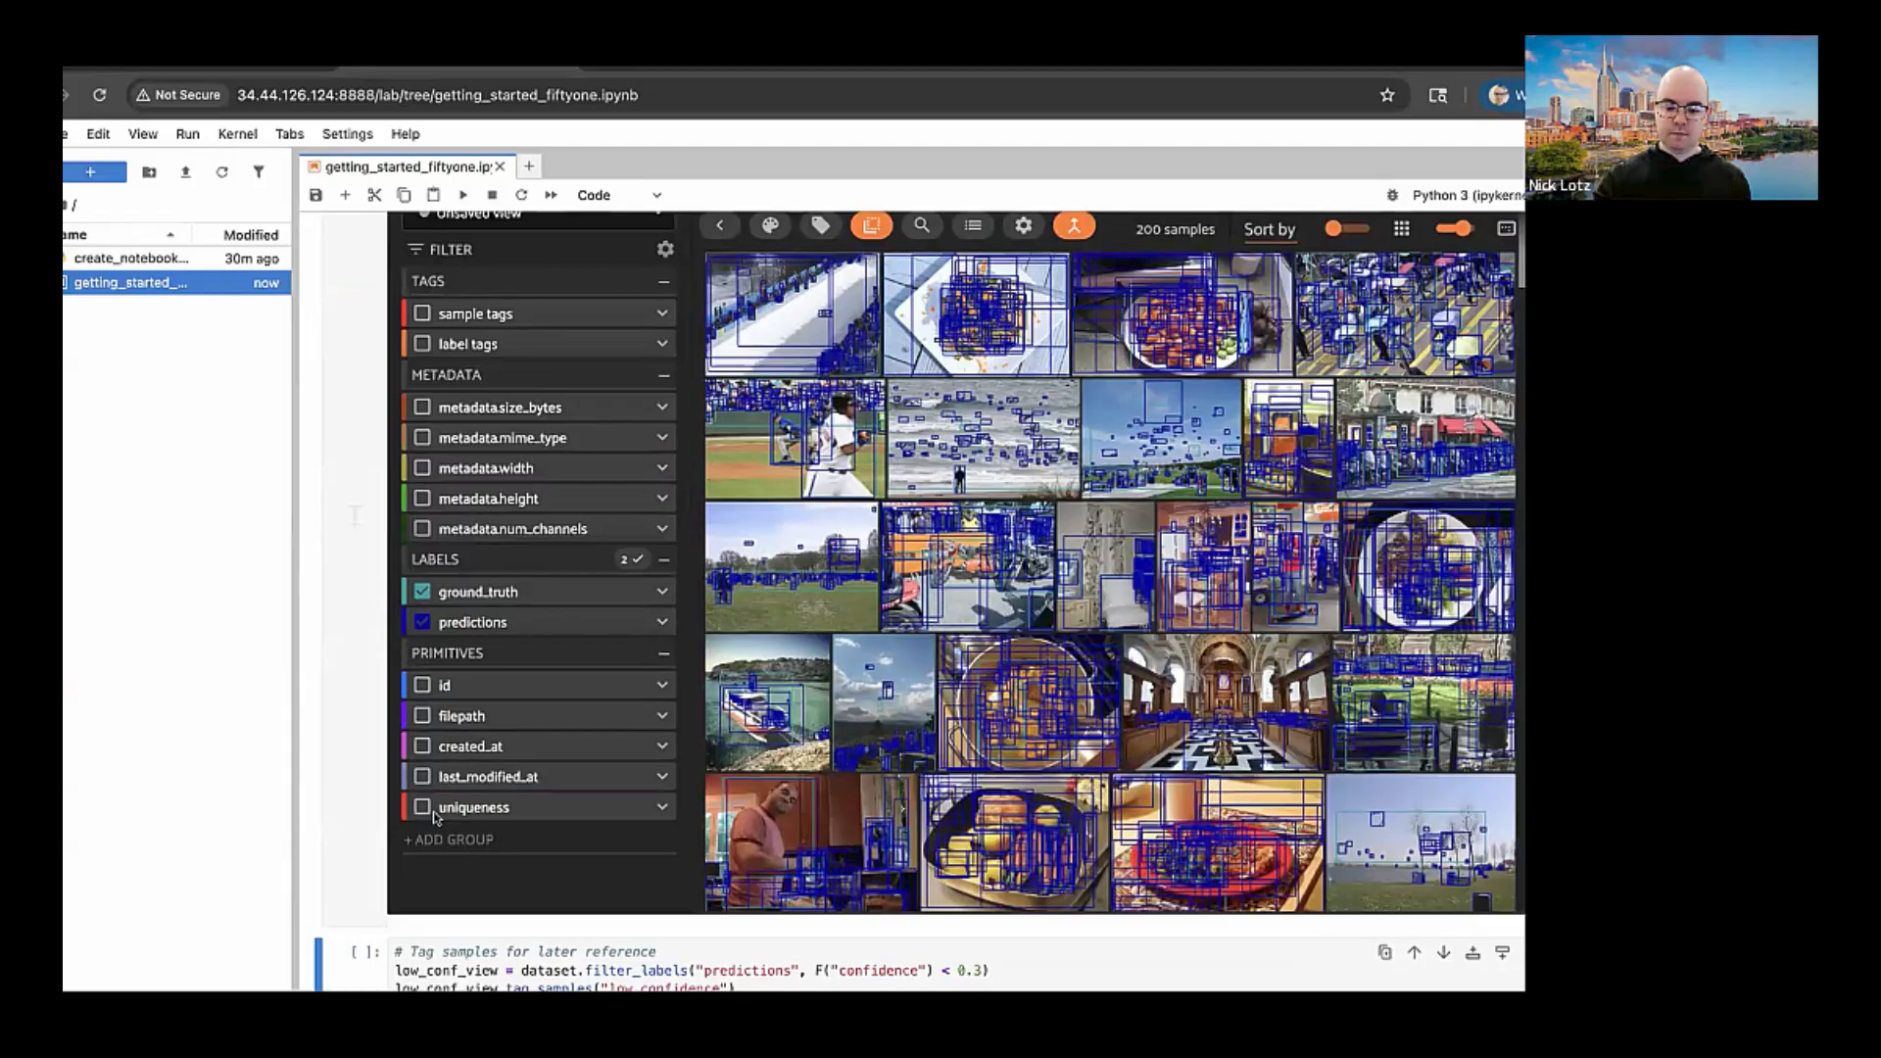
scroll(416, 798, down, 5)
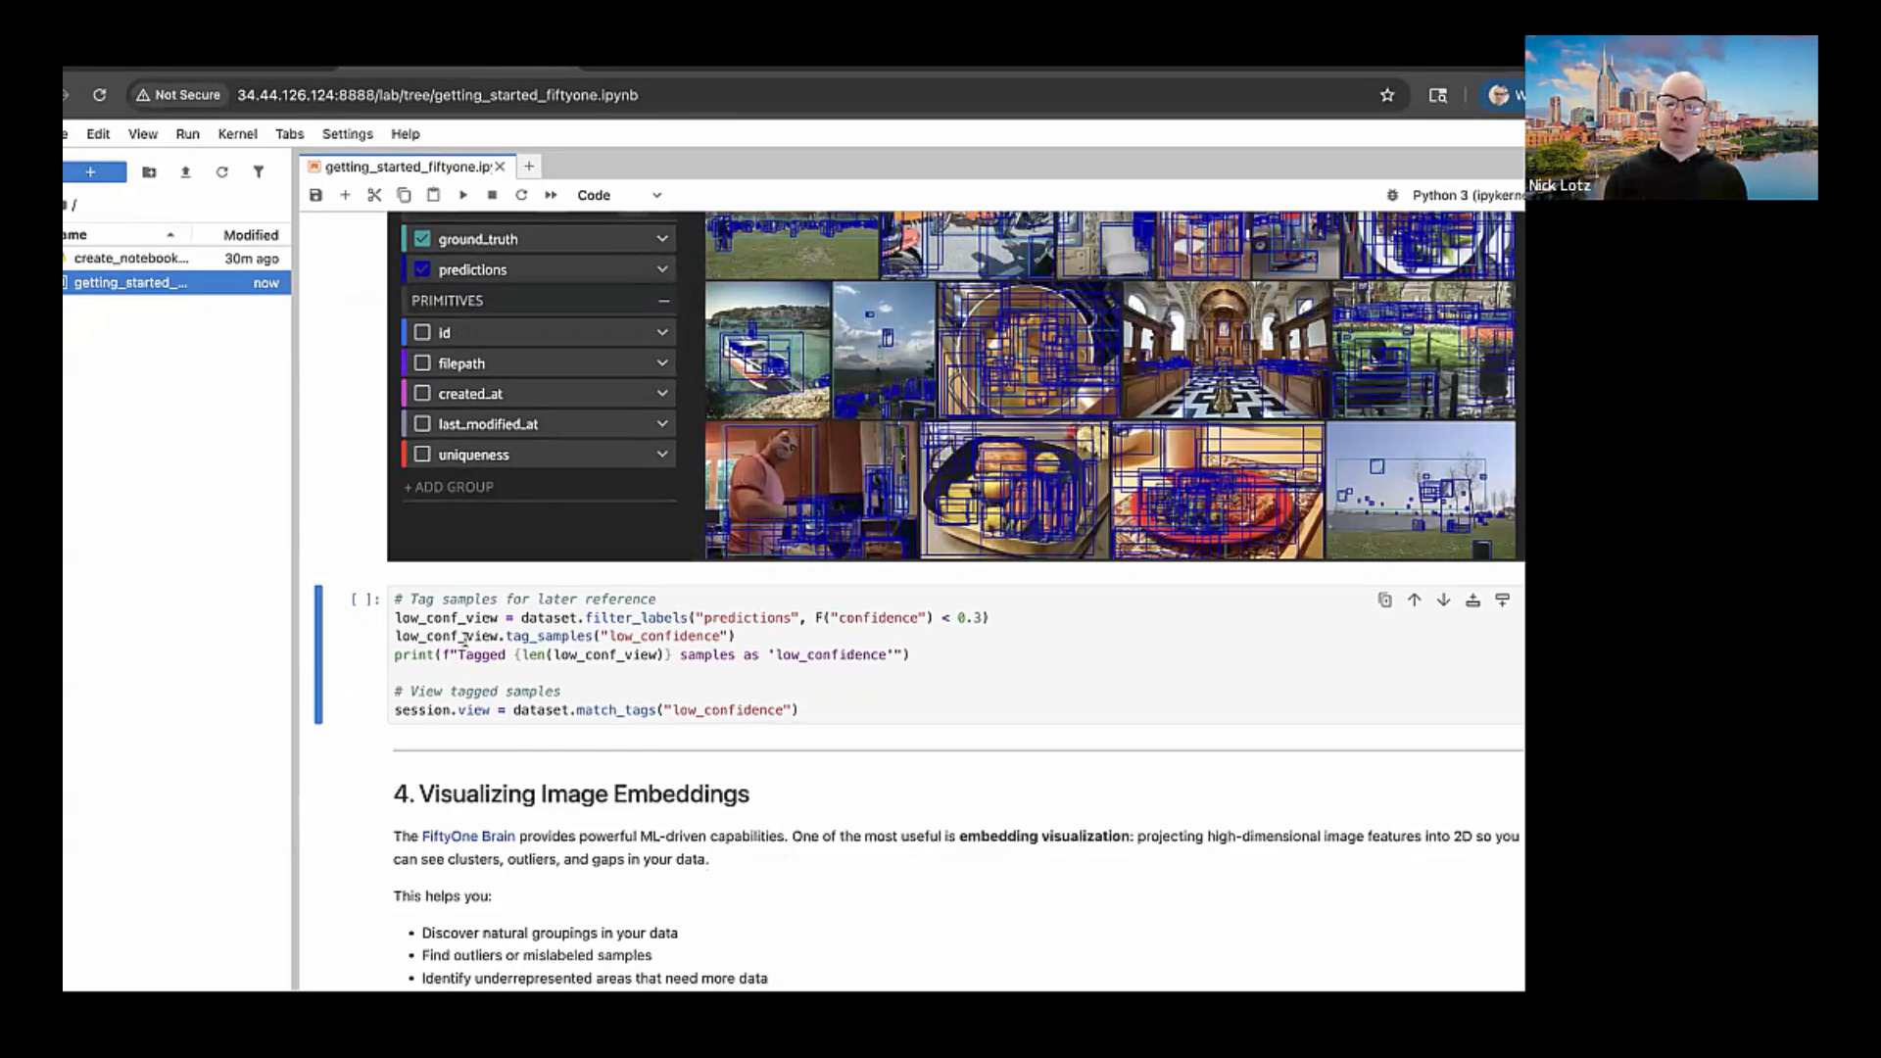
scroll(558, 534, down, 1)
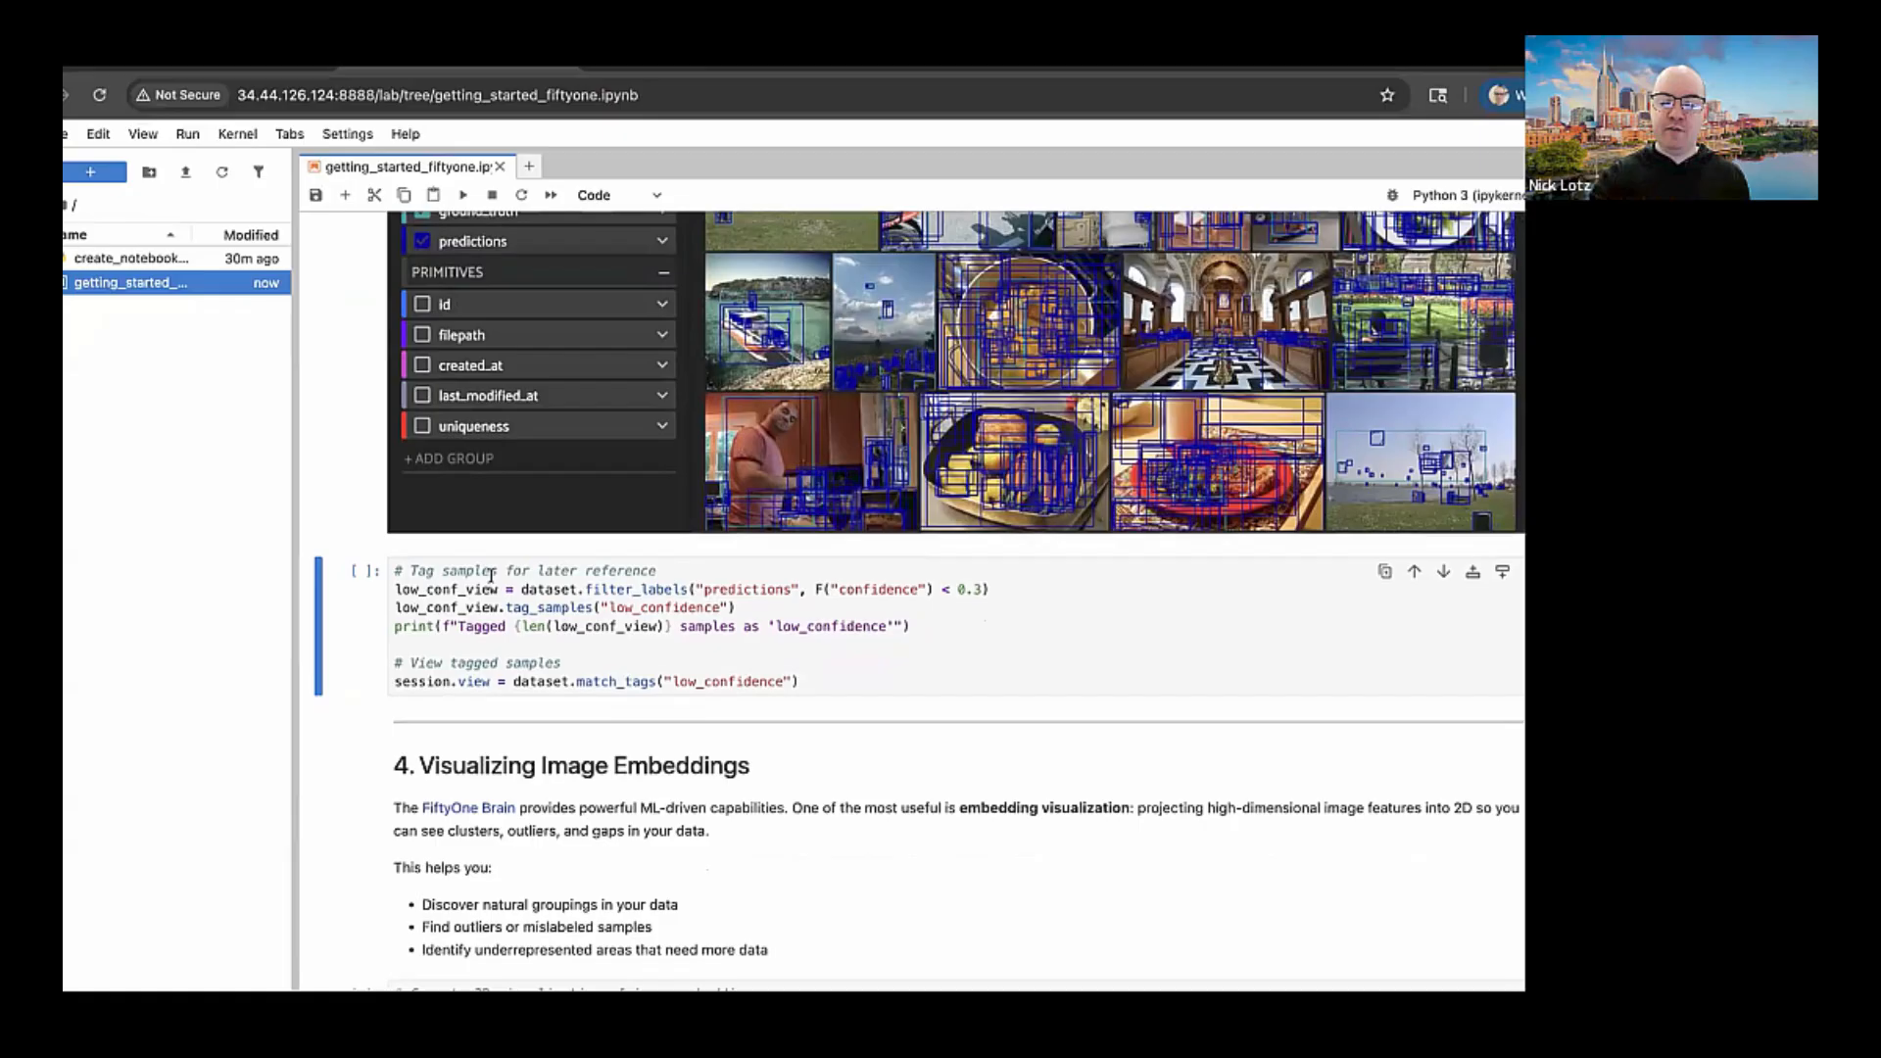
drag(400, 589, 965, 588)
double_click(867, 589)
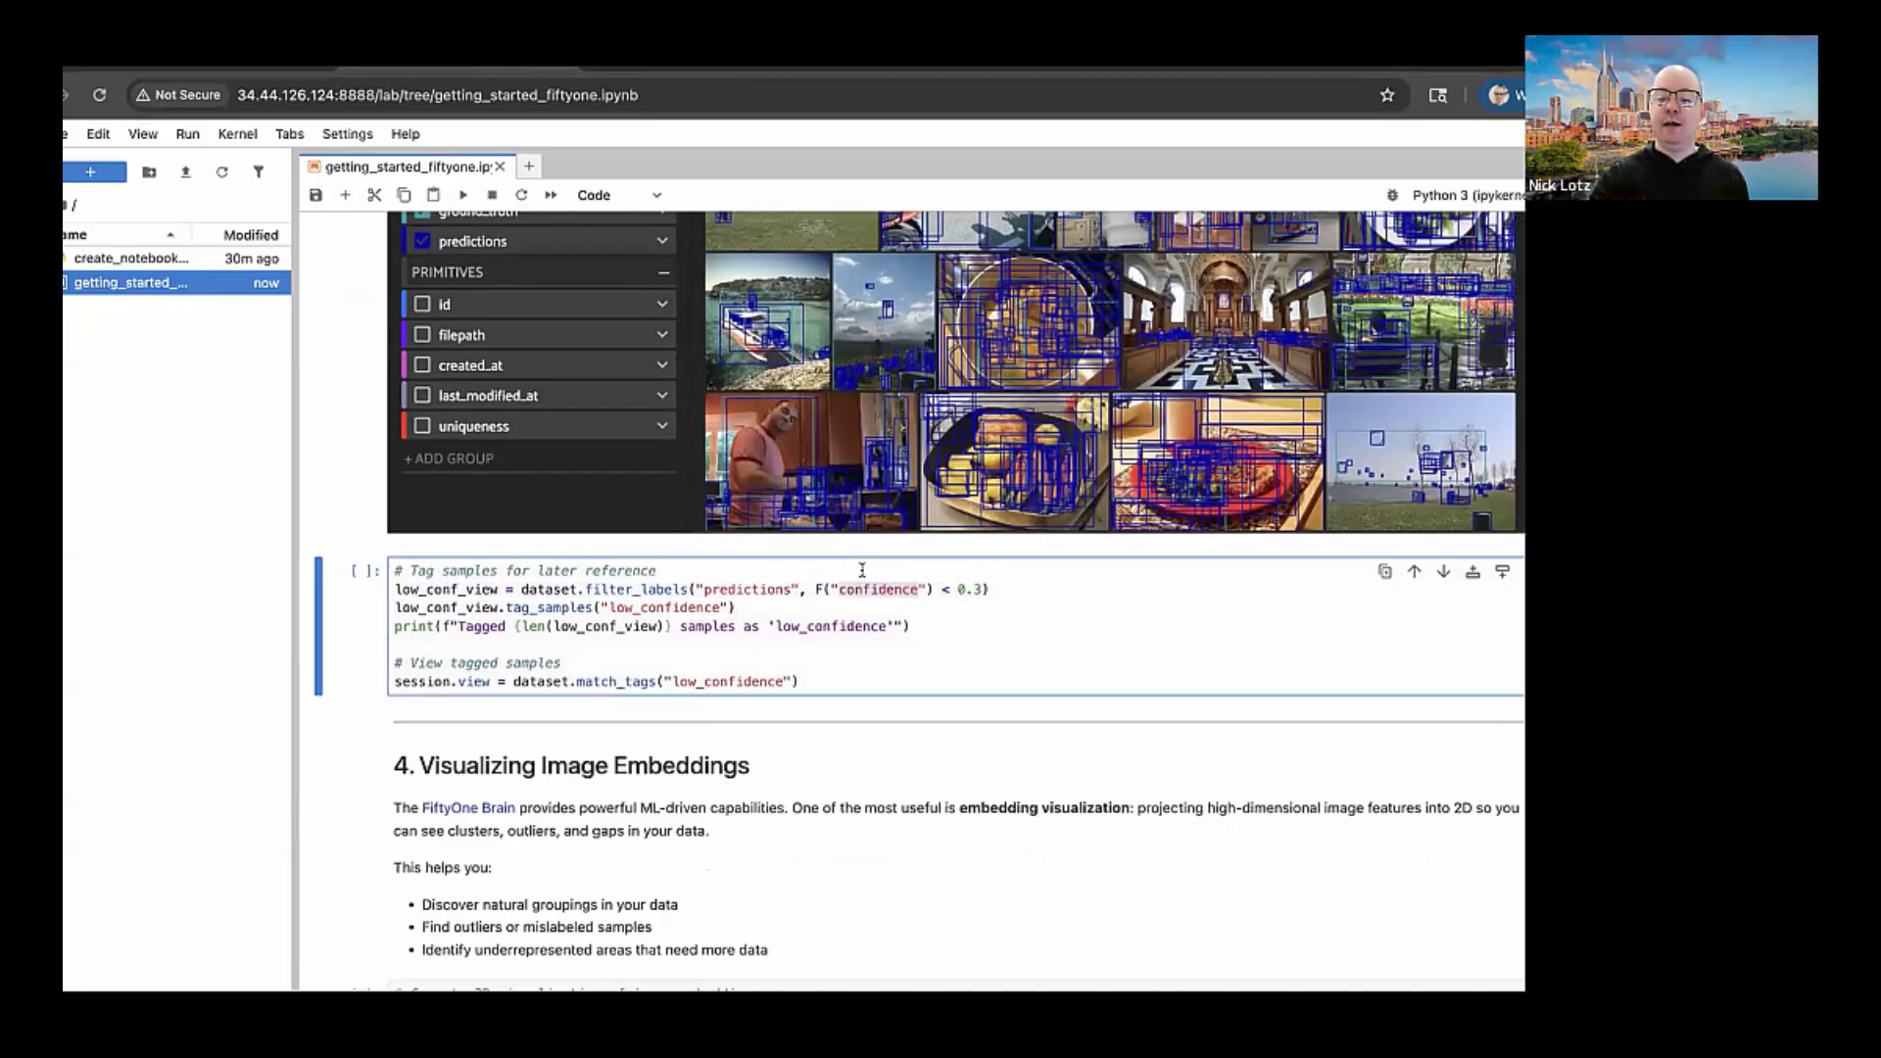
click(948, 576)
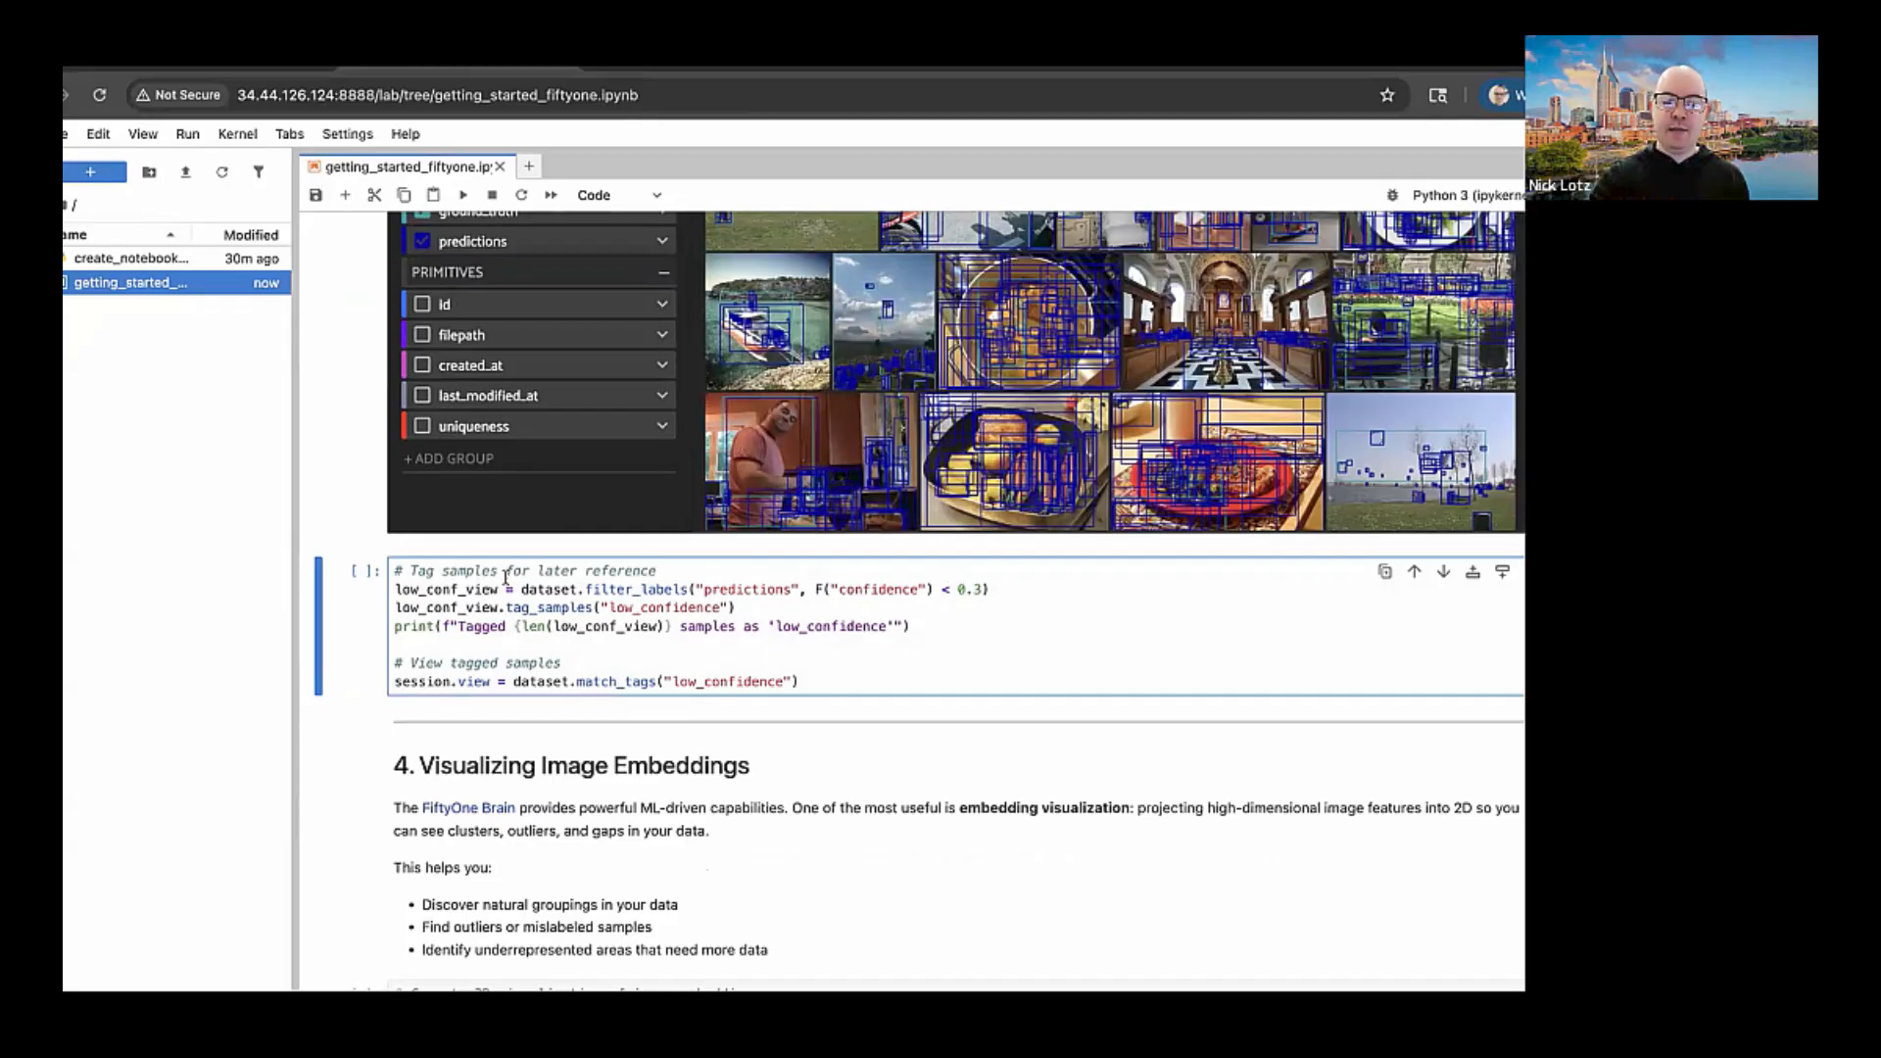
drag(603, 591, 867, 607)
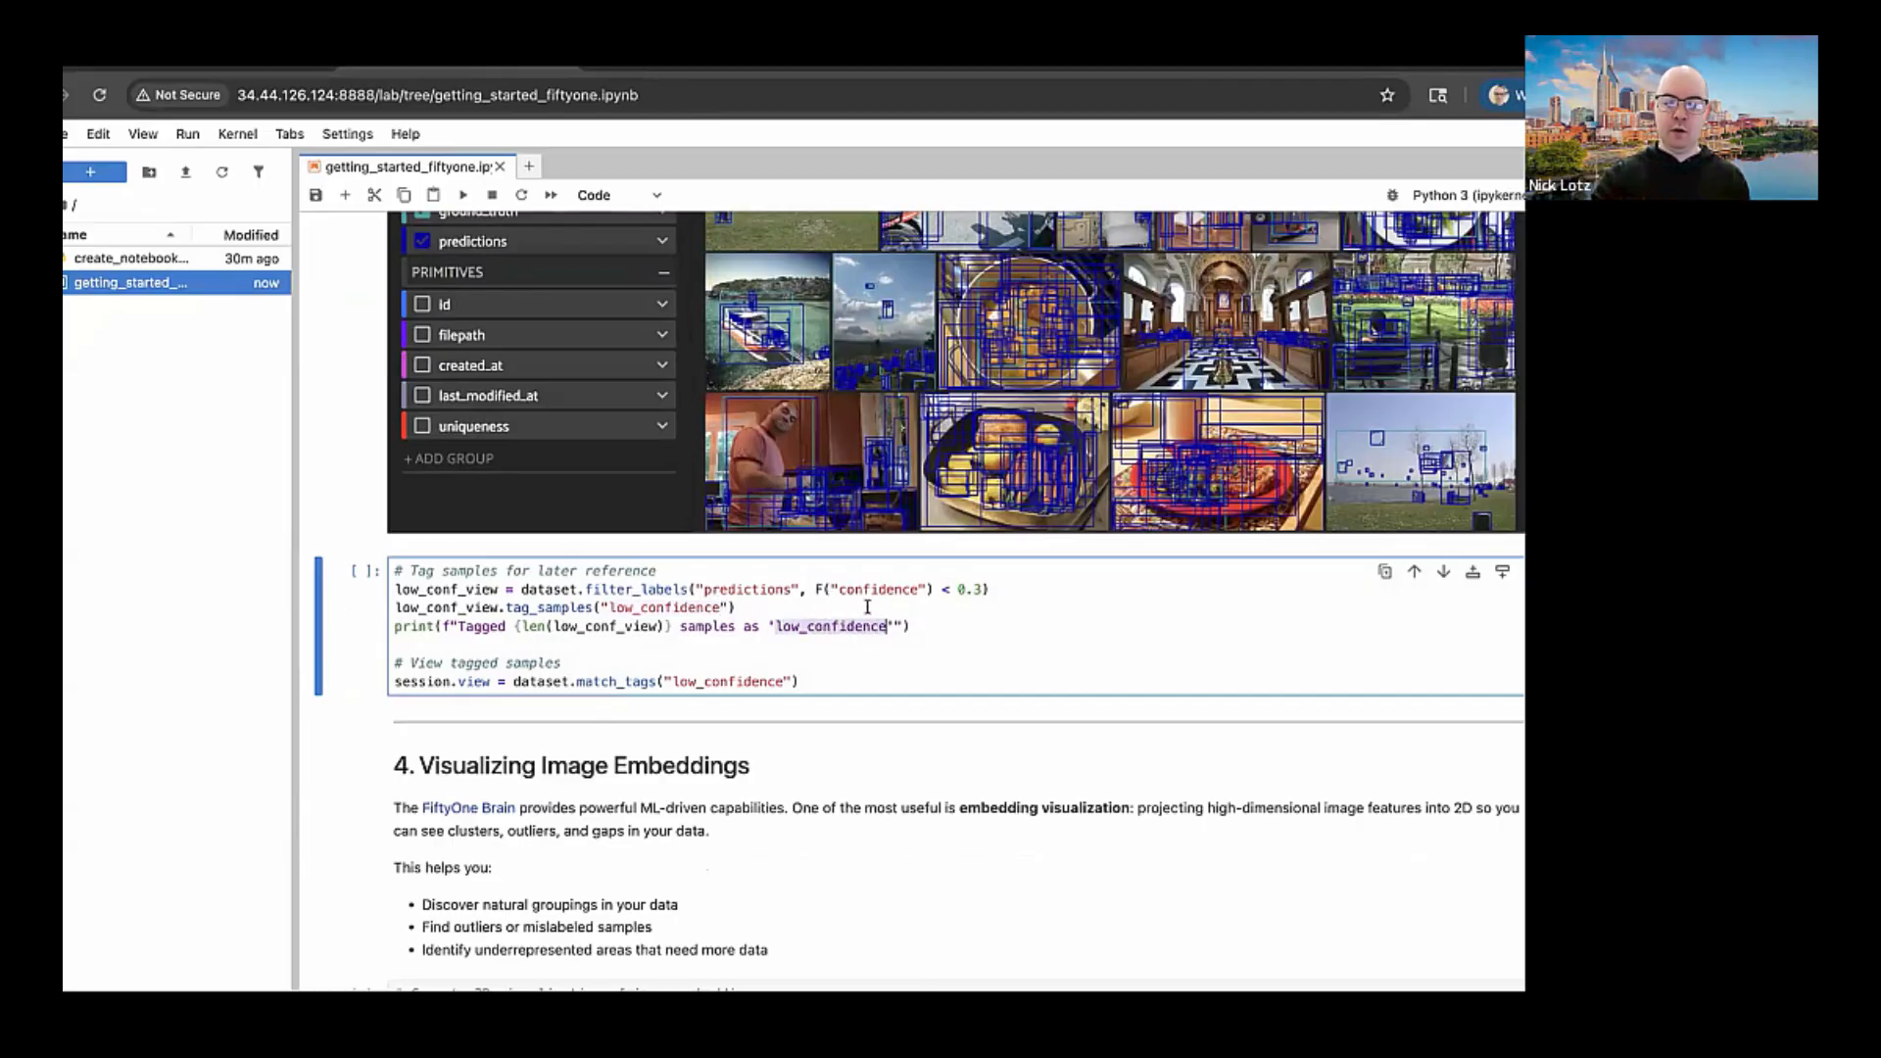
click(463, 195)
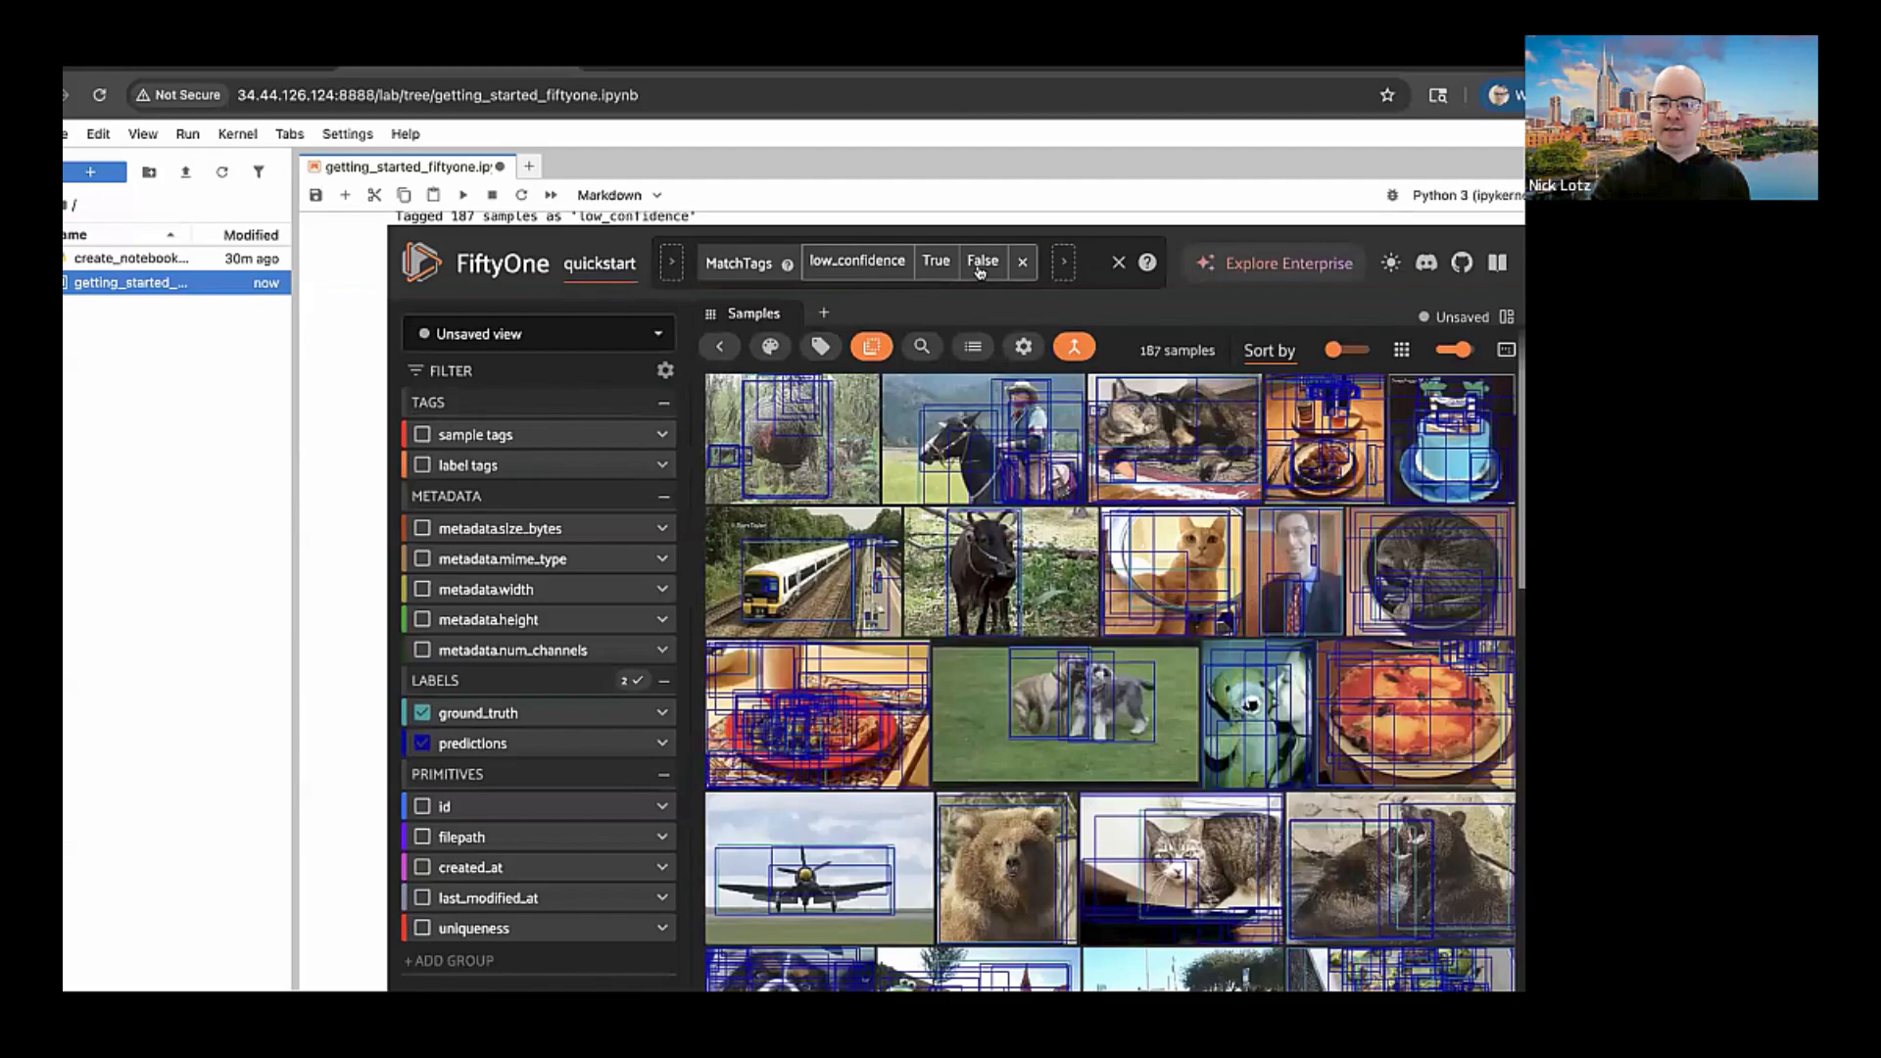
Look over the low_confidence samples in the embedded App and open the image of two dogs on grass
scroll(1027, 492, down, 1)
scroll(1027, 492, up, 1)
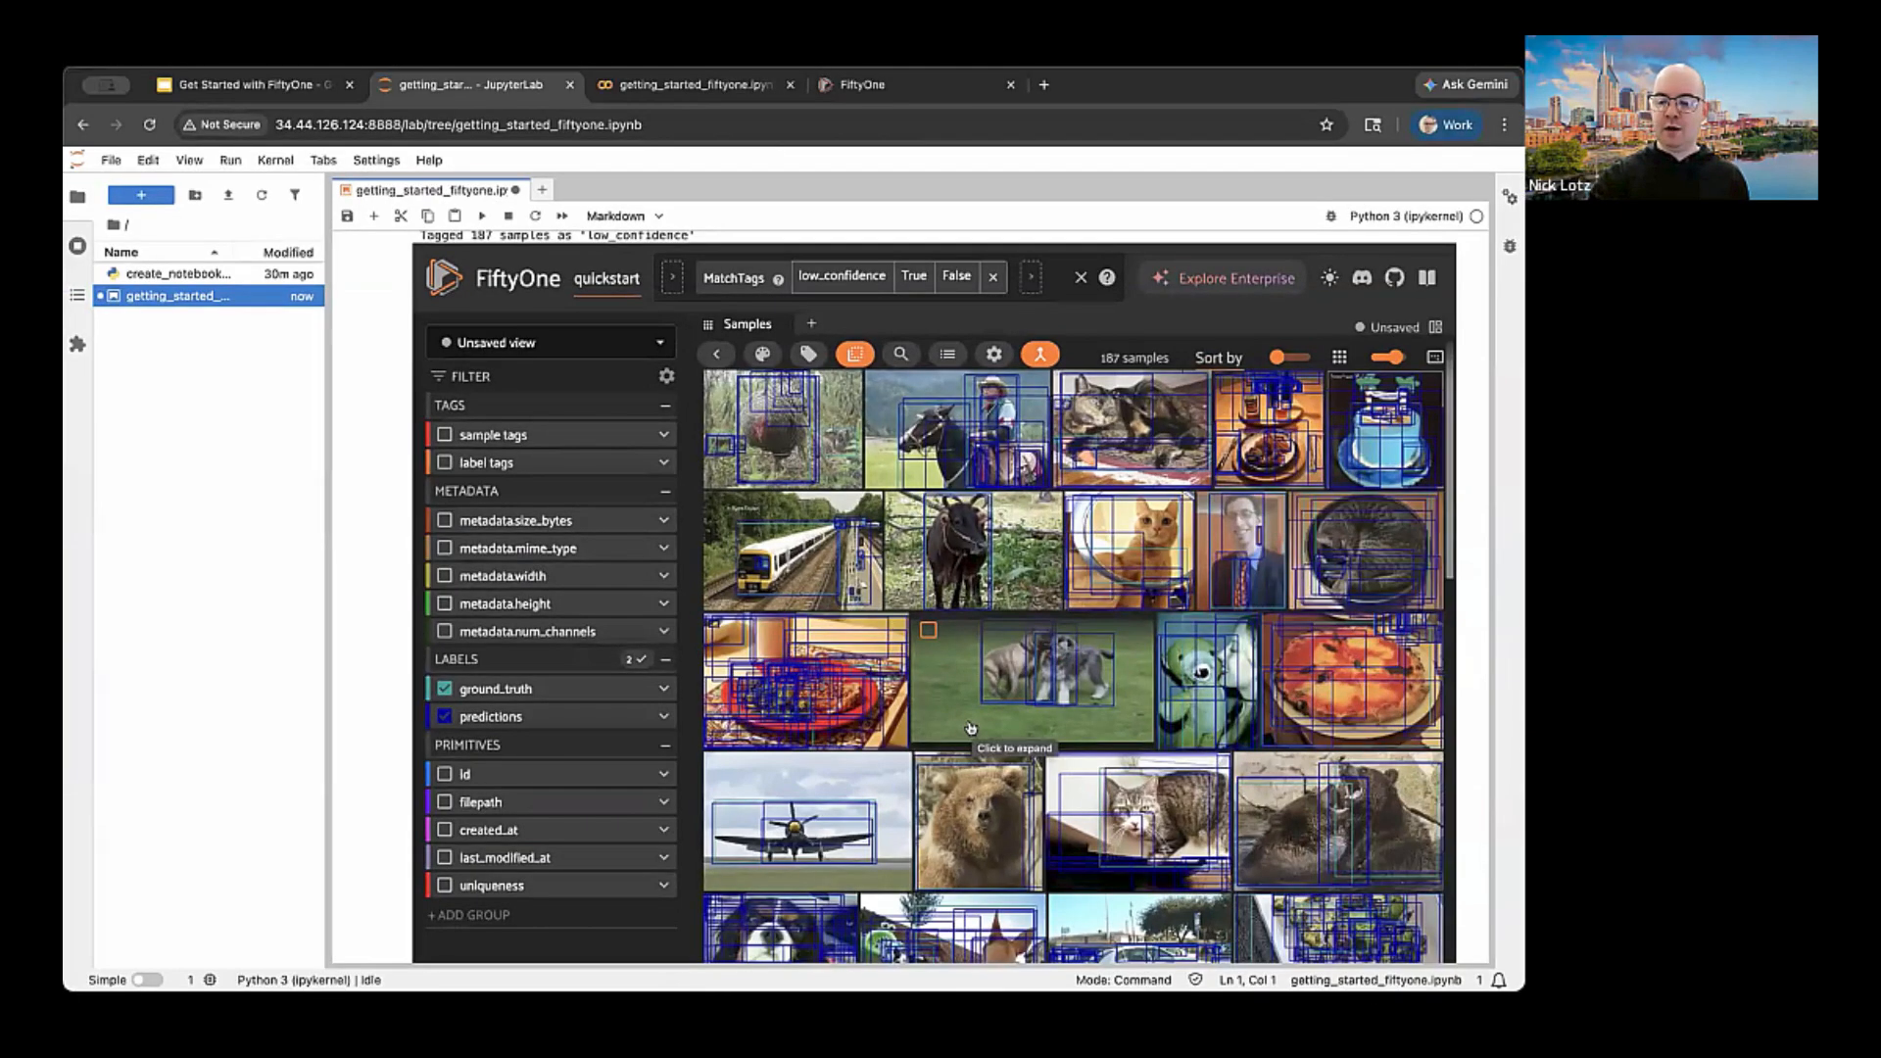
click(986, 730)
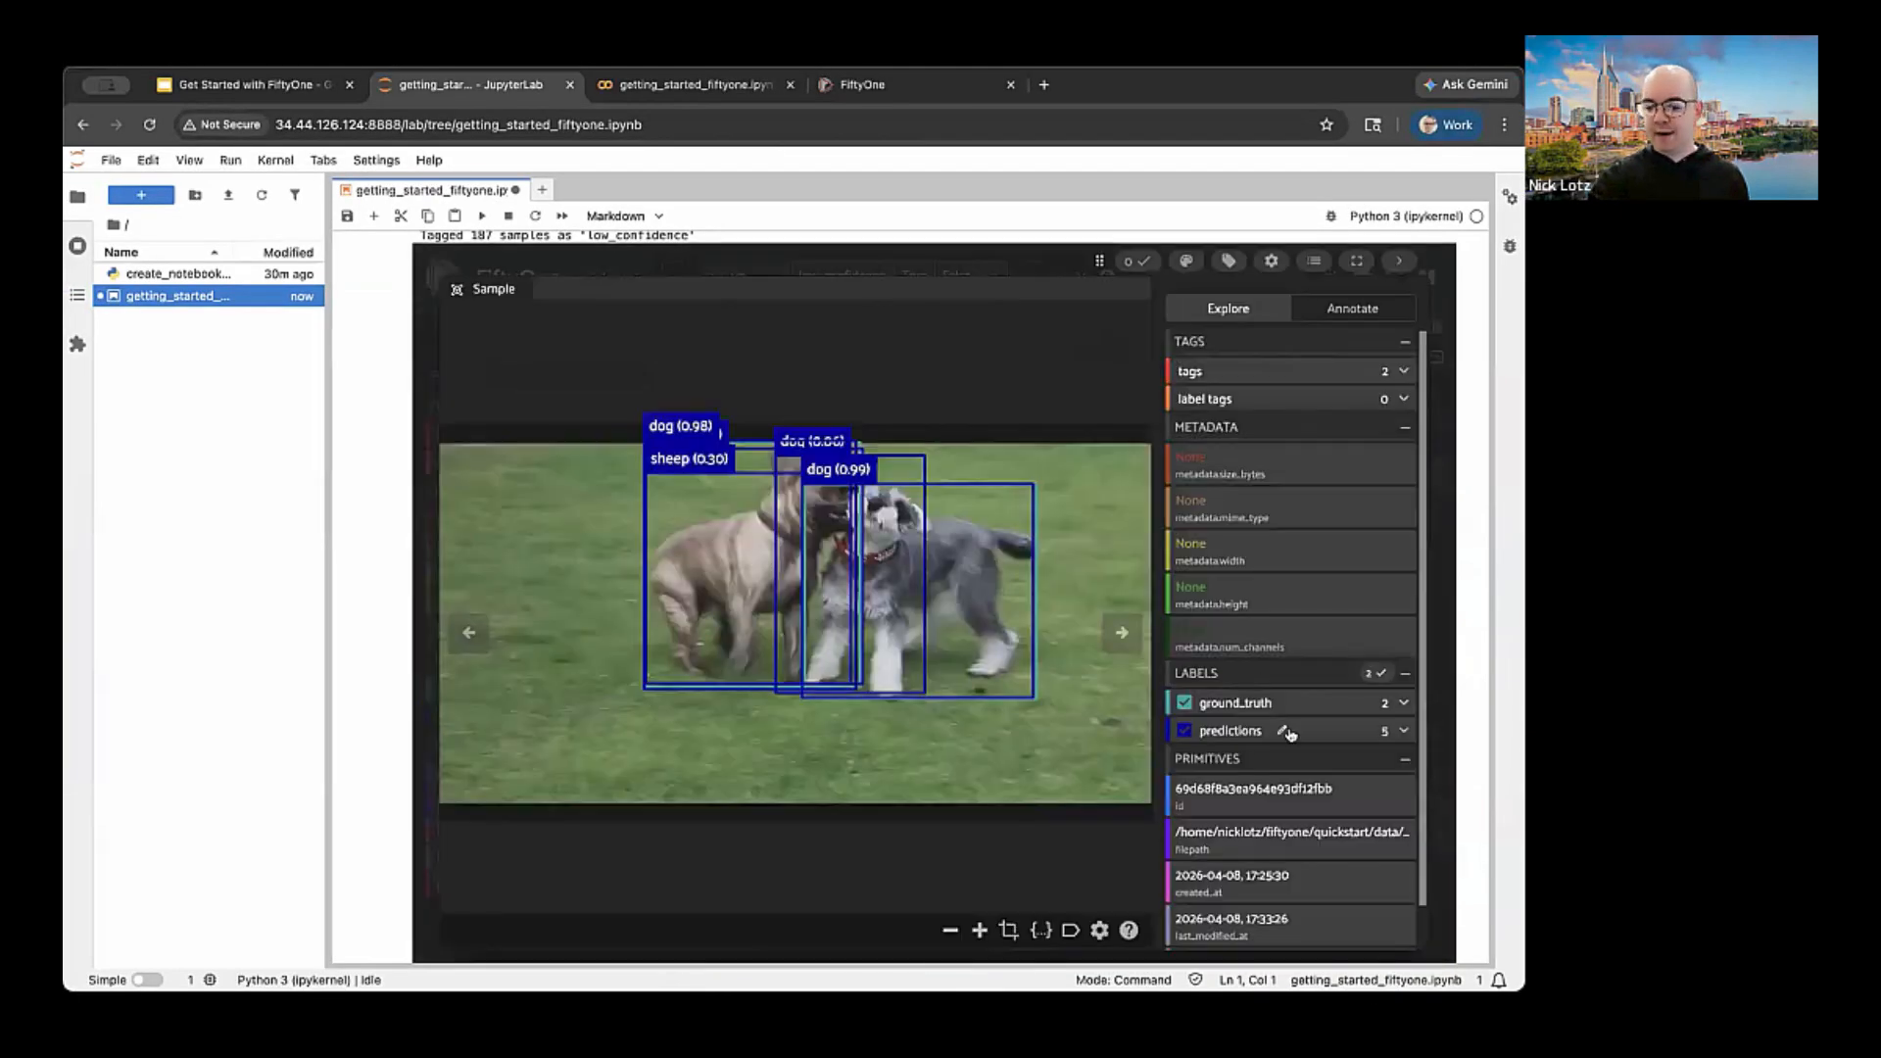
Look through the two-dog sample's metadata, labels and primitives, and expand its tags to check which ones are assigned
scroll(1286, 733, down, 3)
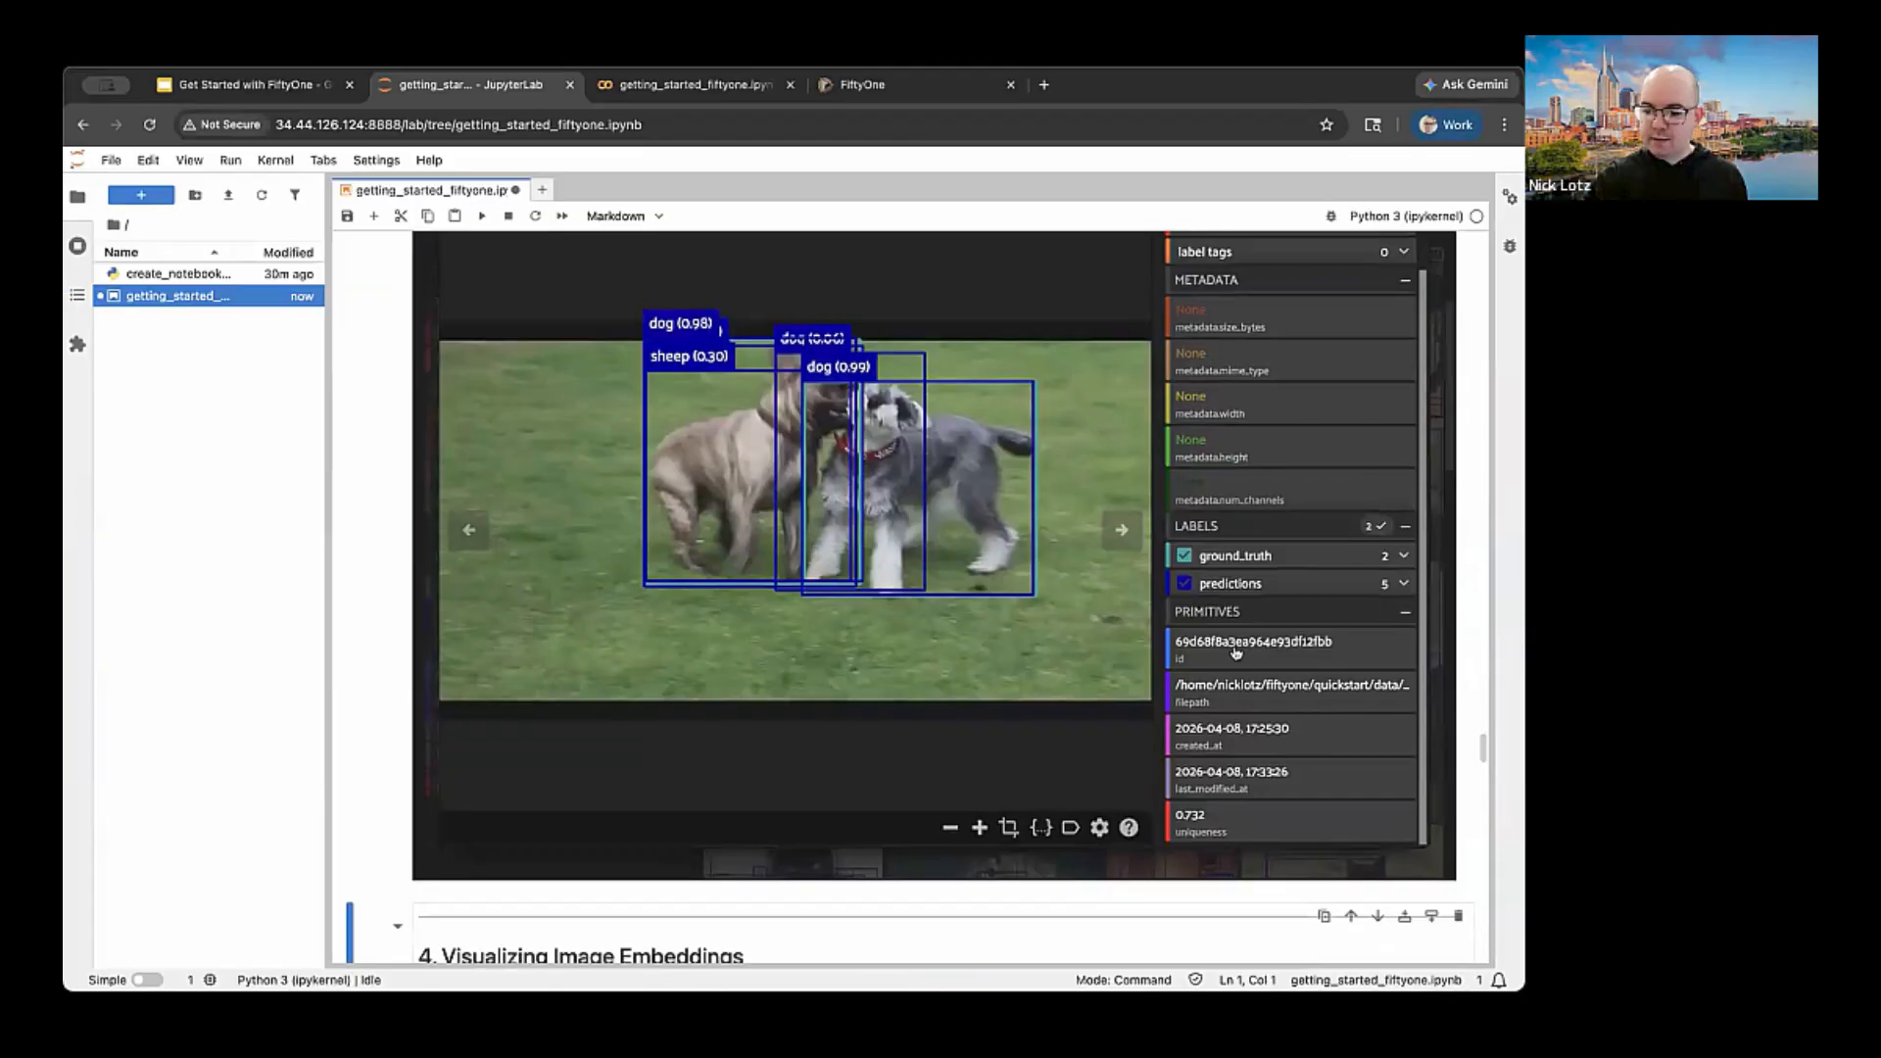
scroll(1237, 653, up, 3)
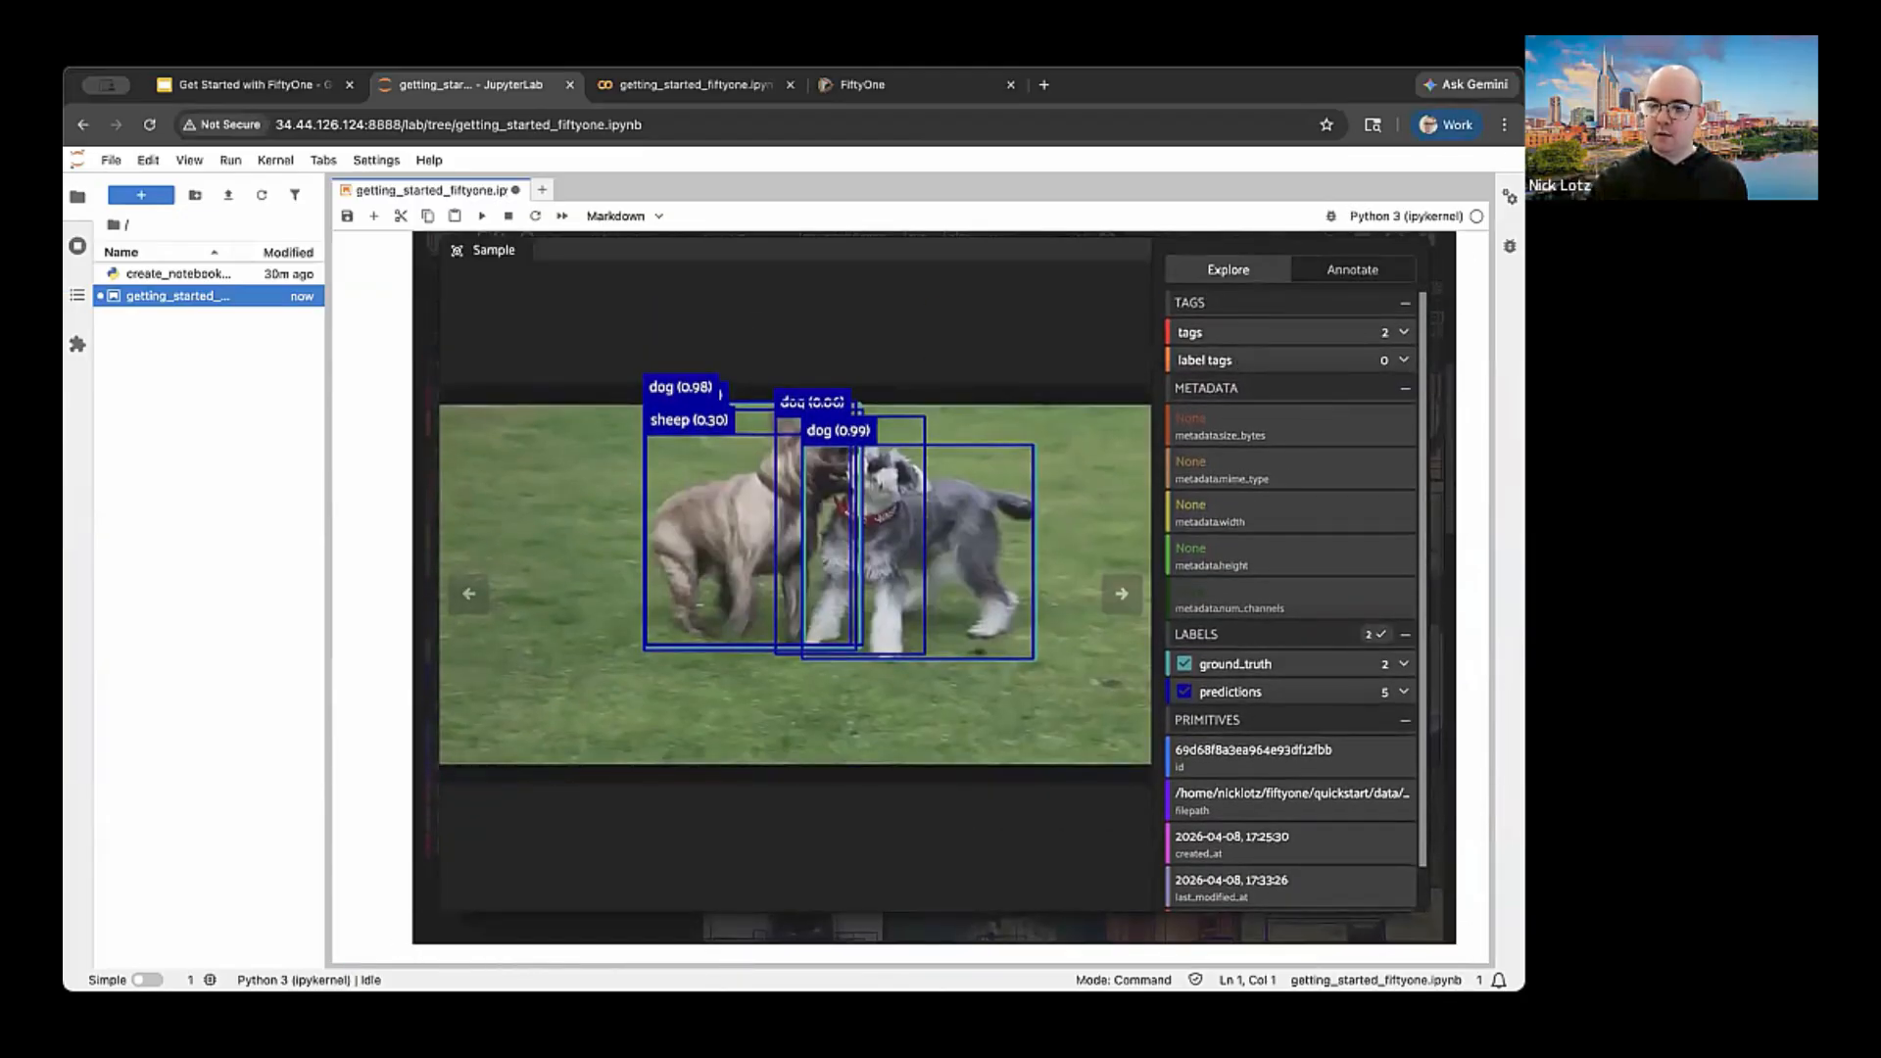
click(1404, 333)
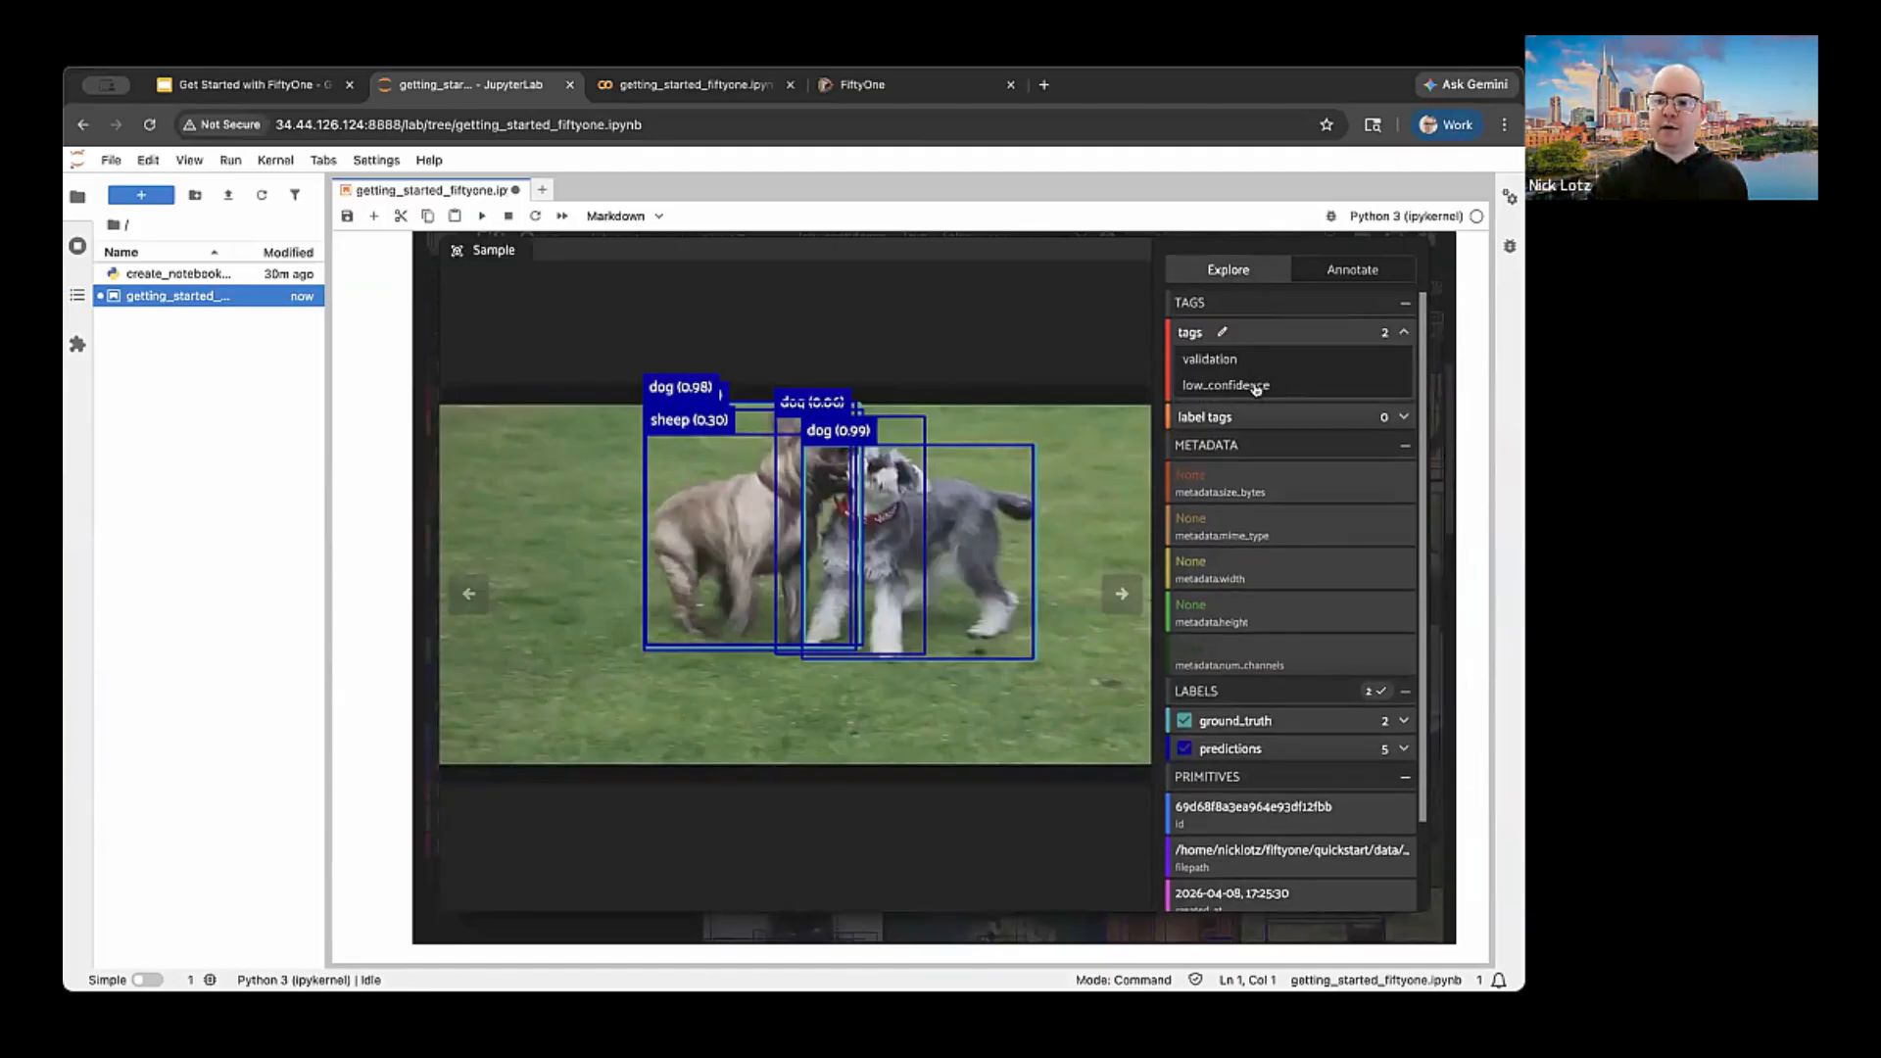
scroll(1220, 383, up, 1)
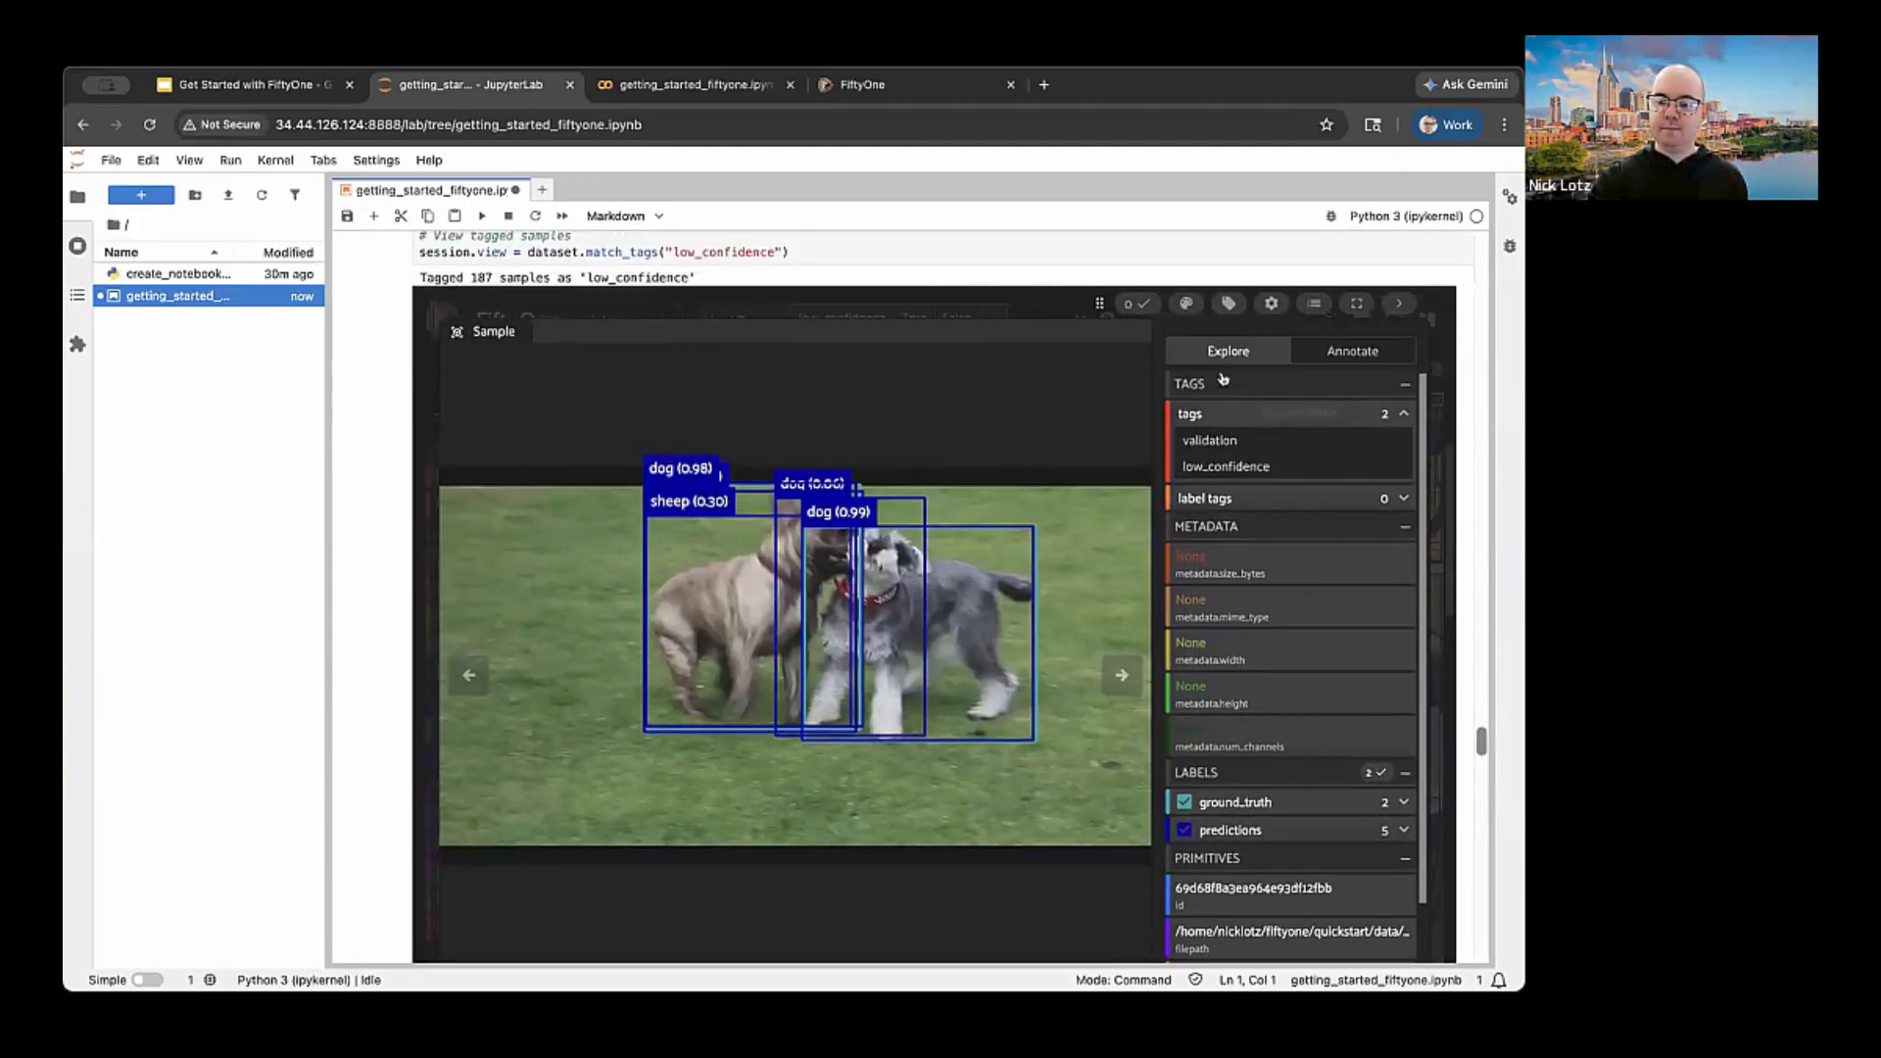
Move on to section 4, Visualizing Image Embeddings, and review its introduction and the compute_visualization cell
scroll(1221, 383, down, 1)
scroll(976, 502, down, 2)
scroll(760, 760, down, 5)
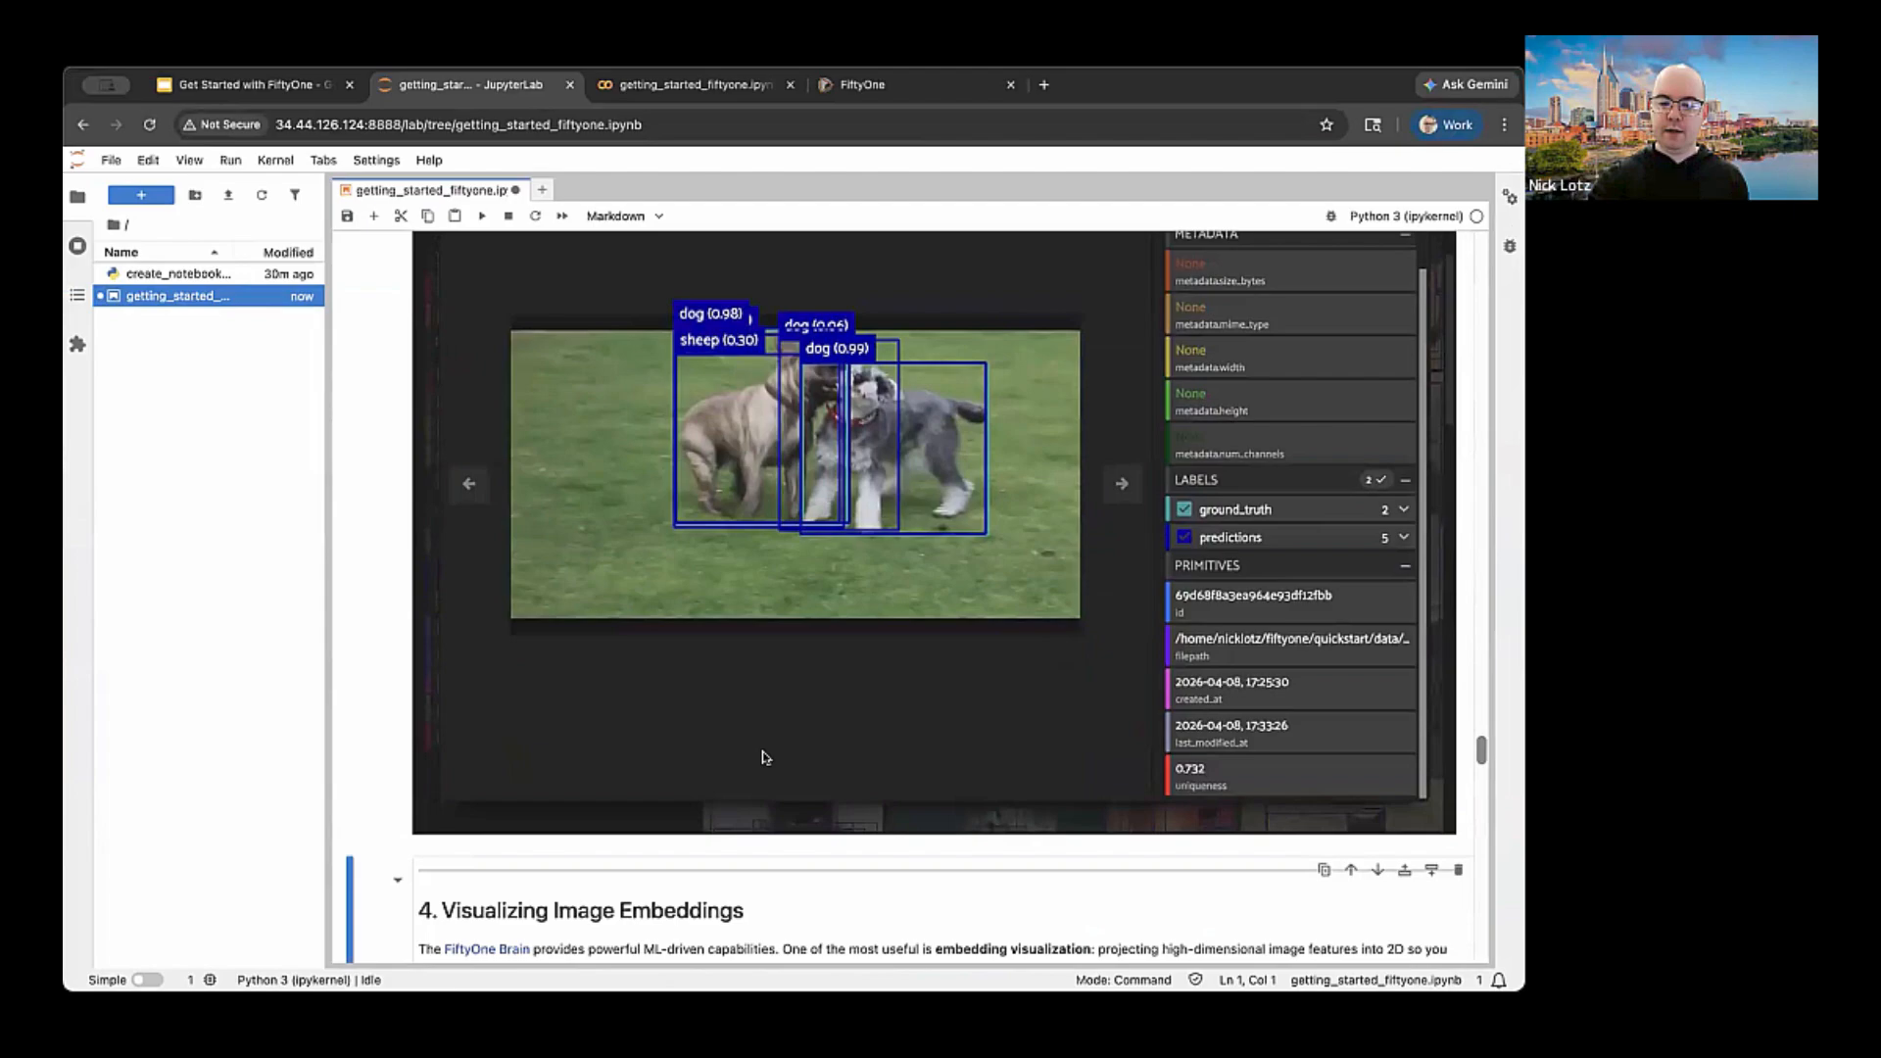
scroll(746, 835, down, 5)
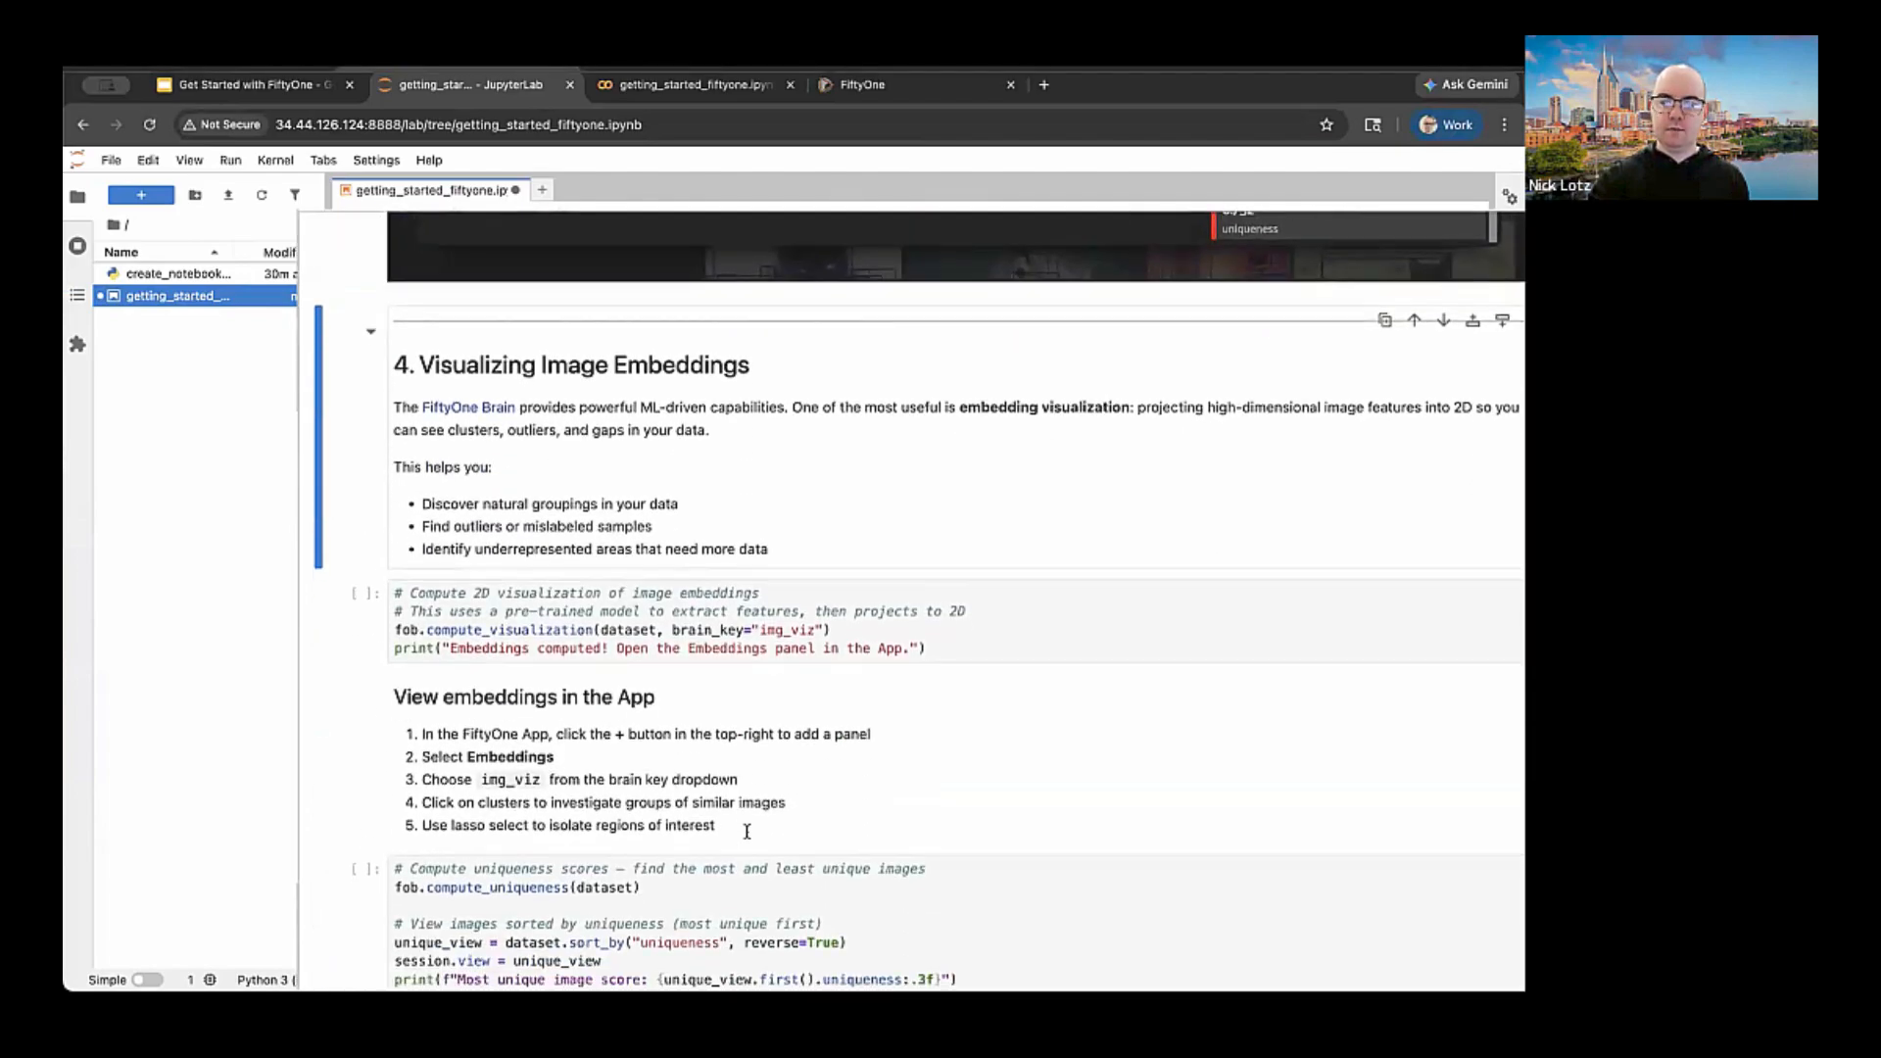